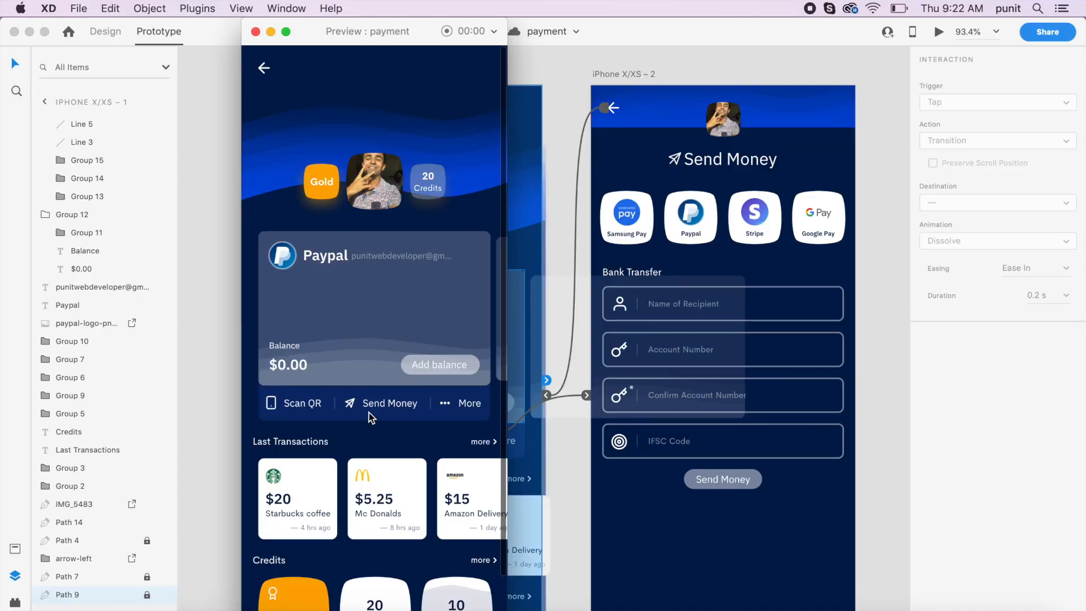
Test the Send Money link and its return link in the prototype preview, look through the home screen, and close the preview.
{"action": "left_click", "coordinate": [372, 405]}
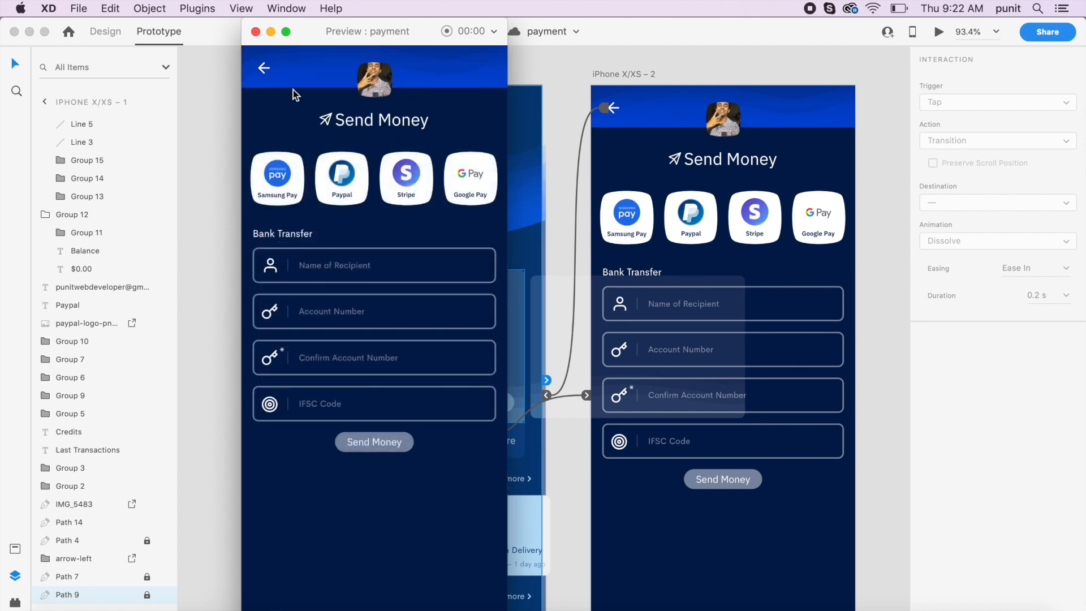
{"action": "left_click", "coordinate": [266, 69]}
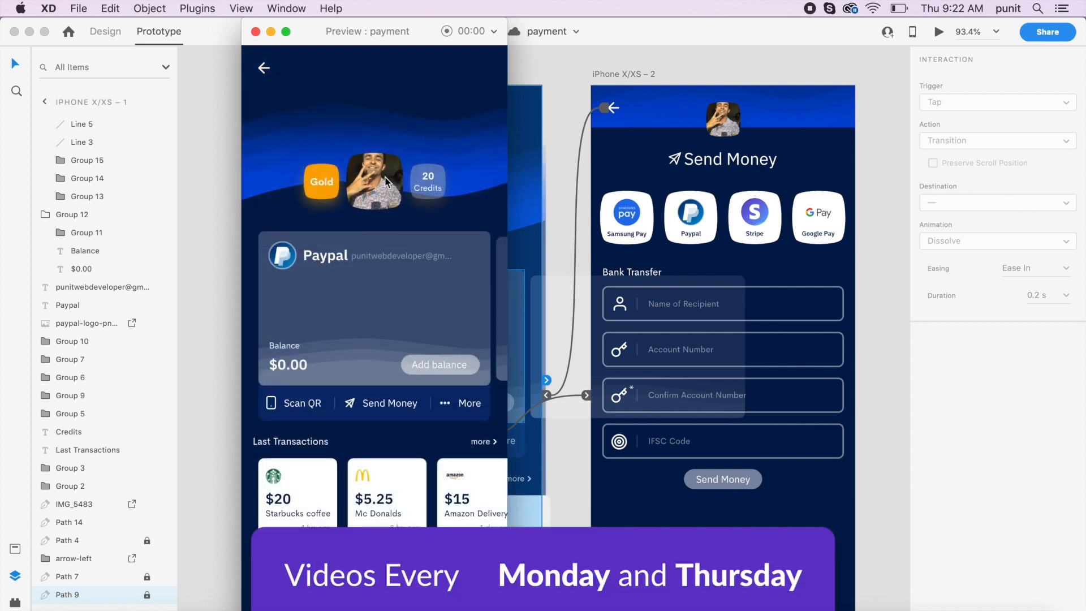
{"action": "scroll", "coordinate": [382, 300], "scroll_direction": "down", "scroll_amount": 2}
{"action": "scroll", "coordinate": [382, 299], "scroll_direction": "up", "scroll_amount": 2}
{"action": "scroll", "coordinate": [413, 264], "scroll_direction": "down", "scroll_amount": 2}
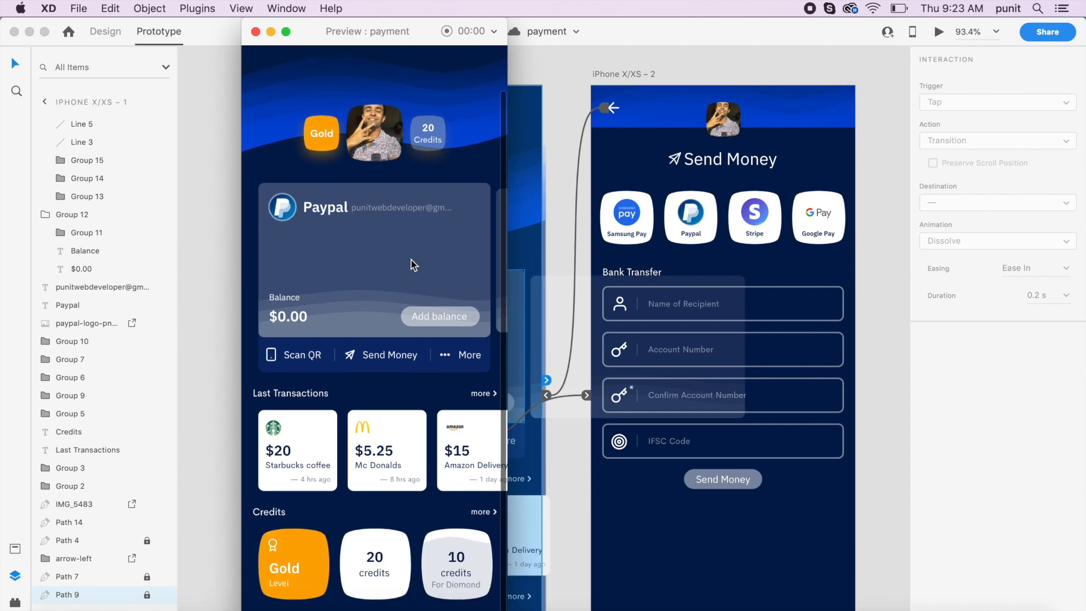
{"action": "scroll", "coordinate": [412, 264], "scroll_direction": "up", "scroll_amount": 2}
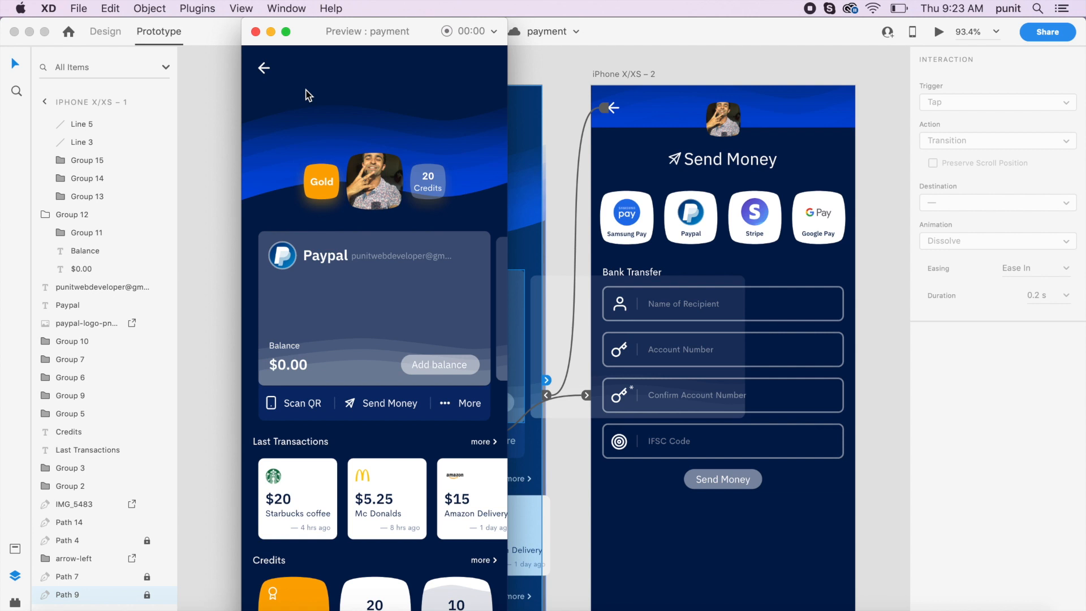
{"action": "left_click", "coordinate": [256, 32]}
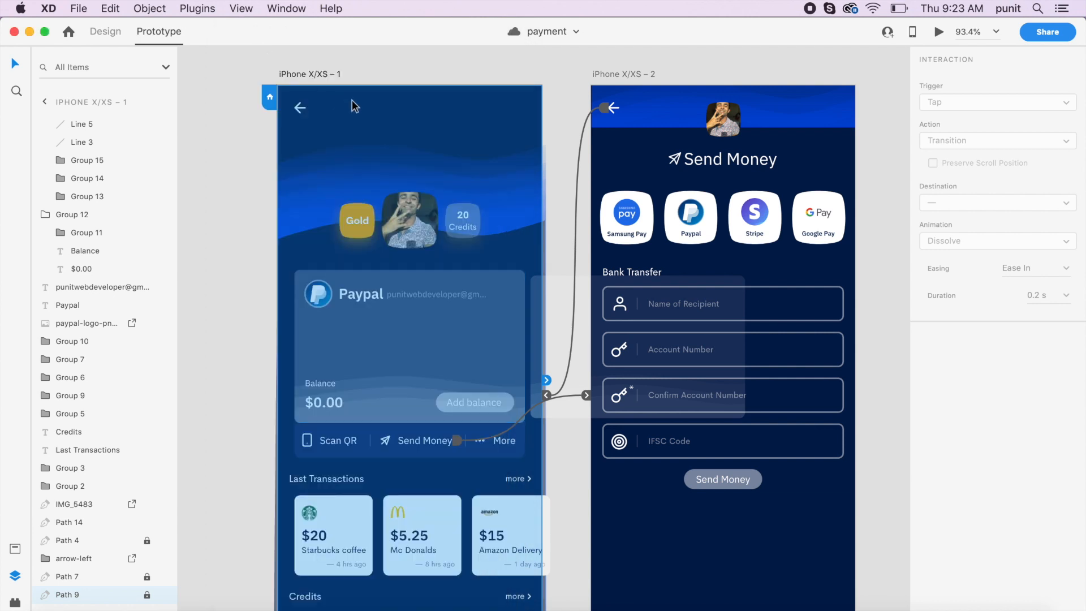
Show the document assets and add a new 375 × 812 iPhone X/XS artboard below the existing screens.
{"action": "scroll", "coordinate": [340, 106], "scroll_direction": "down", "scroll_amount": 3}
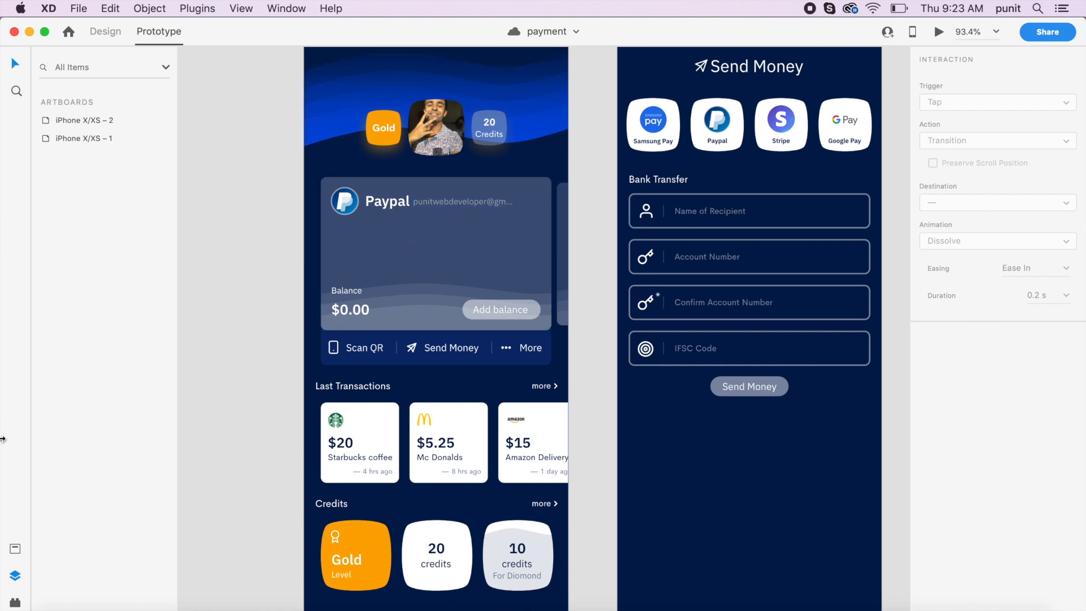
{"action": "left_click", "coordinate": [15, 550]}
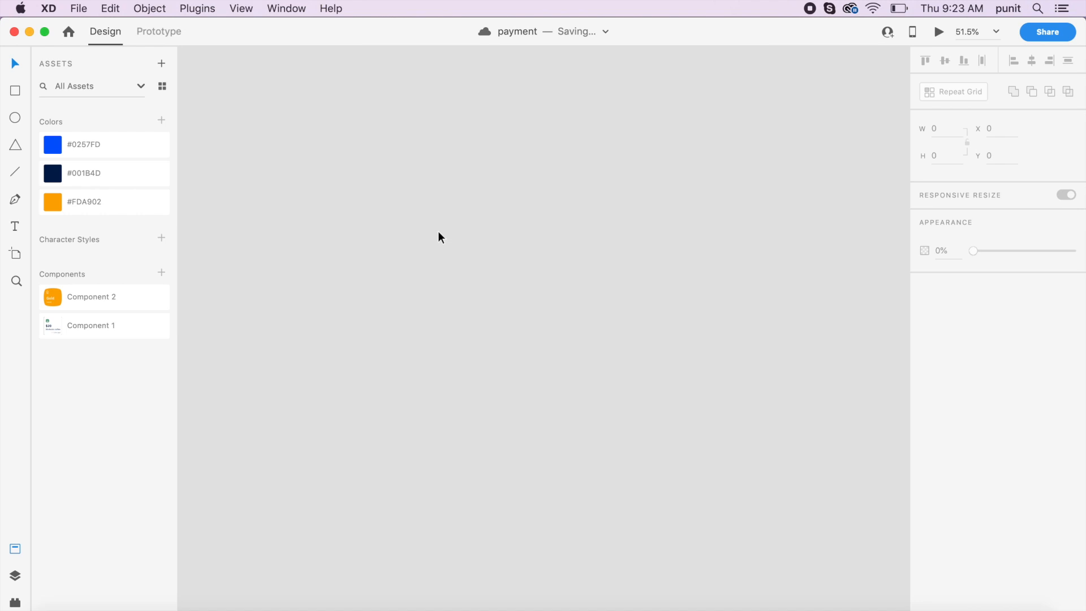
{"action": "key", "text": "a"}
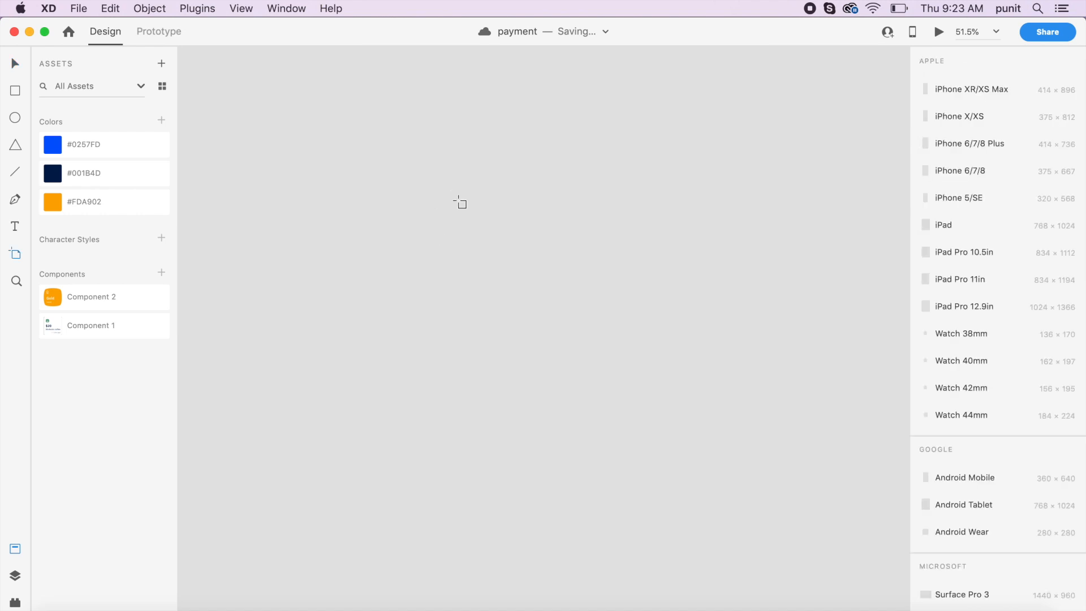
{"action": "left_click", "coordinate": [977, 120]}
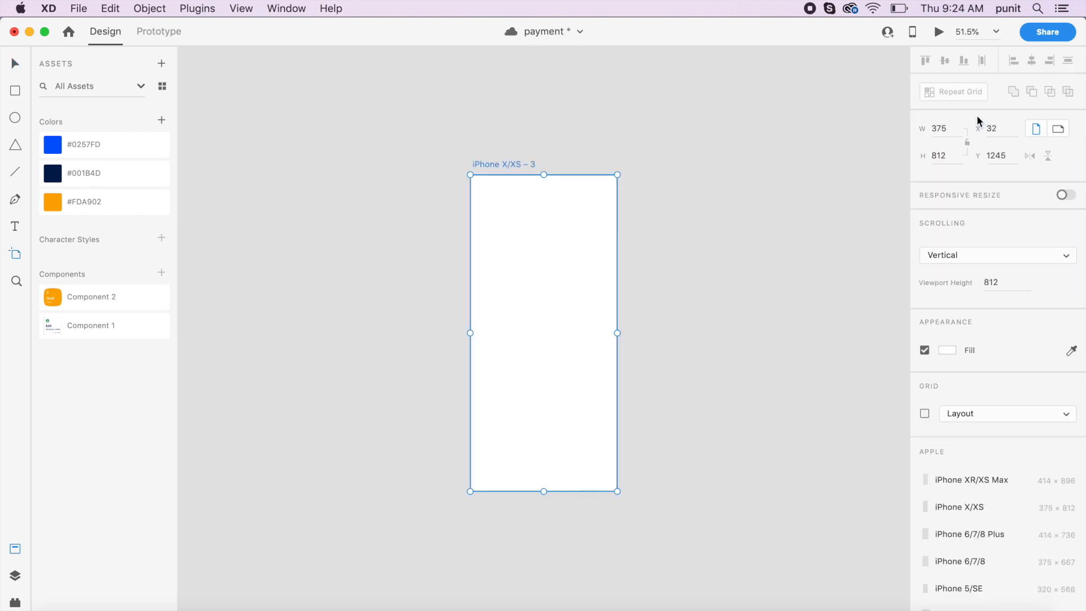
{"action": "left_click", "coordinate": [12, 66]}
{"action": "left_click", "coordinate": [371, 202]}
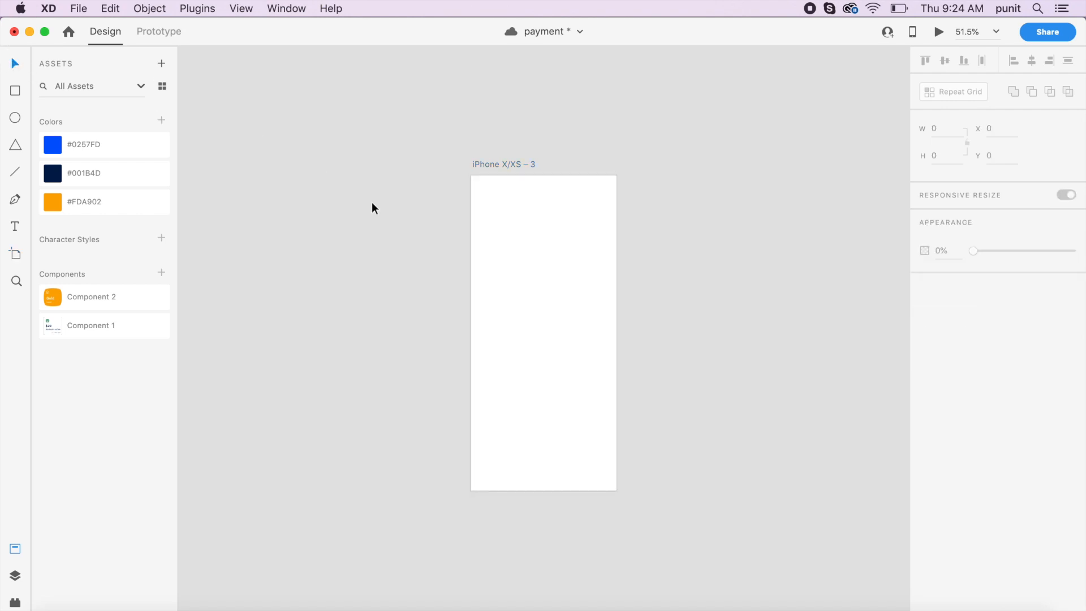
Fill the new iPhone X/XS artboard with the saved dark navy colour #001B4D and save the document.
{"action": "scroll", "coordinate": [374, 196], "scroll_direction": "up", "scroll_amount": 5}
{"action": "scroll", "coordinate": [374, 192], "scroll_direction": "right", "scroll_amount": 3}
{"action": "scroll", "coordinate": [375, 192], "scroll_direction": "down", "scroll_amount": 2}
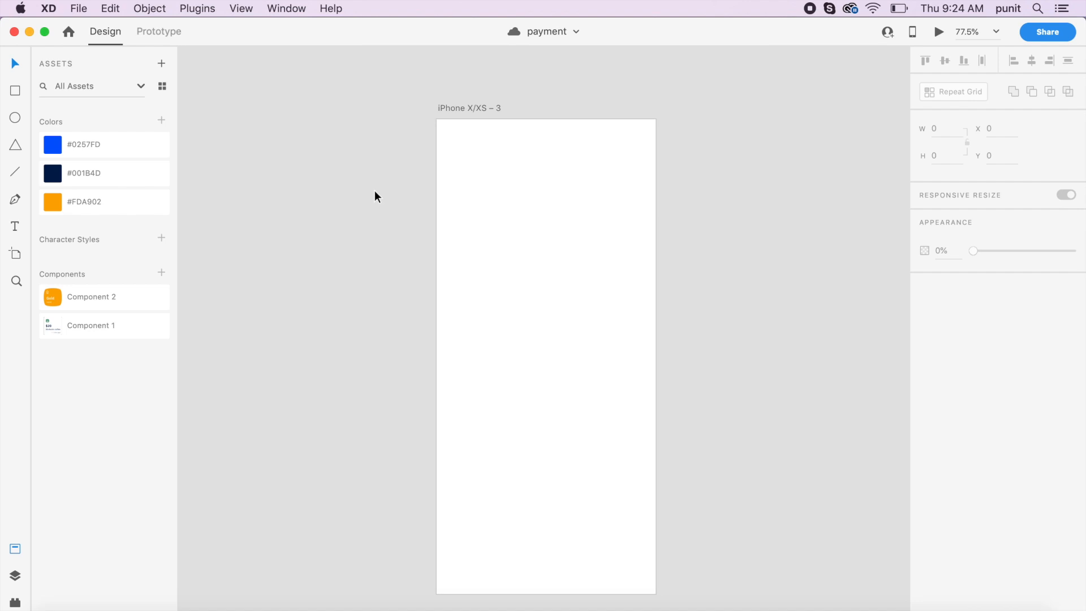
{"action": "left_click", "coordinate": [543, 265]}
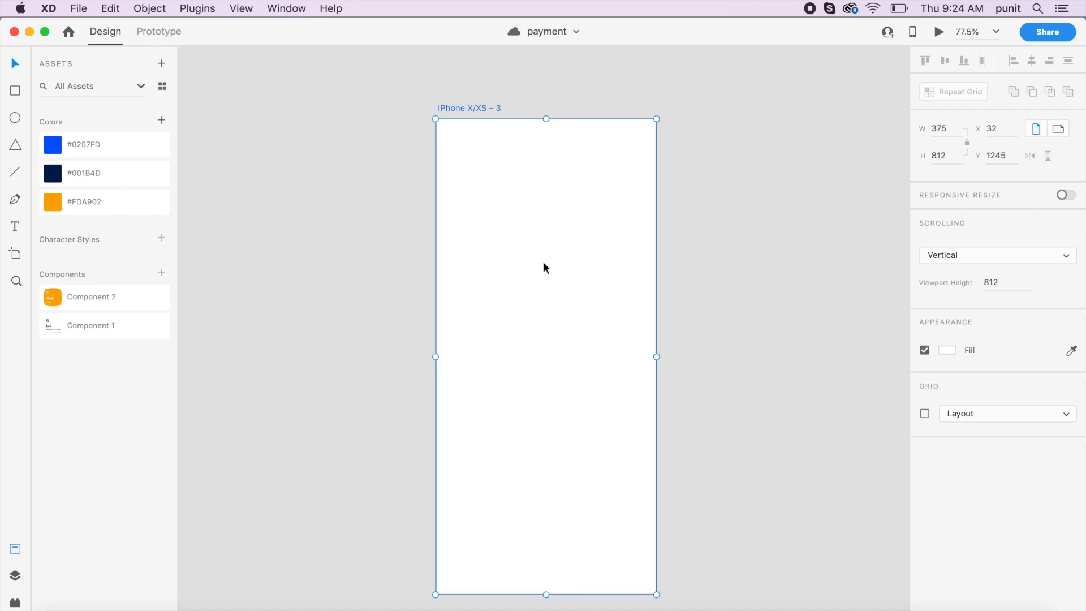
{"action": "left_click", "coordinate": [99, 179]}
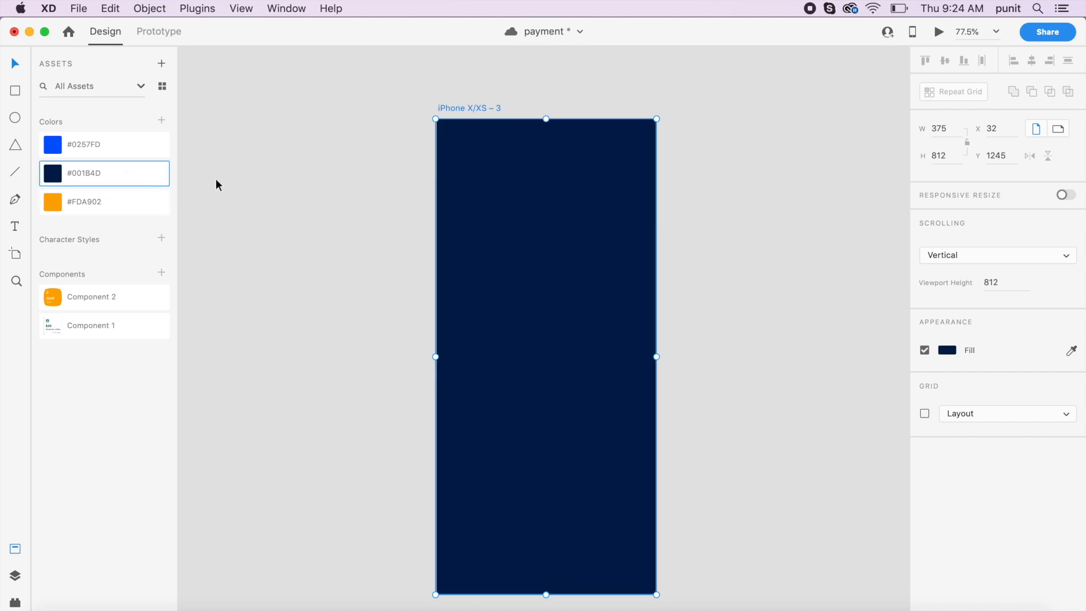
{"action": "left_click", "coordinate": [530, 230]}
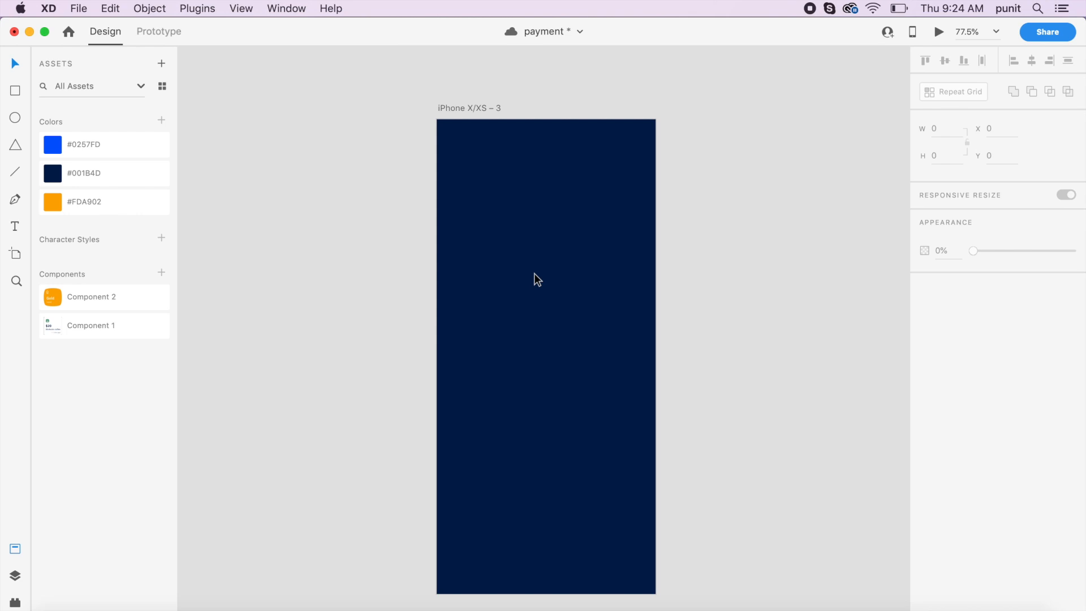
{"action": "key", "text": "super+s"}
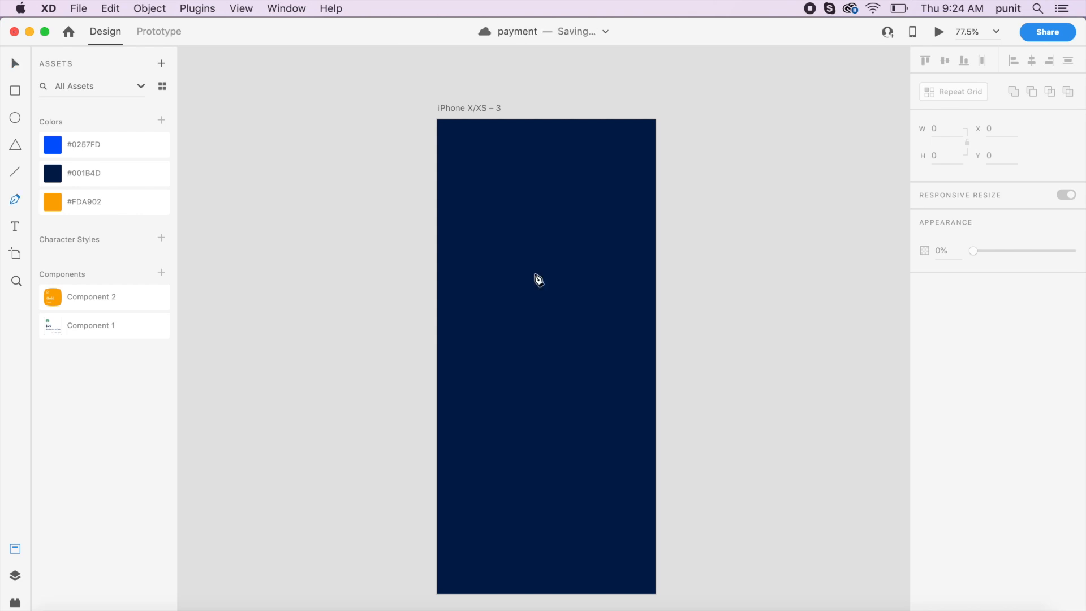
Draw a wavy curve with the Pen tool across the artboard from its left edge at about Y 240 to beyond the right edge at about Y 203.
{"action": "scroll", "coordinate": [494, 284], "scroll_direction": "up", "scroll_amount": 5}
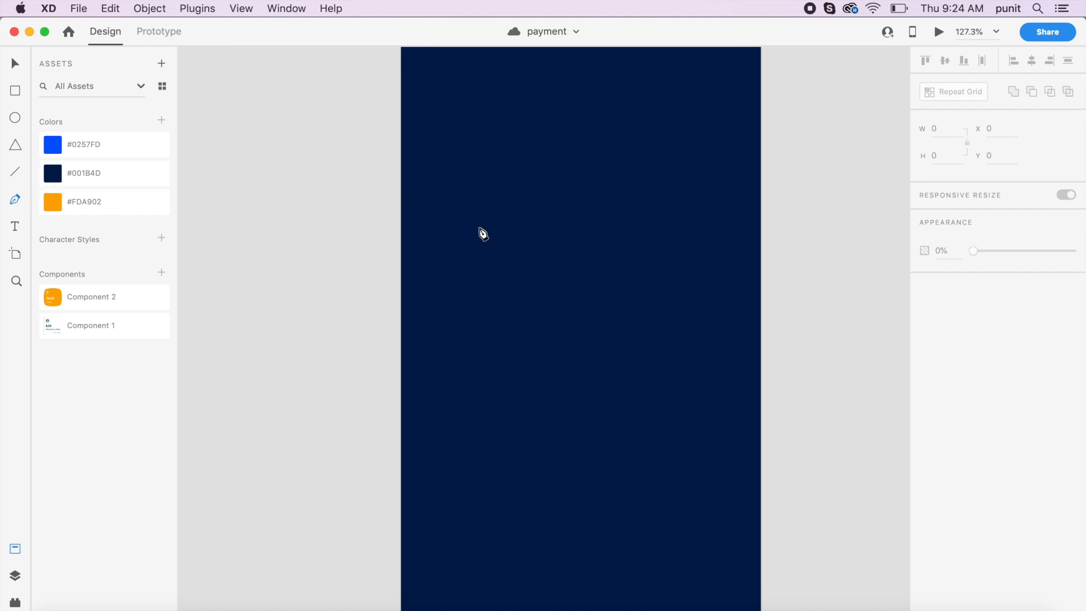
{"action": "left_click", "coordinate": [401, 246]}
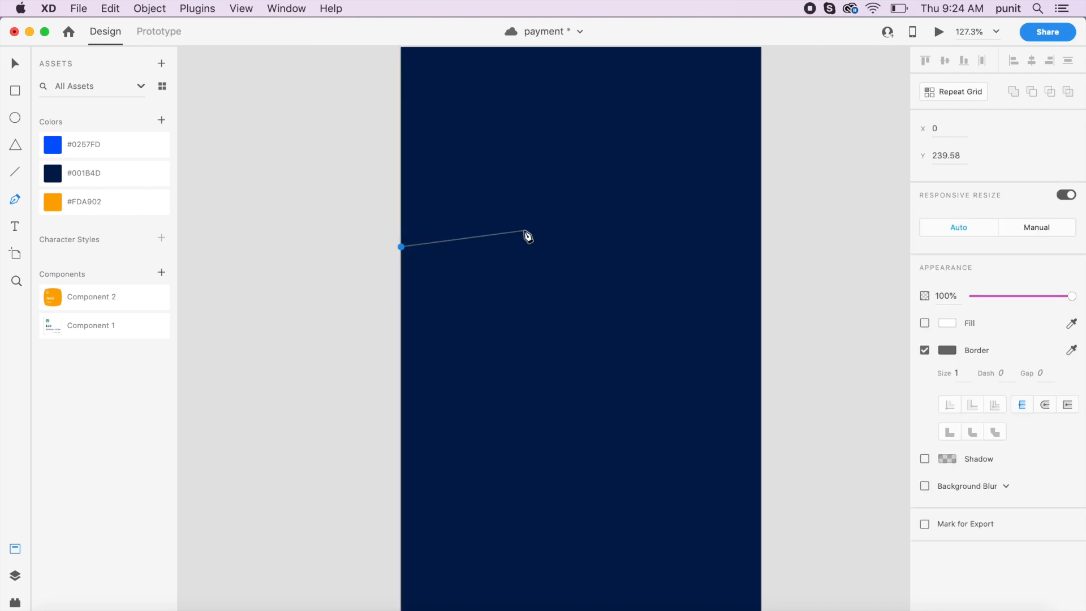
{"action": "left_click", "coordinate": [548, 228]}
{"action": "left_click_drag", "start_coordinate": [548, 228], "coordinate": [608, 230]}
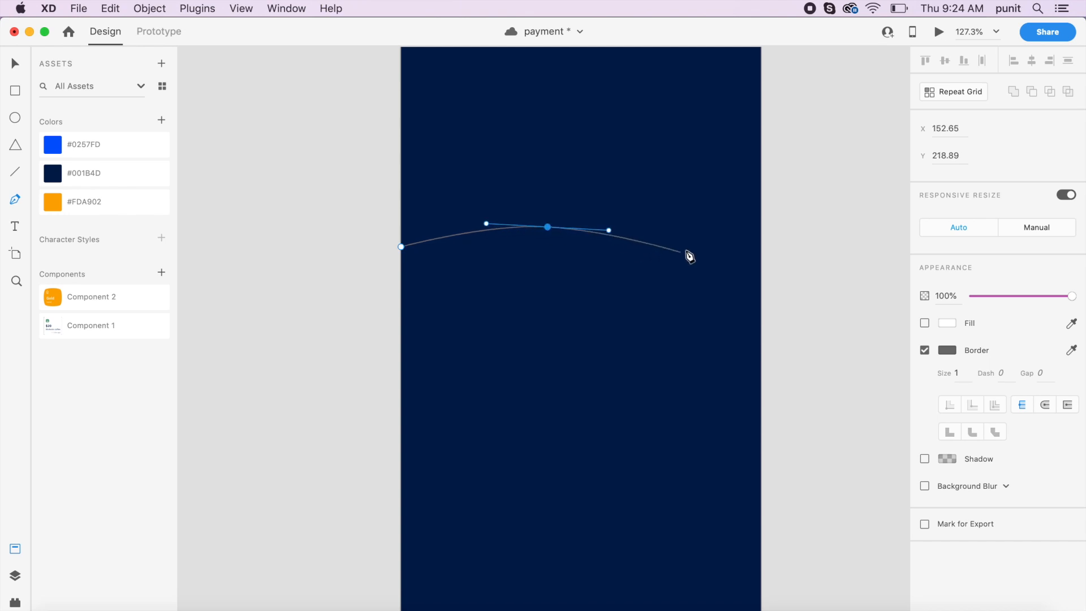
{"action": "left_click_drag", "start_coordinate": [686, 247], "coordinate": [736, 244]}
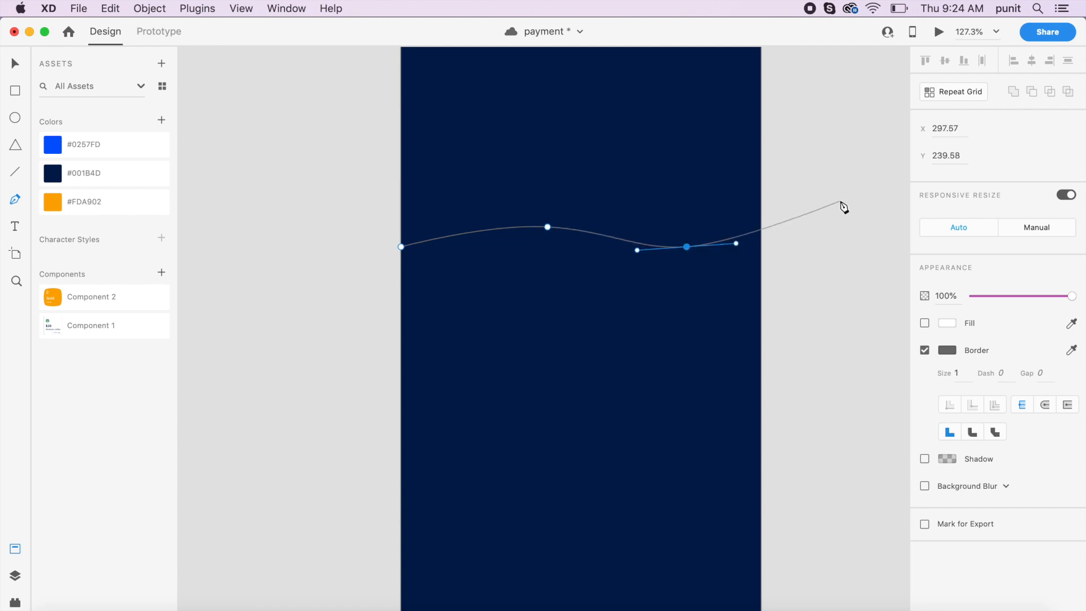
{"action": "left_click_drag", "start_coordinate": [835, 212], "coordinate": [873, 213]}
{"action": "key", "text": "Escape"}
{"action": "key", "text": "p"}
{"action": "left_click", "coordinate": [836, 212]}
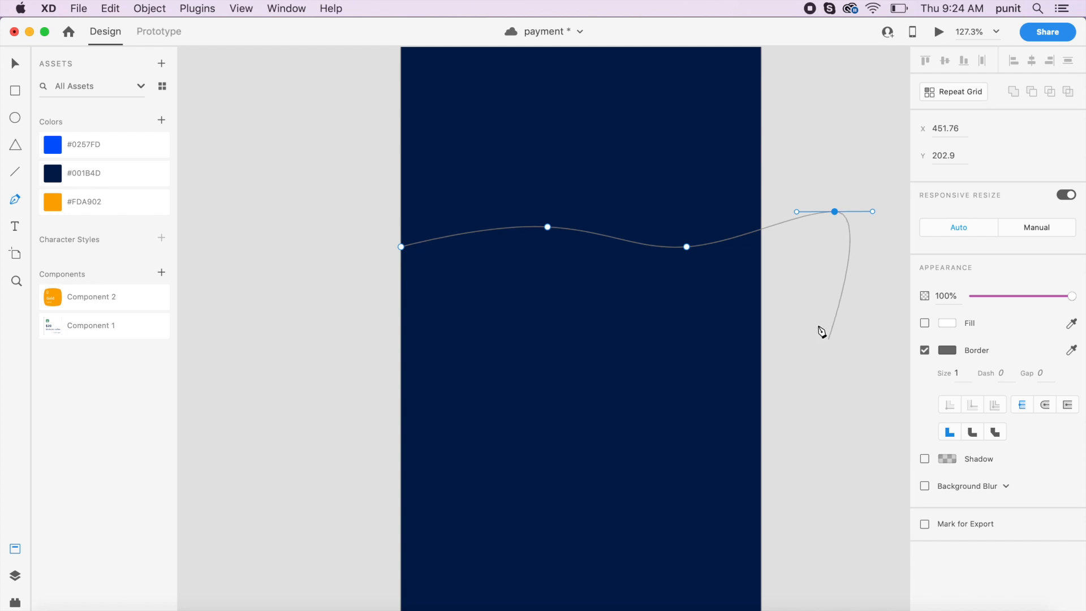
Close the wavy path around the outside of the artboard, passing below its lower edge and back to the starting point.
{"action": "scroll", "coordinate": [841, 412], "scroll_direction": "down", "scroll_amount": 5}
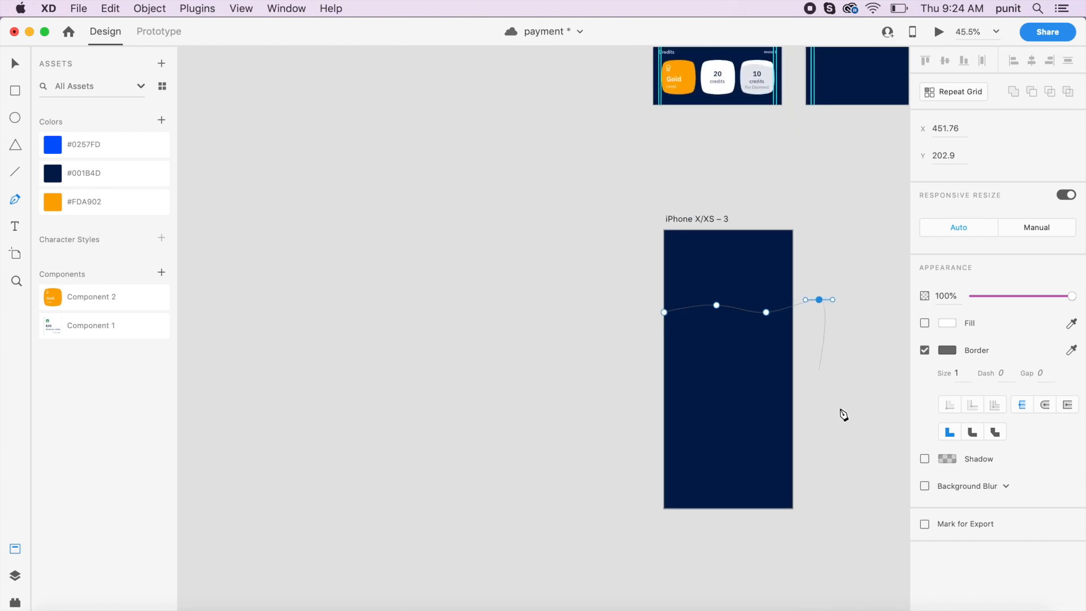
{"action": "left_click", "coordinate": [814, 528]}
{"action": "left_click", "coordinate": [631, 527]}
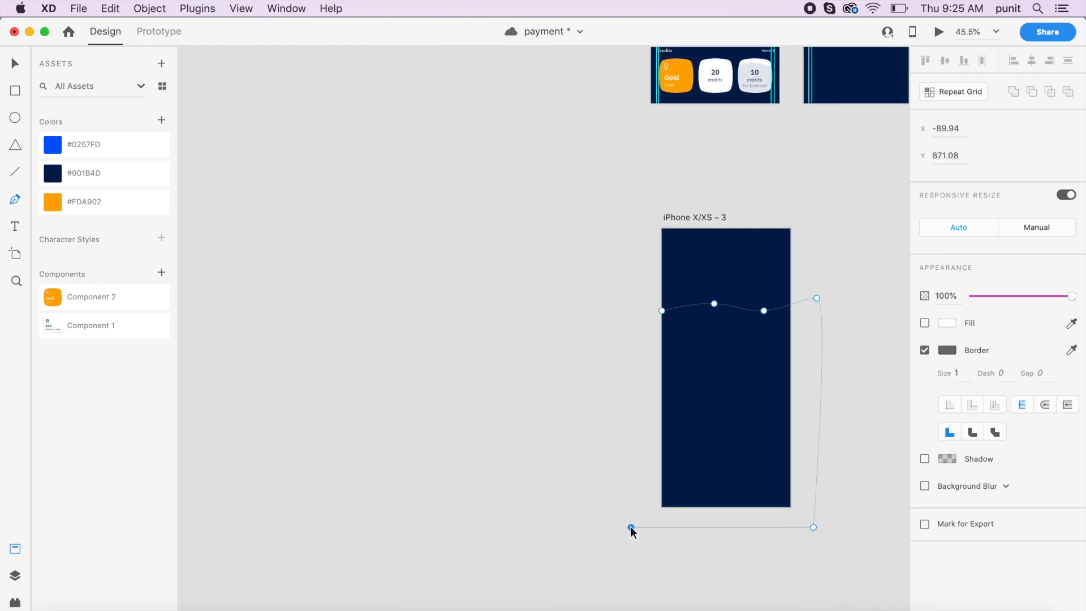
{"action": "left_click", "coordinate": [617, 340]}
{"action": "left_click", "coordinate": [662, 311]}
{"action": "key", "text": "Escape"}
{"action": "key", "text": "Escape"}
Turn on the wave shape's fill, remove its border, and colour it with the saved navy #001B4D.
{"action": "left_click", "coordinate": [682, 307]}
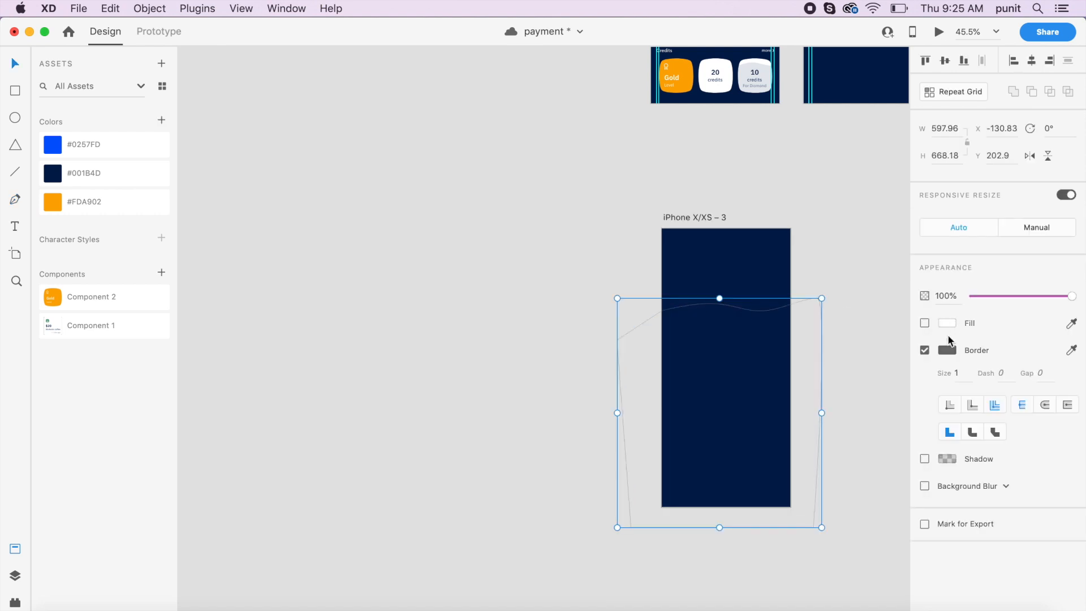
{"action": "left_click", "coordinate": [924, 323]}
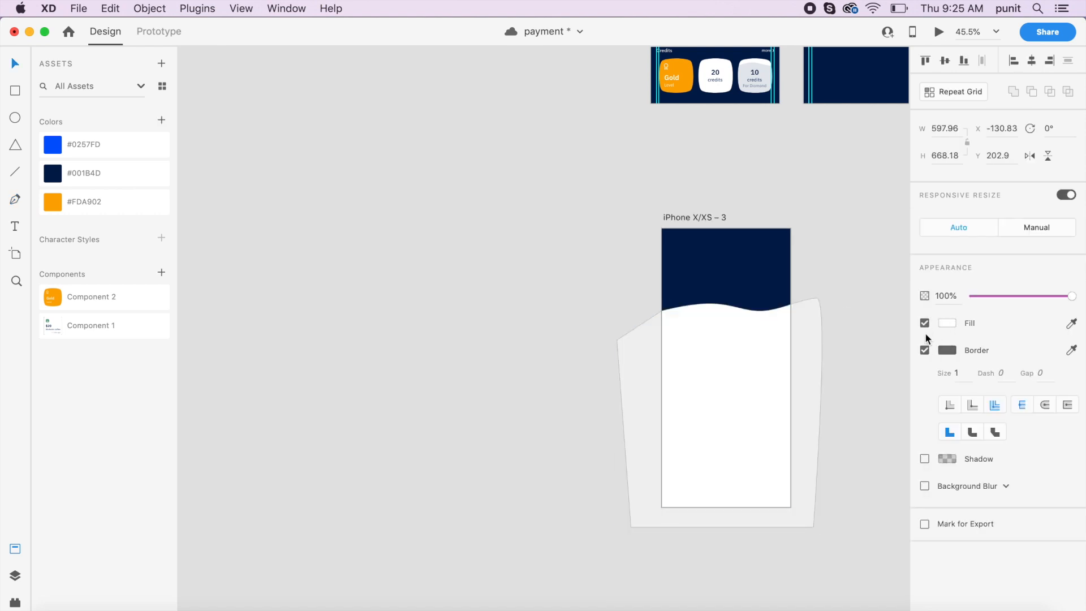
{"action": "left_click", "coordinate": [924, 350]}
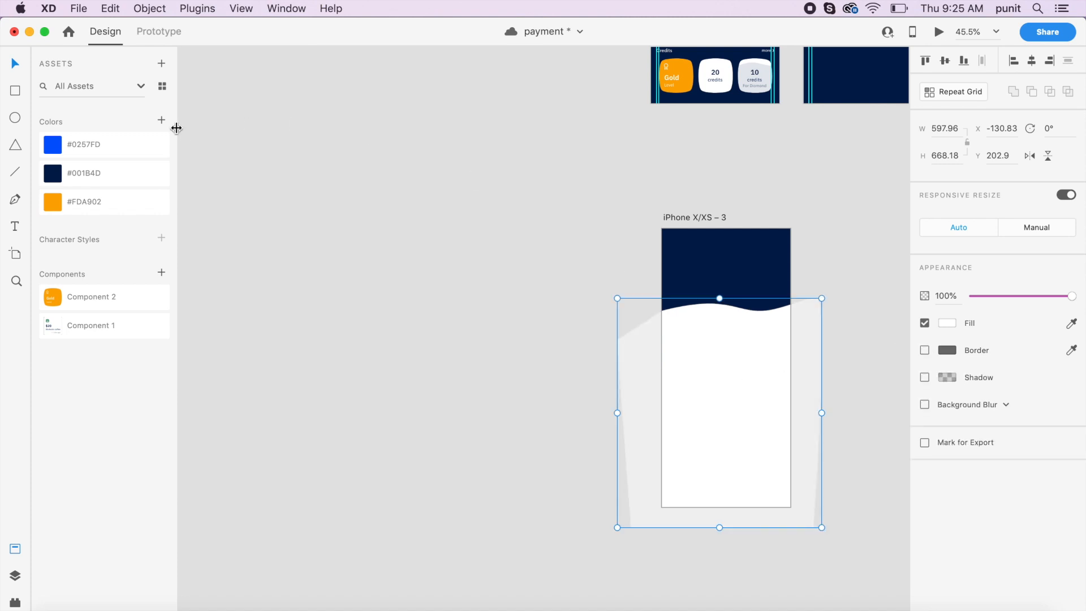
{"action": "left_click", "coordinate": [106, 169]}
{"action": "scroll", "coordinate": [736, 385], "scroll_direction": "up", "scroll_amount": 5}
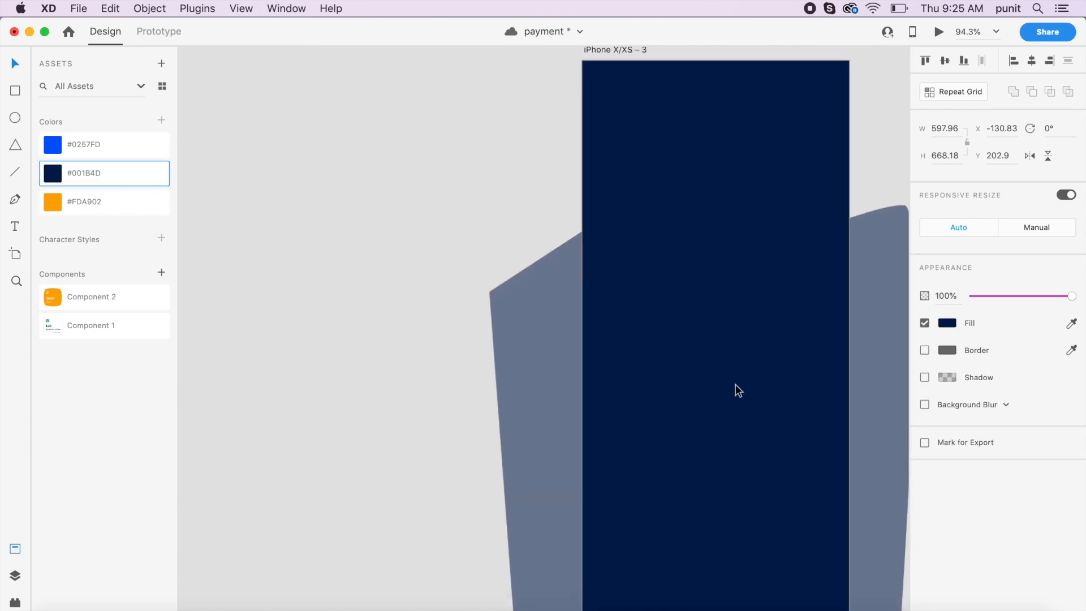
{"action": "scroll", "coordinate": [592, 205], "scroll_direction": "right", "scroll_amount": 3}
{"action": "scroll", "coordinate": [592, 205], "scroll_direction": "up", "scroll_amount": 2}
{"action": "key", "text": "Escape"}
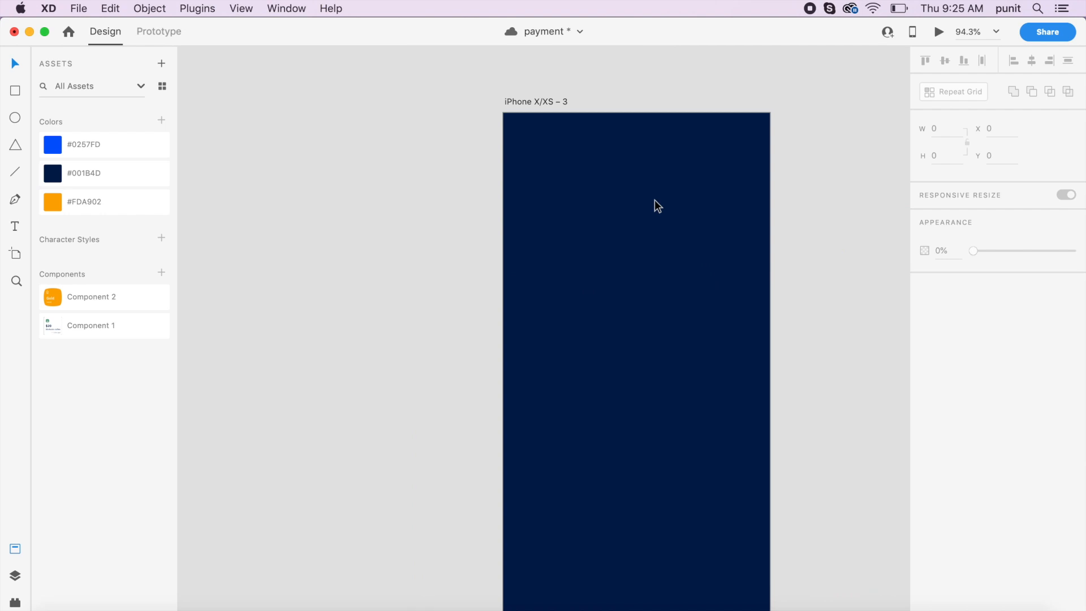
Duplicate the navy wave shape and move the copy up 80 px to Y 122.9.
{"action": "left_click", "coordinate": [611, 404]}
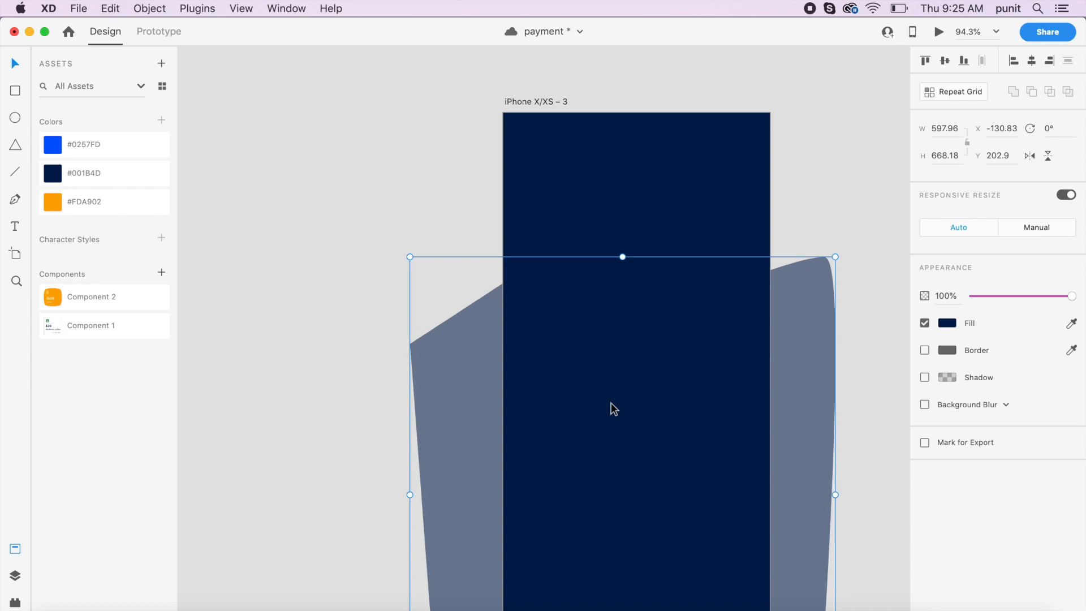
{"action": "key", "text": "shift+Up"}
{"action": "key", "text": "shift+Up"}
{"action": "key", "text": "shift+Up"}
{"action": "key", "text": "shift+Up"}
{"action": "key", "text": "shift+Up"}
{"action": "key", "text": "shift+Up"}
{"action": "key", "text": "shift+Up"}
{"action": "key", "text": "shift+Up"}
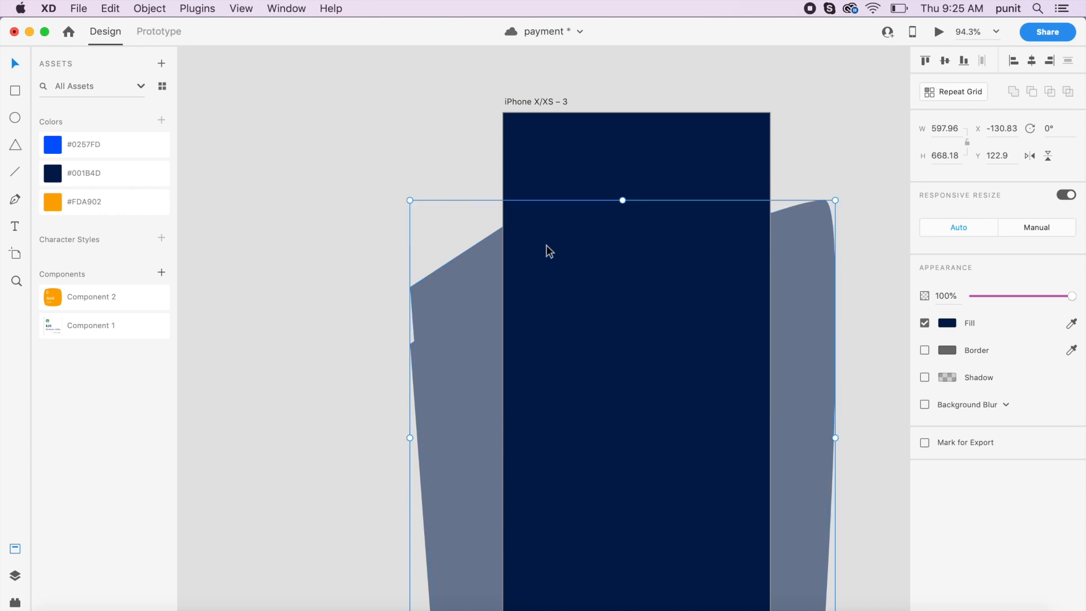
Recolour the upper wave copy with the saved blue #0257FD and save the document.
{"action": "left_click", "coordinate": [83, 148]}
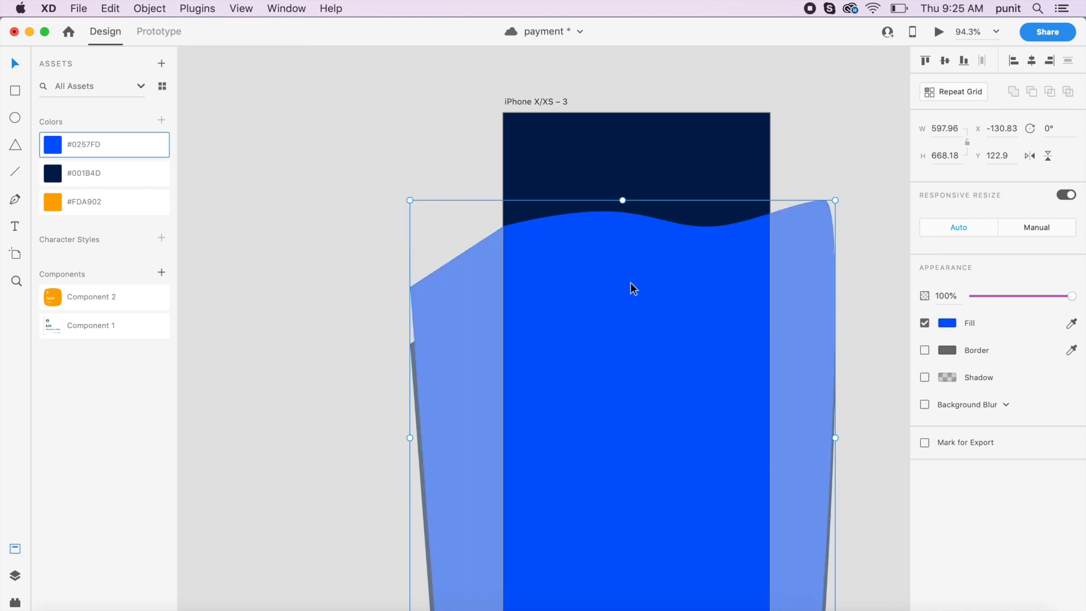
{"action": "scroll", "coordinate": [632, 286], "scroll_direction": "up", "scroll_amount": 5}
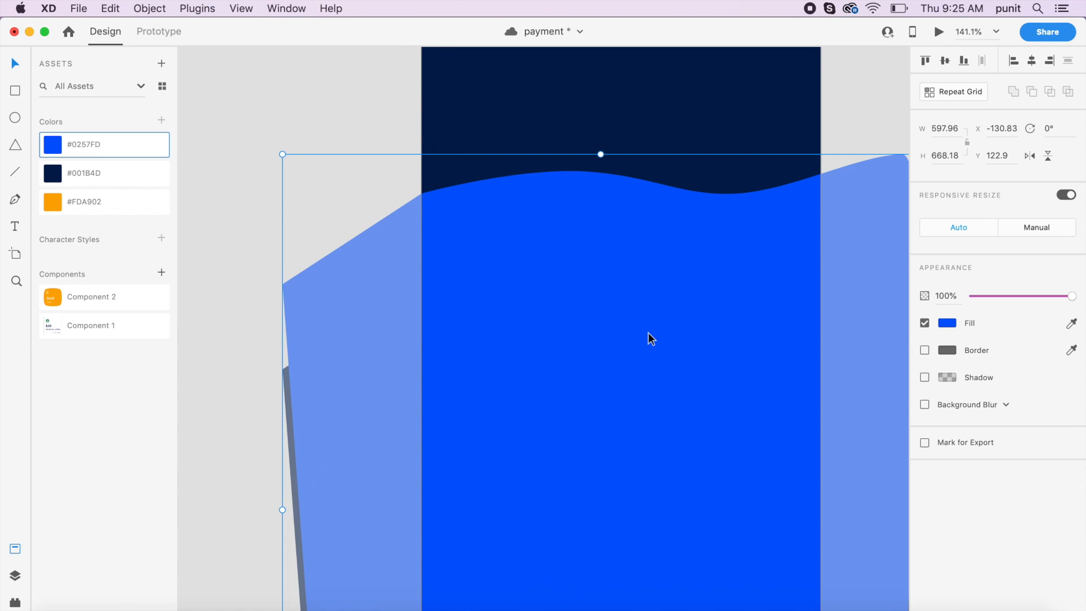
{"action": "scroll", "coordinate": [648, 334], "scroll_direction": "down", "scroll_amount": 4}
{"action": "key", "text": "super+s"}
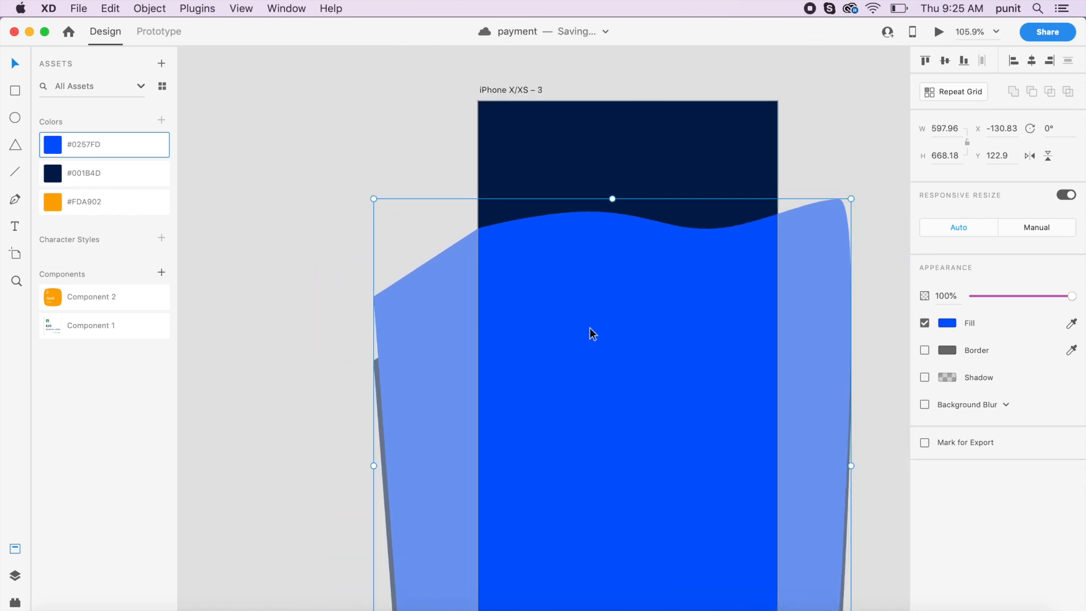
Set the blue wave's opacity to 25%.
{"action": "left_click", "coordinate": [945, 324]}
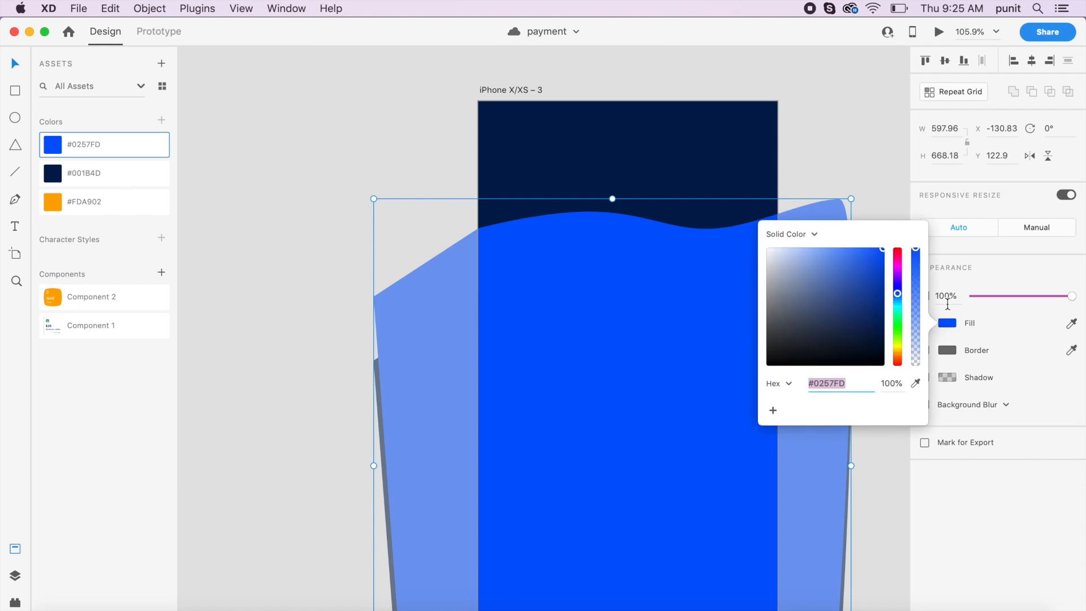
{"action": "left_click", "coordinate": [949, 295]}
{"action": "left_click", "coordinate": [950, 294]}
{"action": "type", "text": "1"}
{"action": "type", "text": "0"}
{"action": "key", "text": "BackSpace"}
{"action": "key", "text": "BackSpace"}
{"action": "type", "text": "25"}
{"action": "key", "text": "Return"}
{"action": "left_click", "coordinate": [772, 178]}
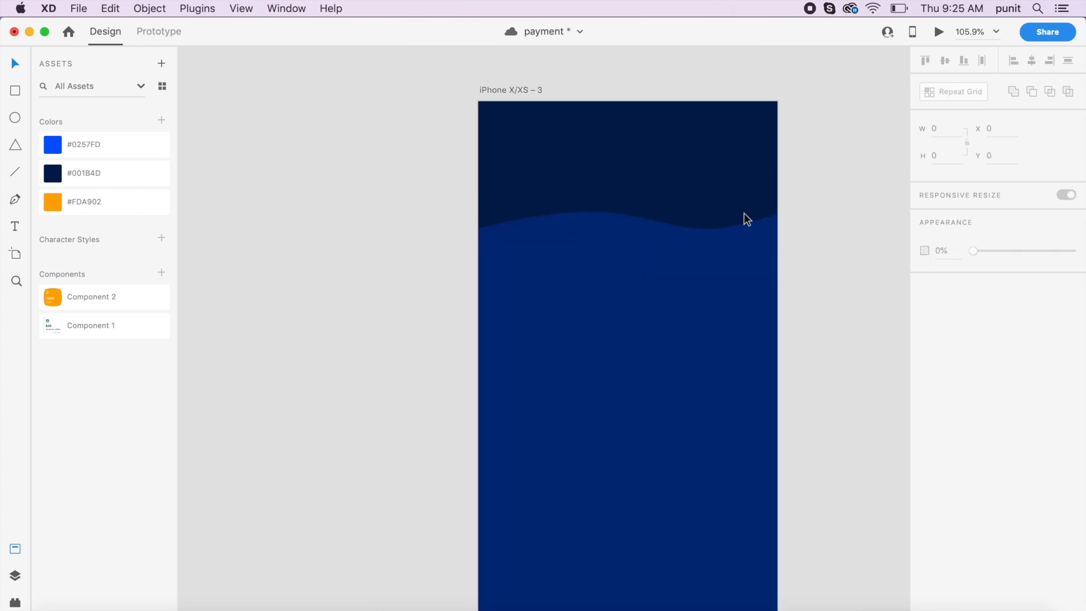
Stack four copies of the translucent blue wave above it at even vertical spacing, up to near the artboard's upper edge.
{"action": "left_click", "coordinate": [701, 242]}
{"action": "left_click_drag", "start_coordinate": [700, 239], "coordinate": [739, 126]}
{"action": "key", "text": "Escape"}
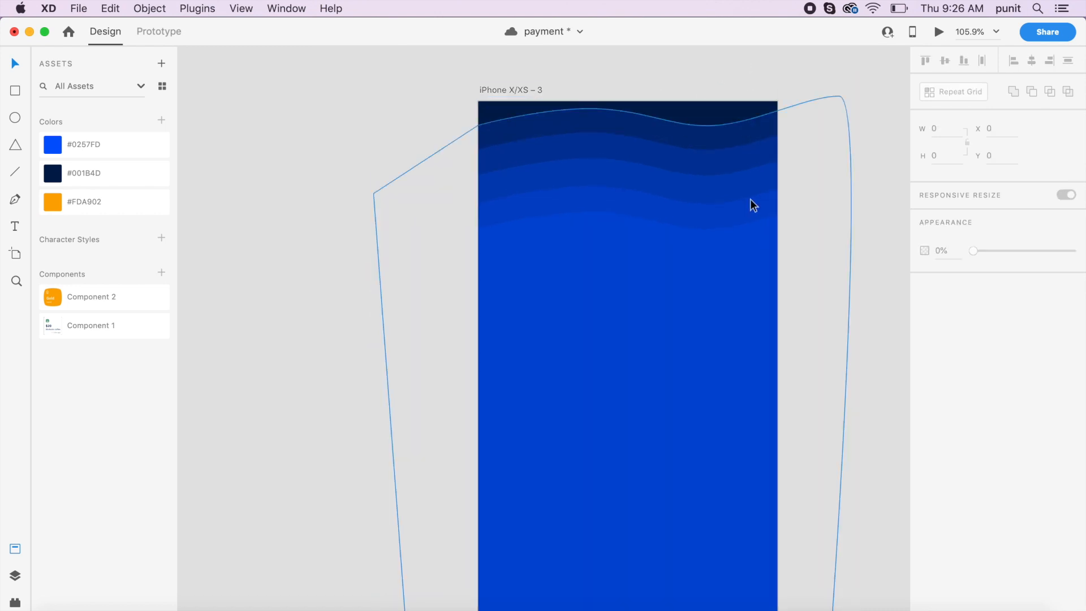
Select the five translucent blue waves and send them behind the navy wave shape.
{"action": "left_click", "coordinate": [700, 178]}
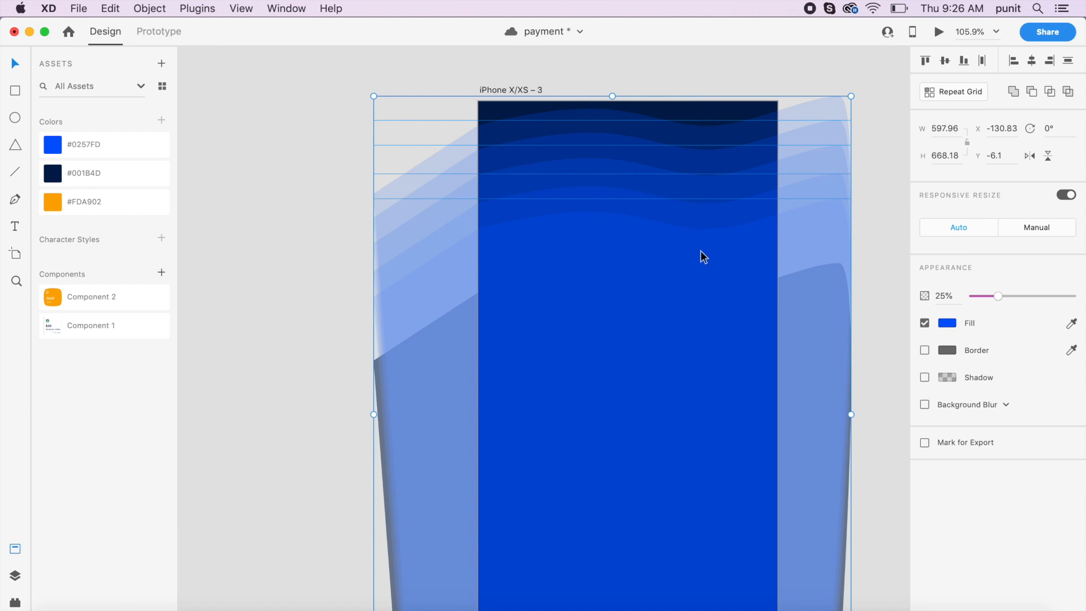
{"action": "key", "text": "super+bracketleft"}
{"action": "key", "text": "super+bracketleft"}
{"action": "key", "text": "super+bracketleft"}
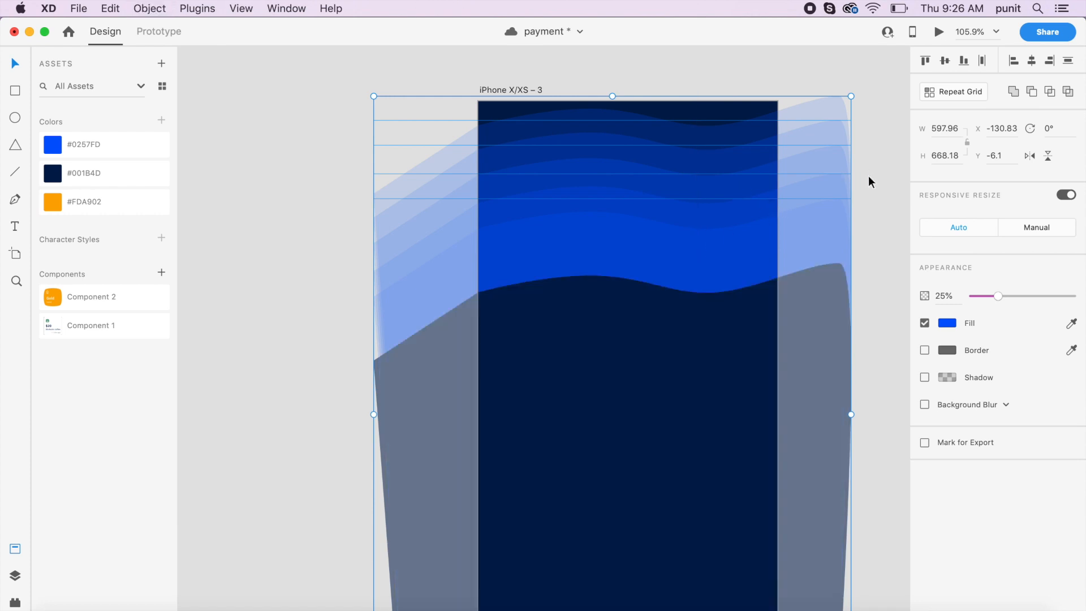
{"action": "left_click", "coordinate": [886, 232]}
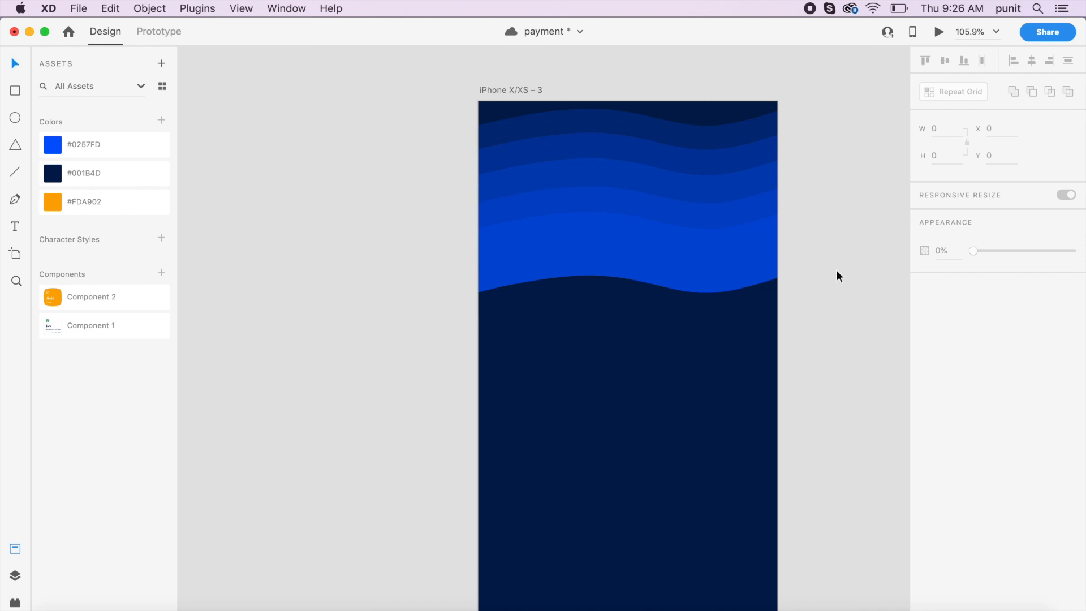
Move the front navy wave shape up to Y 169.9.
{"action": "scroll", "coordinate": [820, 284], "scroll_direction": "down", "scroll_amount": 4}
{"action": "left_click_drag", "start_coordinate": [741, 332], "coordinate": [743, 318]}
{"action": "scroll", "coordinate": [743, 318], "scroll_direction": "up", "scroll_amount": 3}
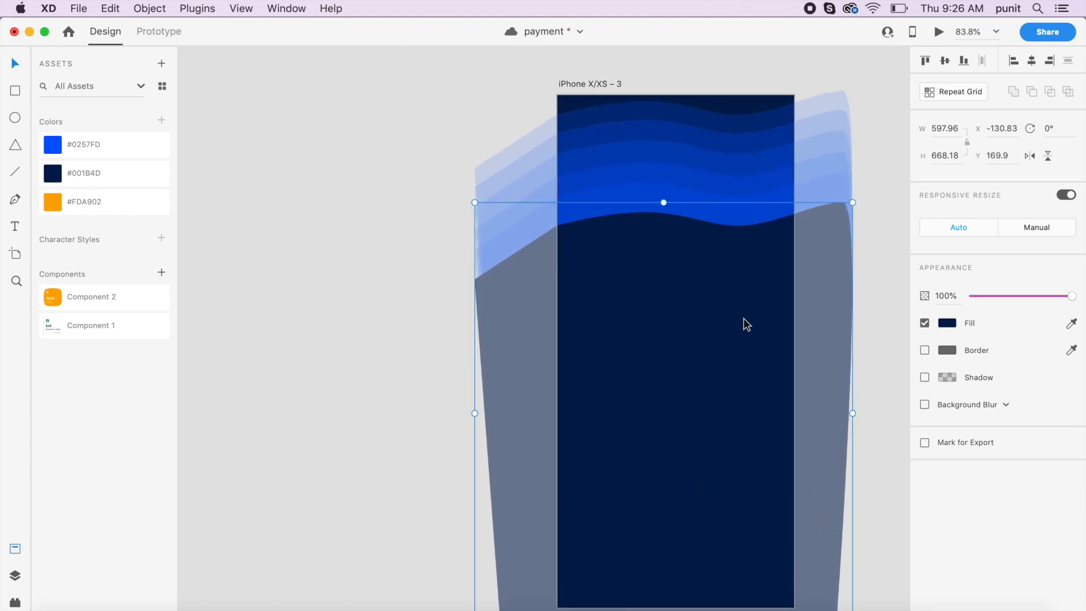
Lock the navy wave and all the translucent blue waves together and save the document.
{"action": "left_click_drag", "start_coordinate": [633, 66], "coordinate": [735, 296]}
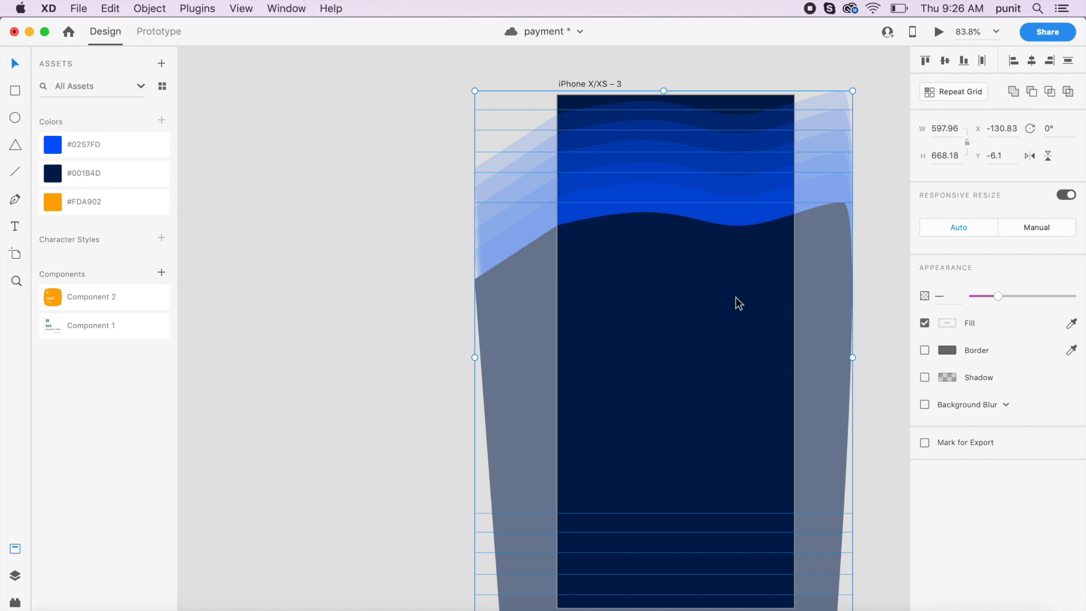
{"action": "key", "text": "super+l"}
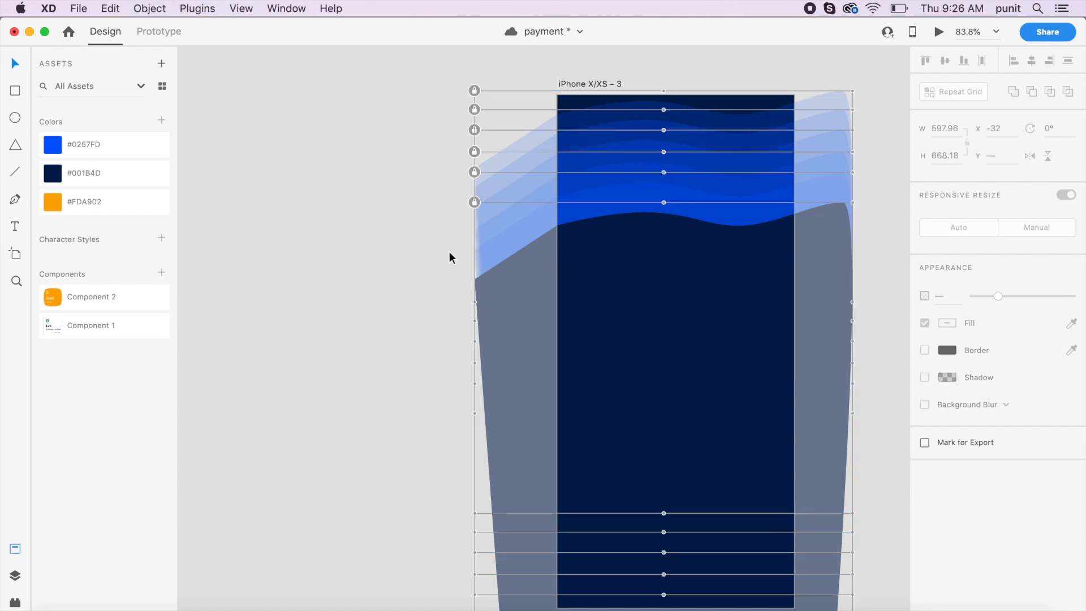
{"action": "left_click", "coordinate": [414, 266]}
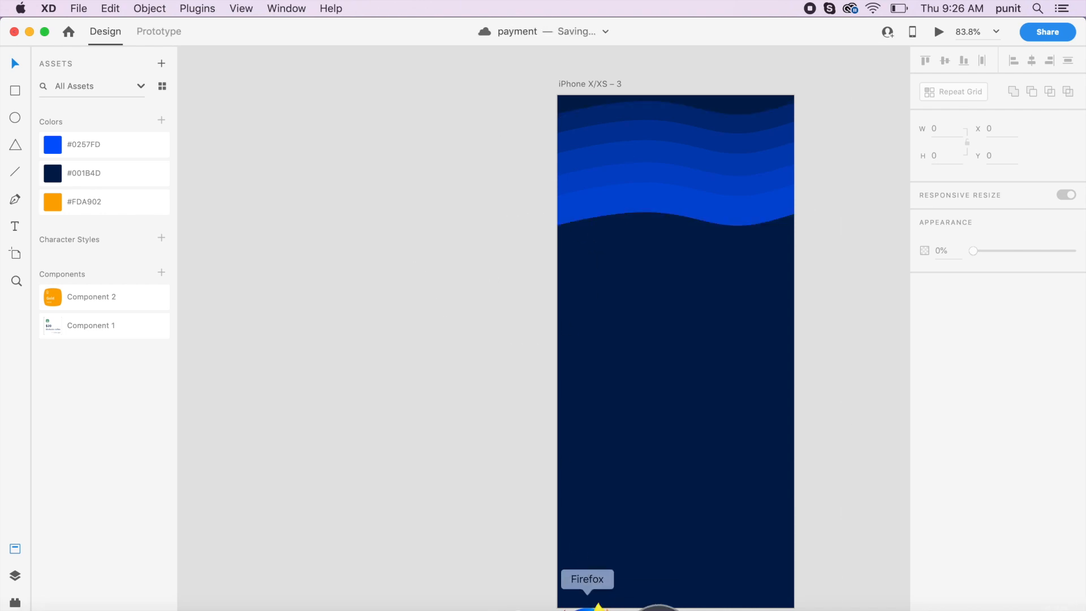
Switch to Firefox, browse the Feather icon library and search it for "left".
{"action": "left_click", "coordinate": [587, 600]}
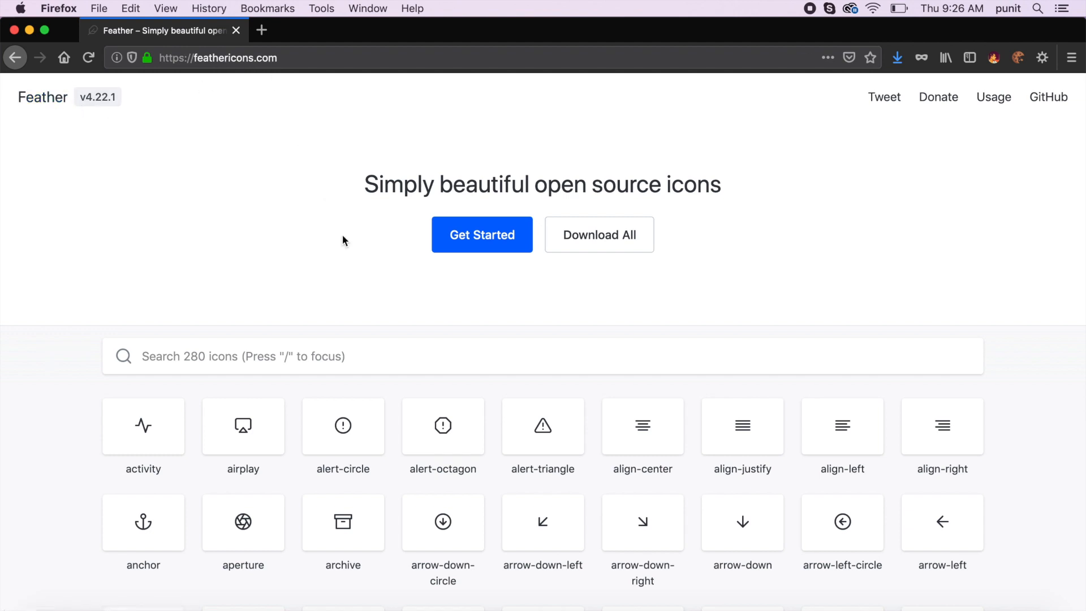
{"action": "scroll", "coordinate": [341, 236], "scroll_direction": "down", "scroll_amount": 10}
{"action": "scroll", "coordinate": [343, 237], "scroll_direction": "down", "scroll_amount": 5}
{"action": "scroll", "coordinate": [342, 236], "scroll_direction": "up", "scroll_amount": 15}
{"action": "scroll", "coordinate": [454, 274], "scroll_direction": "down", "scroll_amount": 1}
{"action": "scroll", "coordinate": [452, 274], "scroll_direction": "down", "scroll_amount": 5}
{"action": "left_click", "coordinate": [296, 206]}
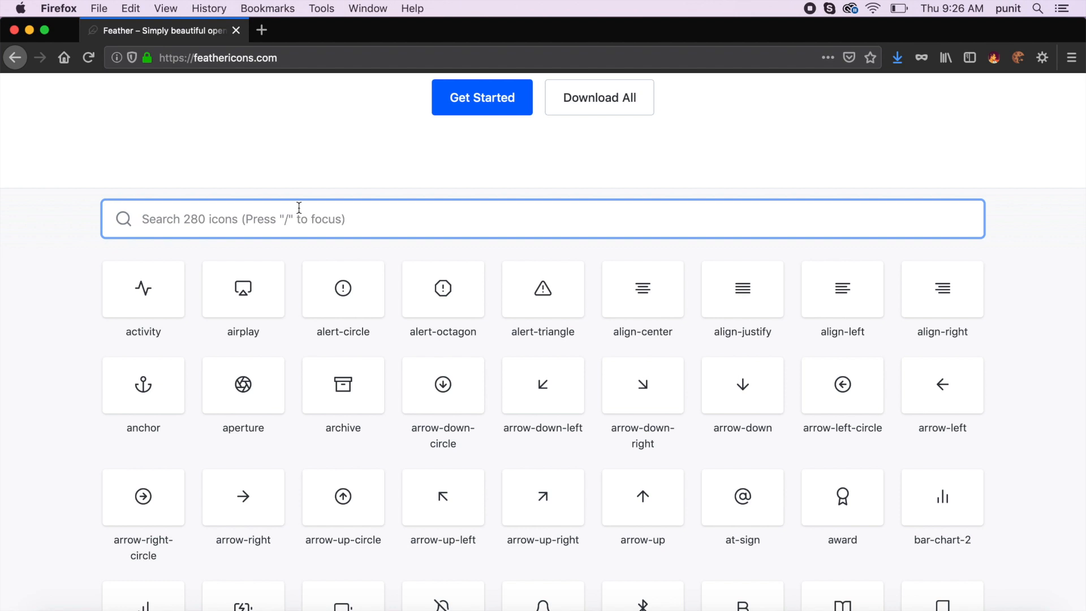
{"action": "type", "text": "left"}
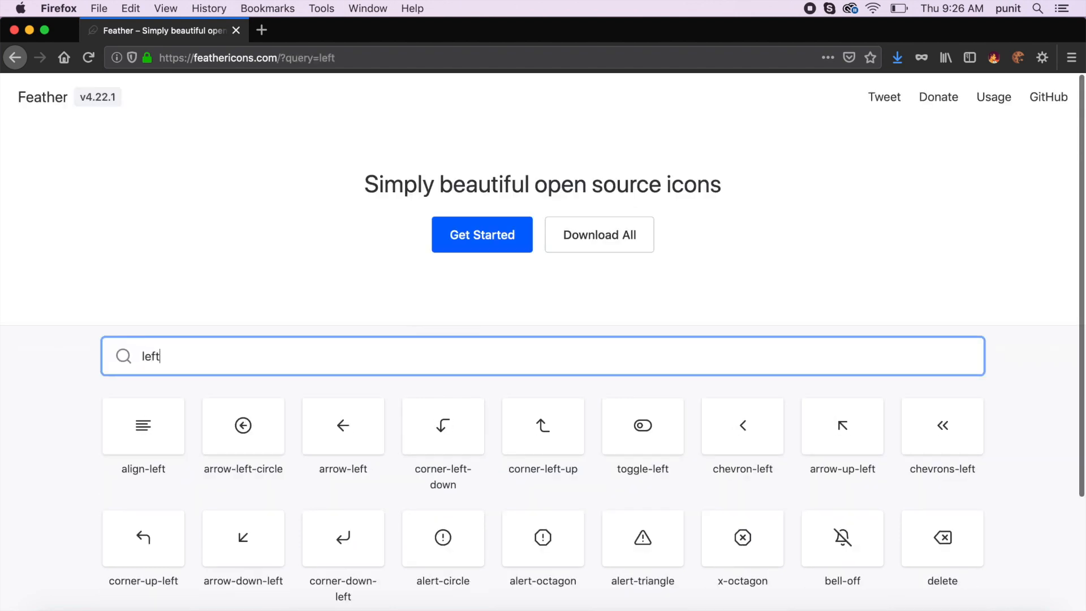
{"action": "scroll", "coordinate": [333, 291], "scroll_direction": "down", "scroll_amount": 3}
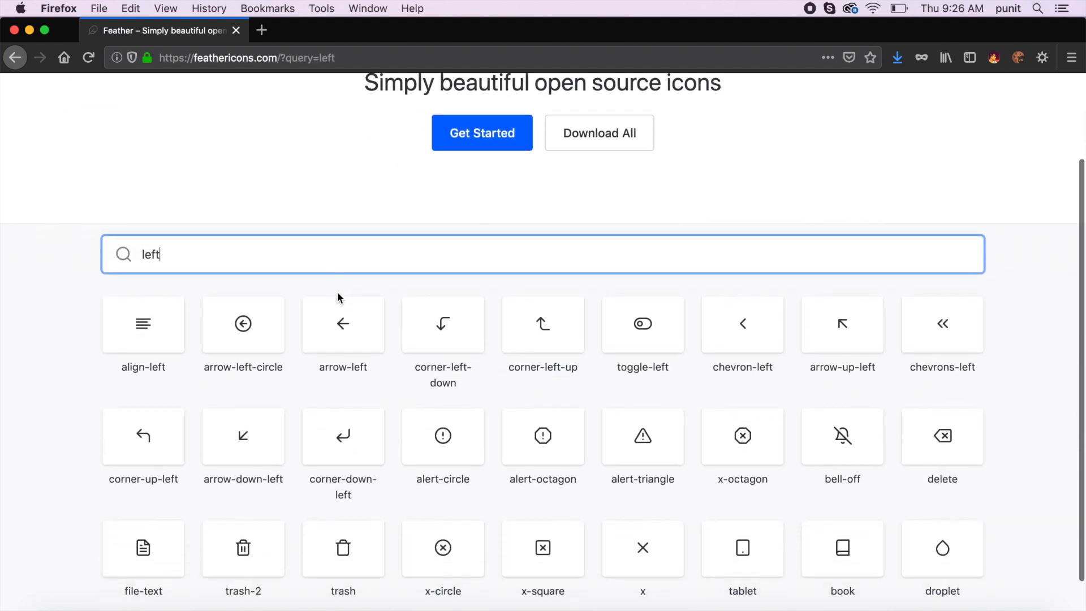
{"action": "left_click", "coordinate": [369, 342]}
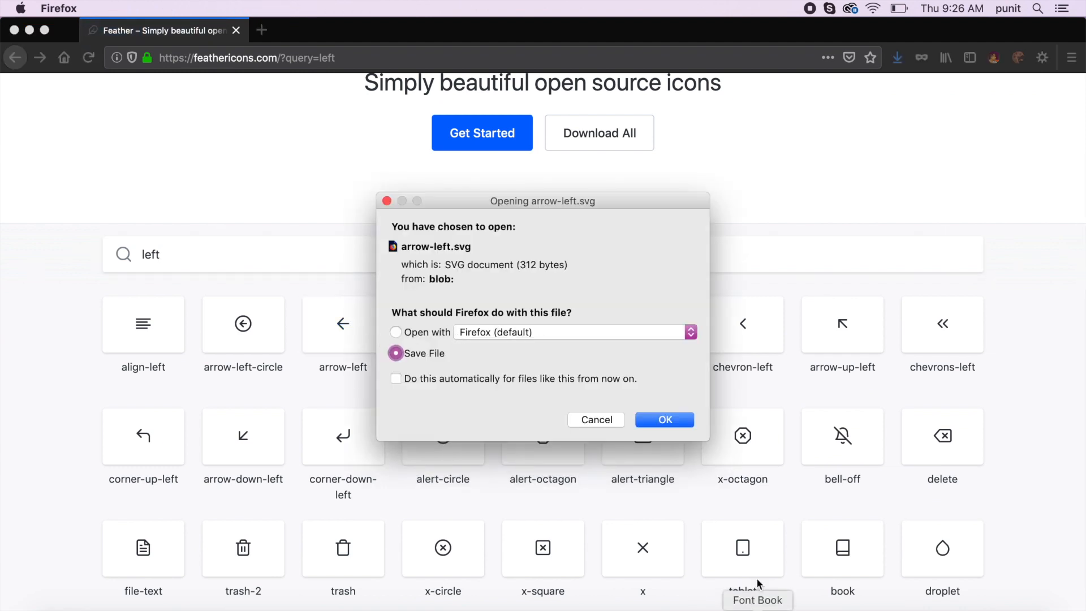
{"action": "left_click", "coordinate": [589, 419]}
{"action": "scroll", "coordinate": [334, 259], "scroll_direction": "up", "scroll_amount": 3}
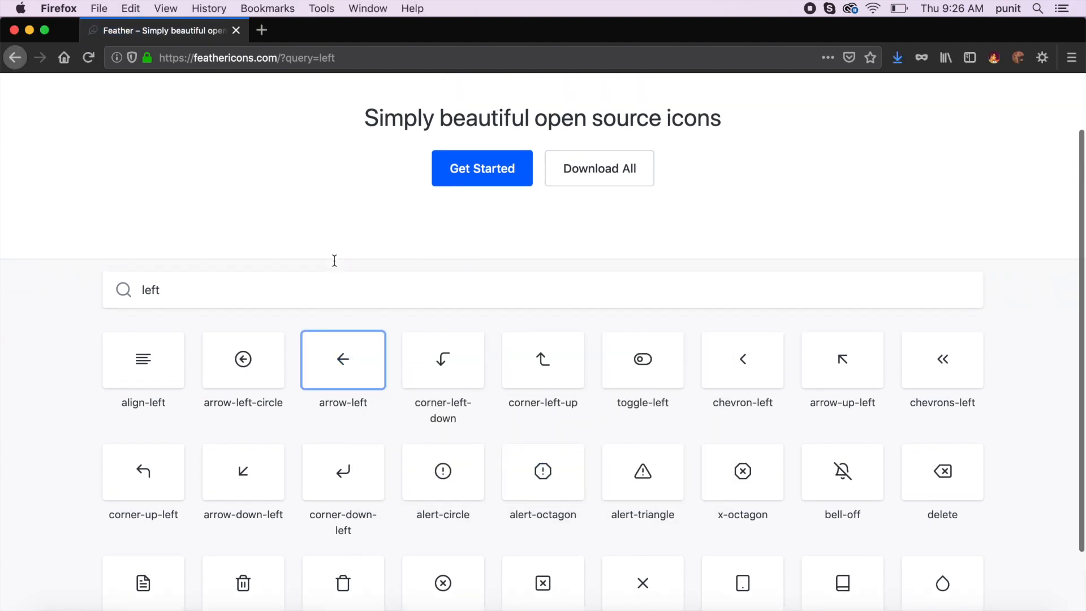
{"action": "scroll", "coordinate": [493, 369], "scroll_direction": "down", "scroll_amount": 5}
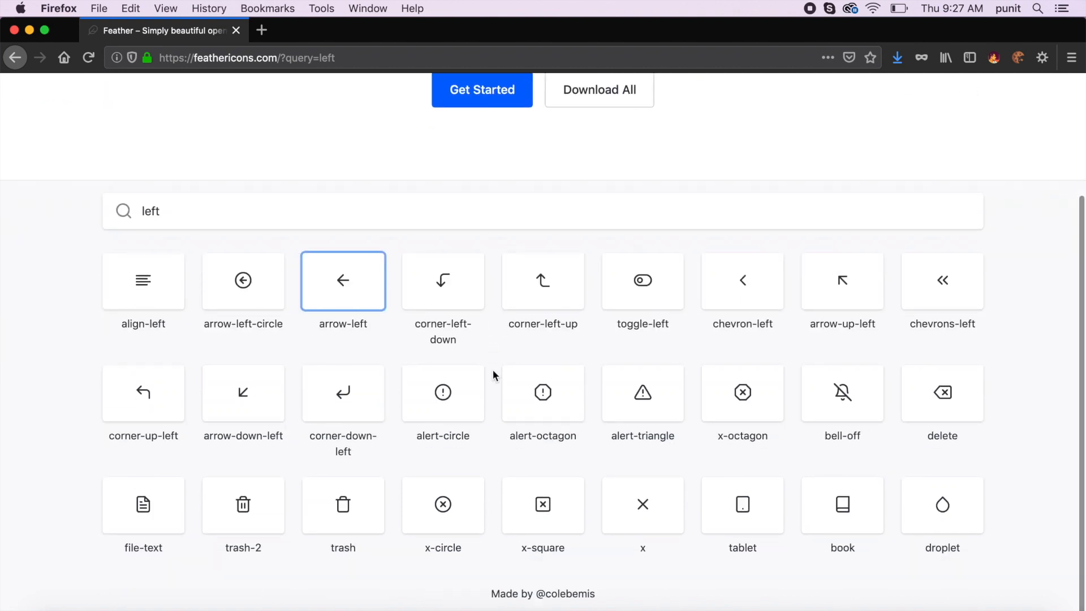
{"action": "scroll", "coordinate": [493, 373], "scroll_direction": "up", "scroll_amount": 3}
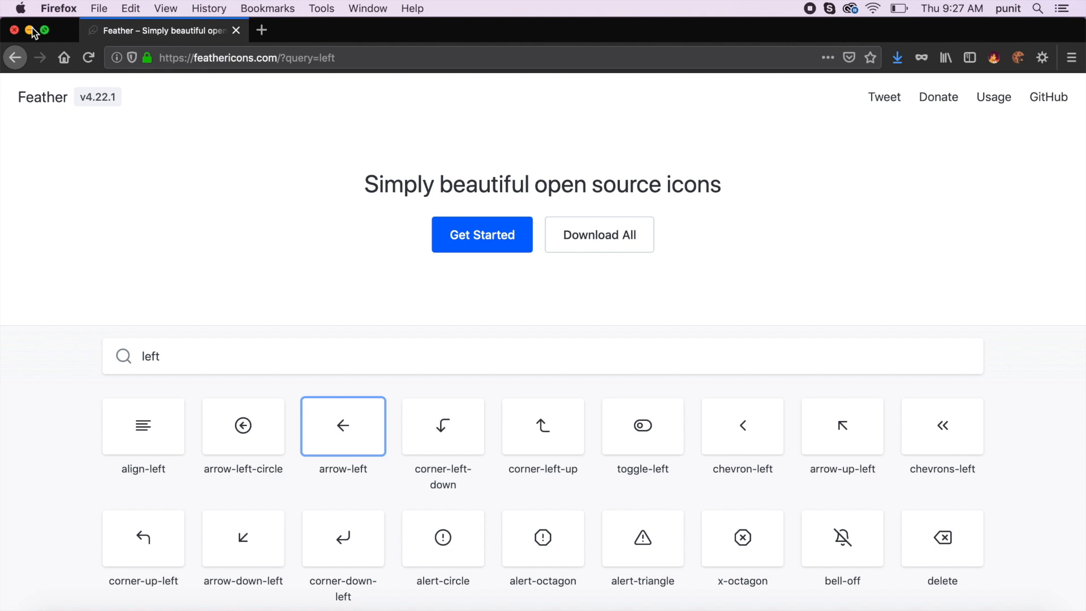
{"action": "left_click", "coordinate": [977, 98]}
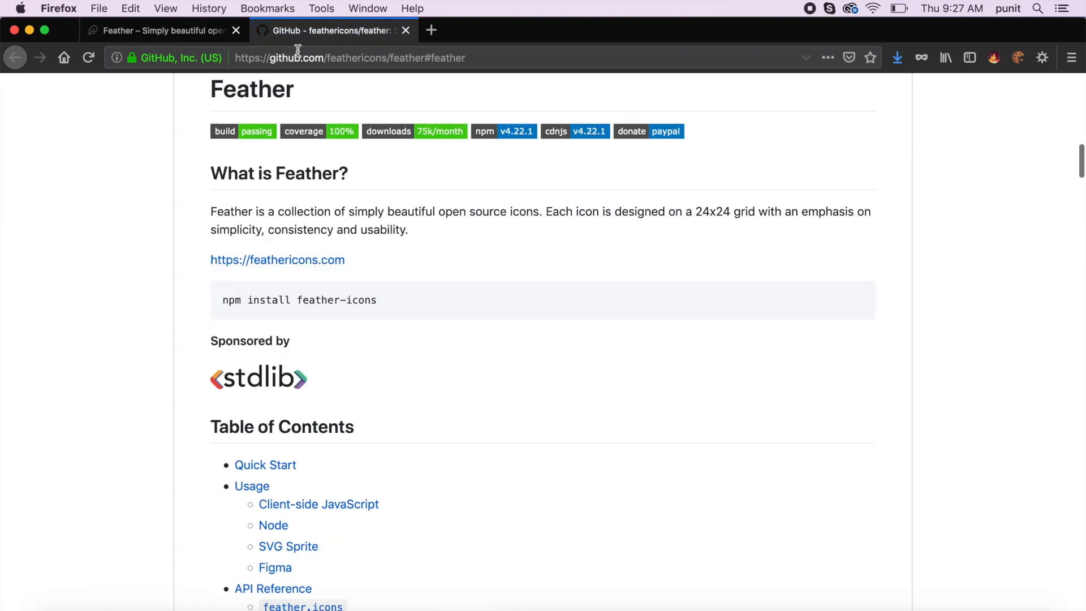
Return to XD and copy the white back arrow from the iPhone X/XS – 1 header to the same spot on iPhone X/XS – 3.
{"action": "left_click", "coordinate": [32, 30]}
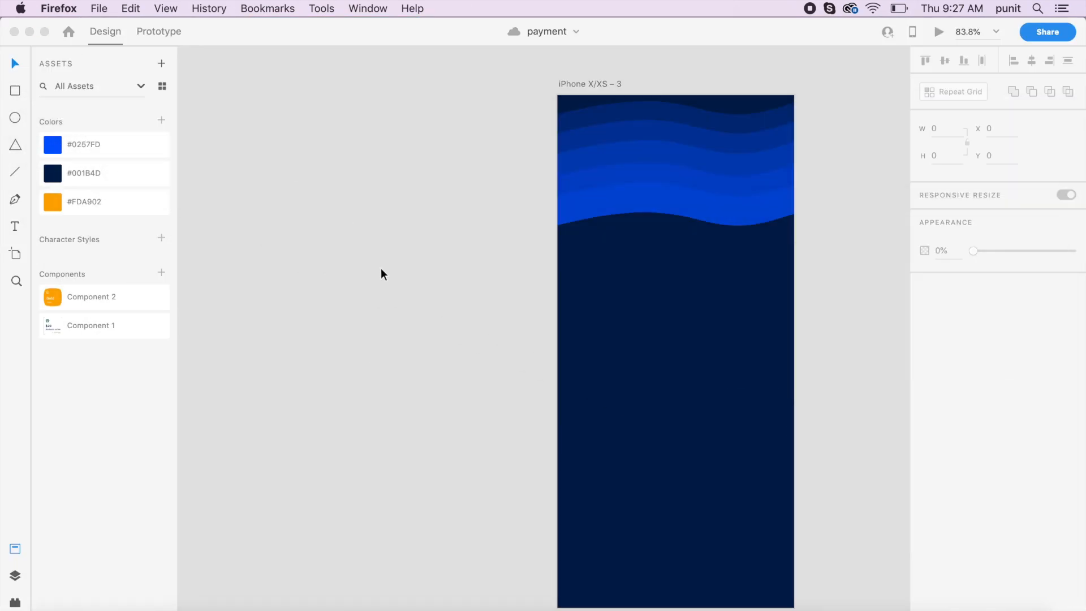
{"action": "scroll", "coordinate": [382, 276], "scroll_direction": "up", "scroll_amount": 8}
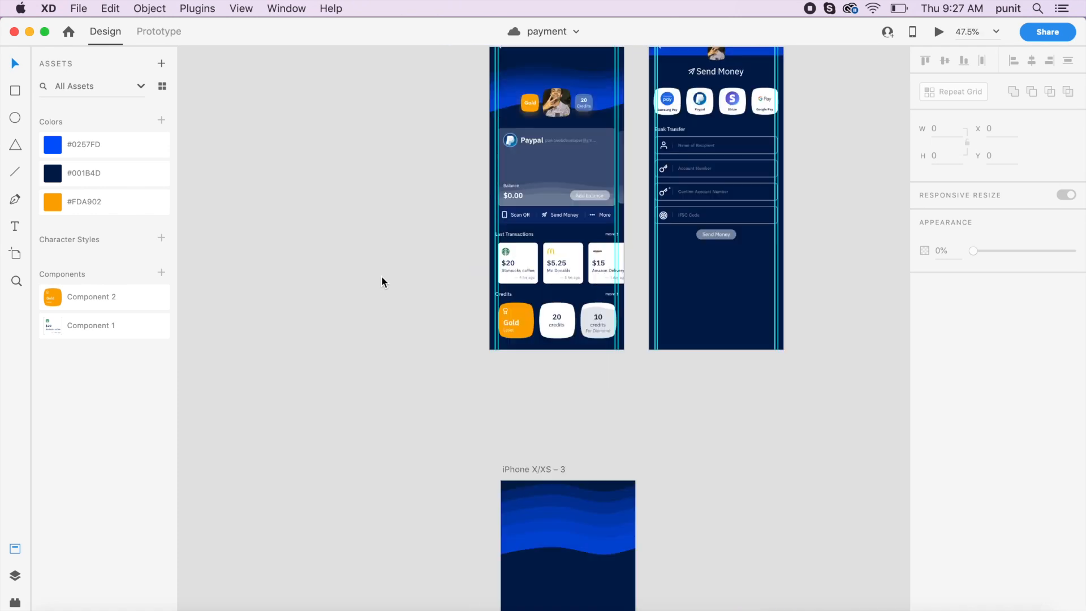
{"action": "scroll", "coordinate": [381, 276], "scroll_direction": "up", "scroll_amount": 5}
{"action": "scroll", "coordinate": [381, 276], "scroll_direction": "right", "scroll_amount": 3}
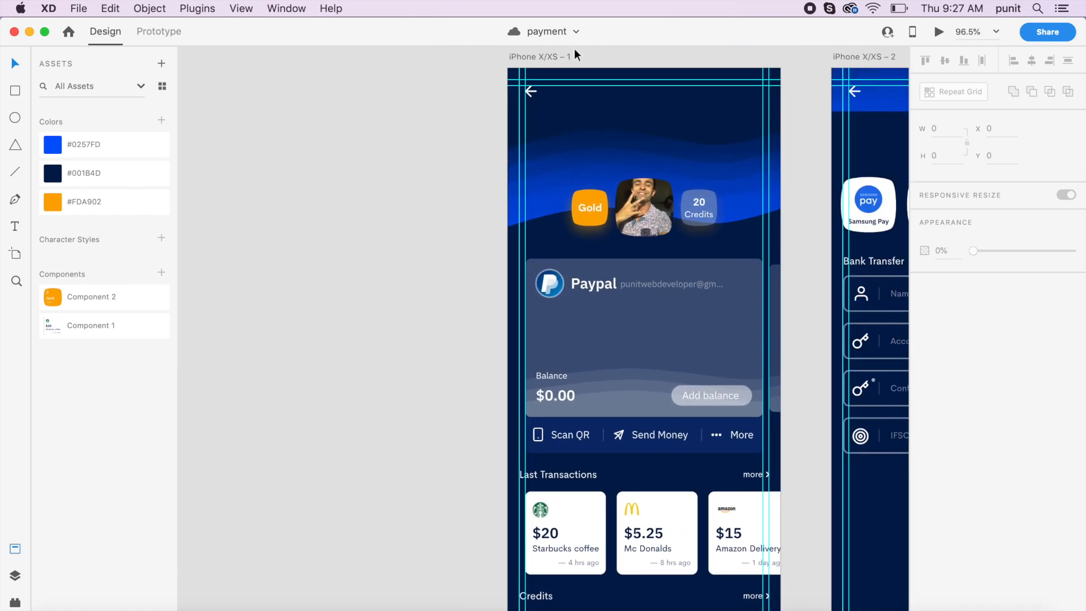
{"action": "left_click", "coordinate": [535, 89]}
{"action": "key", "text": "super+c"}
{"action": "scroll", "coordinate": [468, 152], "scroll_direction": "down", "scroll_amount": 10}
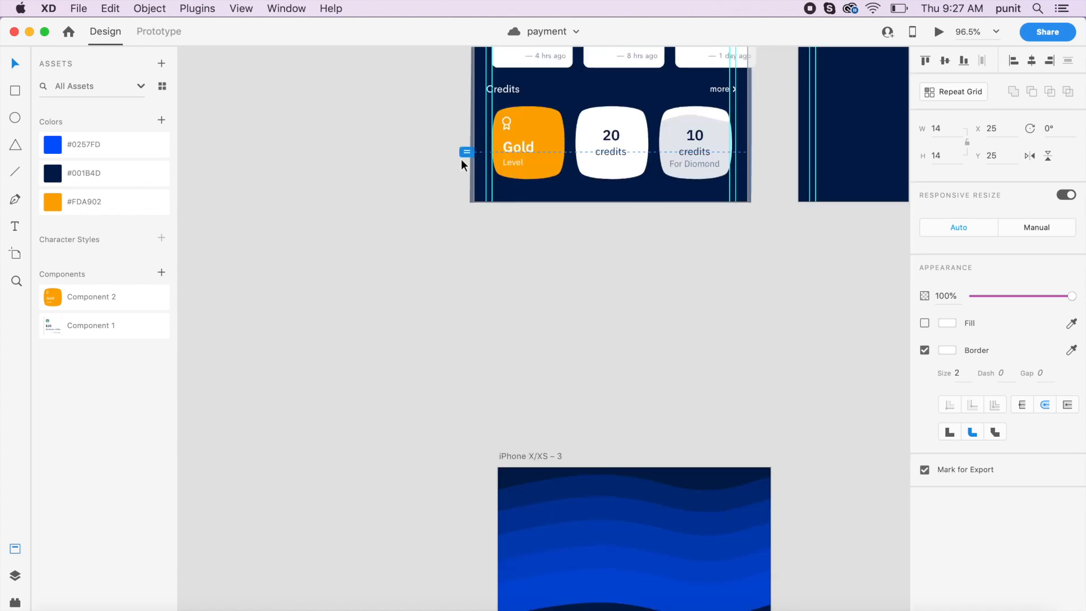
{"action": "scroll", "coordinate": [460, 153], "scroll_direction": "down", "scroll_amount": 5}
{"action": "left_click", "coordinate": [569, 304]}
{"action": "key", "text": "super+v"}
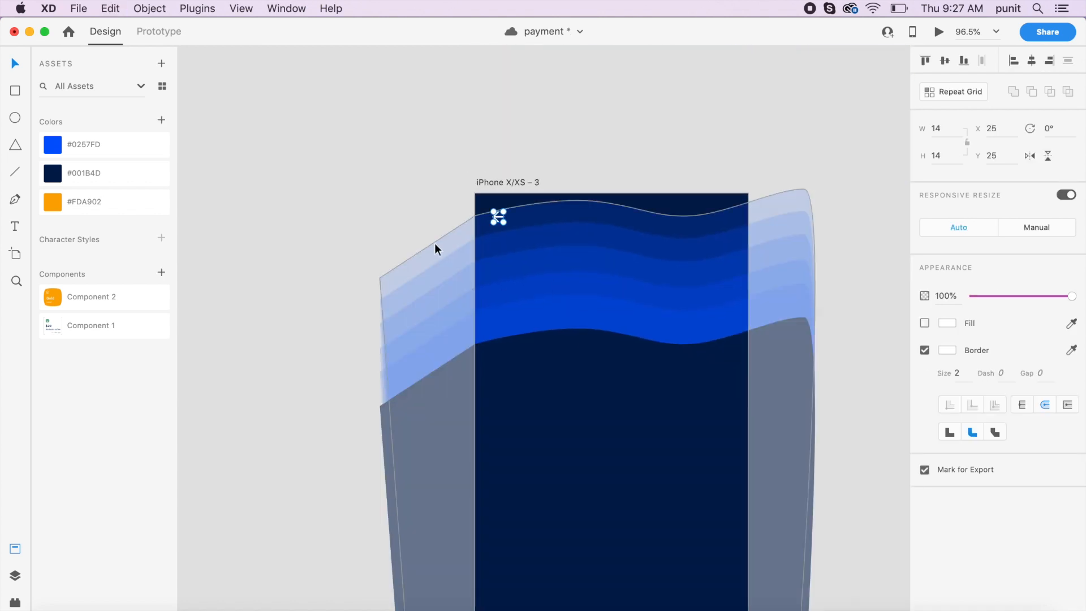
{"action": "left_click", "coordinate": [357, 155]}
Inspect the pasted back arrow's size and position against the header waves.
{"action": "scroll", "coordinate": [355, 146], "scroll_direction": "up", "scroll_amount": 3}
{"action": "scroll", "coordinate": [355, 146], "scroll_direction": "down", "scroll_amount": 3}
{"action": "scroll", "coordinate": [355, 146], "scroll_direction": "right", "scroll_amount": 3}
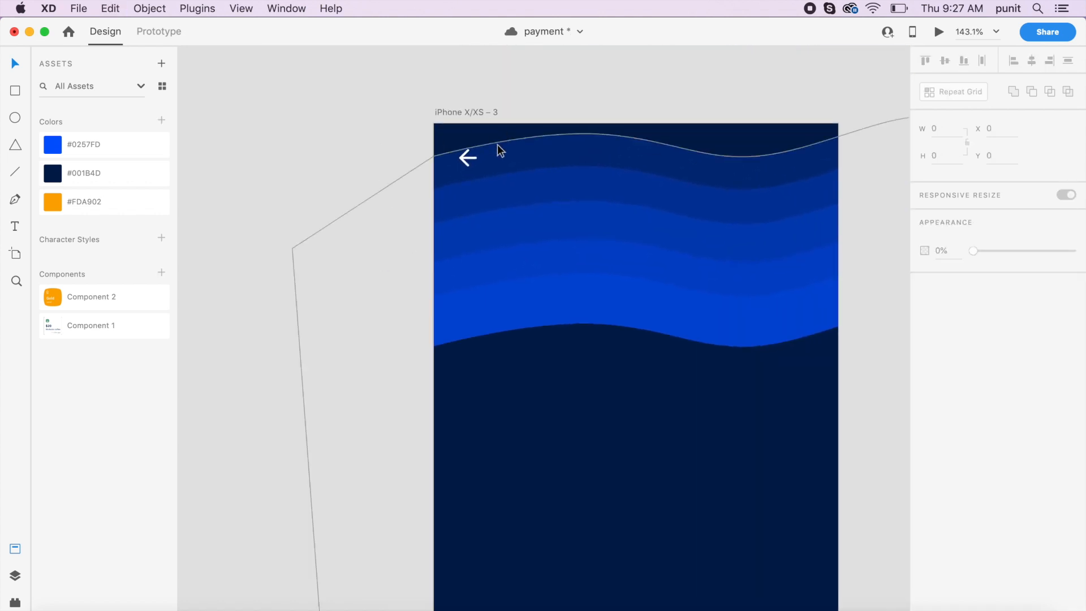
{"action": "left_click", "coordinate": [469, 162]}
{"action": "left_click", "coordinate": [325, 134]}
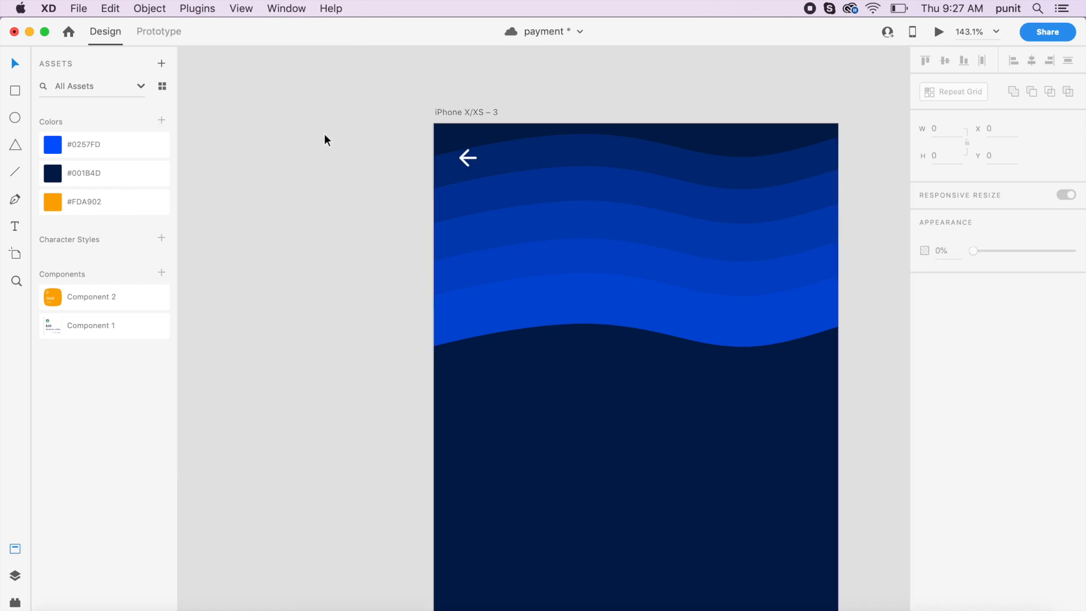
{"action": "left_click", "coordinate": [461, 156]}
{"action": "scroll", "coordinate": [461, 155], "scroll_direction": "up", "scroll_amount": 10}
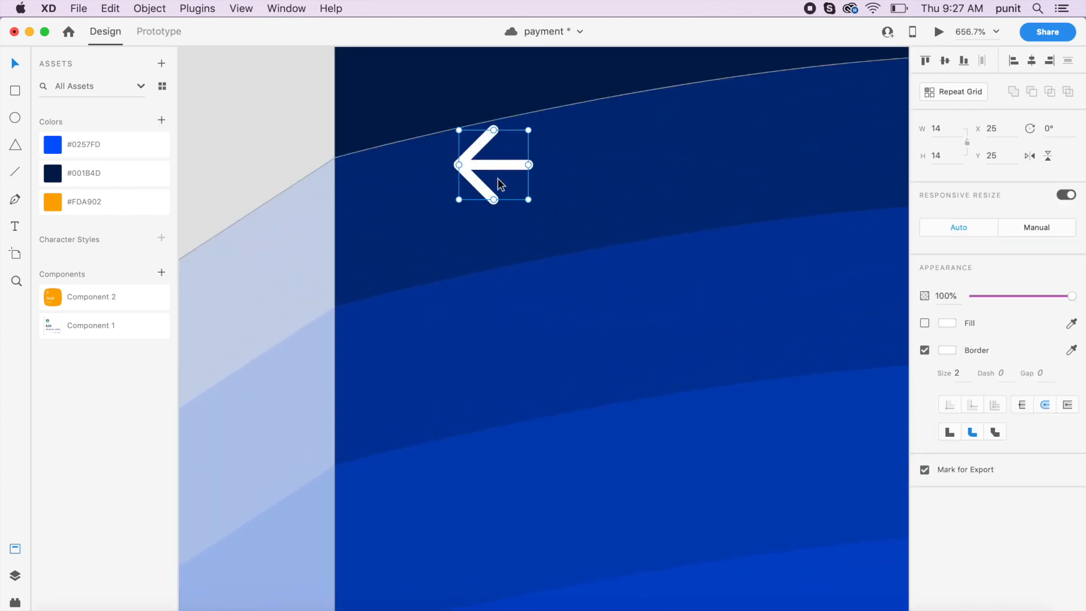
{"action": "scroll", "coordinate": [498, 178], "scroll_direction": "down", "scroll_amount": 5}
{"action": "scroll", "coordinate": [497, 178], "scroll_direction": "down", "scroll_amount": 10}
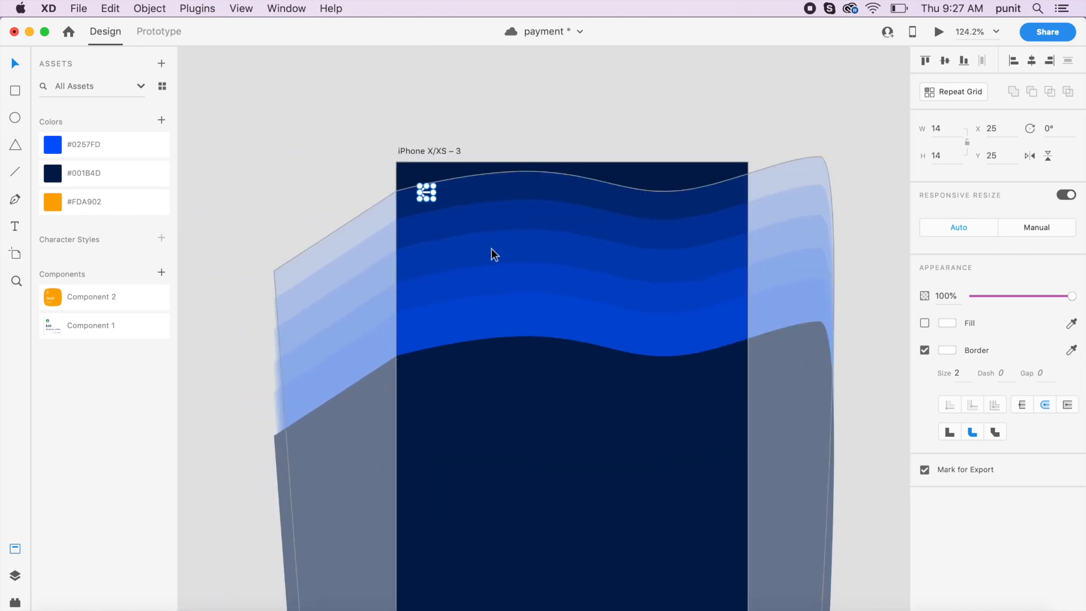
{"action": "left_click", "coordinate": [492, 112]}
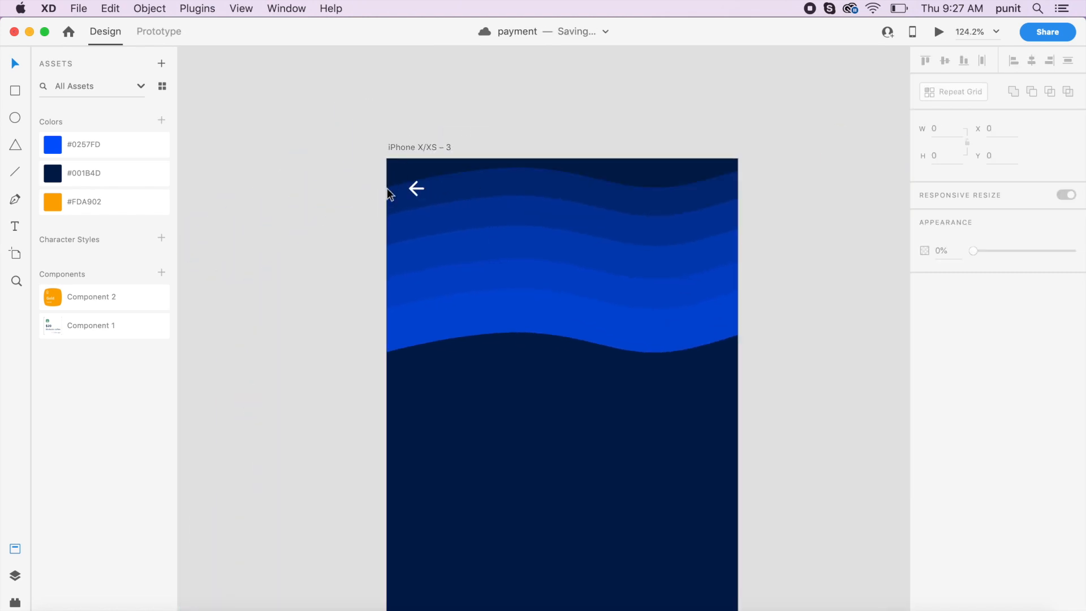
{"action": "left_click", "coordinate": [419, 186]}
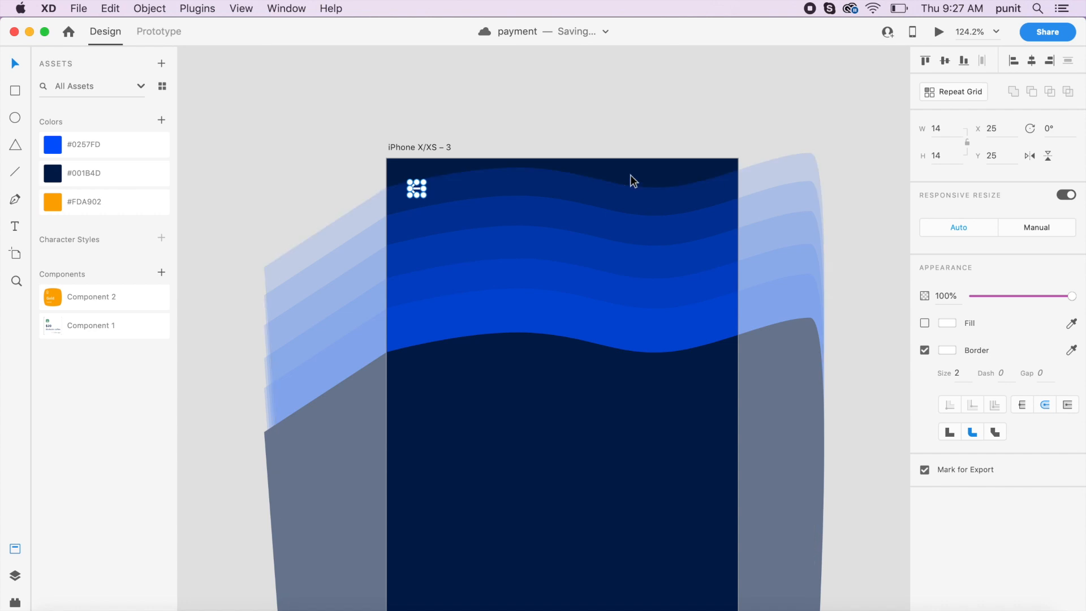
{"action": "left_click", "coordinate": [589, 106]}
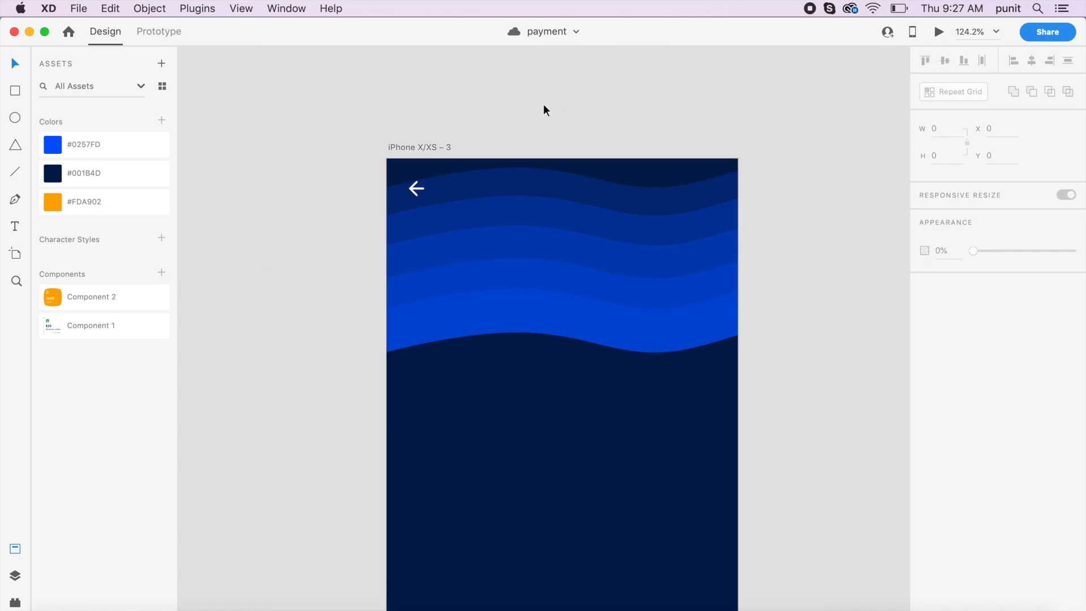
Draw a white 90 by 90 px square at X 143, Y 145 across the header's lower wave edge and remove its border.
{"action": "key", "text": "r"}
{"action": "mouse_move", "coordinate": [526, 305]}
{"action": "left_mouse_down"}
{"action": "mouse_move", "coordinate": [609, 387]}
{"action": "mouse_move", "coordinate": [595, 352]}
{"action": "mouse_move", "coordinate": [593, 361]}
{"action": "left_mouse_up"}
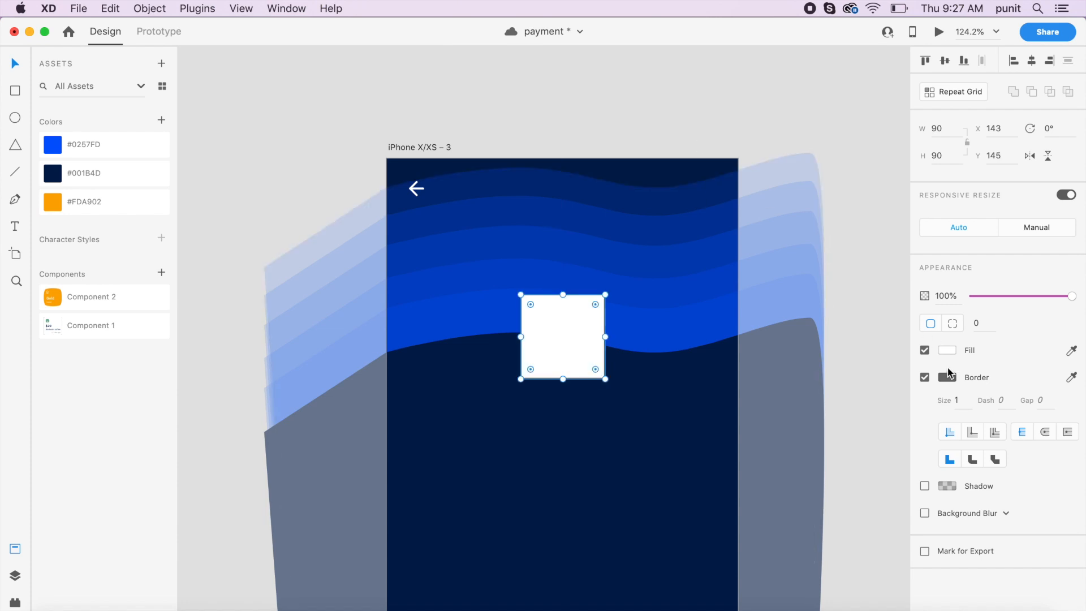
{"action": "left_click", "coordinate": [924, 378]}
{"action": "left_click", "coordinate": [858, 365]}
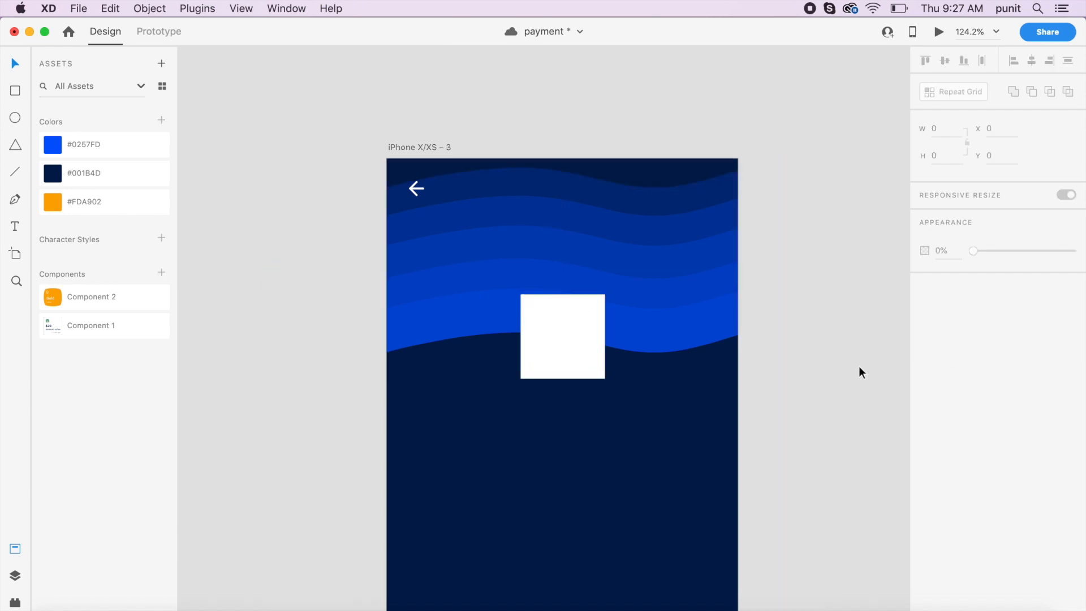
Convert the white square's upper-right corner to a smooth curve and shorten its handles, ending the lower handle at about X 247, Y 159.
{"action": "scroll", "coordinate": [623, 365], "scroll_direction": "up", "scroll_amount": 5}
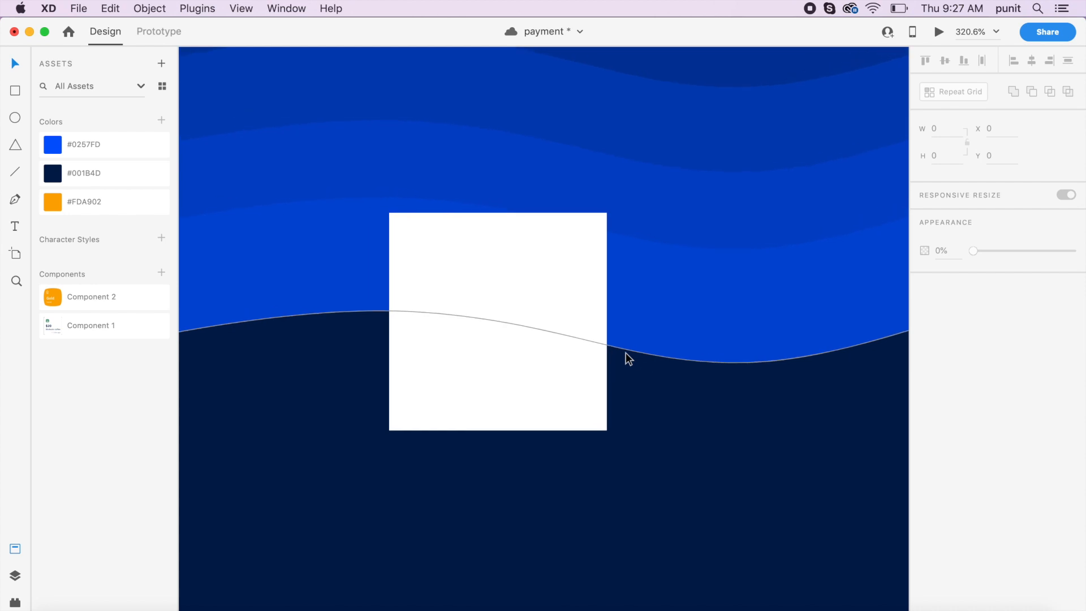
{"action": "scroll", "coordinate": [625, 356], "scroll_direction": "down", "scroll_amount": 2}
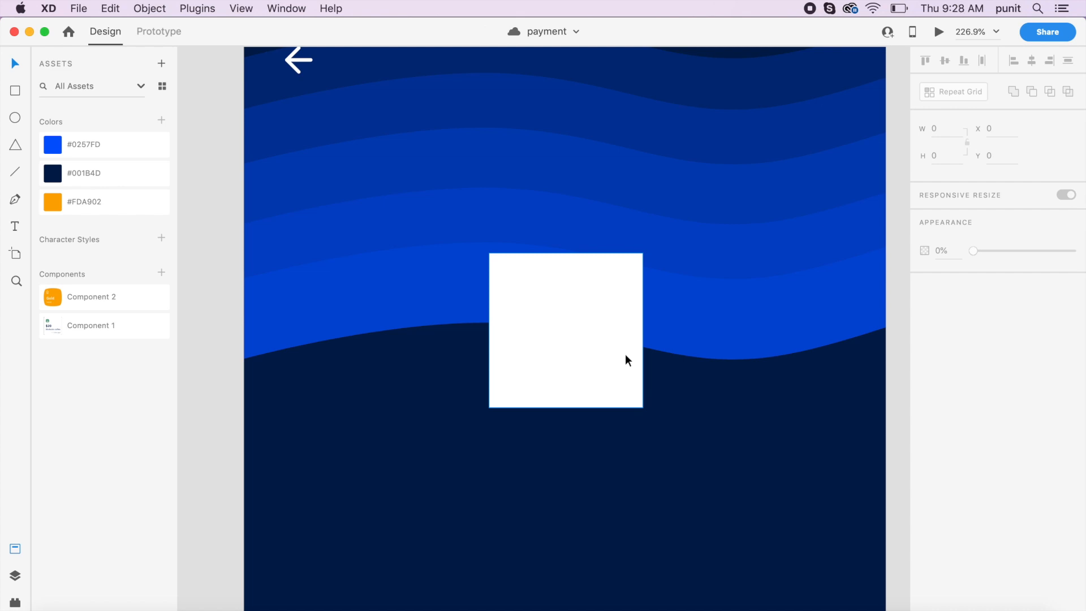
{"action": "scroll", "coordinate": [617, 352], "scroll_direction": "up", "scroll_amount": 5}
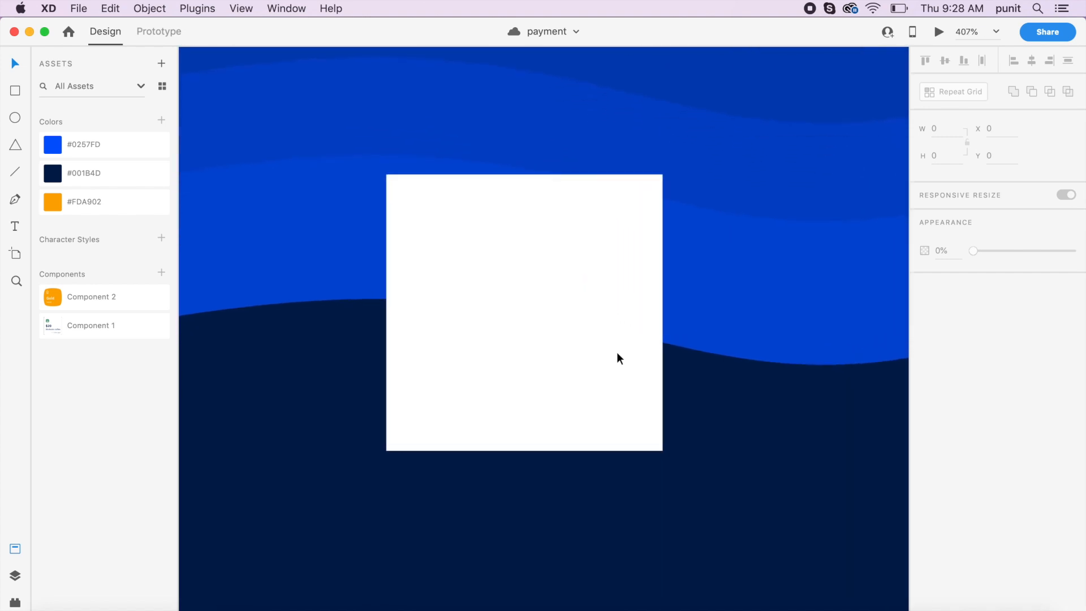
{"action": "left_click", "coordinate": [564, 320]}
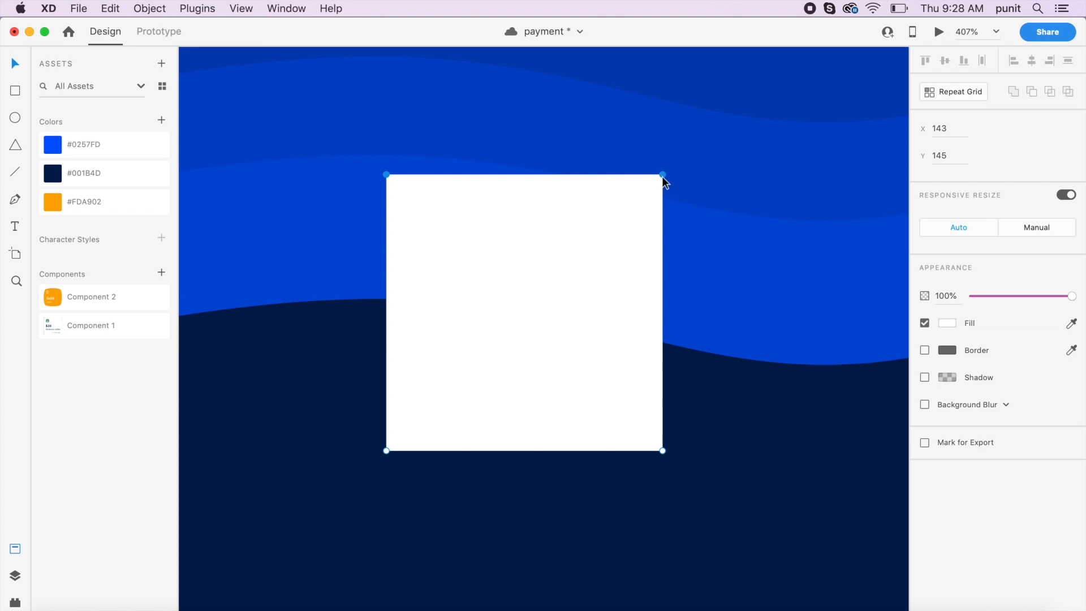
{"action": "double_click", "coordinate": [662, 175]}
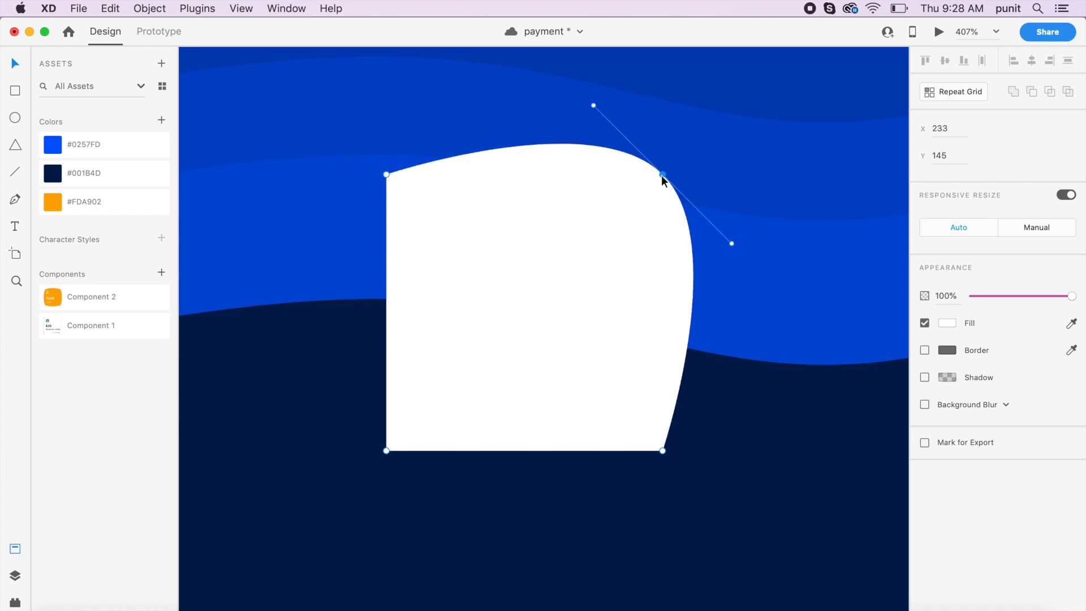
{"action": "left_click", "coordinate": [732, 245]}
{"action": "left_click_drag", "start_coordinate": [732, 244], "coordinate": [706, 224]}
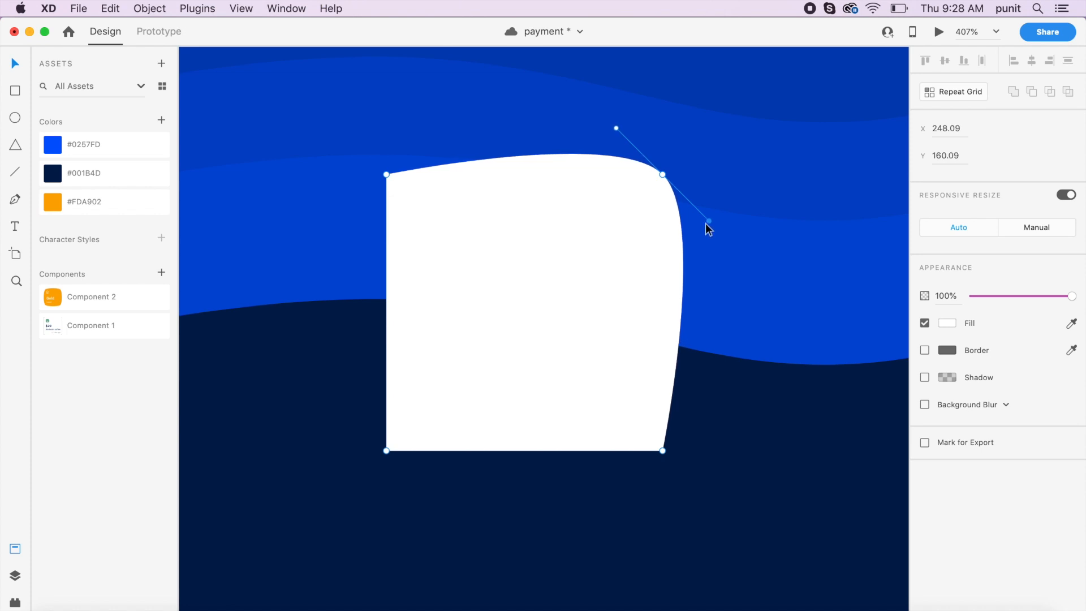
{"action": "left_click_drag", "start_coordinate": [705, 224], "coordinate": [704, 222]}
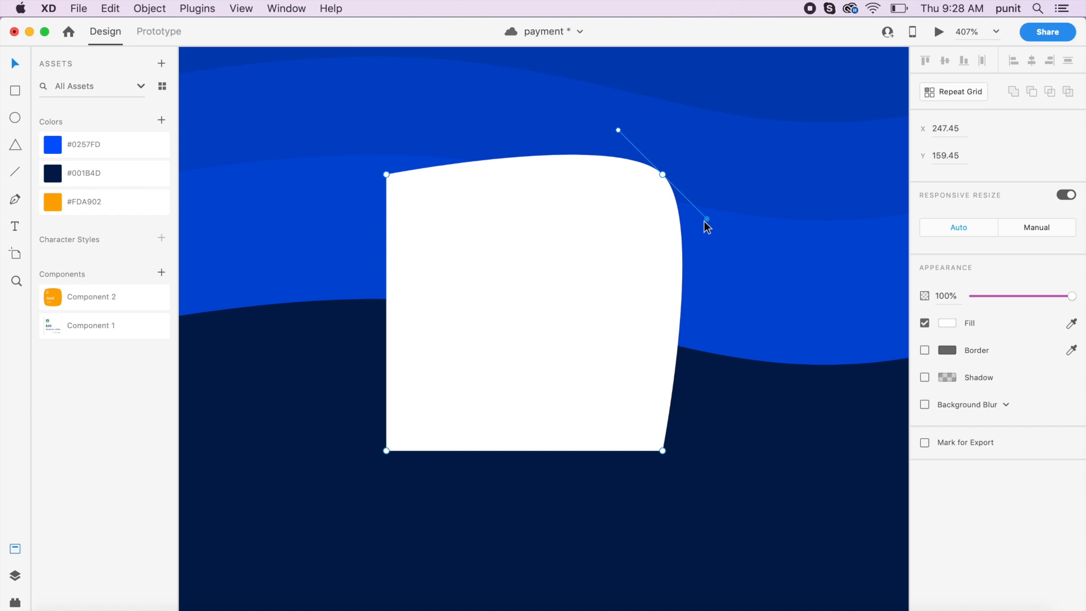
{"action": "left_click_drag", "start_coordinate": [703, 220], "coordinate": [703, 222]}
{"action": "left_click", "coordinate": [729, 427]}
Round the square's lower-right corner into a smooth curve, pulling its upper handle in to about X 245, Y 223.
{"action": "double_click", "coordinate": [622, 421]}
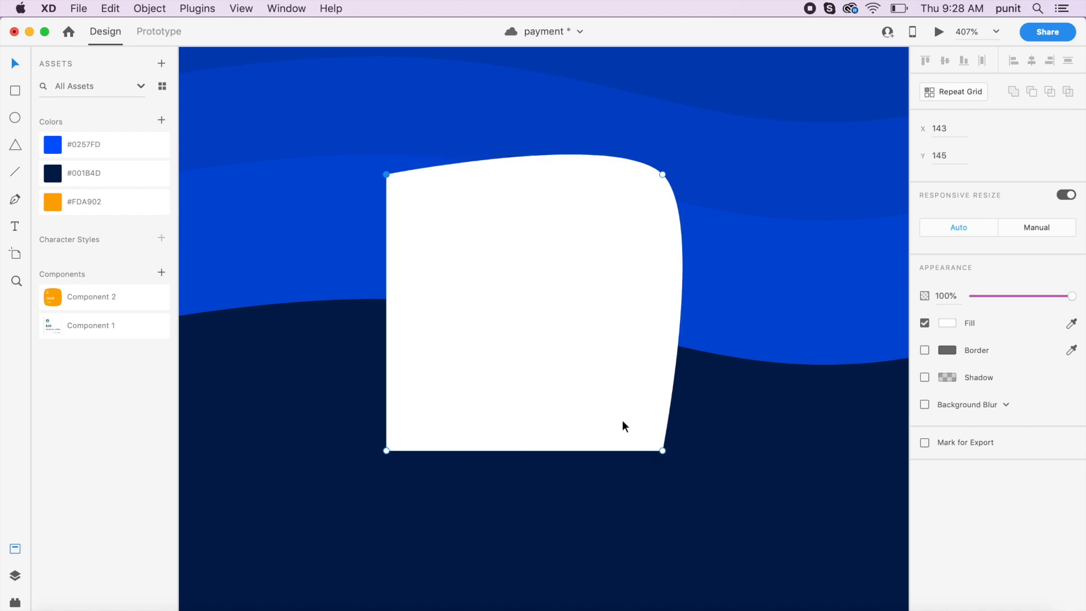
{"action": "left_click", "coordinate": [663, 451]}
{"action": "double_click", "coordinate": [662, 452]}
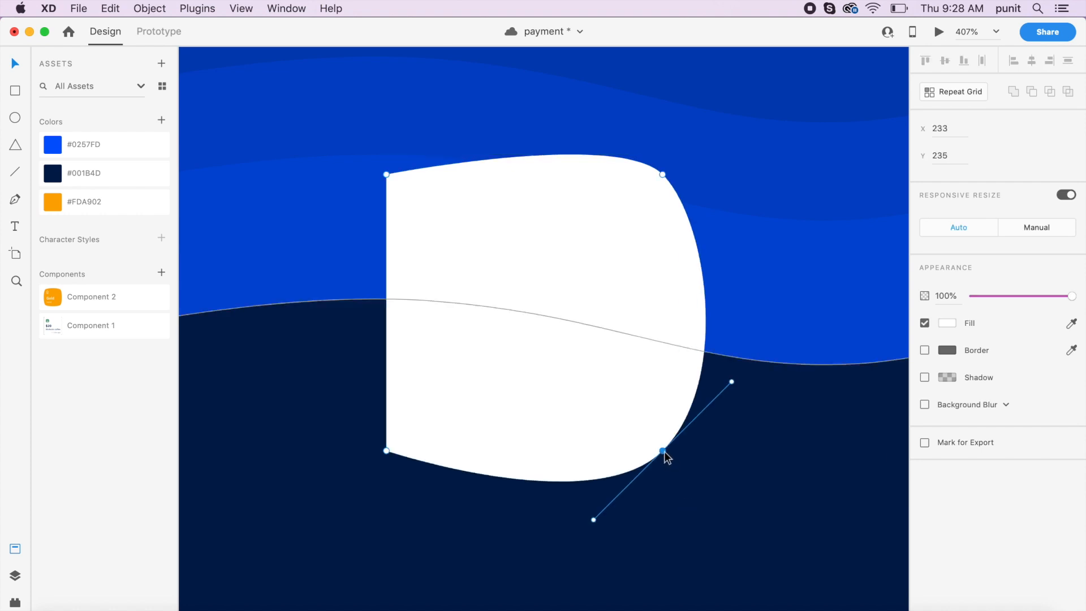
{"action": "left_click_drag", "start_coordinate": [732, 383], "coordinate": [699, 415]}
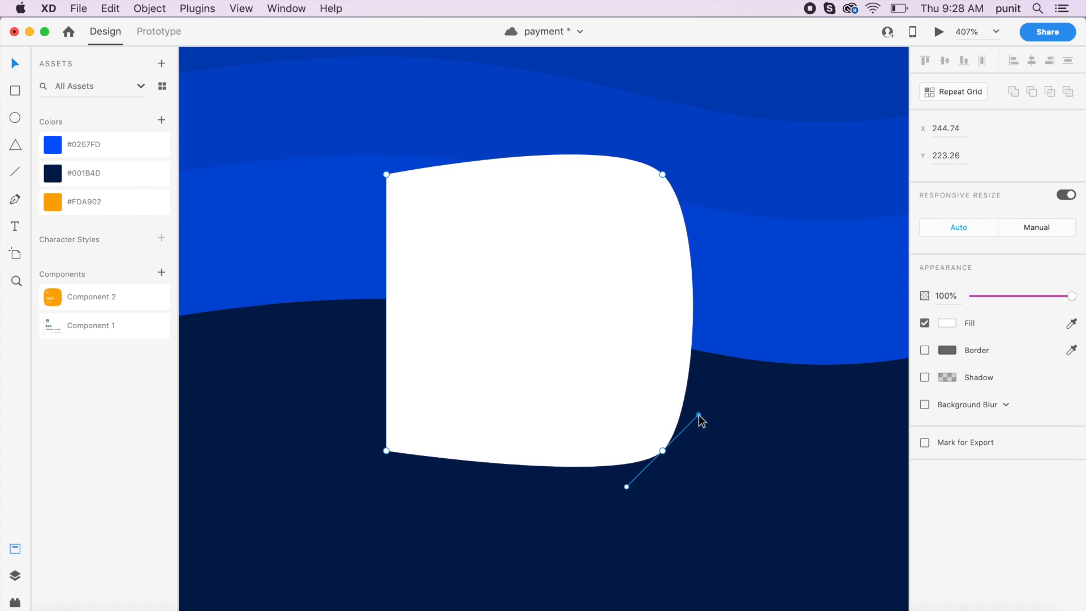
{"action": "left_click_drag", "start_coordinate": [699, 416], "coordinate": [700, 413]}
{"action": "left_click", "coordinate": [717, 470]}
Round the square's lower-left corner into a smooth curve, pulling its lower handle in to about X 157, Y 249.
{"action": "double_click", "coordinate": [568, 402]}
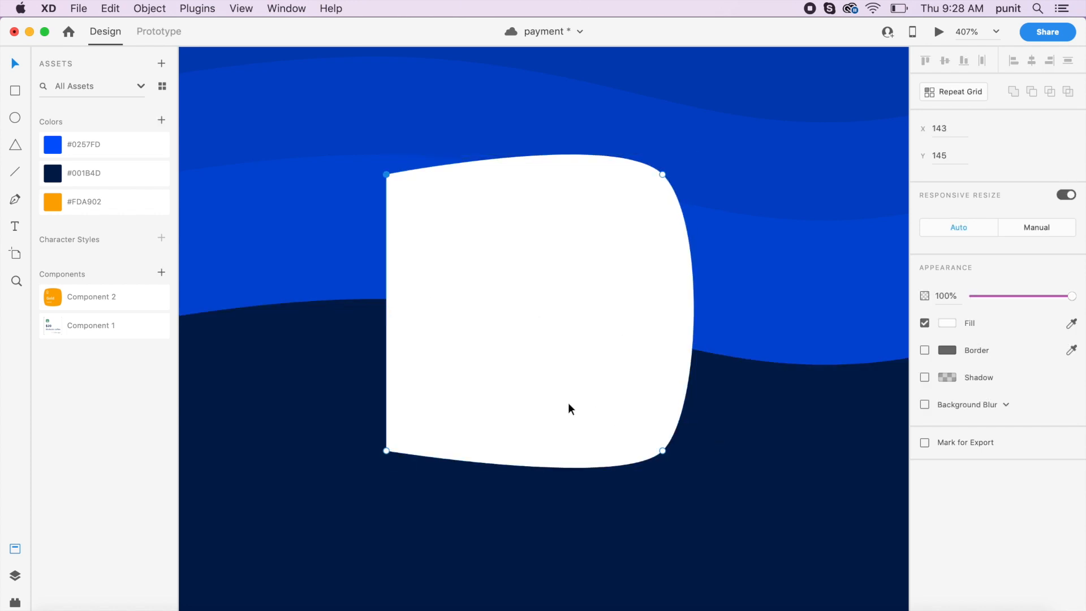
{"action": "double_click", "coordinate": [386, 451]}
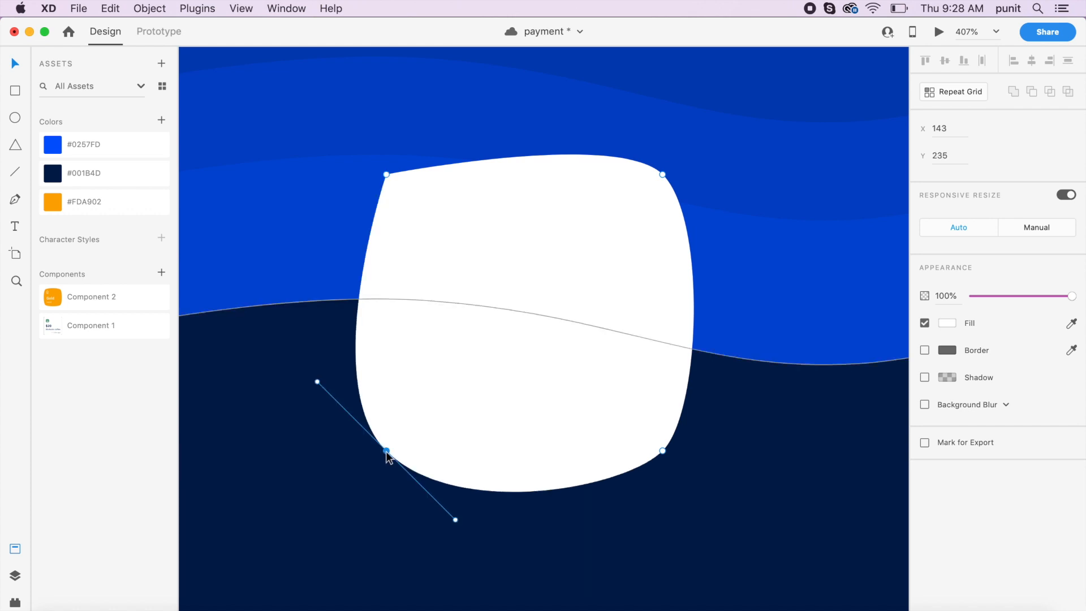
{"action": "left_click_drag", "start_coordinate": [456, 522], "coordinate": [423, 499]}
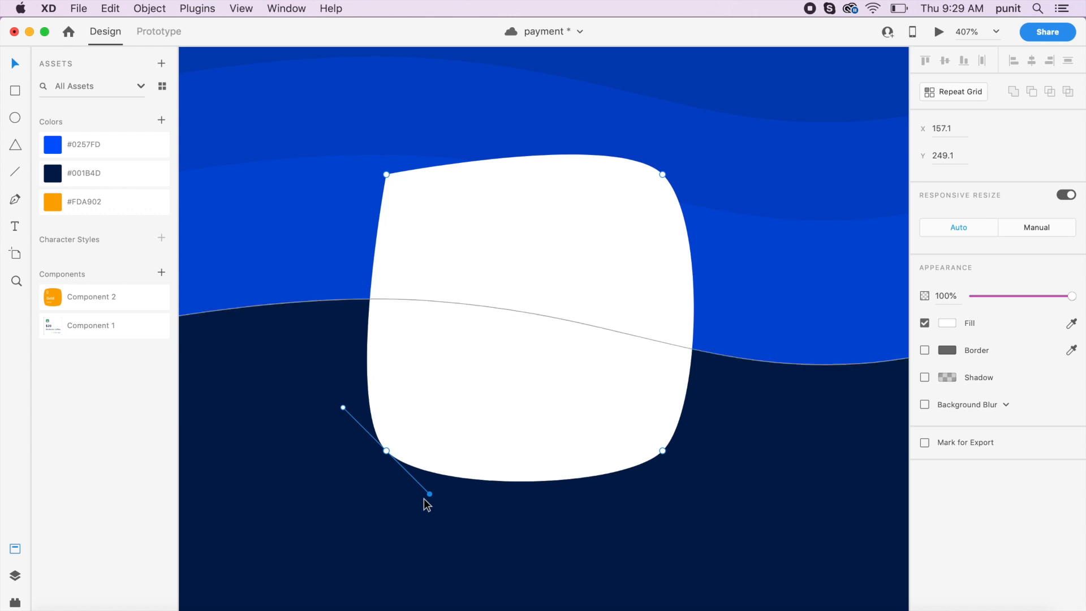
Round the square's upper-left corner into a smooth curve with its upper handle at about X 158, Y 130.
{"action": "left_click", "coordinate": [385, 176]}
{"action": "left_click_drag", "start_coordinate": [385, 176], "coordinate": [432, 129]}
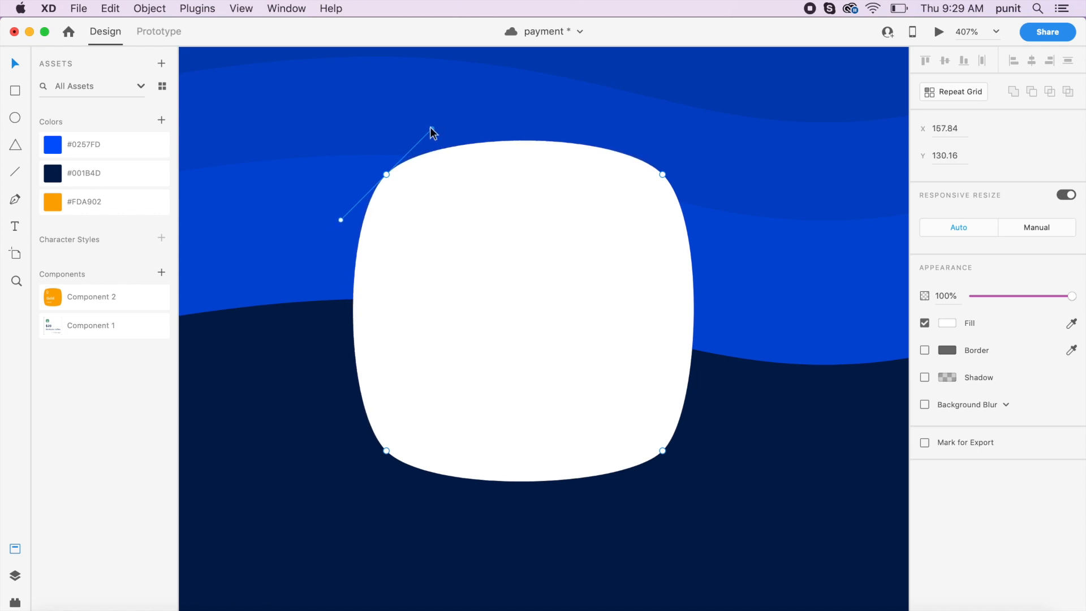
{"action": "left_click", "coordinate": [758, 507]}
{"action": "left_click", "coordinate": [588, 393]}
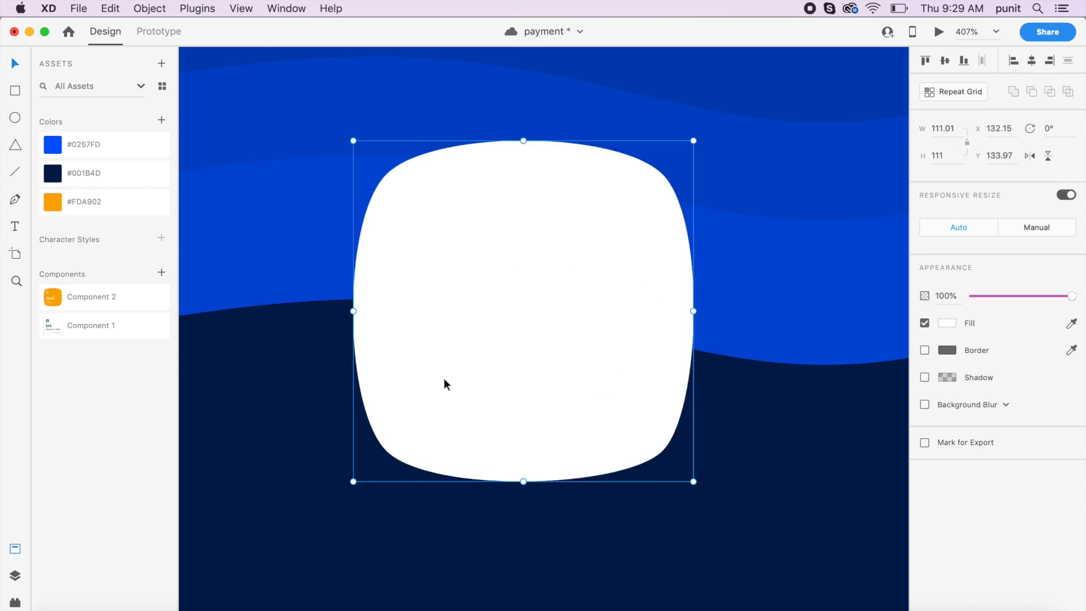
Save the document and place a copy of the rounded white shape below and left of the original, at about X 13, Y 234.
{"action": "scroll", "coordinate": [575, 209], "scroll_direction": "down", "scroll_amount": 5}
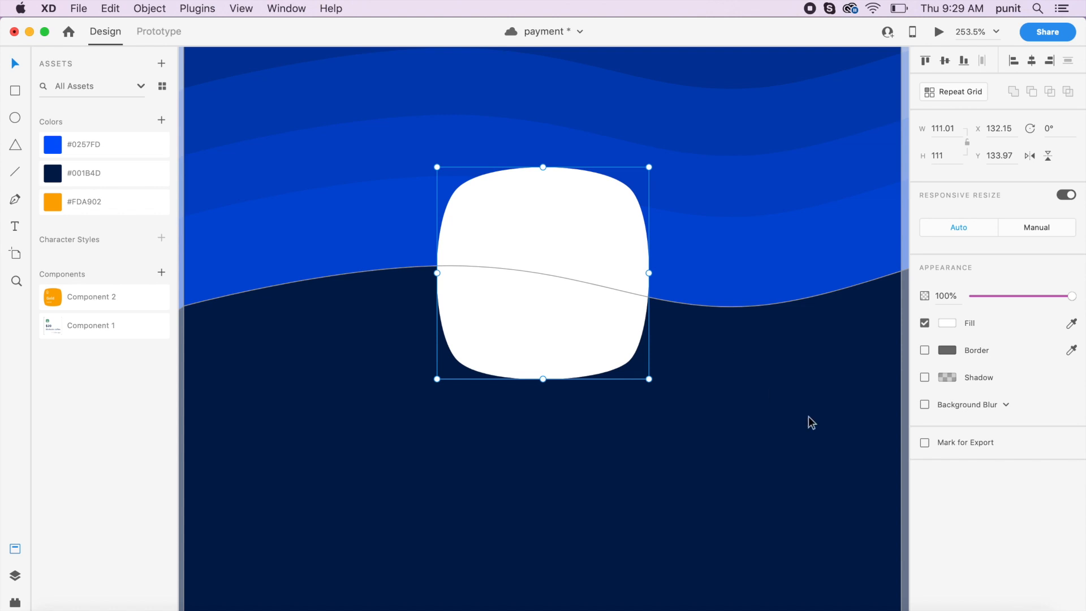
{"action": "key", "text": "super+s"}
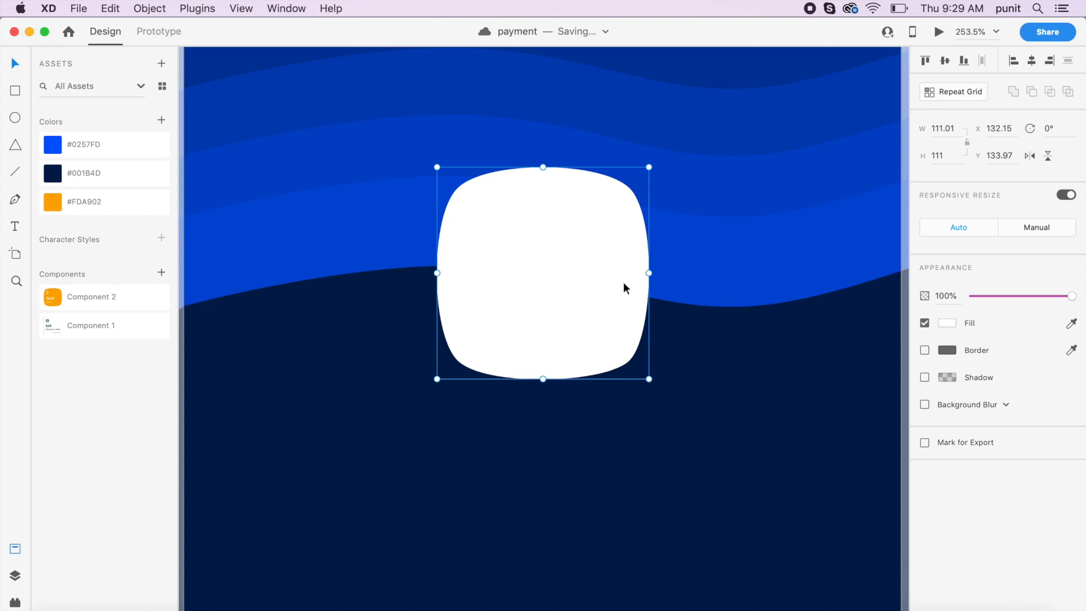
{"action": "scroll", "coordinate": [742, 388], "scroll_direction": "down", "scroll_amount": 3}
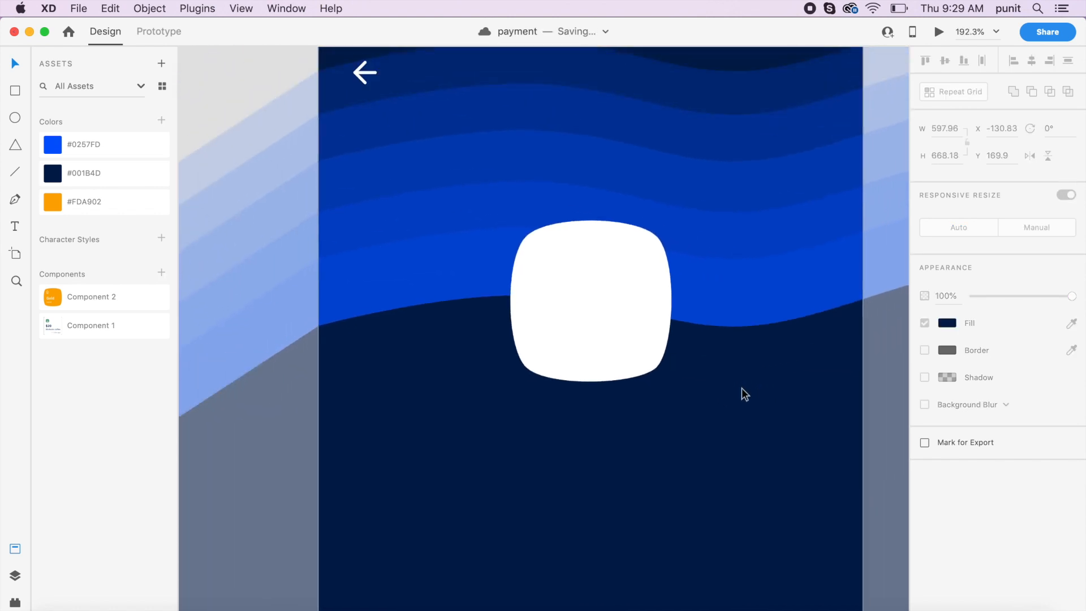
{"action": "left_click_drag", "start_coordinate": [620, 357], "coordinate": [453, 495]}
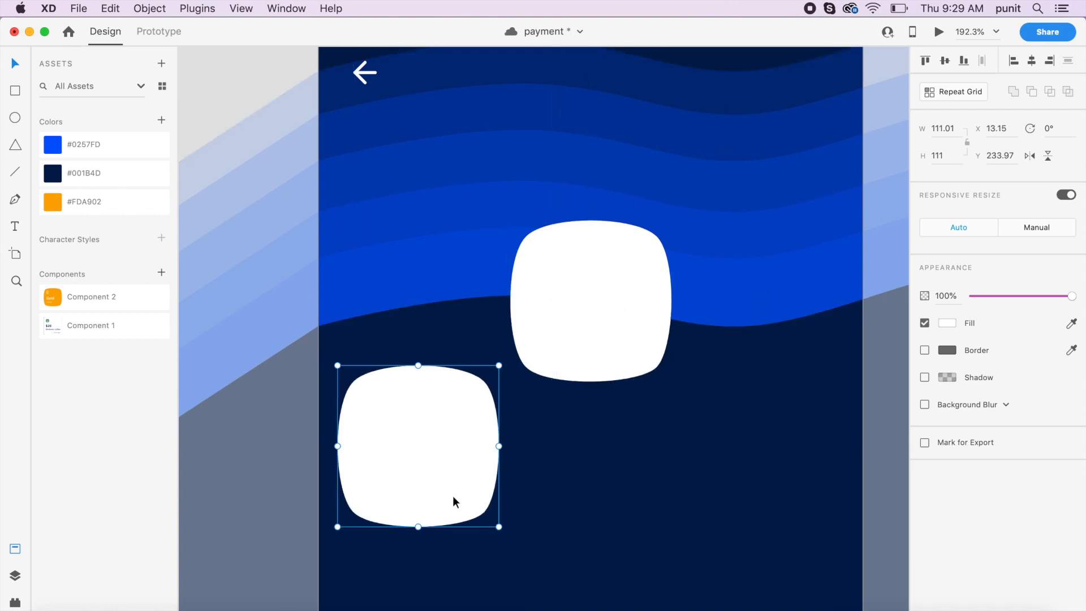
Fill the original rounded shape on the header's wave edge with the photo IMG_5483.jpg from the Downloads folder.
{"action": "left_click", "coordinate": [563, 352]}
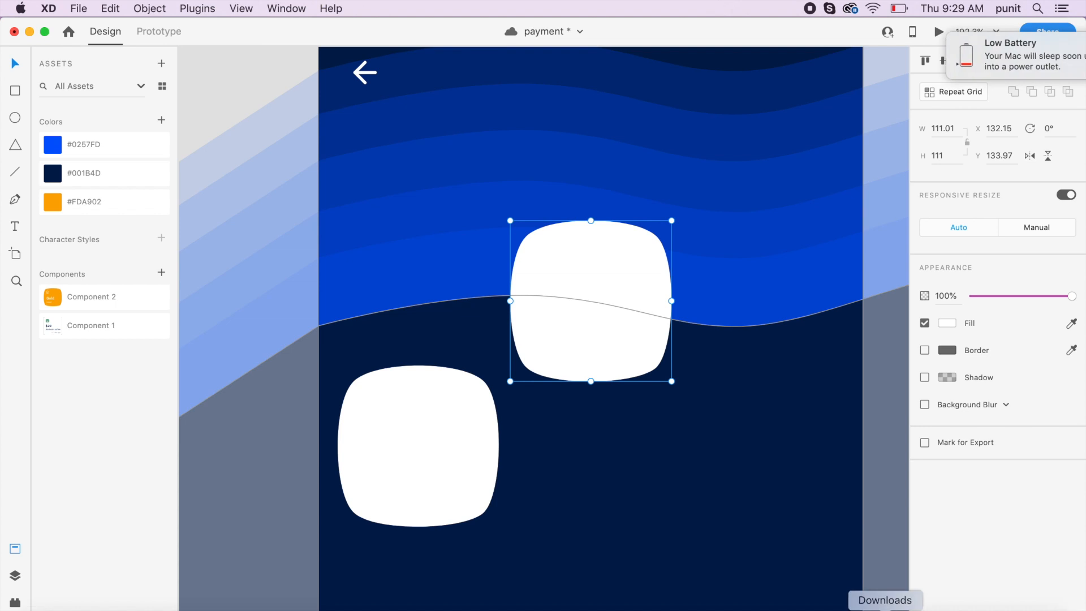
{"action": "left_click", "coordinate": [882, 606]}
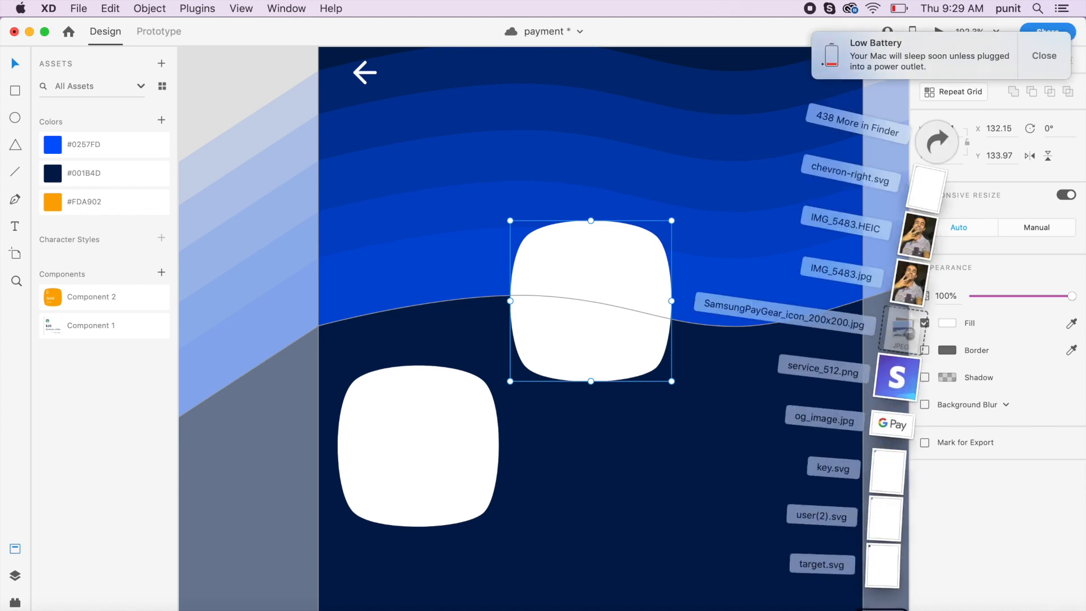
{"action": "left_click", "coordinate": [1034, 56]}
{"action": "left_click", "coordinate": [888, 604]}
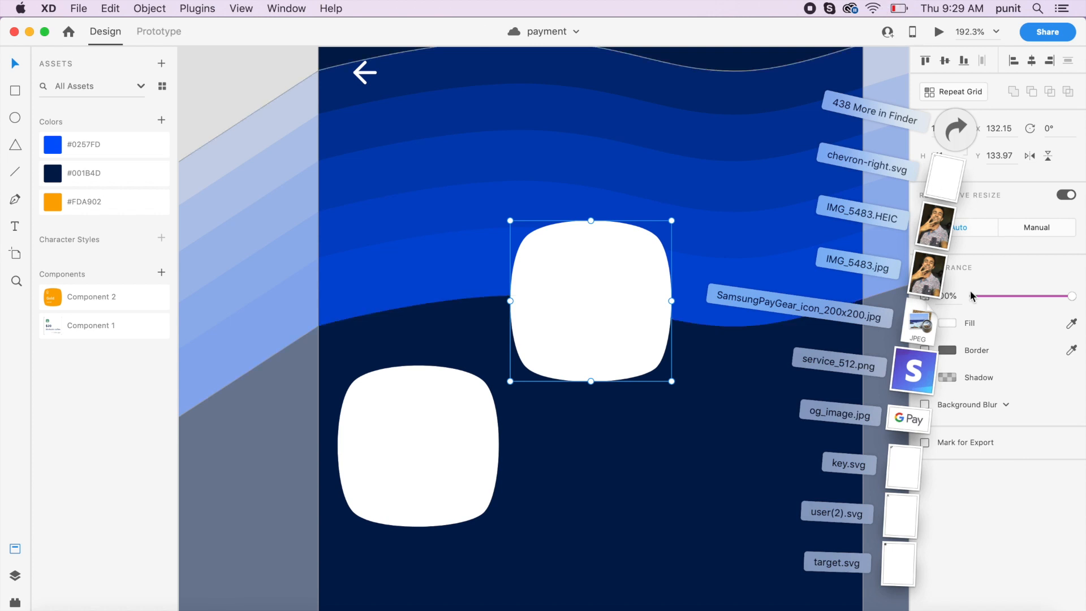
{"action": "left_click_drag", "start_coordinate": [935, 280], "coordinate": [590, 294]}
{"action": "left_click", "coordinate": [786, 502]}
{"action": "scroll", "coordinate": [786, 503], "scroll_direction": "down", "scroll_amount": 3}
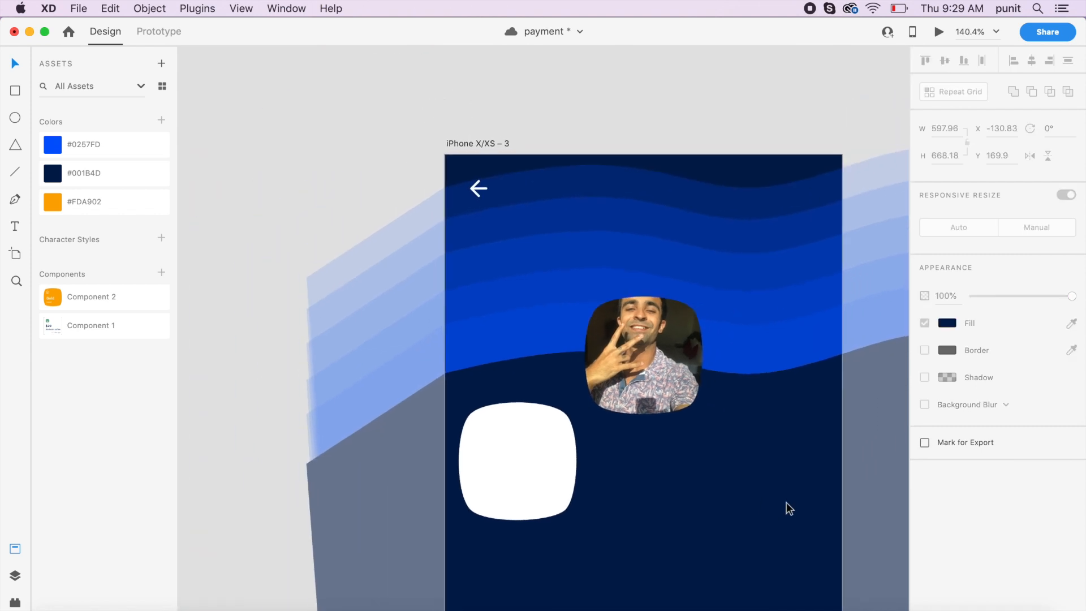
{"action": "scroll", "coordinate": [786, 502], "scroll_direction": "right", "scroll_amount": 1}
Lock the photo shape's aspect ratio and set its width to 100.
{"action": "left_click", "coordinate": [629, 371]}
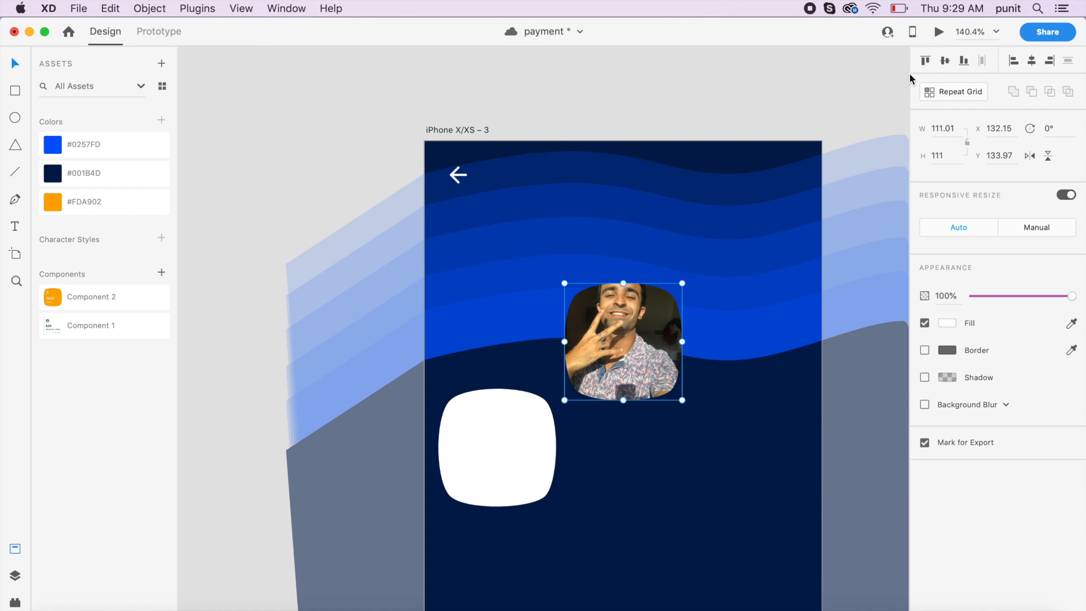
{"action": "left_click", "coordinate": [968, 142]}
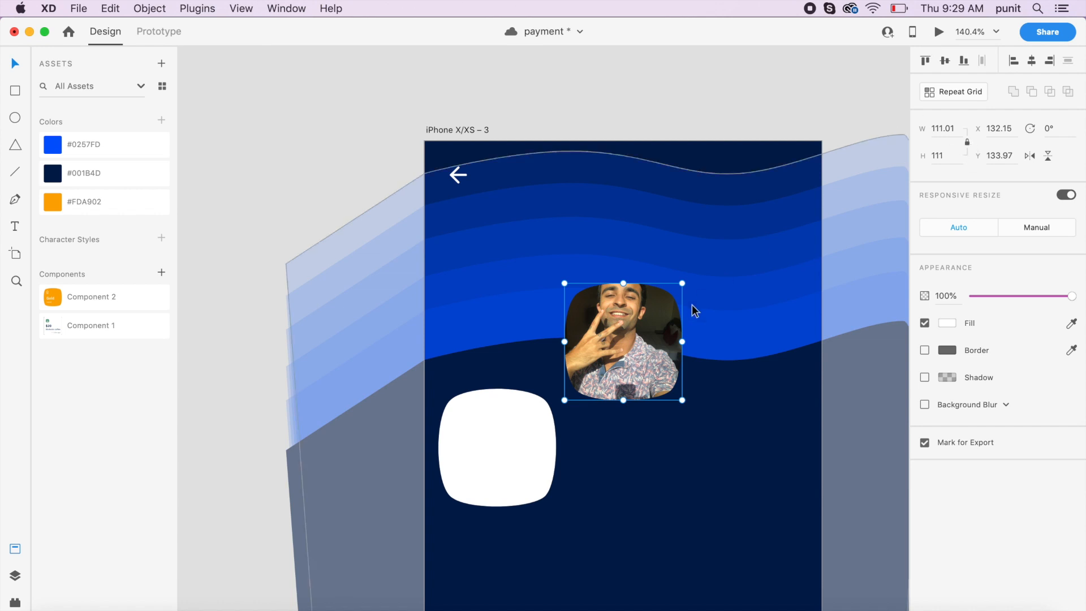
{"action": "left_click", "coordinate": [953, 127]}
{"action": "type", "text": "100"}
{"action": "key", "text": "Return"}
{"action": "left_click", "coordinate": [640, 351]}
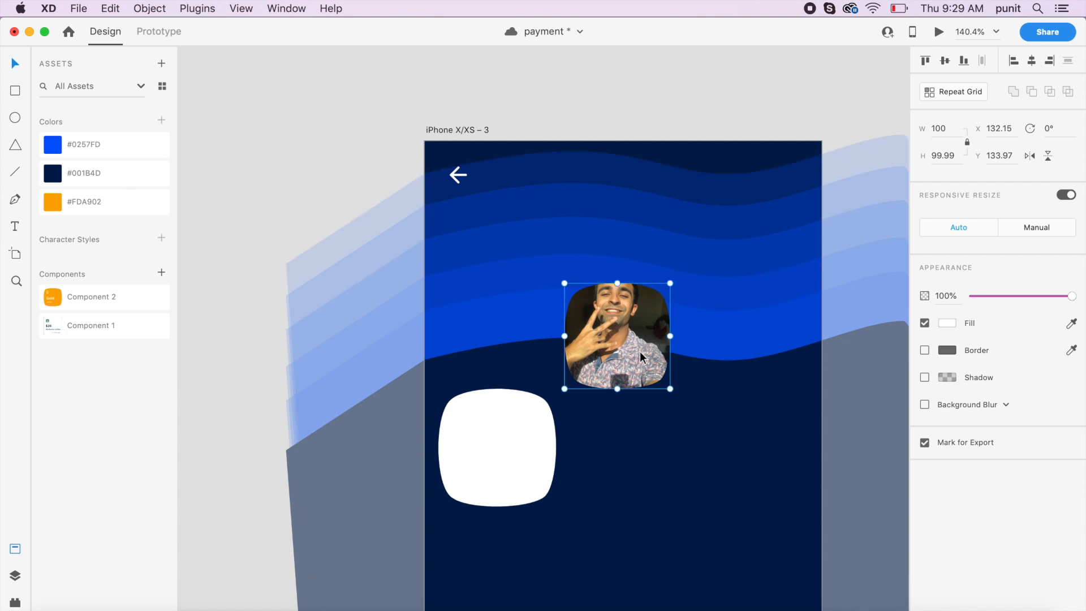
Try a width of 80 for the photo shape, and set it back to 100.
{"action": "left_click", "coordinate": [953, 125]}
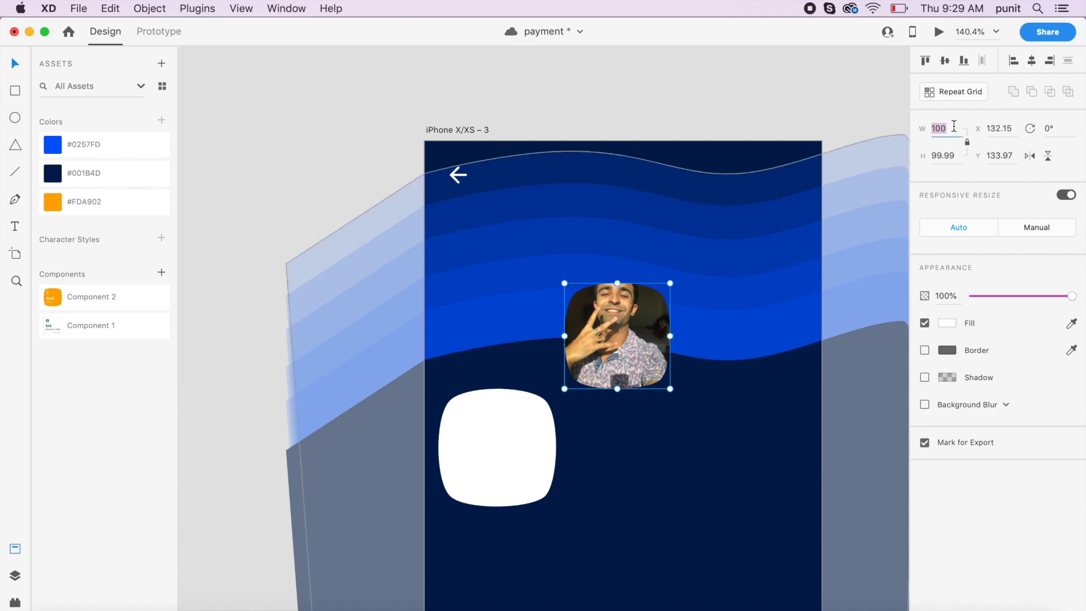
{"action": "type", "text": "80"}
{"action": "key", "text": "Return"}
{"action": "left_click", "coordinate": [584, 351]}
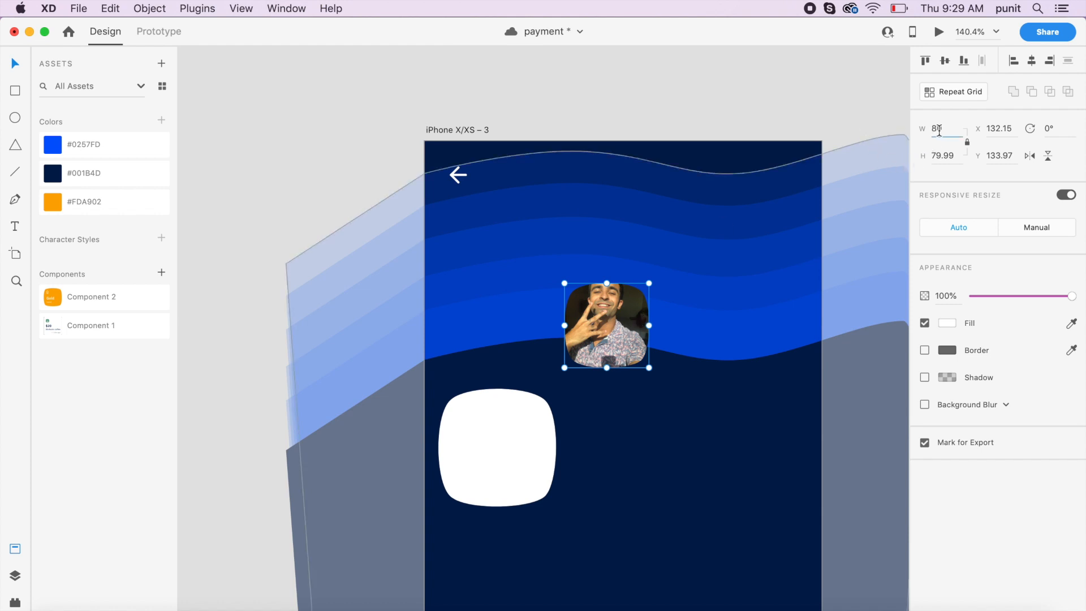
{"action": "type", "text": "100"}
{"action": "key", "text": "Return"}
Set the photo shape's width to 80 and centre it horizontally on the artboard at about X 147, Y 135.
{"action": "scroll", "coordinate": [640, 155], "scroll_direction": "down", "scroll_amount": 5}
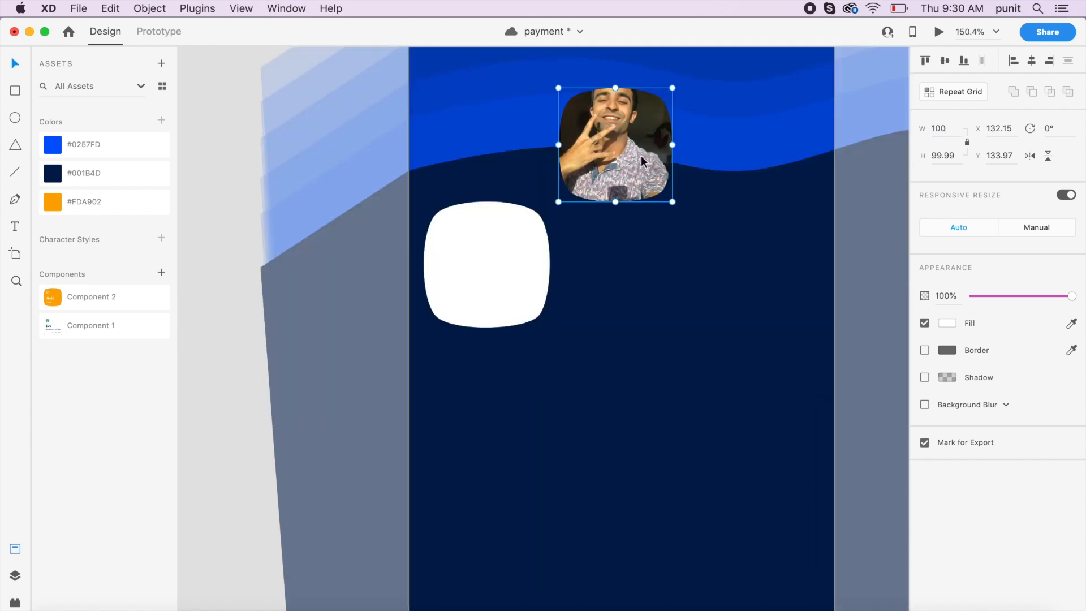
{"action": "left_click", "coordinate": [954, 132]}
{"action": "type", "text": "80"}
{"action": "key", "text": "Return"}
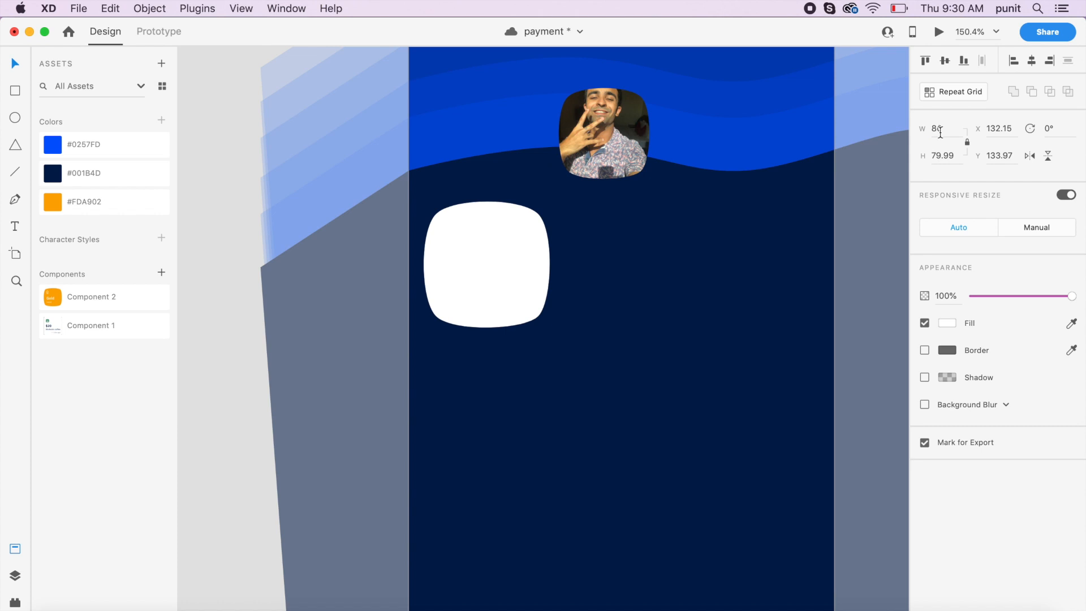
{"action": "scroll", "coordinate": [653, 233], "scroll_direction": "up", "scroll_amount": 2}
{"action": "left_click_drag", "start_coordinate": [600, 222], "coordinate": [618, 223]}
{"action": "left_click", "coordinate": [661, 318]}
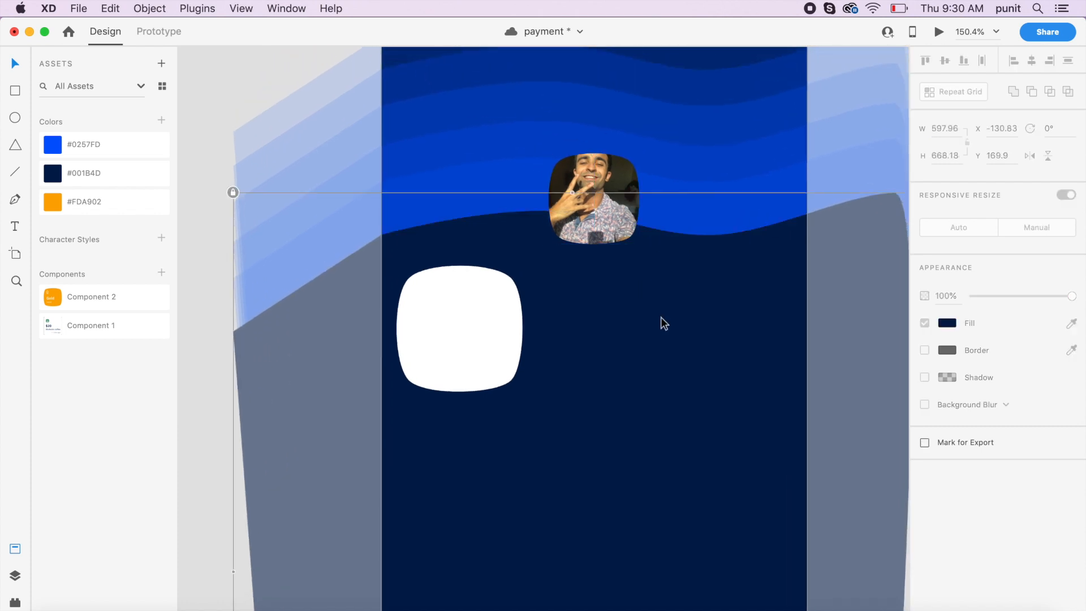
Add two vertical margin guides near each side edge of iPhone X/XS – 3, with the inner left guide at about X 24.
{"action": "scroll", "coordinate": [667, 392], "scroll_direction": "down", "scroll_amount": 4}
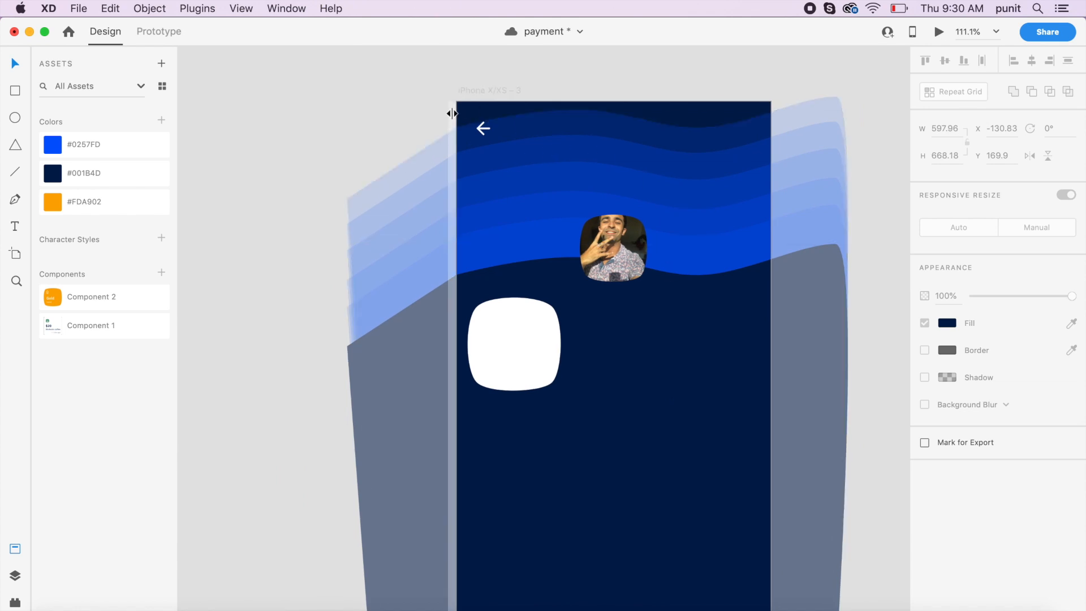
{"action": "left_click_drag", "start_coordinate": [452, 113], "coordinate": [758, 171]}
{"action": "left_click_drag", "start_coordinate": [453, 184], "coordinate": [749, 191]}
{"action": "left_click", "coordinate": [778, 89]}
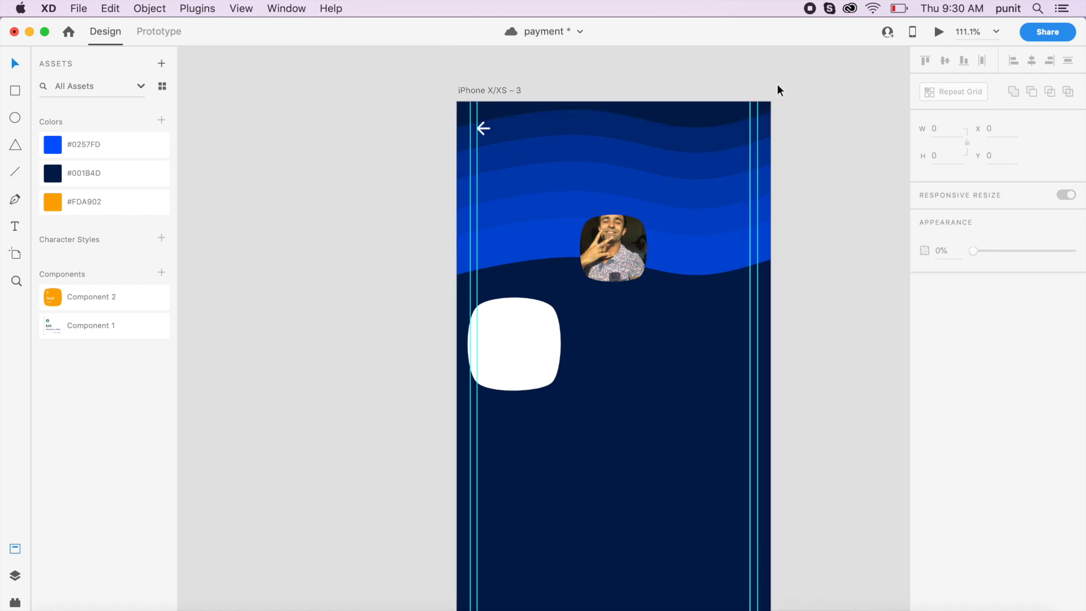
Move the white rounded copy so its left edge meets the inner left guide, at X 24 and about Y 223.
{"action": "left_click_drag", "start_coordinate": [518, 350], "coordinate": [532, 340]}
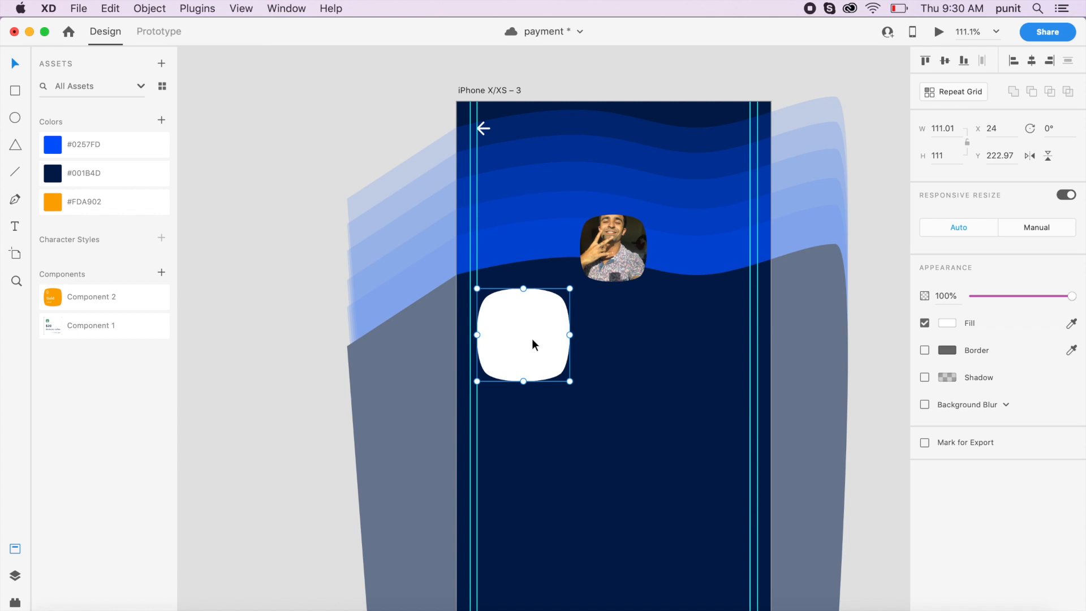
{"action": "left_click", "coordinate": [611, 242]}
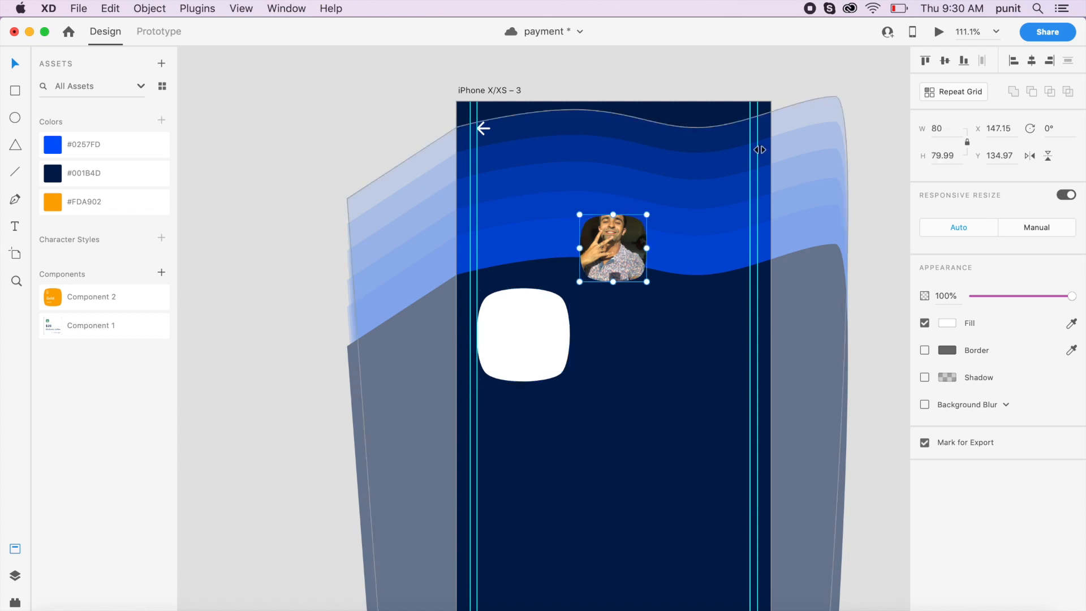
Centre the photo shape horizontally on the artboard at X 148, and place the white rounded shape left of it, sized 60 × 60.
{"action": "left_click", "coordinate": [1031, 62]}
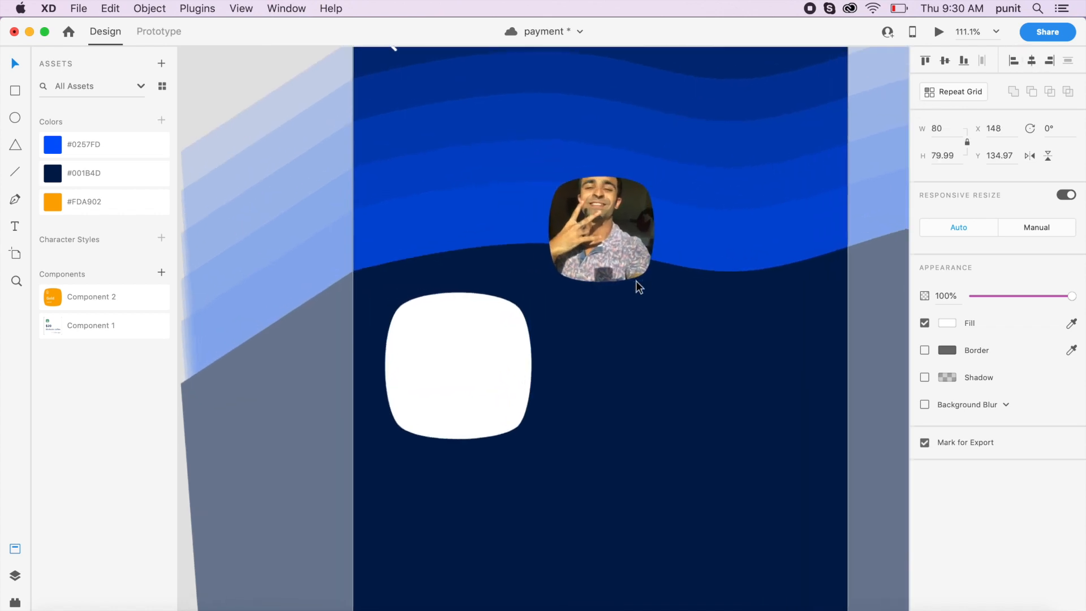
{"action": "left_click_drag", "start_coordinate": [444, 415], "coordinate": [493, 280]}
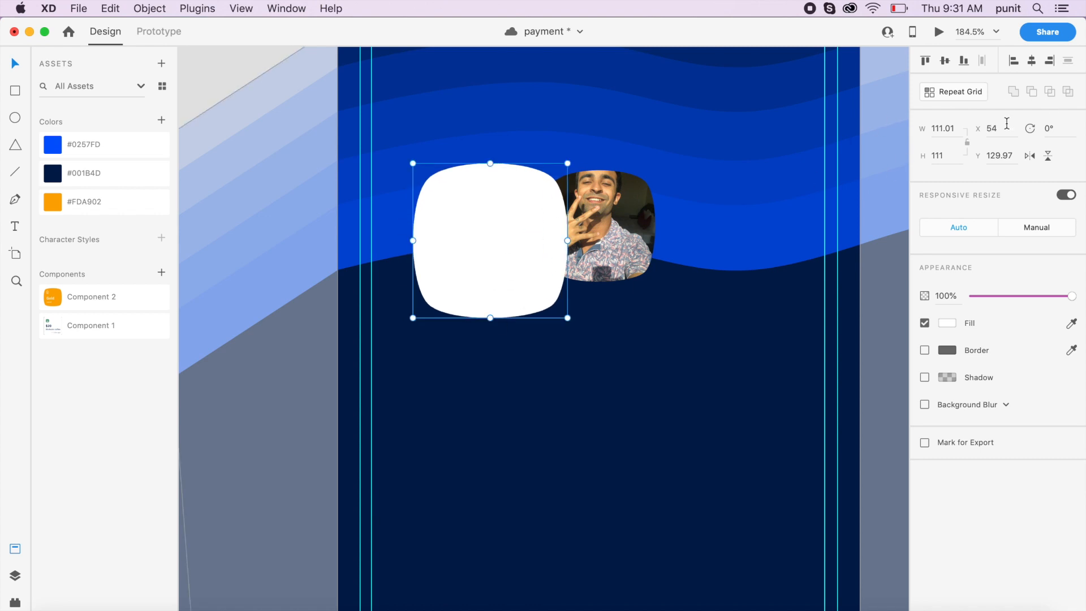
{"action": "left_click", "coordinate": [940, 129]}
{"action": "type", "text": "40"}
{"action": "key", "text": "Return"}
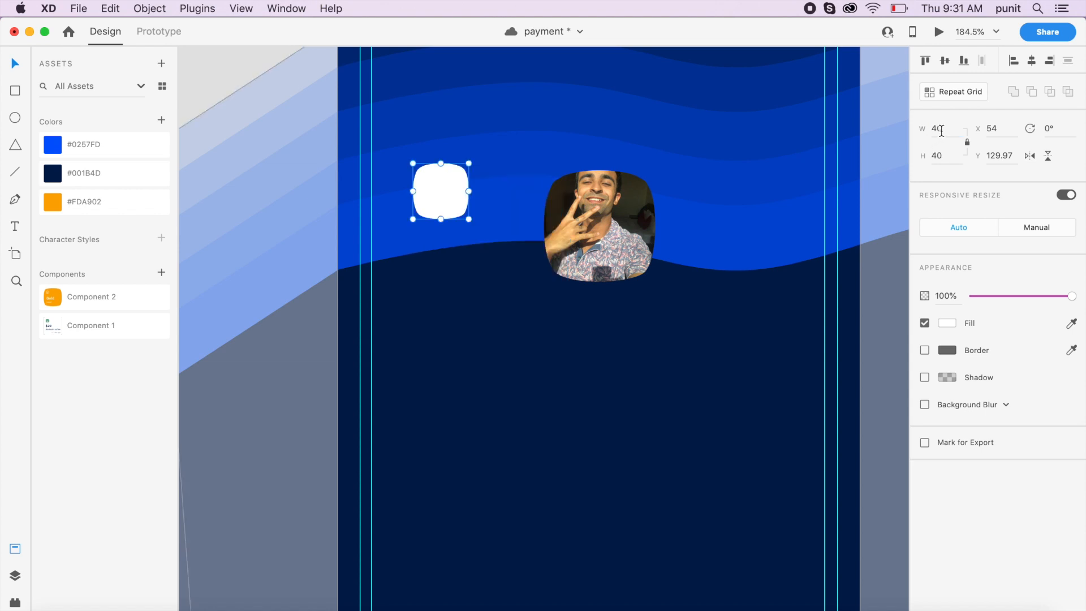
{"action": "type", "text": "60"}
{"action": "key", "text": "Return"}
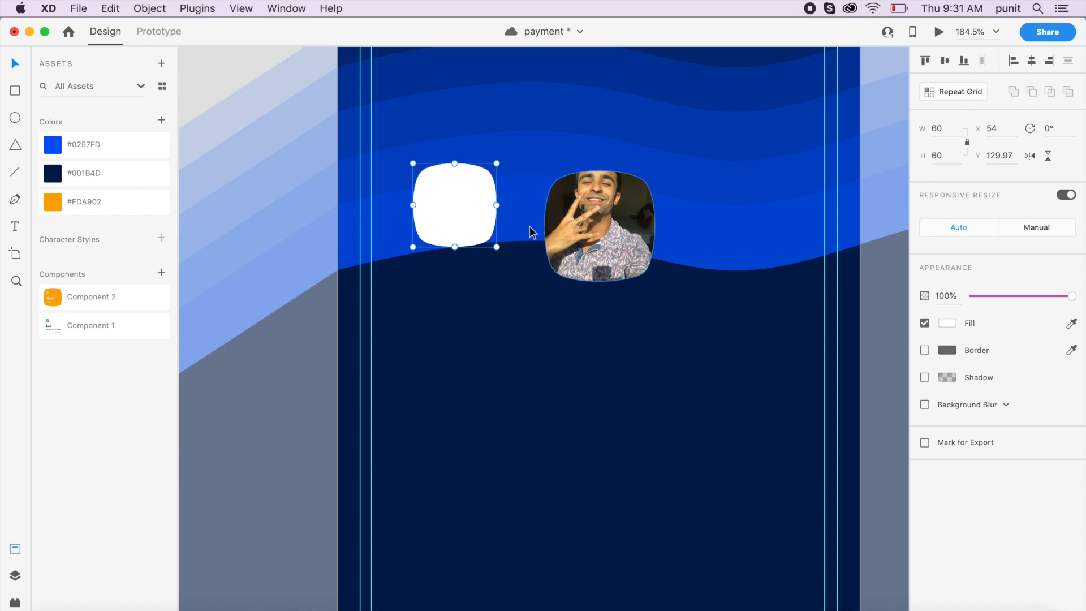
Place the 60 × 60 white shape and a copy of it on either side of the photo, at X 77 and X 239, Y 144.97.
{"action": "left_click_drag", "start_coordinate": [470, 207], "coordinate": [727, 231]}
{"action": "left_click", "coordinate": [728, 355]}
{"action": "left_click", "coordinate": [701, 211]}
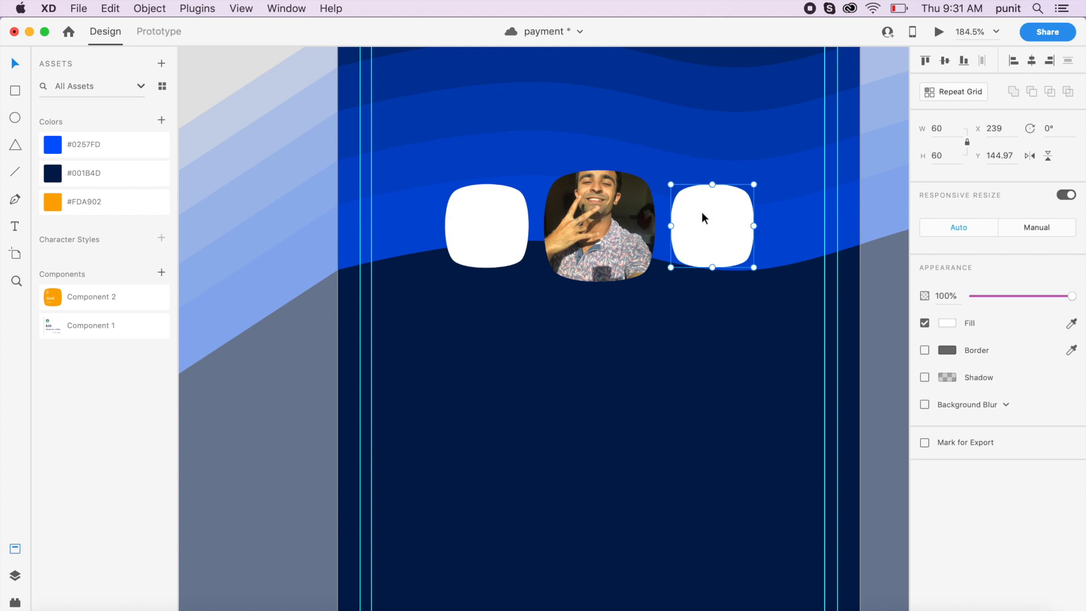
Fill the white shape left of the photo with the orange asset colour #FDA902.
{"action": "left_click", "coordinate": [519, 341]}
{"action": "left_click", "coordinate": [470, 219]}
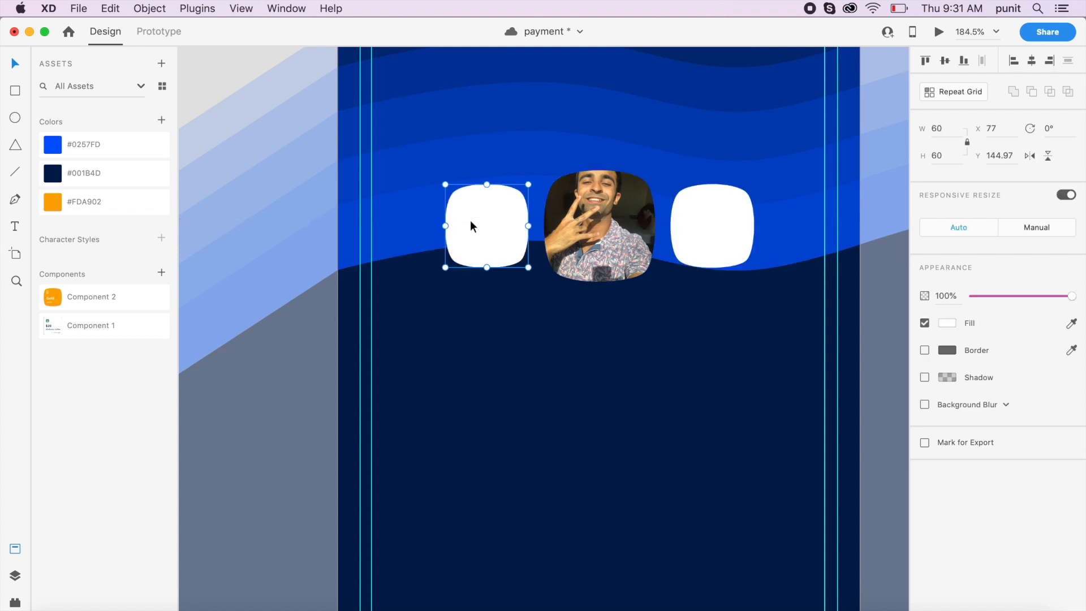
{"action": "left_click", "coordinate": [110, 209]}
{"action": "left_click", "coordinate": [461, 316]}
Add the text "GOLD" on the orange shape.
{"action": "scroll", "coordinate": [460, 314], "scroll_direction": "up", "scroll_amount": 5}
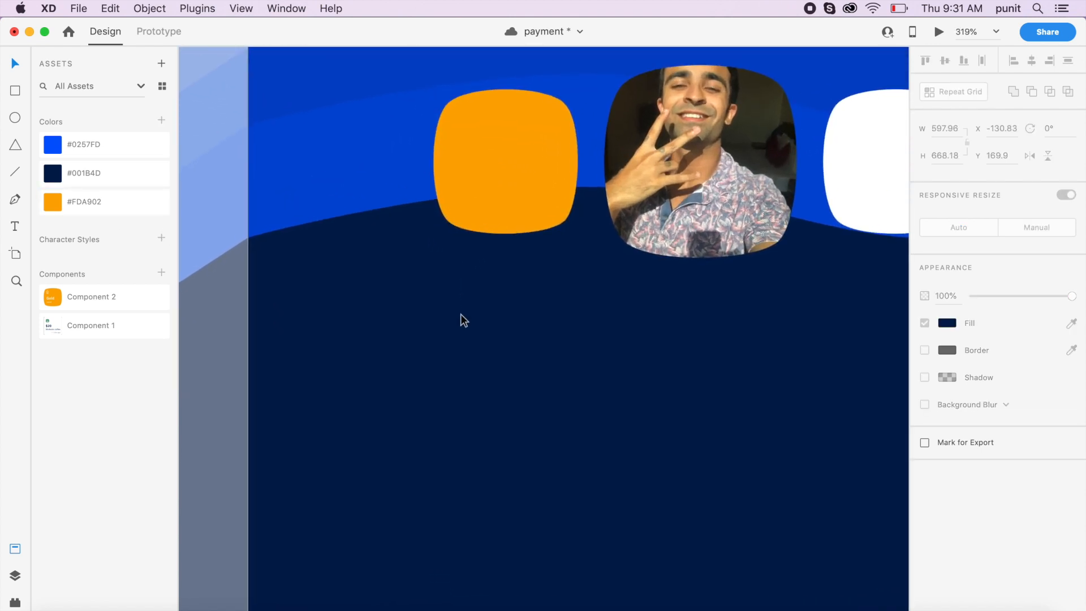
{"action": "scroll", "coordinate": [460, 314], "scroll_direction": "up", "scroll_amount": 2}
{"action": "key", "text": "t"}
{"action": "left_click", "coordinate": [458, 196]}
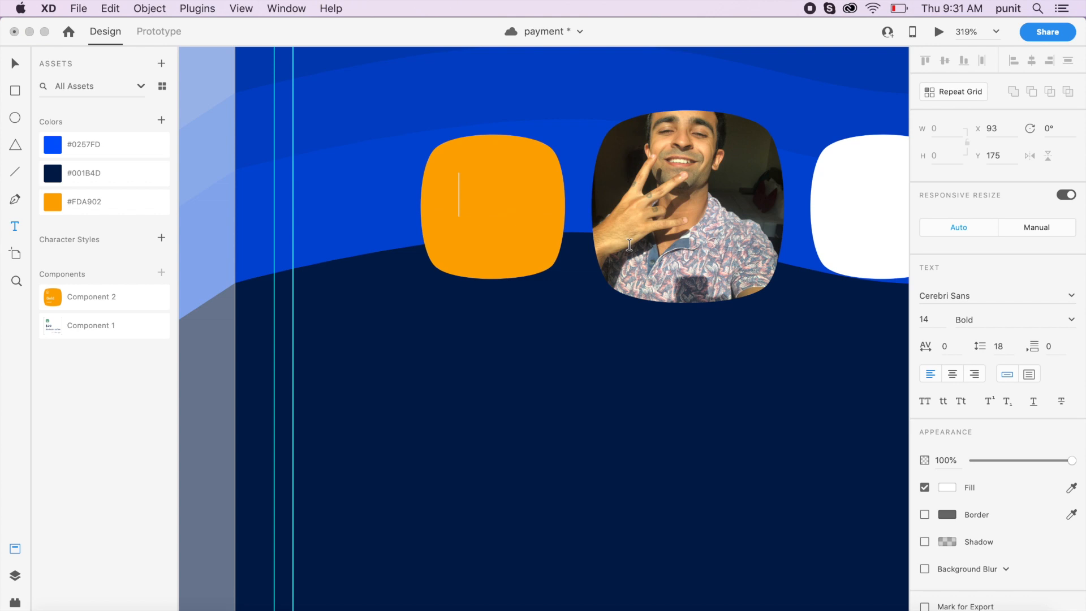
{"action": "type", "text": "GOLD"}
{"action": "key", "text": "Escape"}
{"action": "key", "text": "v"}
{"action": "left_click", "coordinate": [498, 195]}
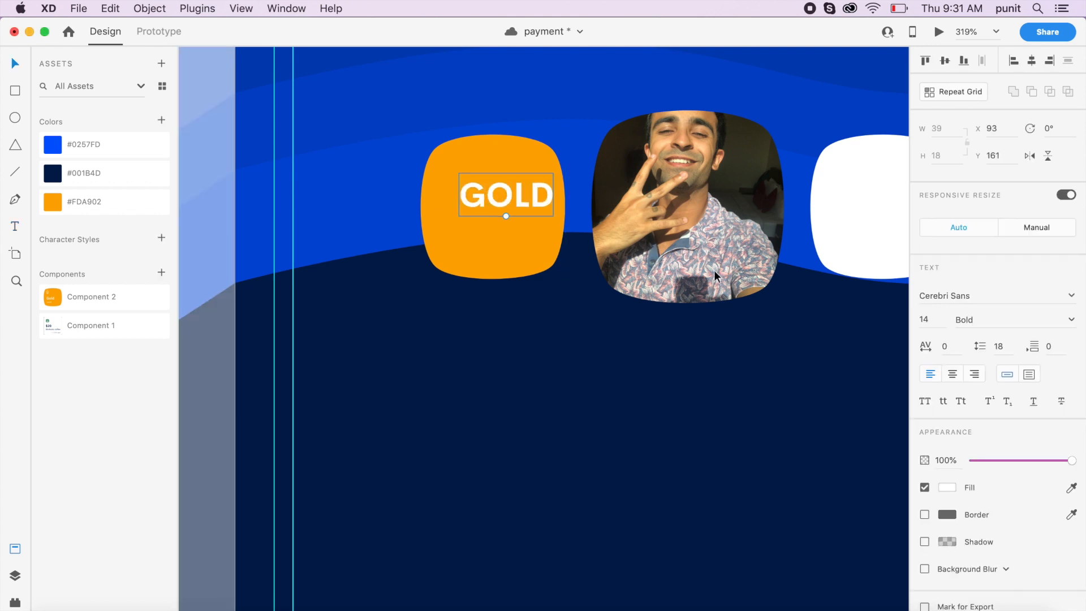
Change the font of the GOLD text to Noto Sans.
{"action": "left_click", "coordinate": [991, 295]}
{"action": "type", "text": "Noto"}
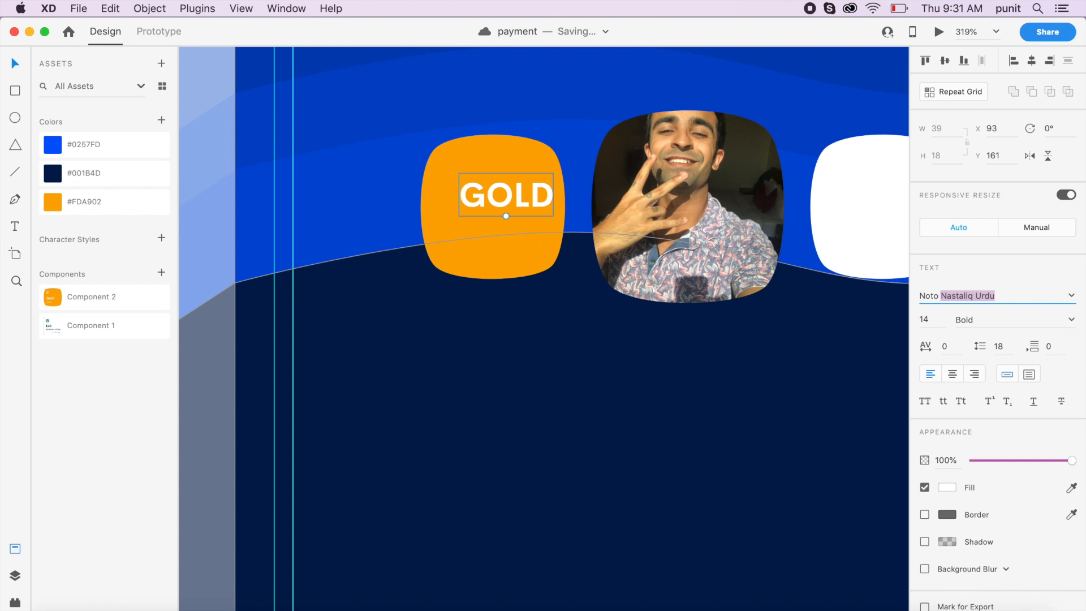
{"action": "type", "text": " Sans"}
{"action": "key", "text": "Return"}
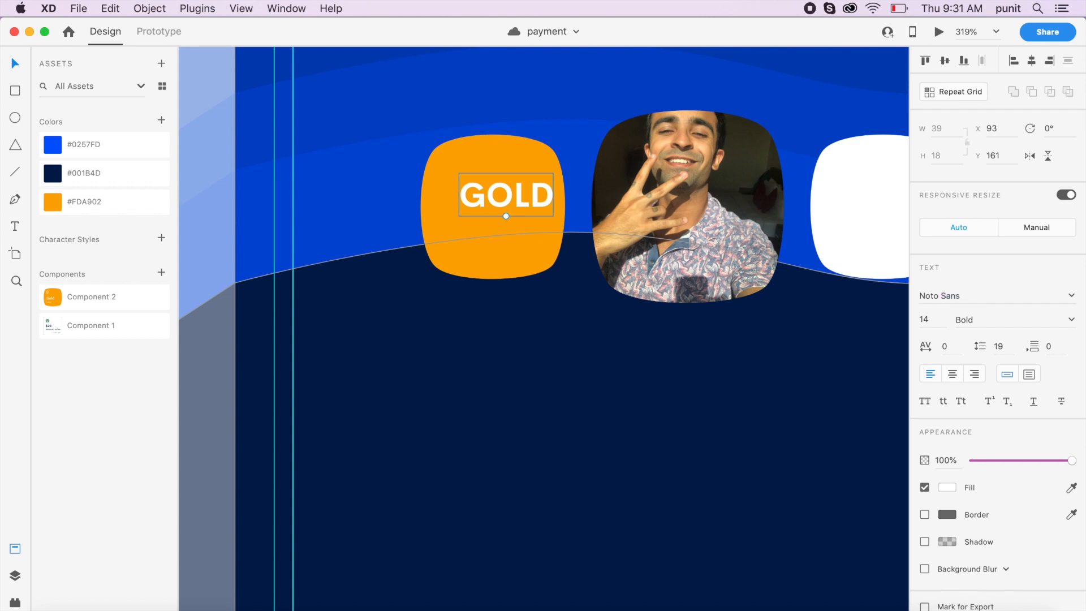
Centre the GOLD text on the orange shape, at about X 87, Y 165.
{"action": "left_click_drag", "start_coordinate": [517, 202], "coordinate": [504, 213]}
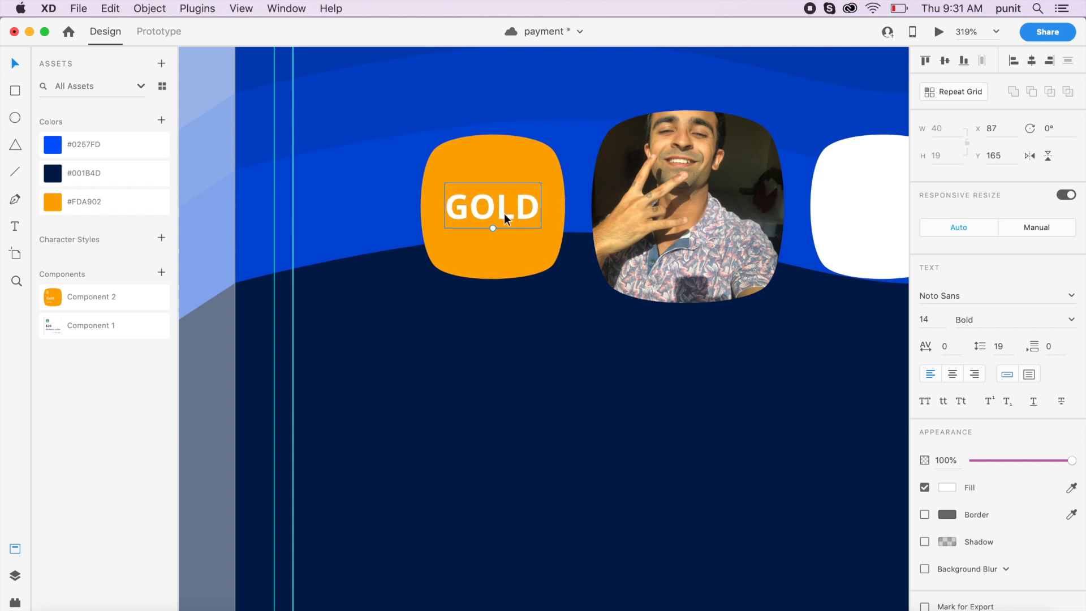
{"action": "double_click", "coordinate": [526, 215]}
{"action": "left_click", "coordinate": [521, 252]}
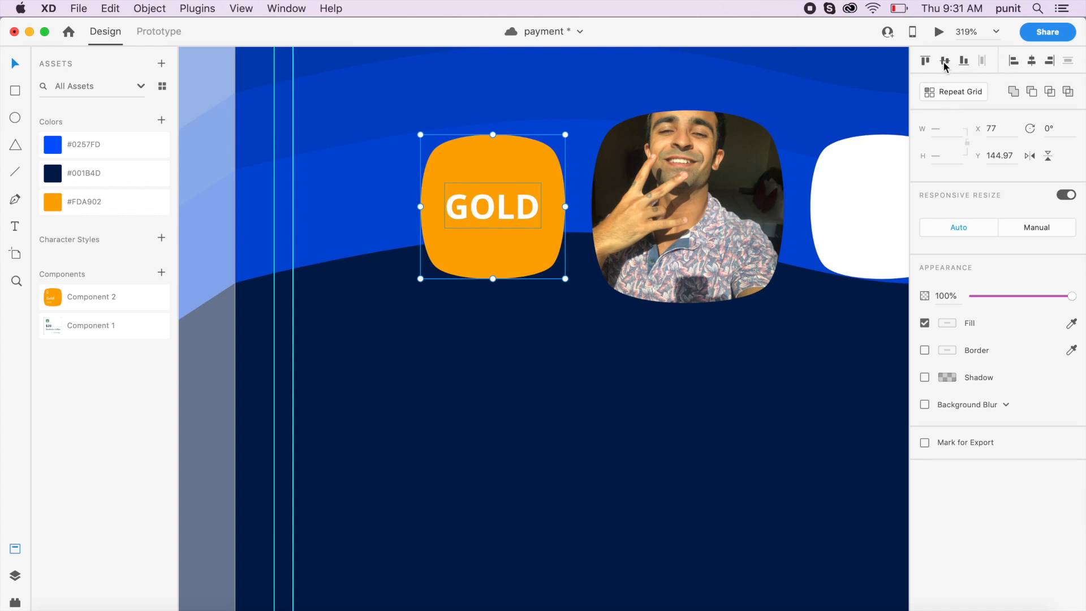
{"action": "left_click", "coordinate": [600, 436]}
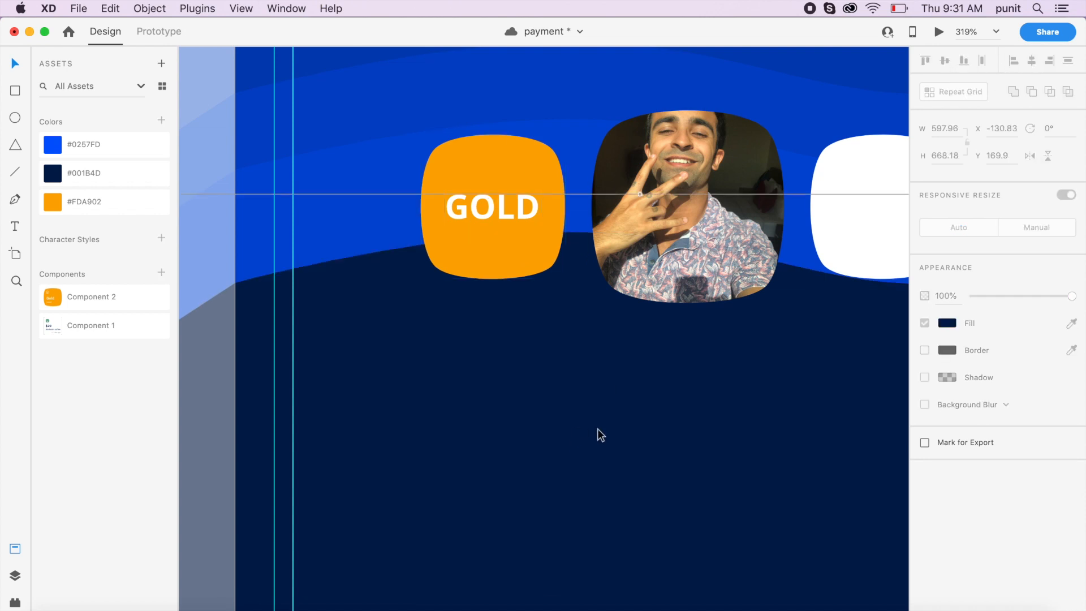
Set the opacity of the white shape right of the photo to 50%.
{"action": "scroll", "coordinate": [597, 428], "scroll_direction": "right", "scroll_amount": 4}
{"action": "scroll", "coordinate": [514, 303], "scroll_direction": "right", "scroll_amount": 2}
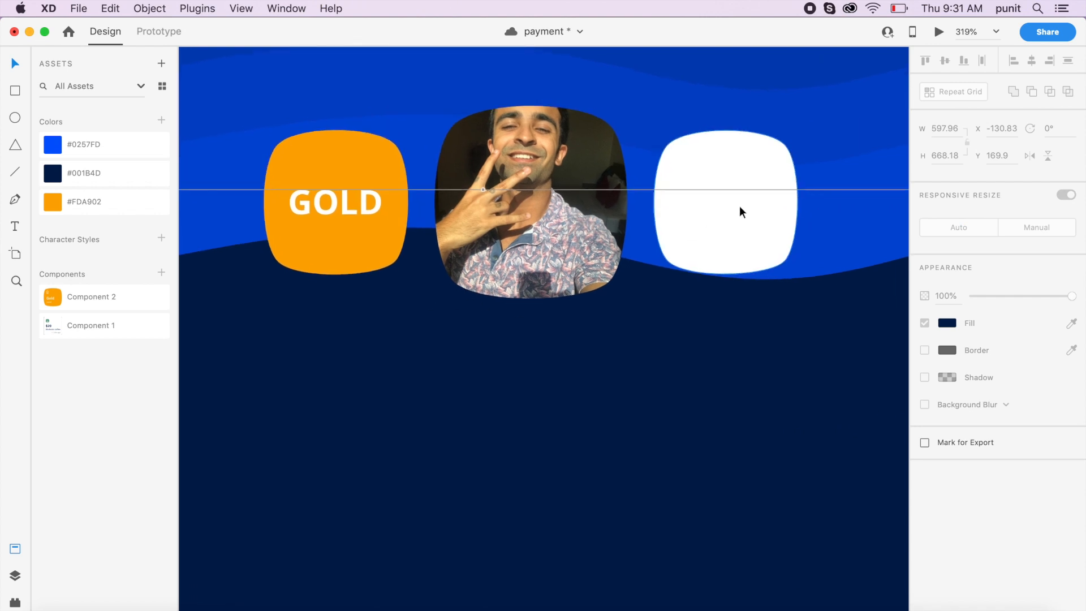
{"action": "left_click", "coordinate": [717, 222]}
{"action": "left_click", "coordinate": [957, 296]}
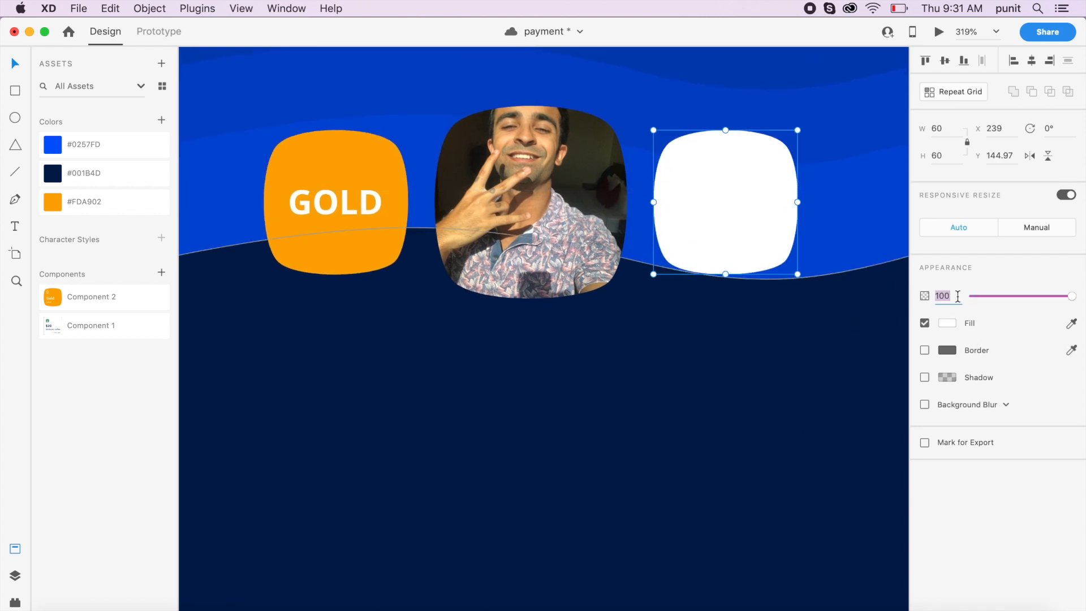
{"action": "type", "text": "50"}
{"action": "key", "text": "Return"}
Add centre-aligned two-line text reading "20" and "Credits" on the translucent white shape.
{"action": "key", "text": "t"}
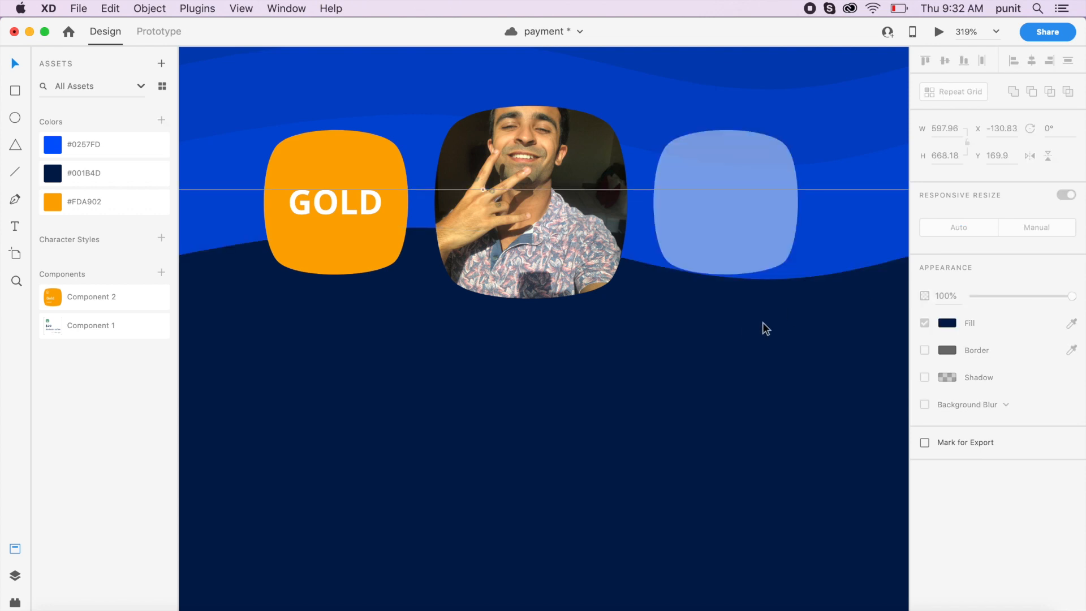
{"action": "left_click", "coordinate": [689, 190]}
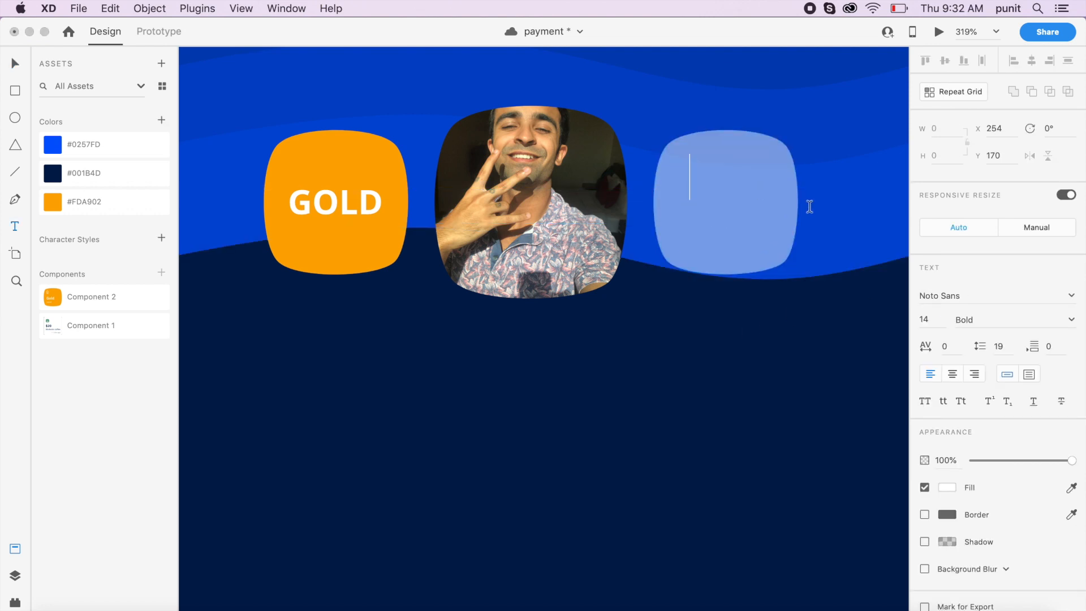
{"action": "type", "text": "20"}
{"action": "key", "text": "Return"}
{"action": "type", "text": "Credits"}
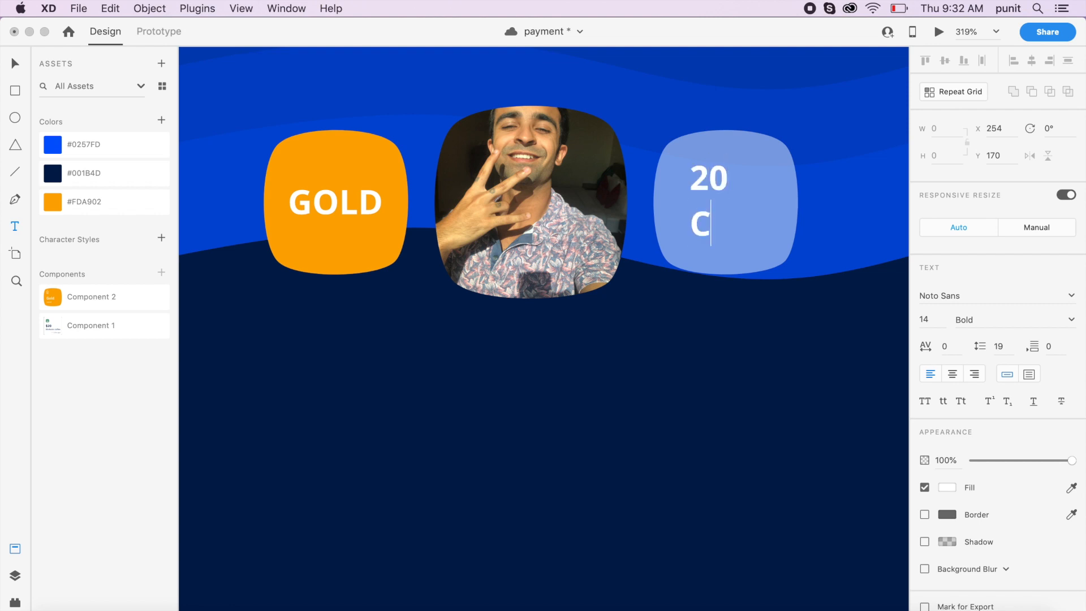
{"action": "key", "text": "Escape"}
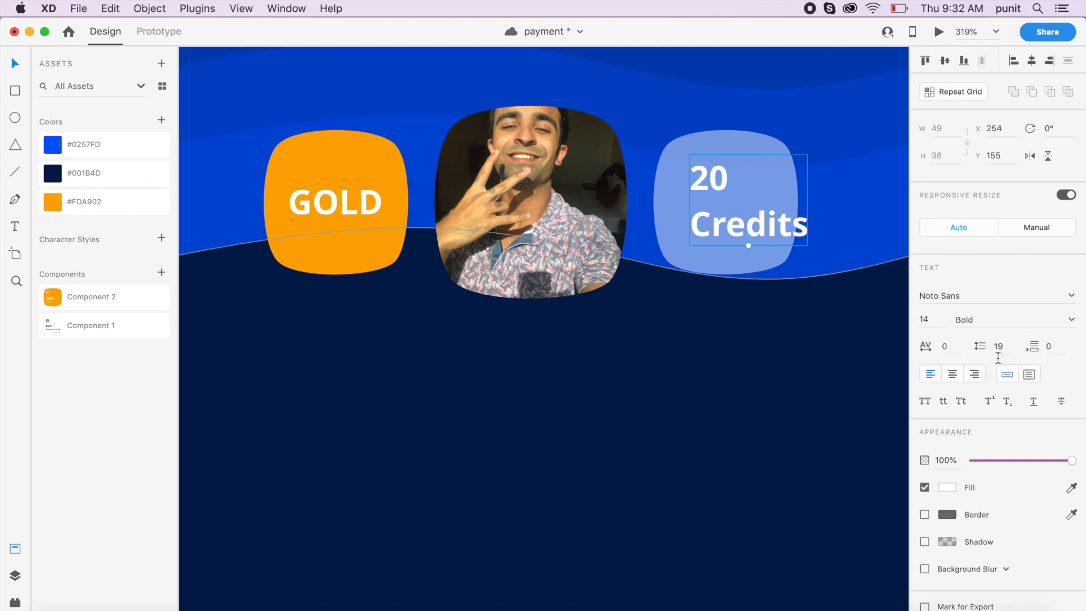
{"action": "left_click", "coordinate": [953, 373]}
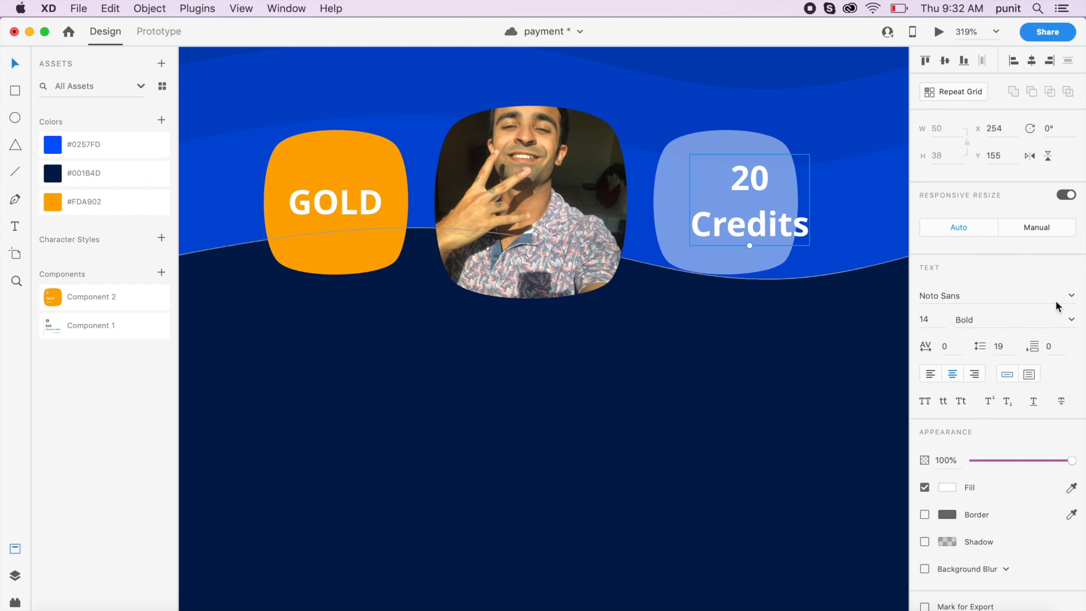
Set the word "Credits" to regular weight and centre the text block on its translucent shape, at about X 246, Y 156.
{"action": "double_click", "coordinate": [797, 230]}
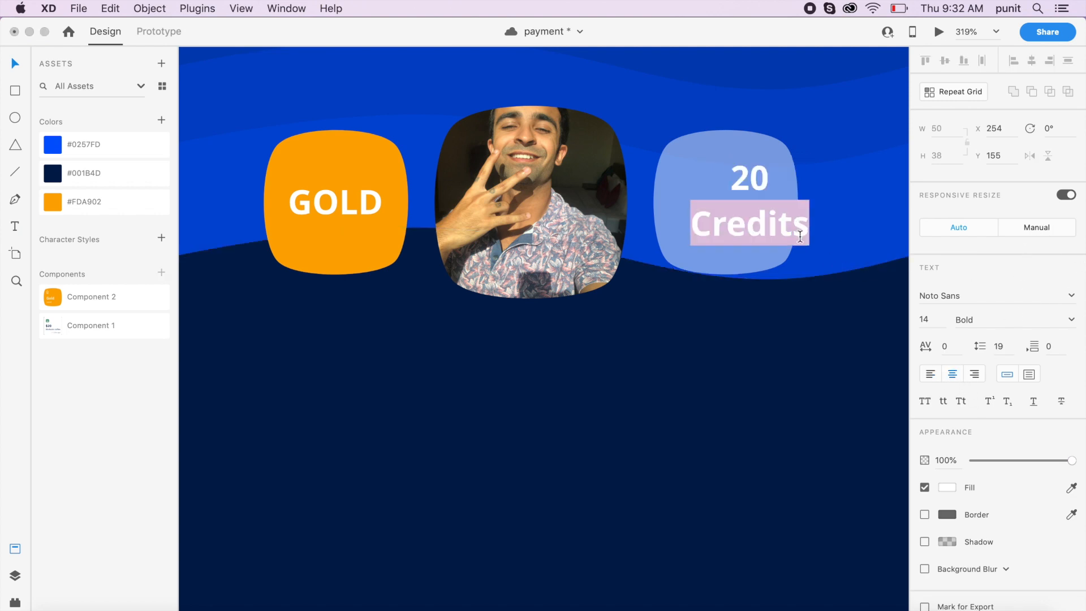
{"action": "key", "text": "super+b"}
{"action": "key", "text": "Escape"}
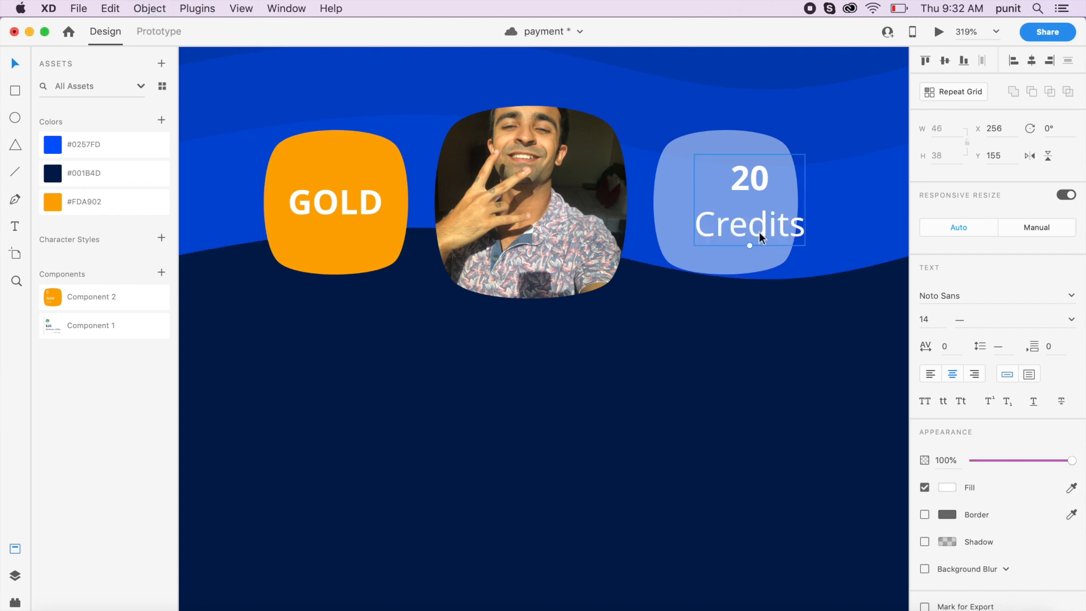
{"action": "left_click_drag", "start_coordinate": [760, 237], "coordinate": [736, 239]}
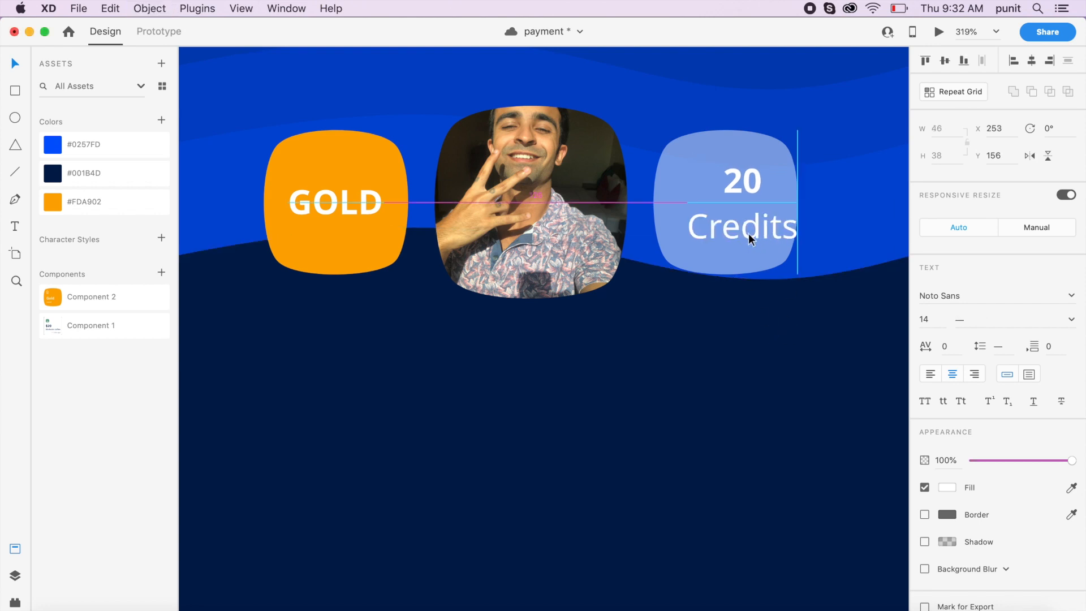
Set the font size of the number "20" to 16.
{"action": "double_click", "coordinate": [729, 189]}
{"action": "double_click", "coordinate": [730, 189]}
{"action": "left_click", "coordinate": [932, 322]}
{"action": "type", "text": "1"}
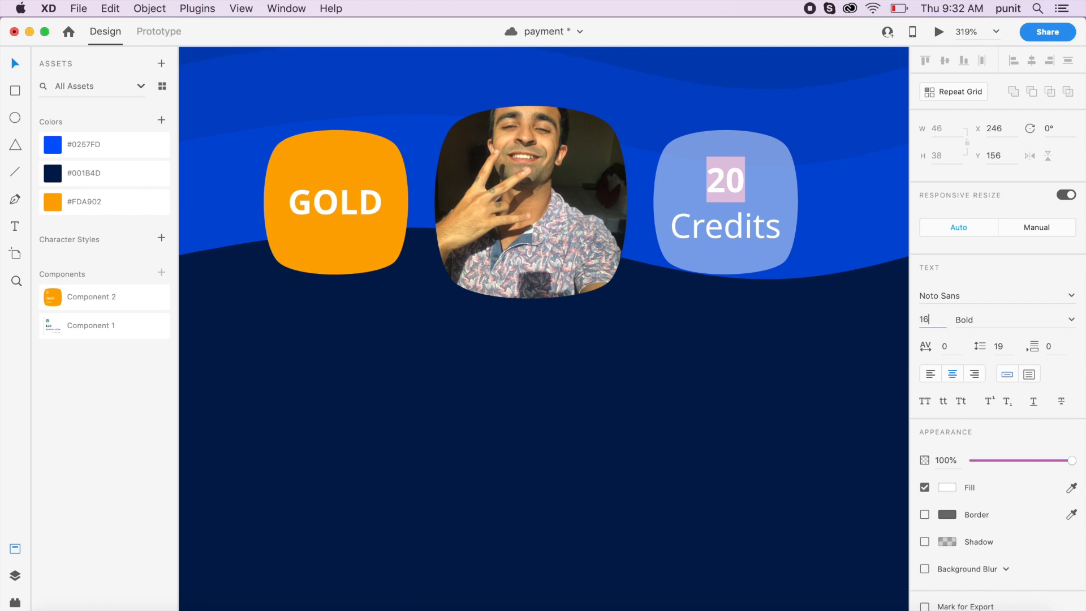
{"action": "key", "text": "Return"}
Set the font size of the word "Credits" to 12.
{"action": "double_click", "coordinate": [756, 238]}
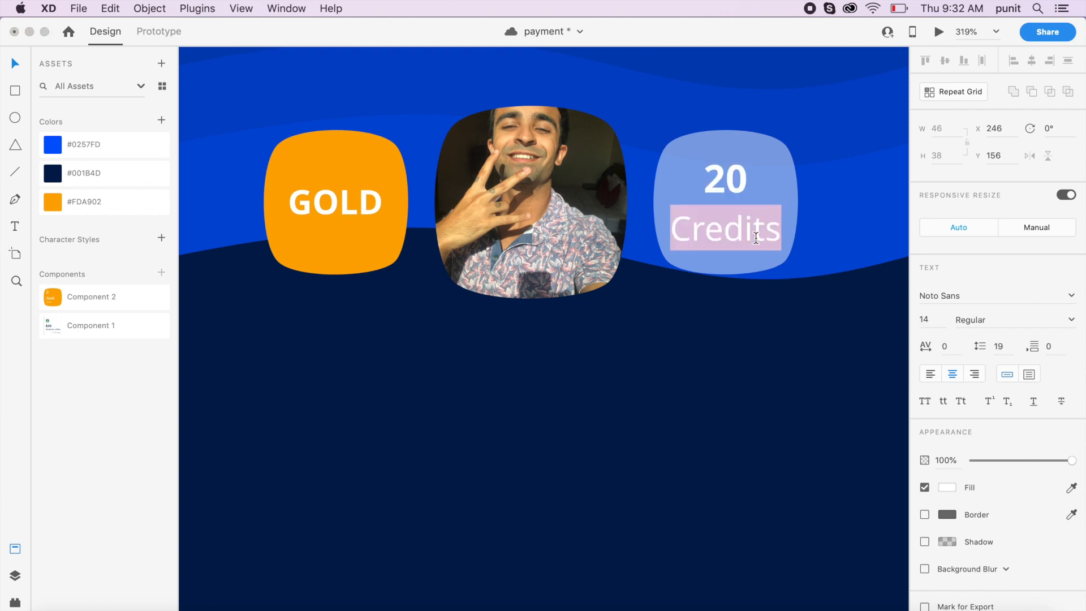
{"action": "left_click", "coordinate": [928, 320]}
{"action": "type", "text": "12"}
{"action": "key", "text": "Return"}
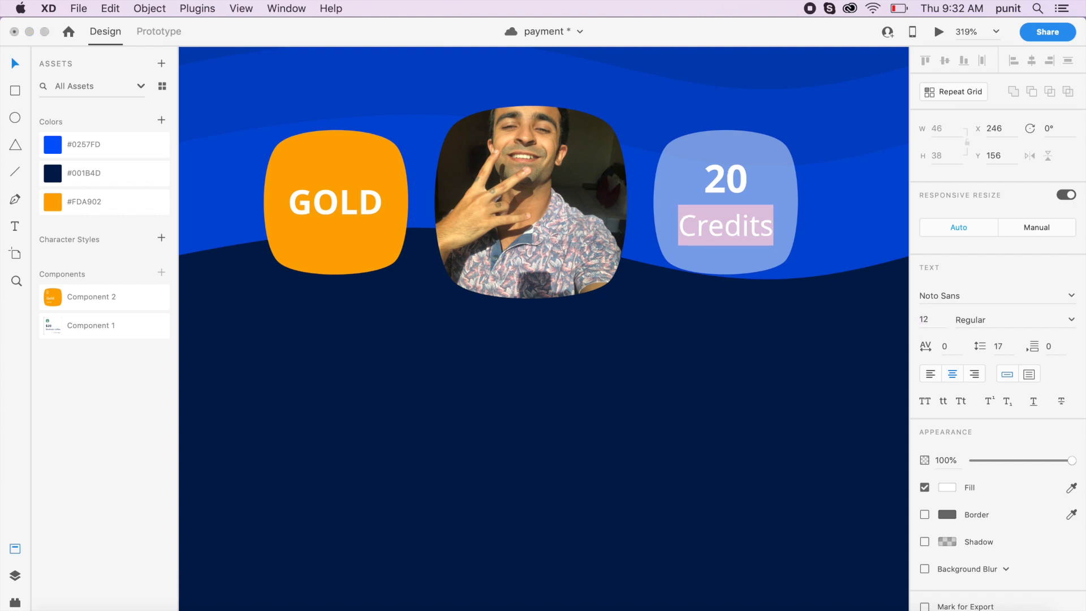
{"action": "key", "text": "Escape"}
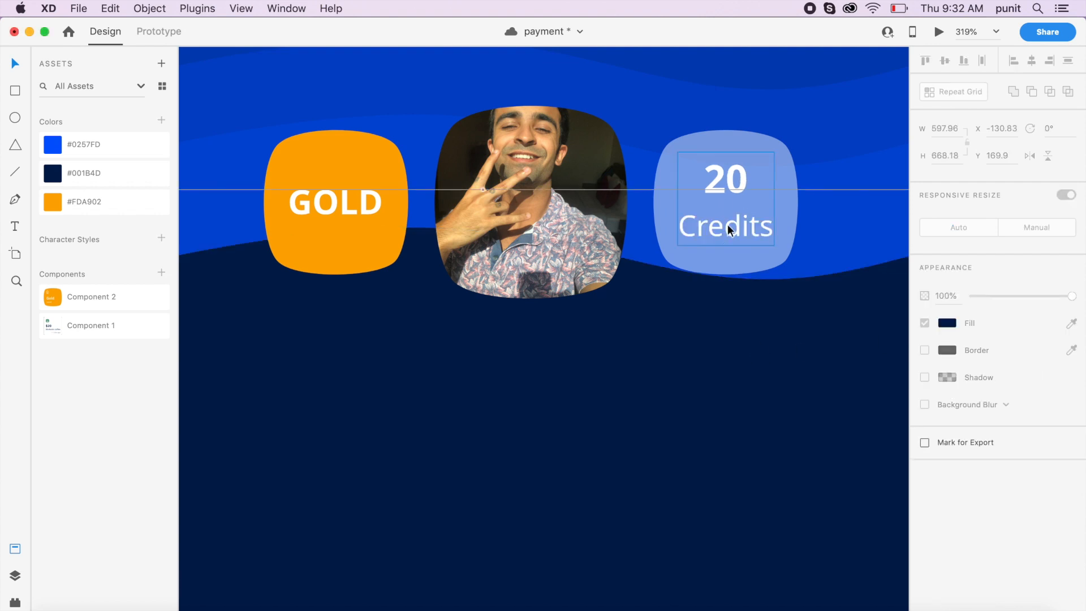
Set the GOLD text's font size to 16 and recentre it on the orange shape, at about X 85, Y 164.
{"action": "double_click", "coordinate": [335, 202]}
{"action": "left_click", "coordinate": [925, 320]}
{"action": "type", "text": "16"}
{"action": "key", "text": "Return"}
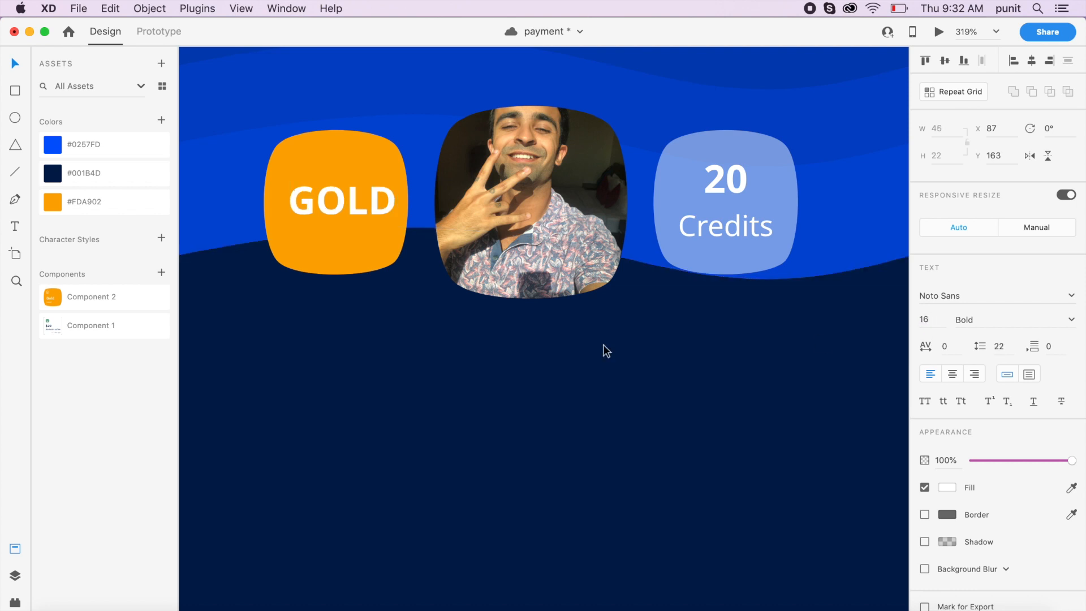
{"action": "key", "text": "Left"}
{"action": "key", "text": "Left"}
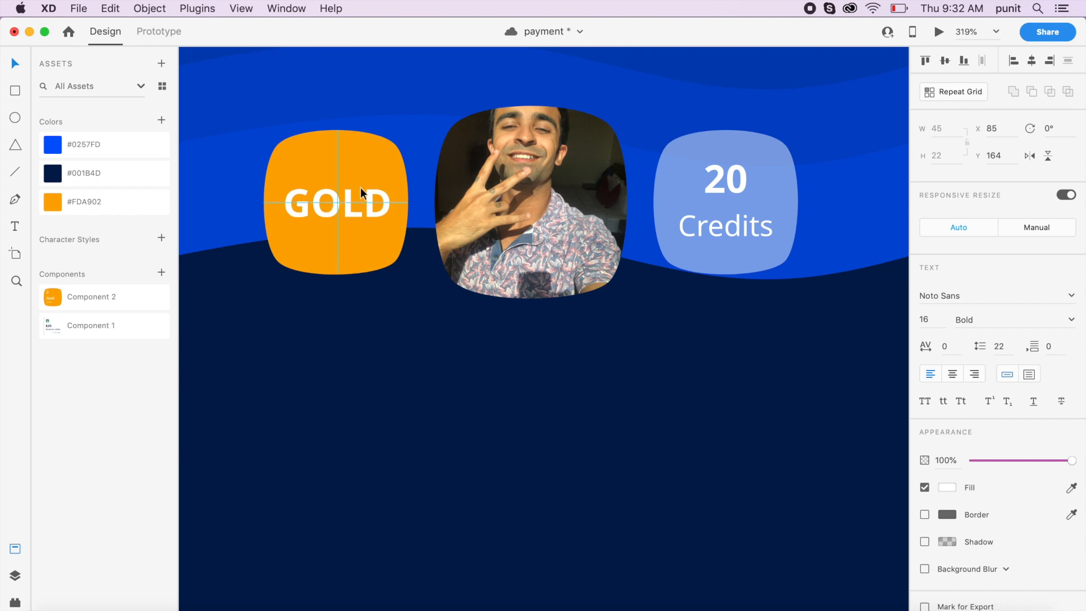
Nudge the 20 Credits text slightly down inside its translucent shape.
{"action": "left_click", "coordinate": [695, 236]}
{"action": "left_click", "coordinate": [759, 342]}
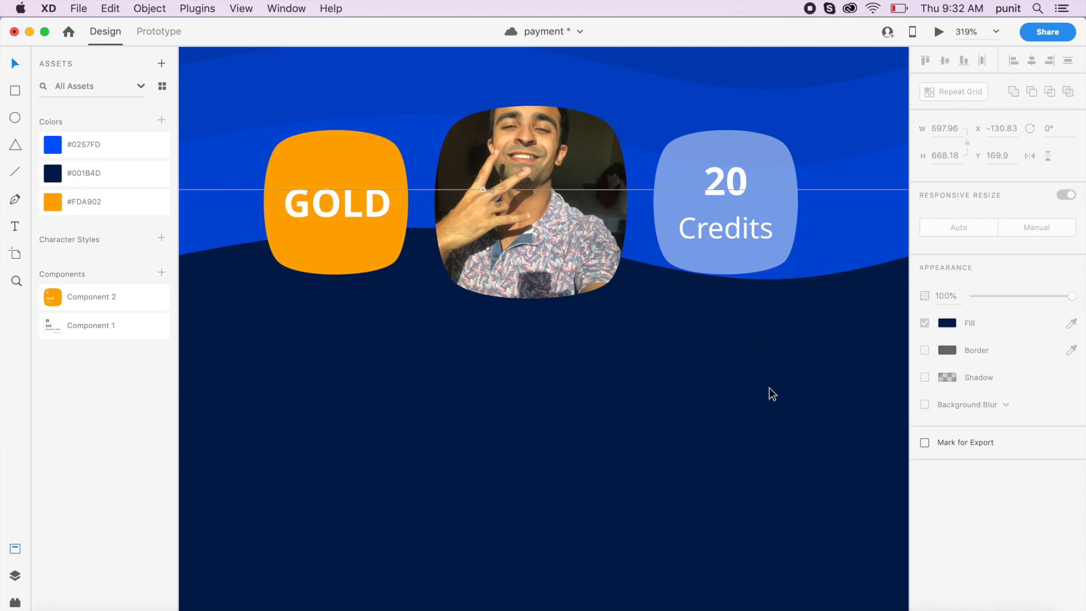
{"action": "key", "text": "super+minus"}
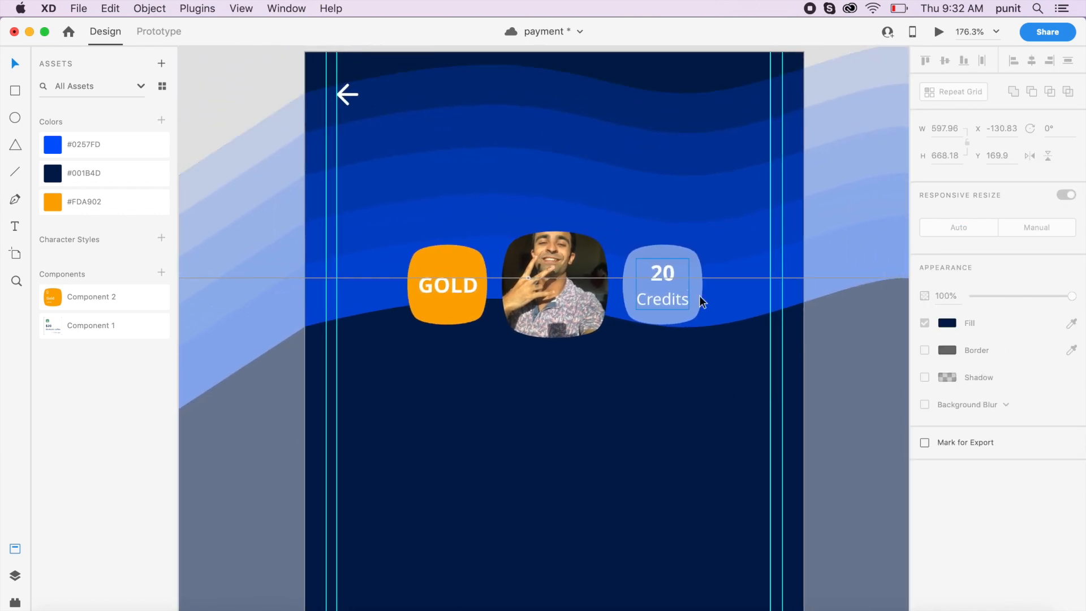
Draw a rectangle below the badges between the inner guides, about 326 wide and 139 high at X 24, Y 271.
{"action": "left_click", "coordinate": [881, 395]}
{"action": "scroll", "coordinate": [880, 398], "scroll_direction": "down", "scroll_amount": 3}
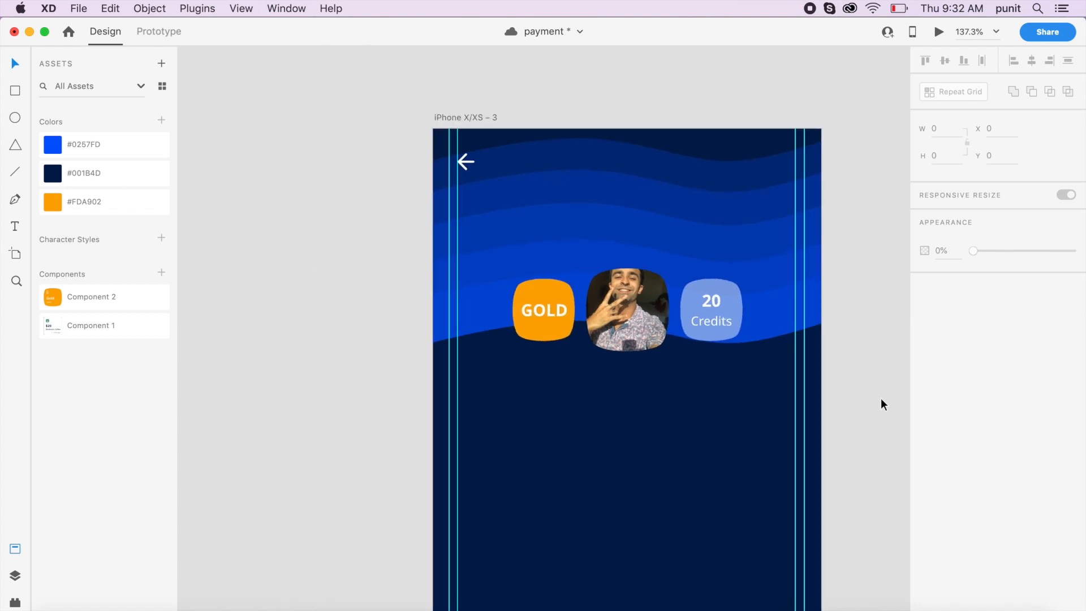
{"action": "scroll", "coordinate": [694, 407], "scroll_direction": "down", "scroll_amount": 3}
{"action": "scroll", "coordinate": [694, 407], "scroll_direction": "up", "scroll_amount": 5}
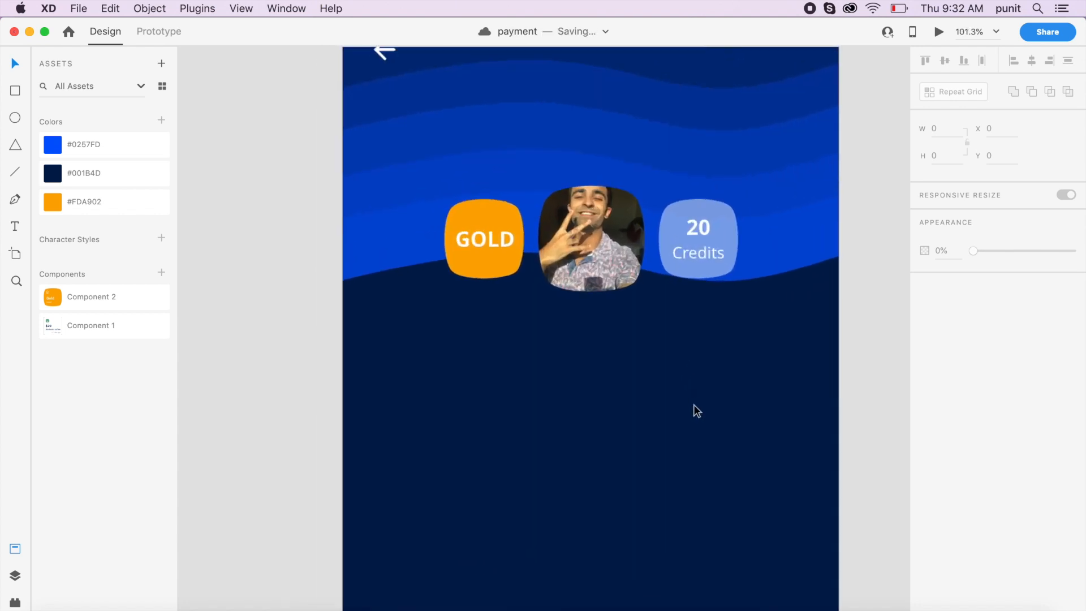
{"action": "key", "text": "r"}
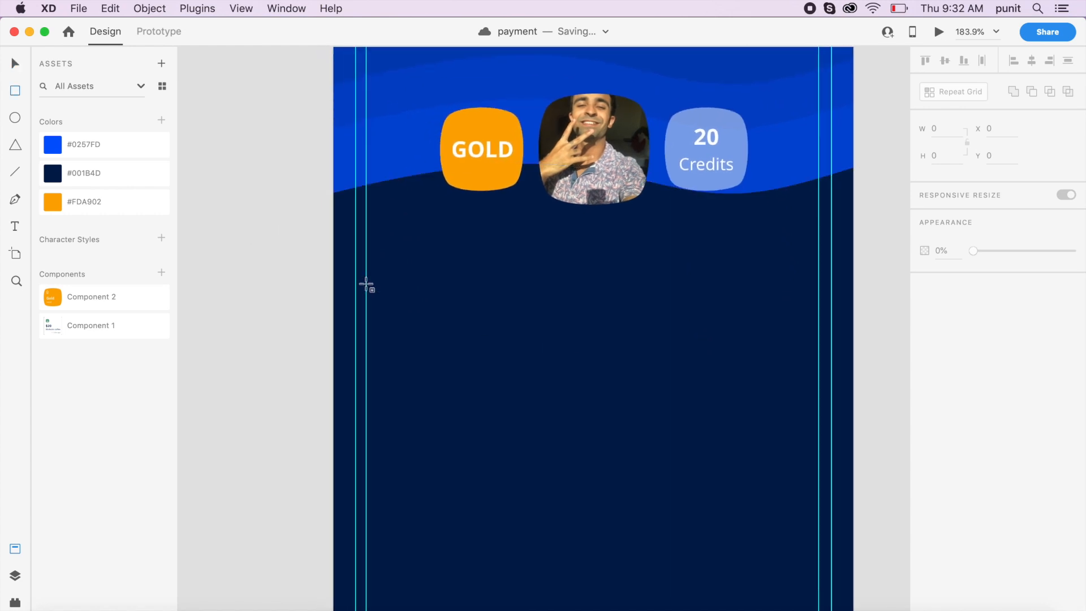
{"action": "mouse_move", "coordinate": [367, 282]}
{"action": "left_mouse_down"}
{"action": "mouse_move", "coordinate": [728, 468]}
{"action": "mouse_move", "coordinate": [818, 475]}
{"action": "left_mouse_up"}
{"action": "key", "text": "Escape"}
{"action": "left_click", "coordinate": [704, 404]}
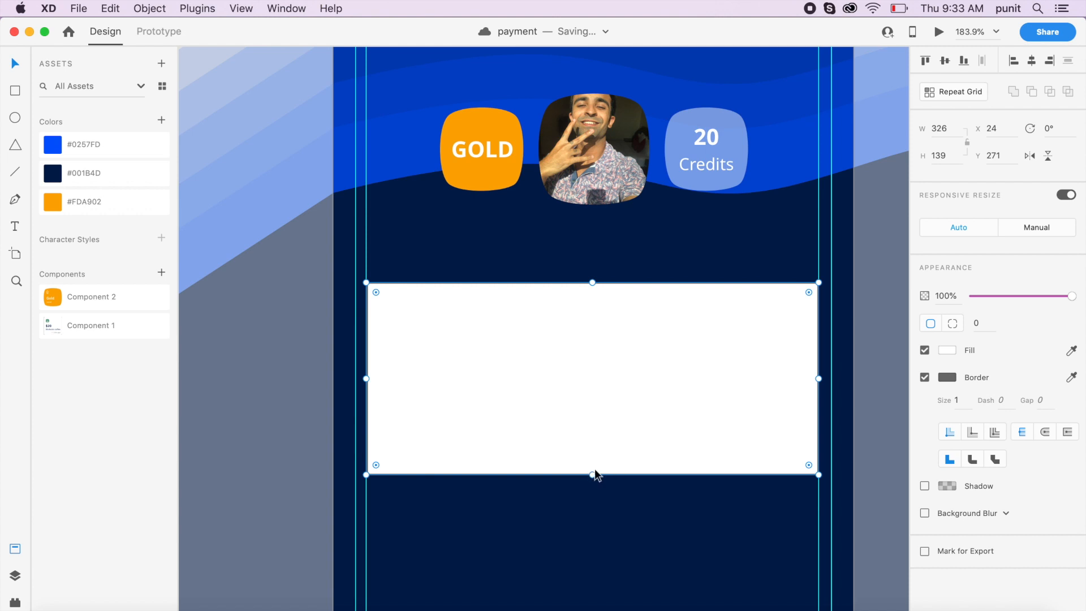
Set the rectangle's height to 140 and stretch its upper corners to the outer guides, about 343 wide and 147 high at X 16.
{"action": "left_click", "coordinate": [947, 156]}
{"action": "type", "text": "140"}
{"action": "key", "text": "Return"}
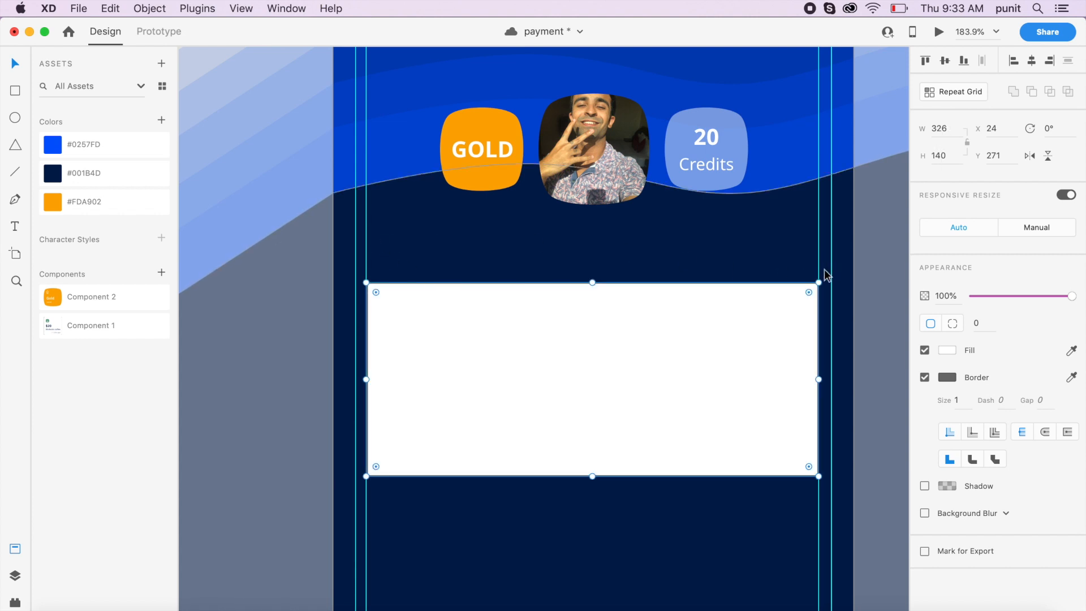
{"action": "left_click_drag", "start_coordinate": [819, 283], "coordinate": [830, 277]}
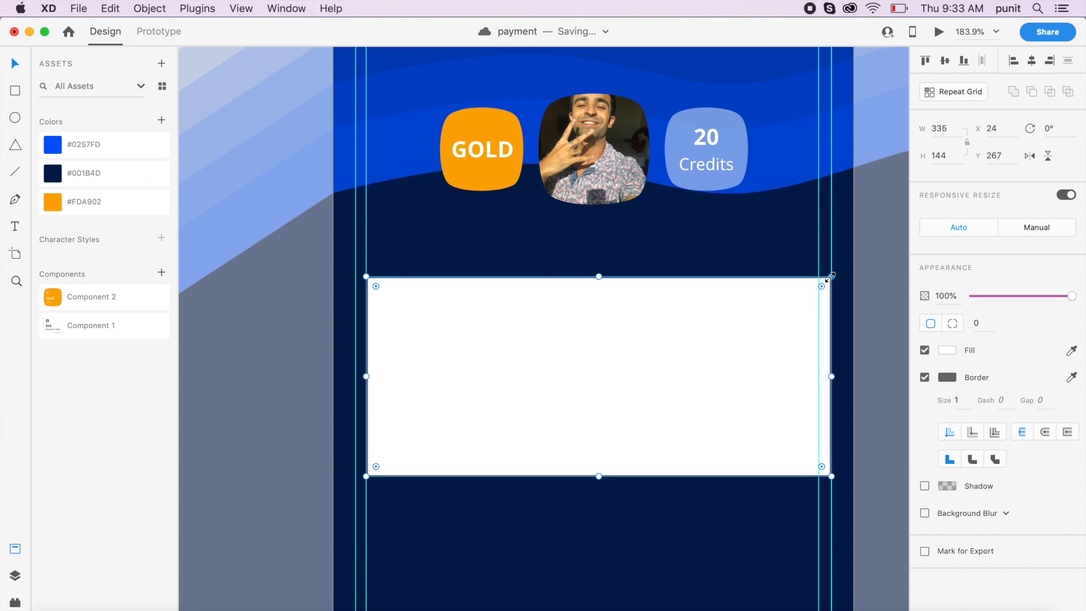
{"action": "left_click", "coordinate": [358, 272]}
{"action": "mouse_move", "coordinate": [355, 270]}
{"action": "left_mouse_down"}
{"action": "mouse_move", "coordinate": [339, 257]}
{"action": "mouse_move", "coordinate": [355, 273]}
{"action": "left_mouse_up"}
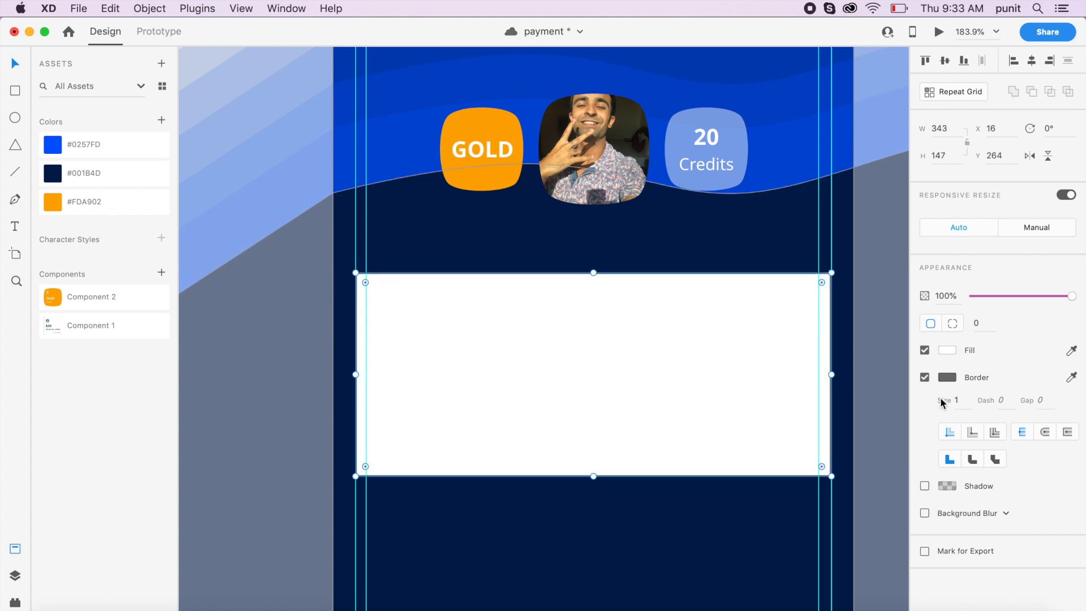
Remove the white rectangle's border and set its corner radius to 8.
{"action": "left_click", "coordinate": [925, 377]}
{"action": "left_click", "coordinate": [985, 327]}
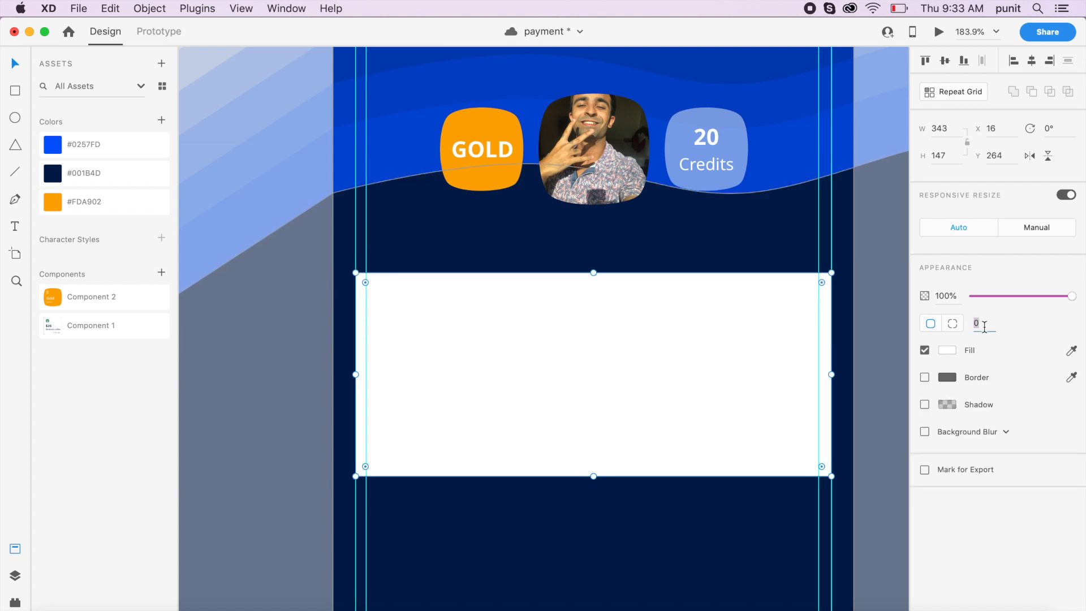
{"action": "type", "text": "8"}
{"action": "key", "text": "Return"}
{"action": "left_click", "coordinate": [851, 326]}
{"action": "left_click", "coordinate": [742, 354]}
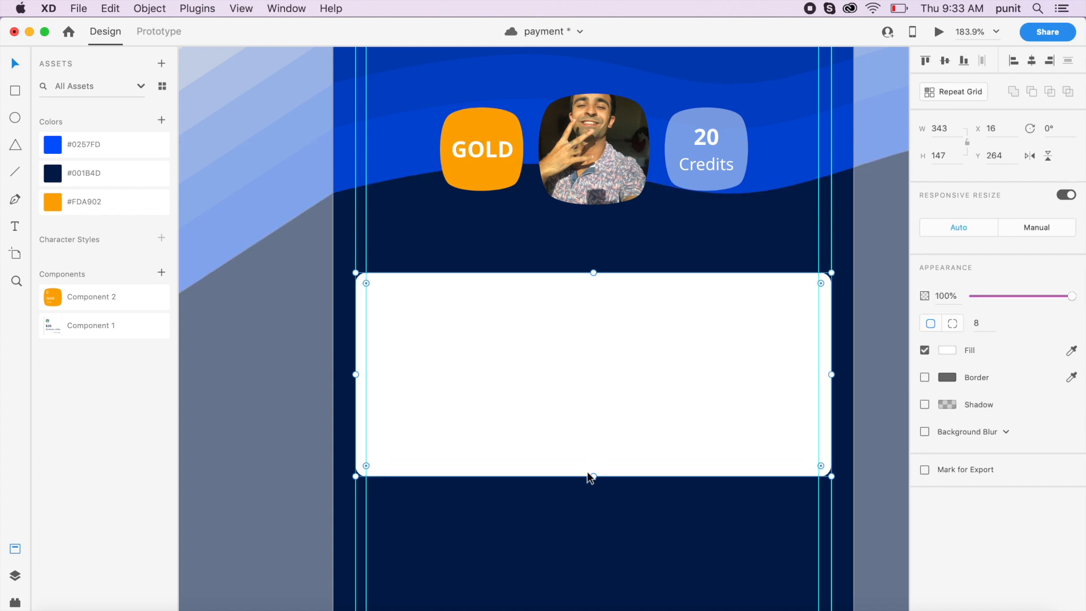
Try a height of 200 for the rounded rectangle and settle on 180.
{"action": "left_click", "coordinate": [950, 161]}
{"action": "type", "text": "200"}
{"action": "key", "text": "Return"}
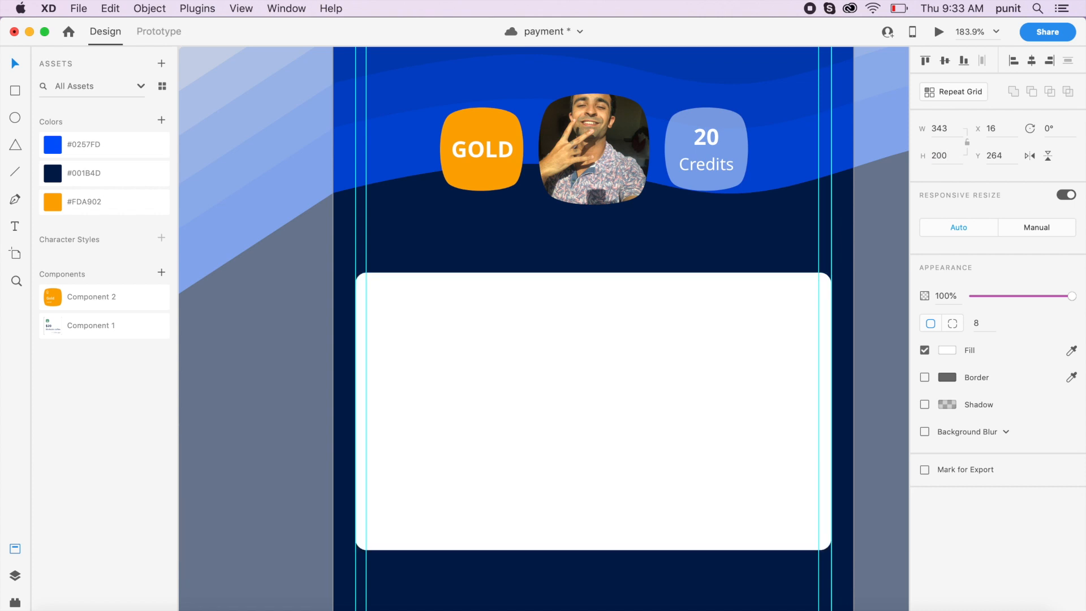
{"action": "type", "text": "180"}
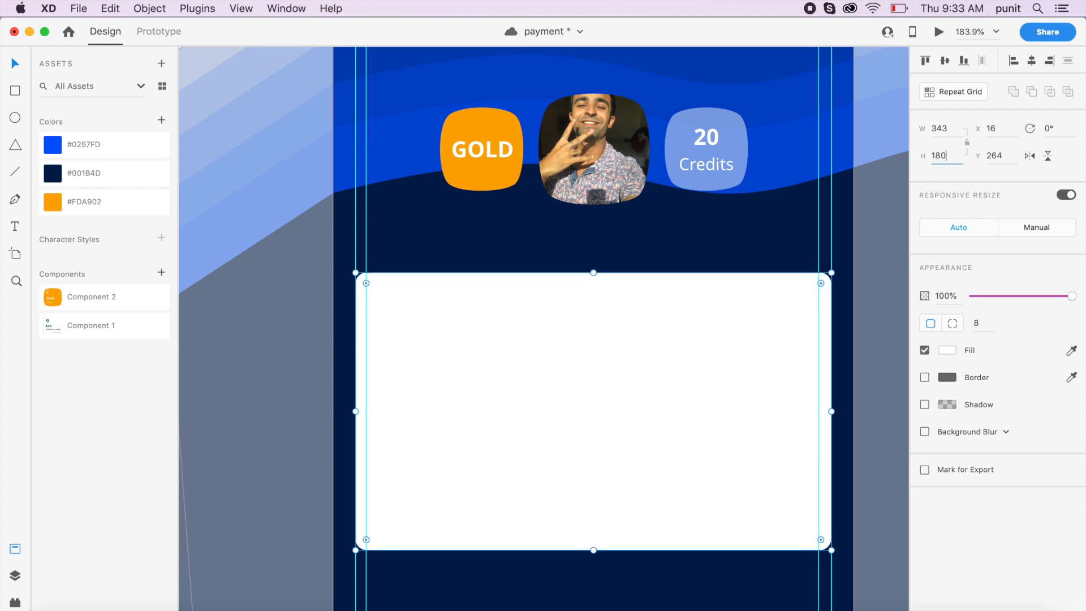
{"action": "key", "text": "Return"}
Move the rounded rectangle up beneath the profile photo, keeping it horizontally centred and ending at Y 245.
{"action": "left_click", "coordinate": [856, 360]}
{"action": "left_click_drag", "start_coordinate": [652, 494], "coordinate": [654, 460]}
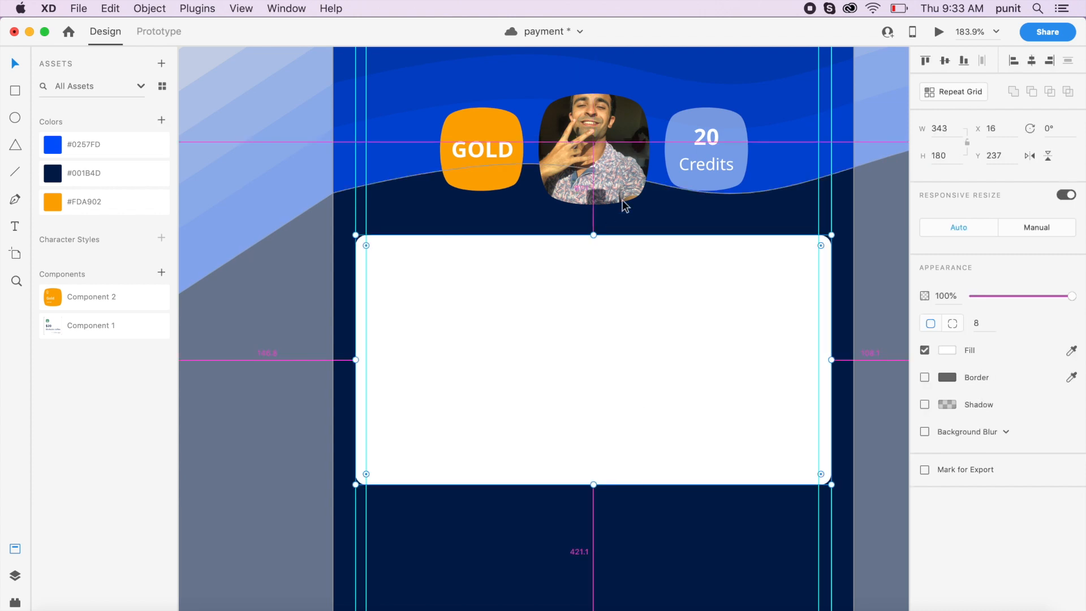
{"action": "key", "text": "shift+Down"}
{"action": "key", "text": "shift+Down"}
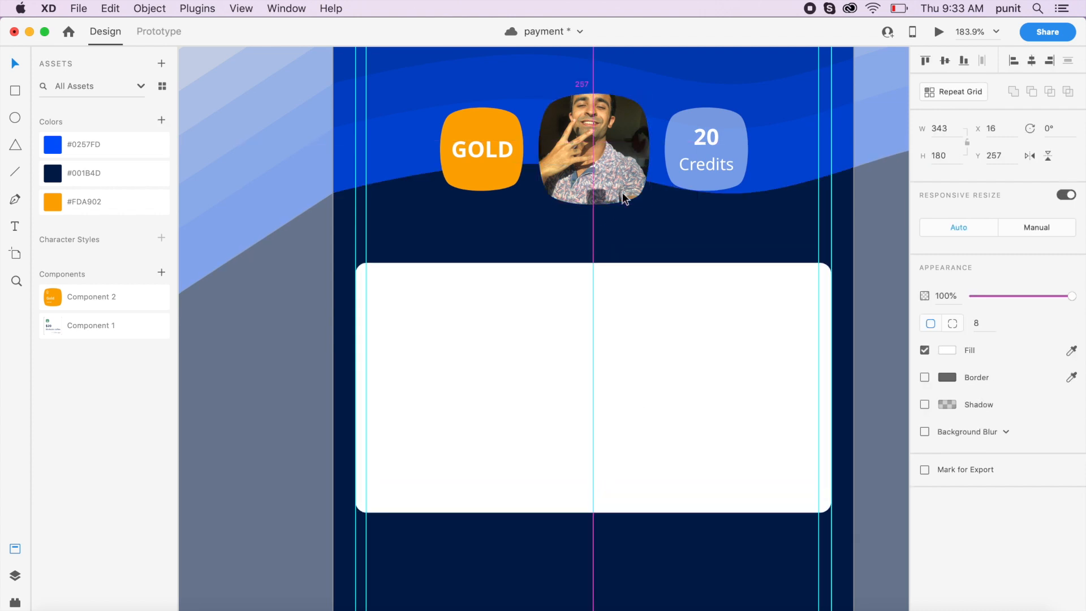
{"action": "key", "text": "shift+Up"}
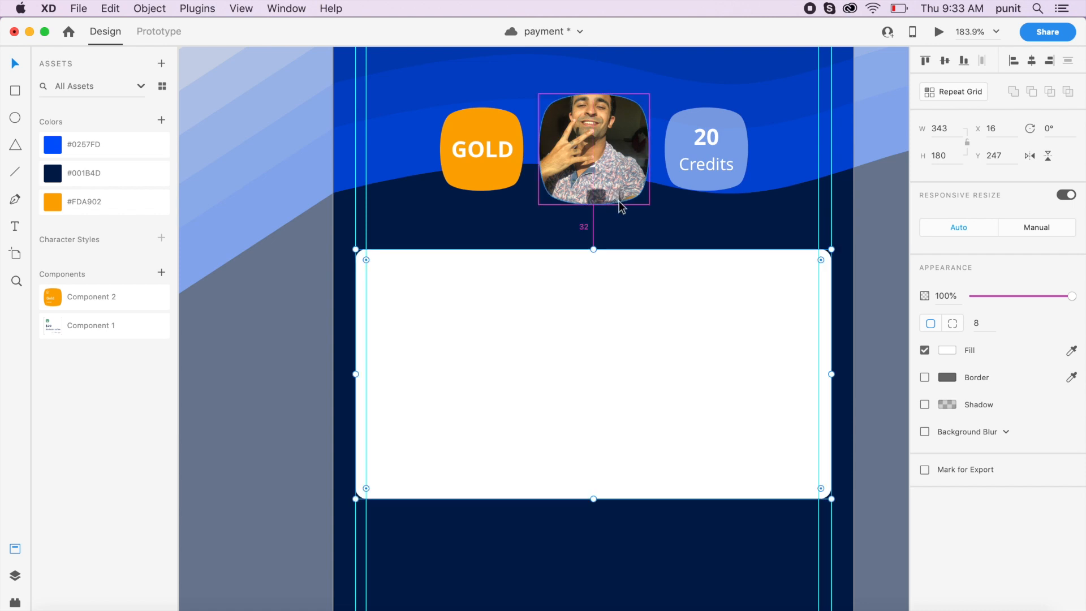
{"action": "key", "text": "Up"}
{"action": "key", "text": "Up"}
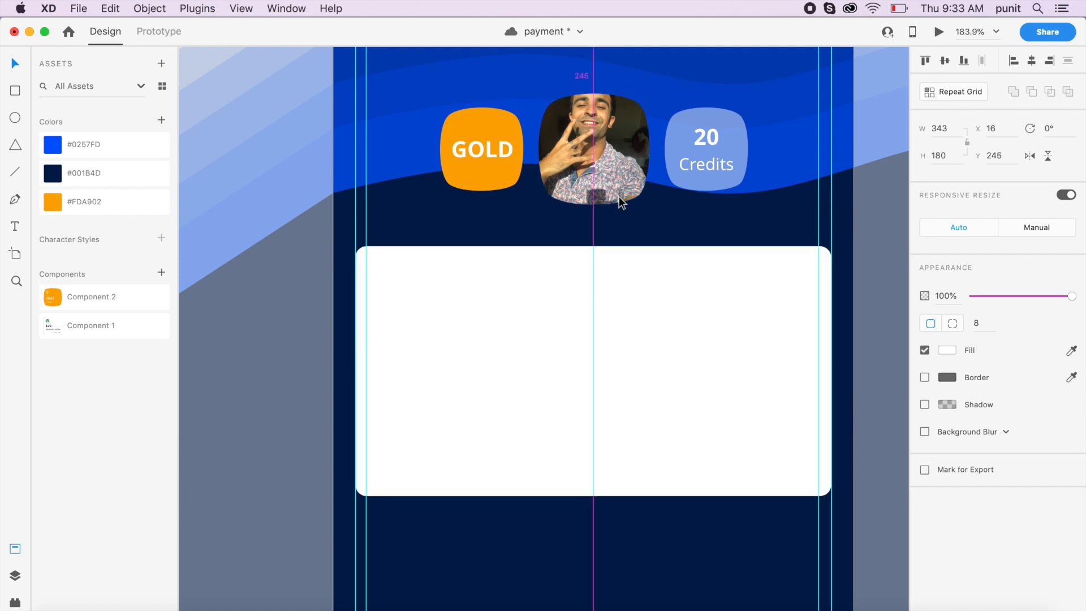
{"action": "left_click", "coordinate": [906, 340]}
Fill the rounded rectangle with the saved colour #0257FD and set its opacity to 25%.
{"action": "left_click", "coordinate": [749, 362]}
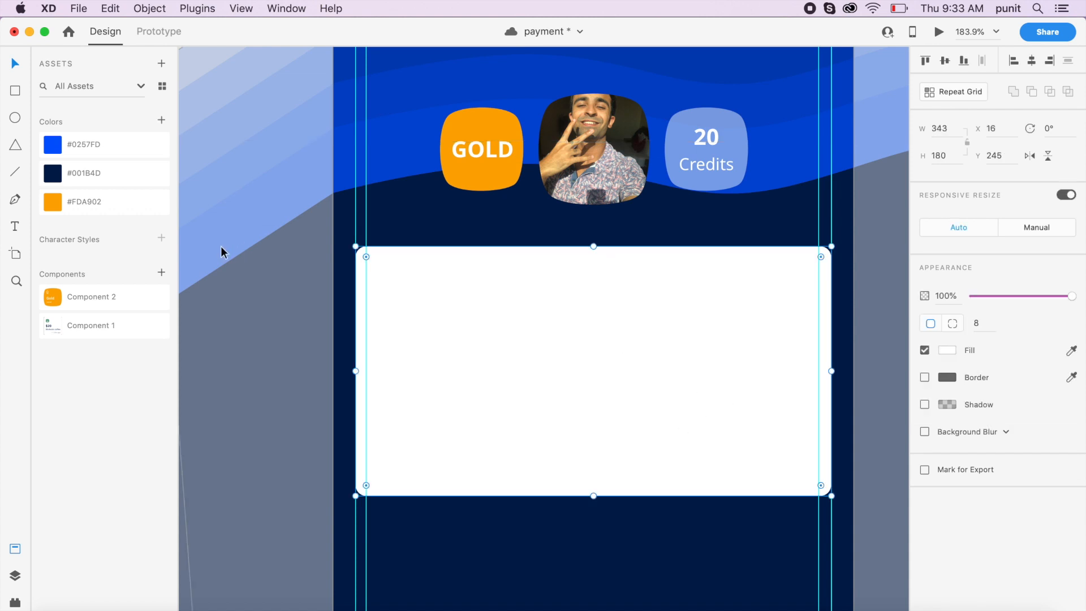
{"action": "left_click", "coordinate": [109, 145]}
{"action": "left_click", "coordinate": [959, 301]}
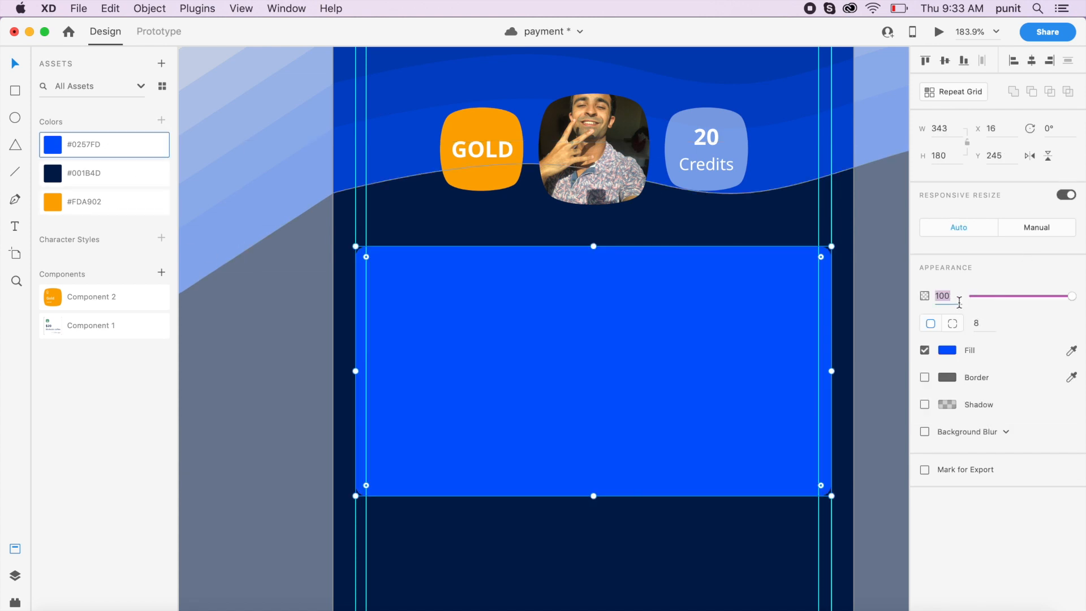
{"action": "type", "text": "20"}
{"action": "key", "text": "Return"}
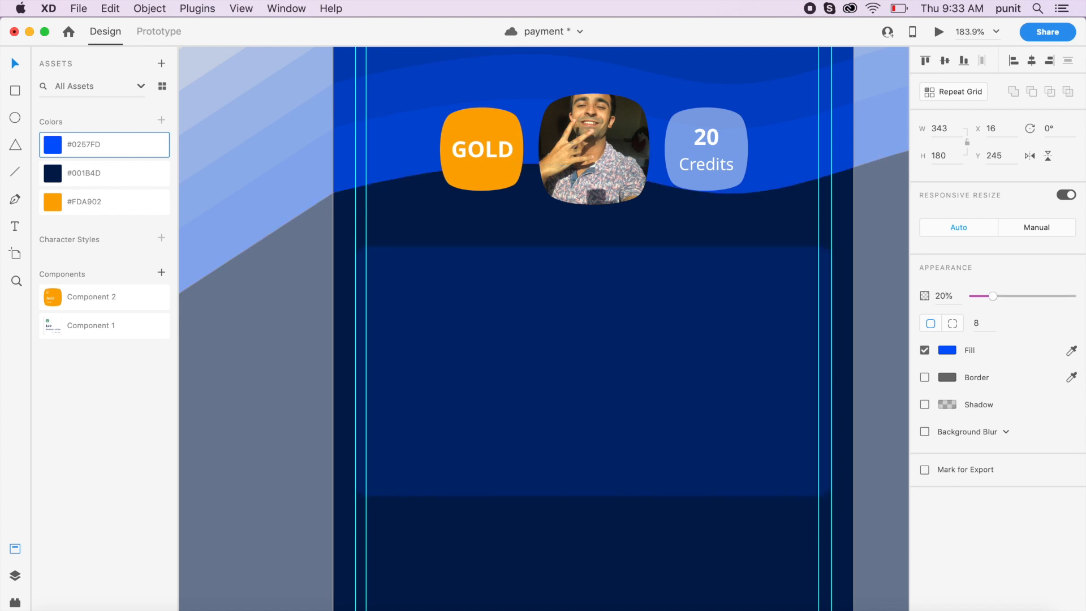
{"action": "left_click", "coordinate": [952, 301]}
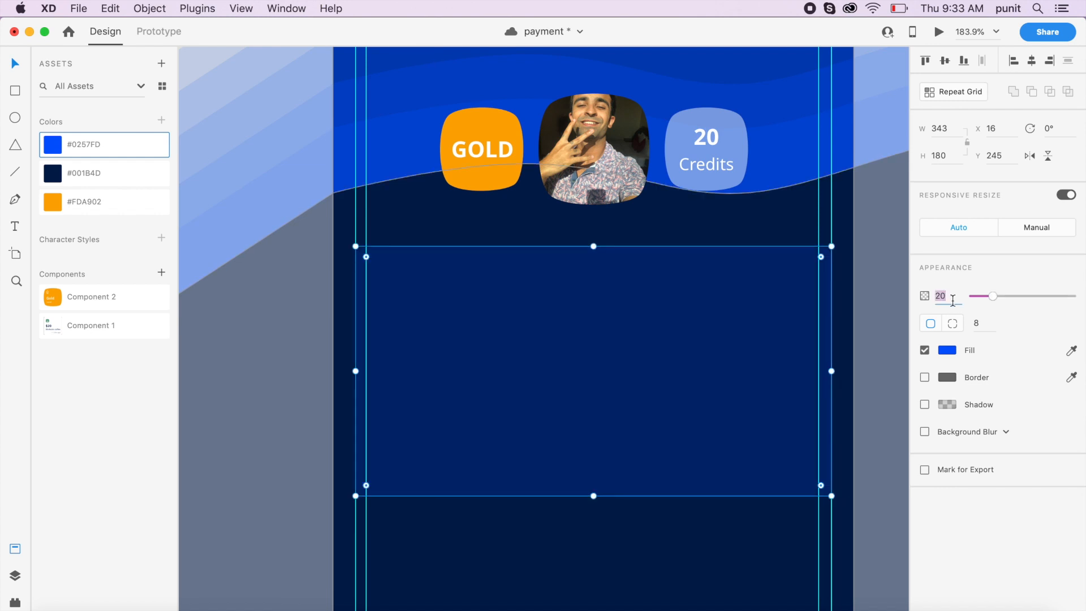
{"action": "type", "text": "20"}
{"action": "key", "text": "Return"}
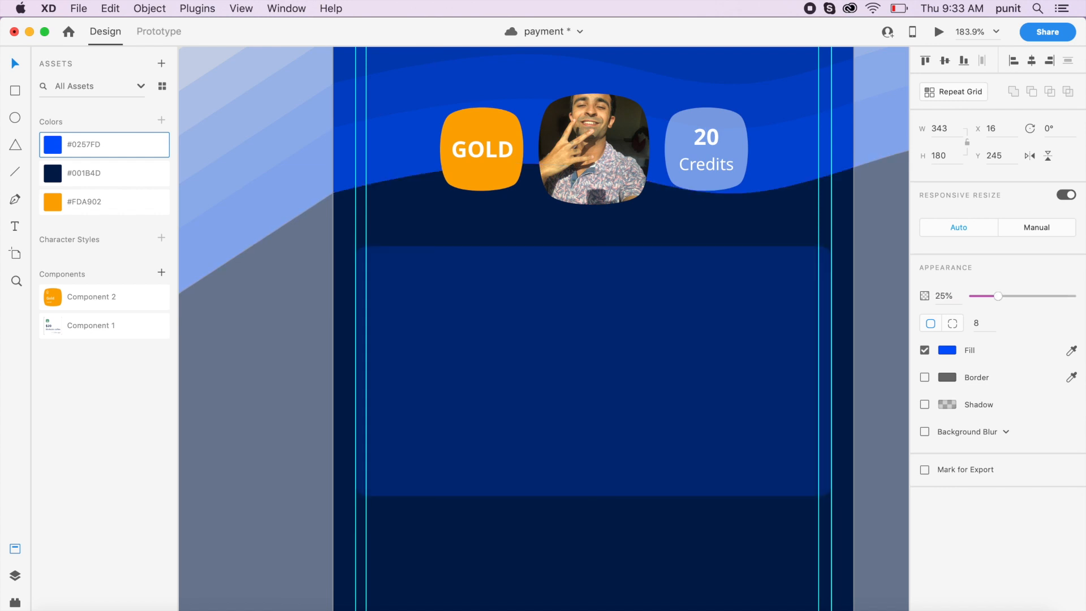
{"action": "left_click", "coordinate": [866, 340]}
Draw a closed wave shape with the Pen tool across the card's lower part, about 384 wide and 74 high.
{"action": "key", "text": "p"}
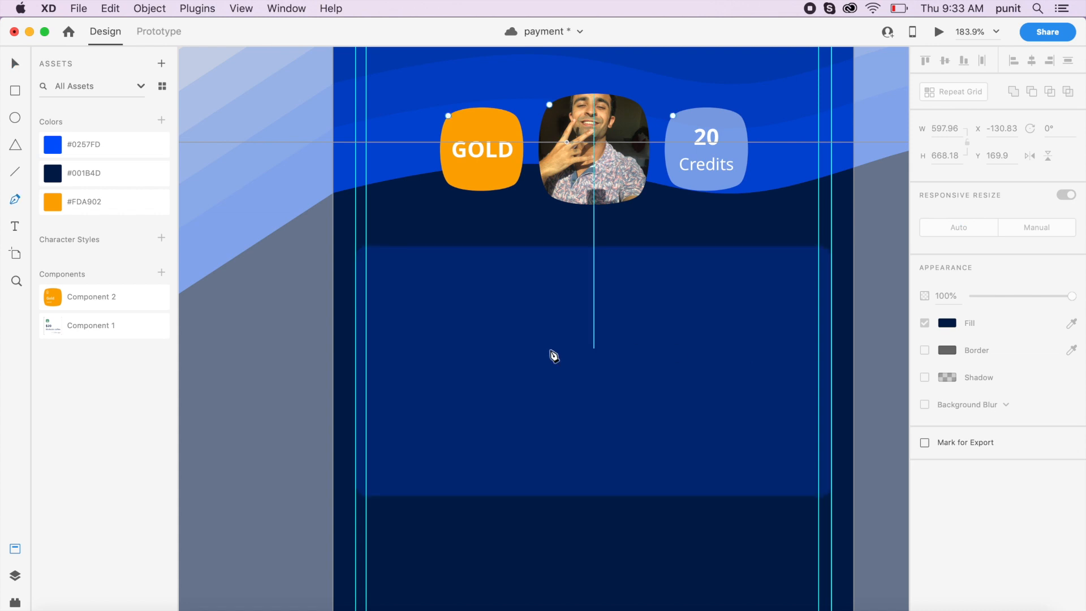
{"action": "left_click", "coordinate": [355, 454]}
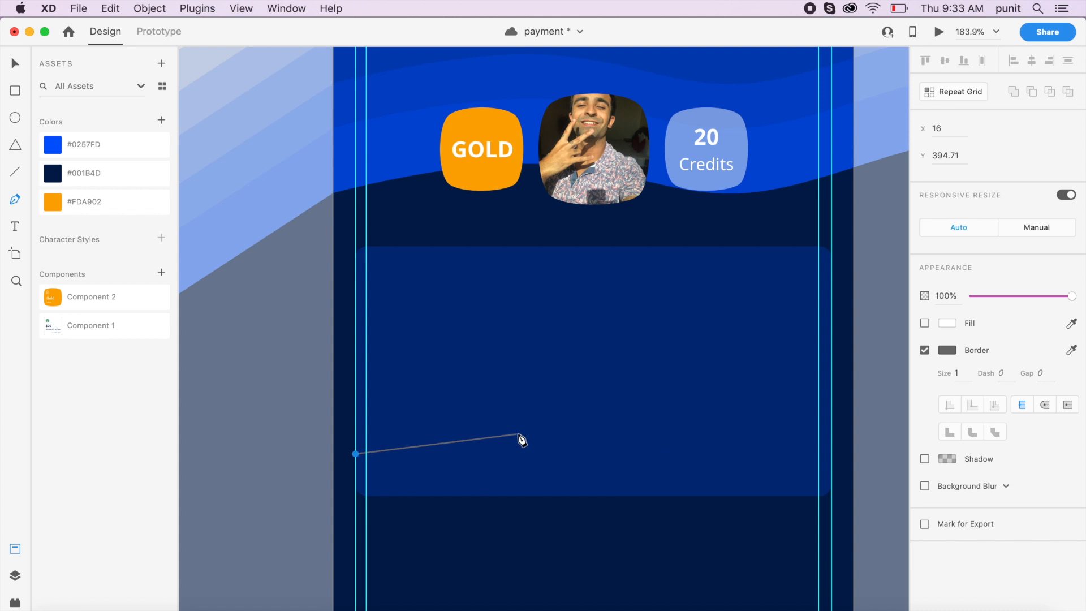
{"action": "left_click_drag", "start_coordinate": [533, 436], "coordinate": [599, 435]}
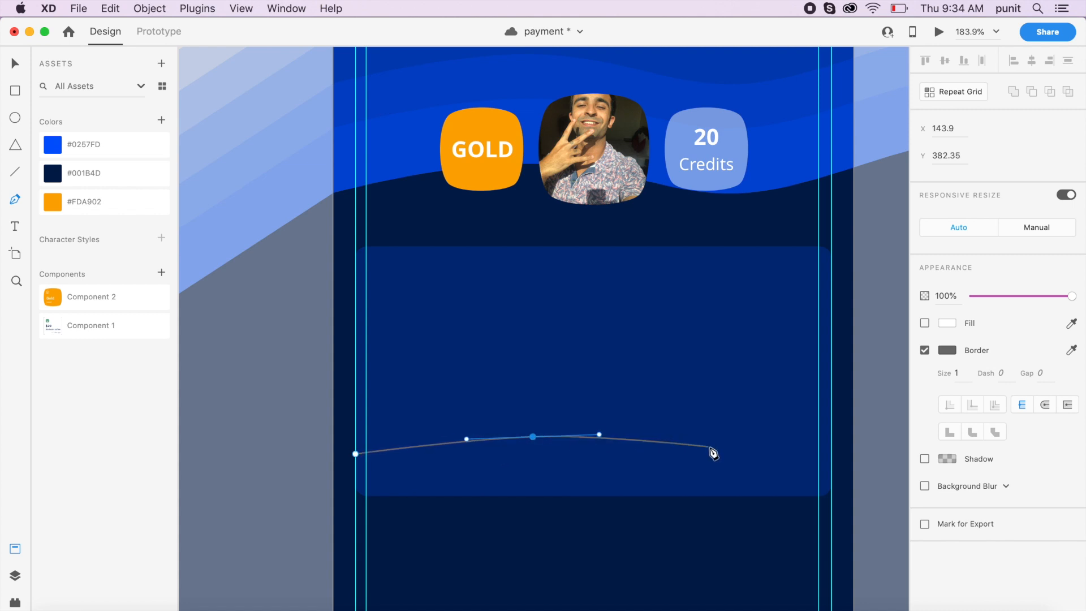
{"action": "left_click_drag", "start_coordinate": [730, 454], "coordinate": [786, 453]}
{"action": "left_click", "coordinate": [861, 432]}
{"action": "left_click", "coordinate": [861, 532]}
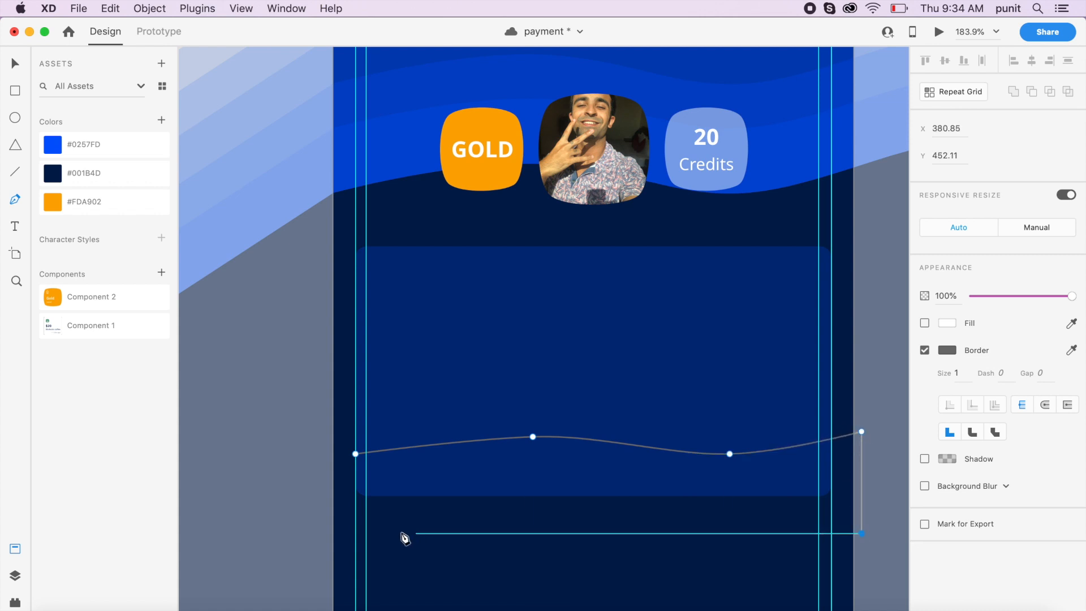
{"action": "left_click", "coordinate": [331, 519]}
{"action": "left_click", "coordinate": [356, 454]}
{"action": "key", "text": "Escape"}
Give the wave shape a white fill without a border and set its opacity to 15%.
{"action": "left_click", "coordinate": [431, 443]}
{"action": "left_click", "coordinate": [445, 444]}
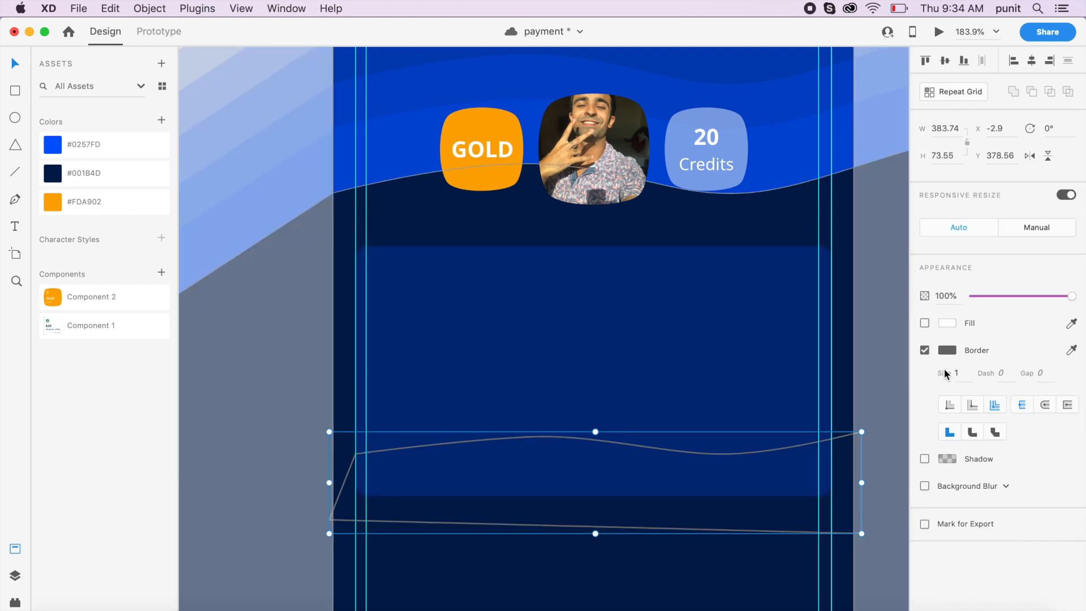
{"action": "left_click", "coordinate": [924, 323]}
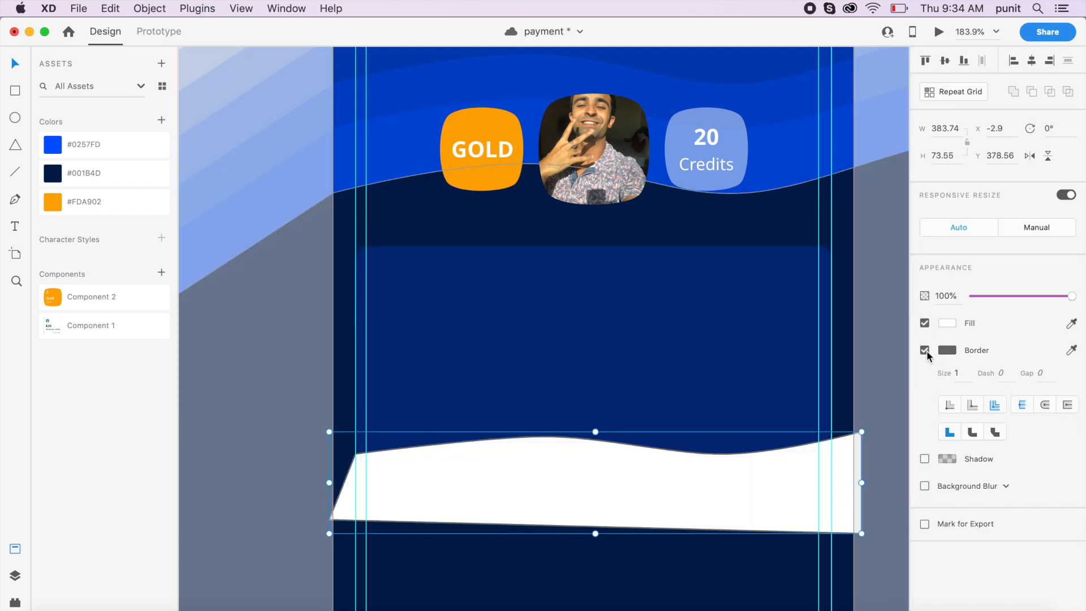
{"action": "left_click", "coordinate": [926, 350]}
{"action": "left_click", "coordinate": [953, 298]}
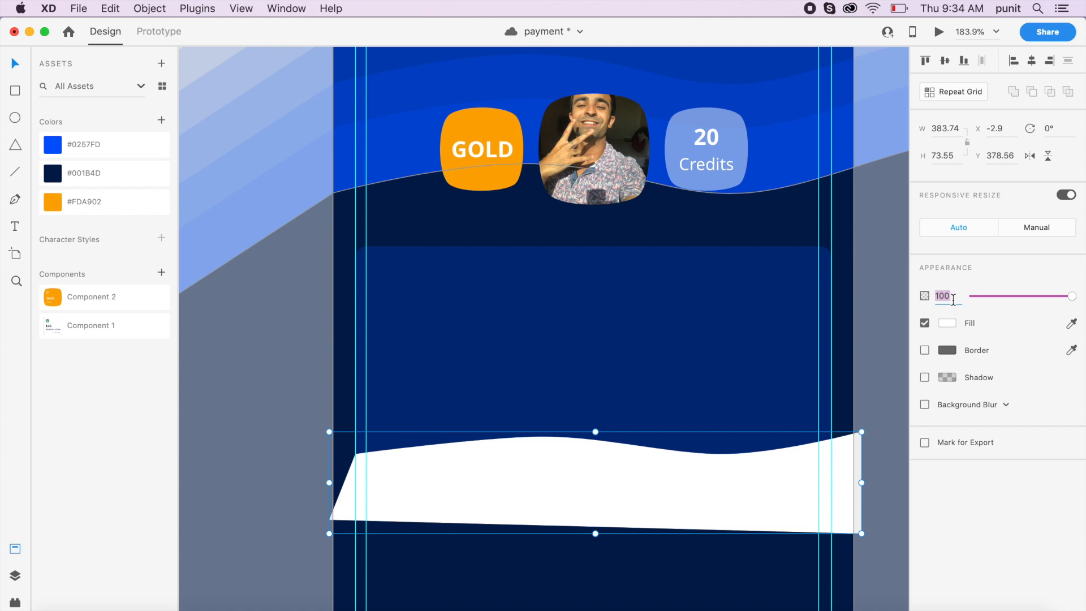
{"action": "type", "text": "20"}
{"action": "key", "text": "Return"}
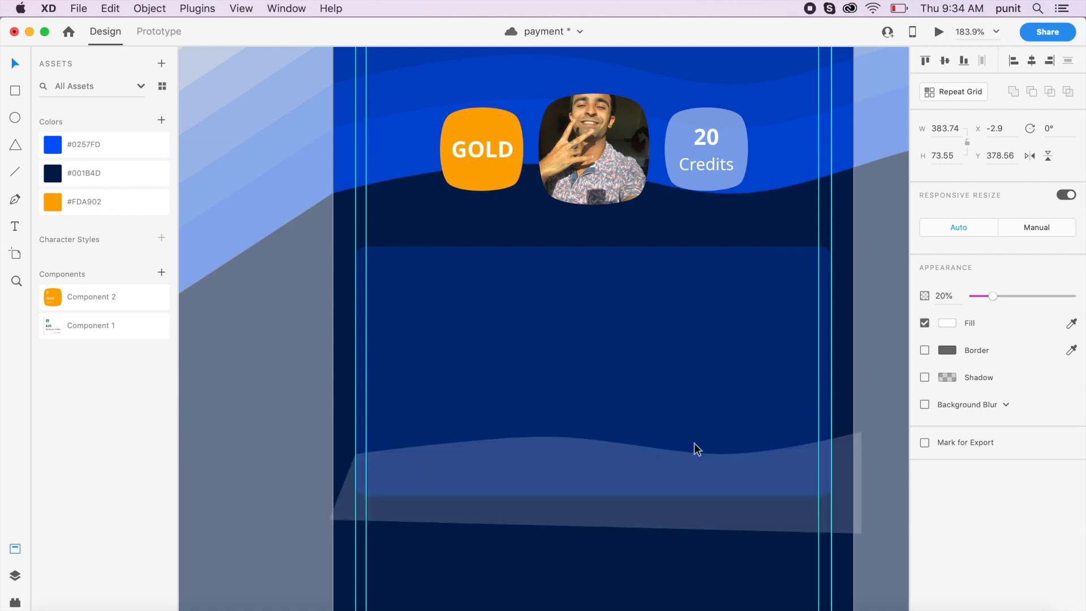
{"action": "left_click", "coordinate": [950, 298]}
{"action": "type", "text": "1"}
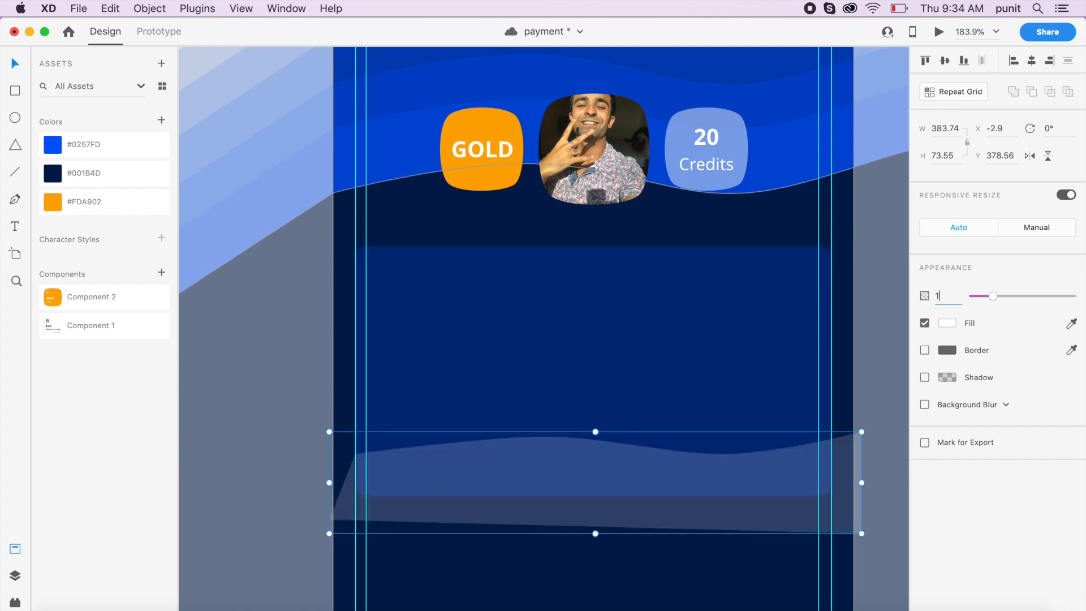
{"action": "type", "text": "5"}
{"action": "key", "text": "Return"}
Add two overlapping copies of the wave above it, the highest at about Y 340, and group all three waves.
{"action": "left_click", "coordinate": [497, 470]}
{"action": "left_click_drag", "start_coordinate": [504, 460], "coordinate": [532, 404]}
{"action": "left_click", "coordinate": [625, 518]}
{"action": "left_click", "coordinate": [557, 424]}
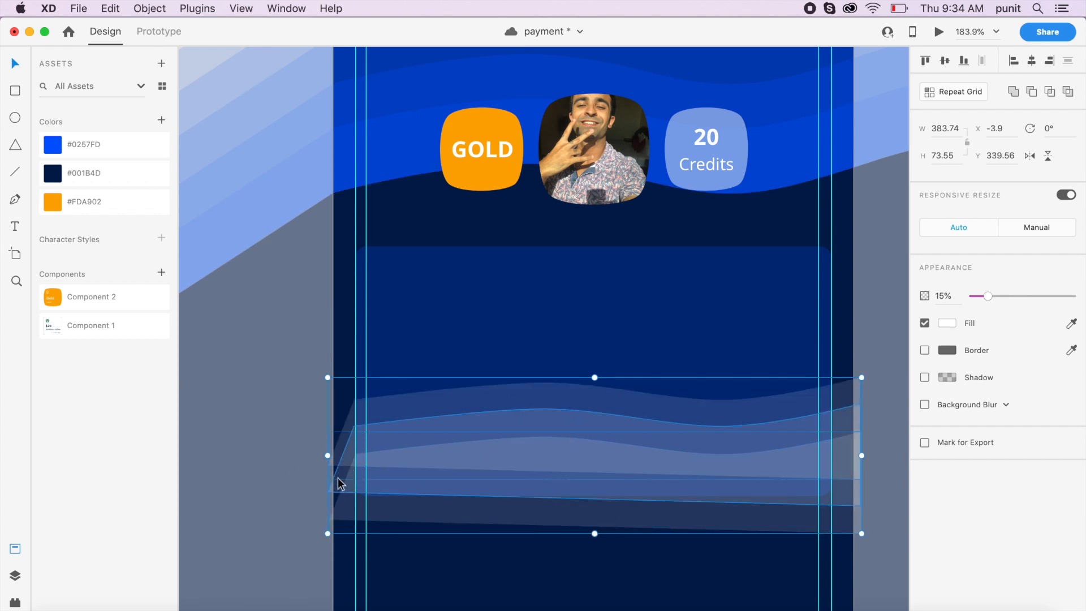
{"action": "left_click", "coordinate": [338, 491], "text": "shift"}
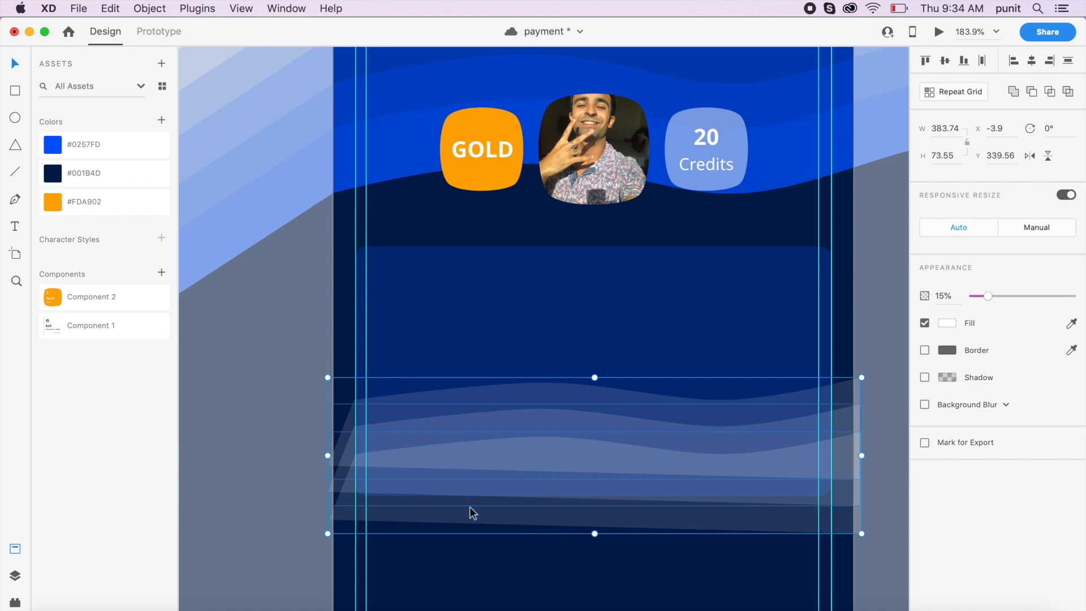
{"action": "key", "text": "super+g"}
Duplicate the card, bring the copy in front of the waves, and use it to mask the wave group.
{"action": "left_click", "coordinate": [552, 326]}
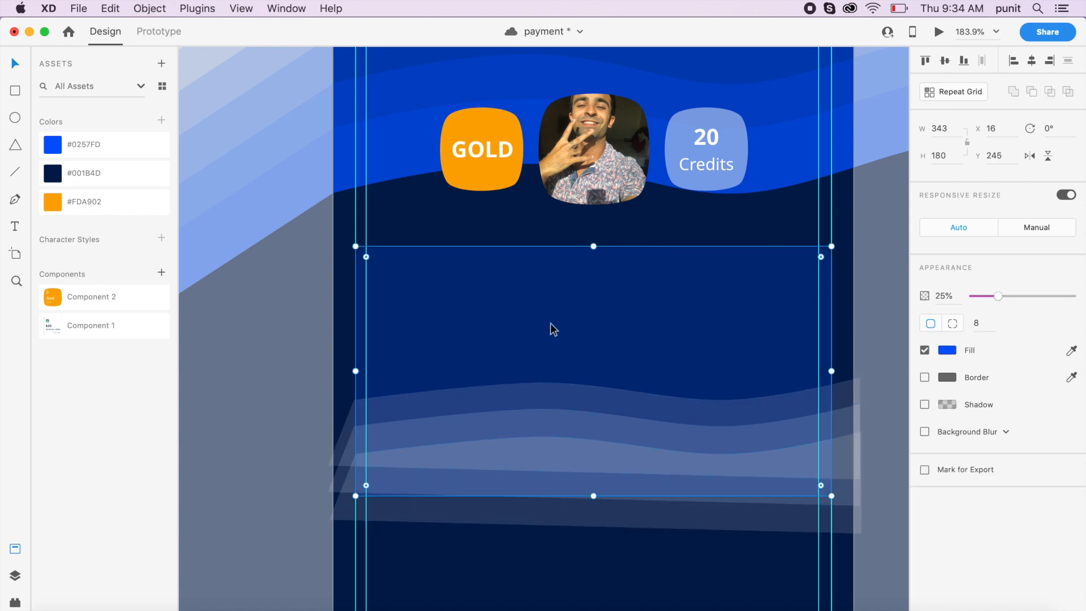
{"action": "key", "text": "super+bracketright"}
{"action": "key", "text": "super+bracketright"}
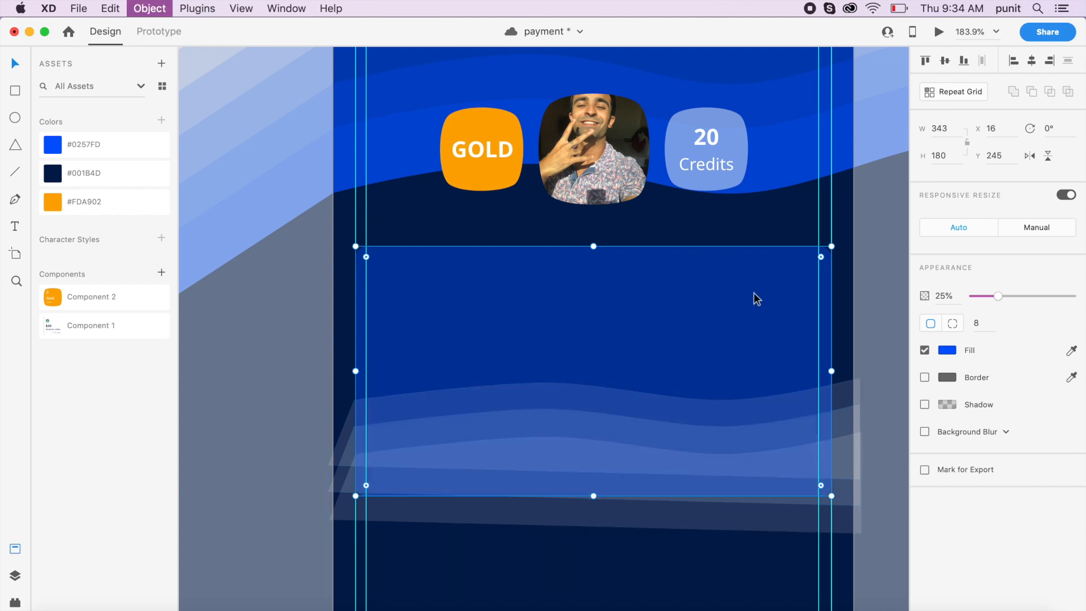
{"action": "left_click", "coordinate": [795, 528], "text": "shift"}
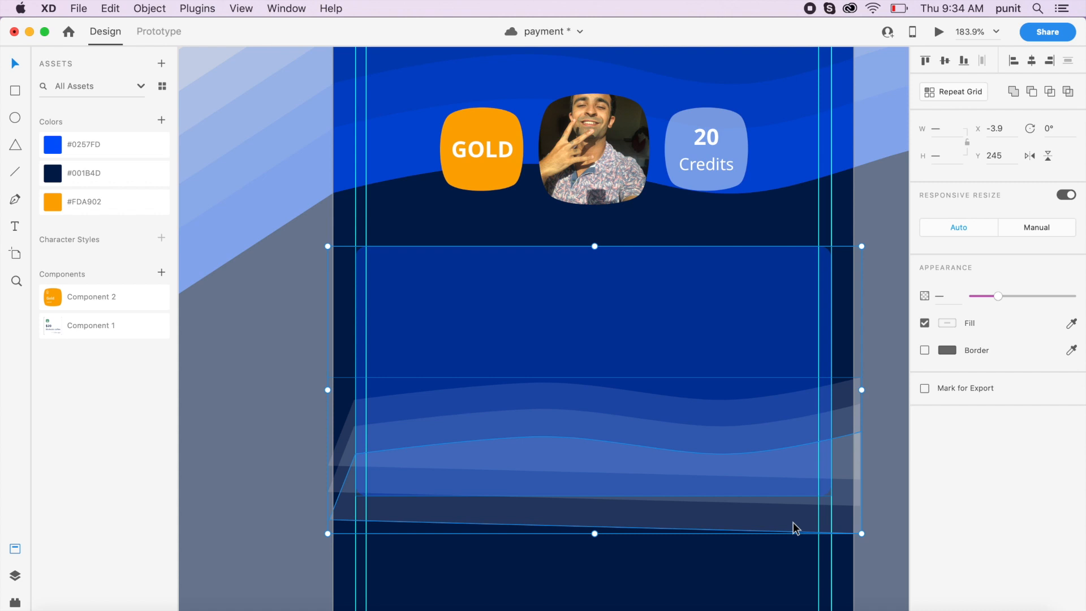
{"action": "key", "text": "shift+super+m"}
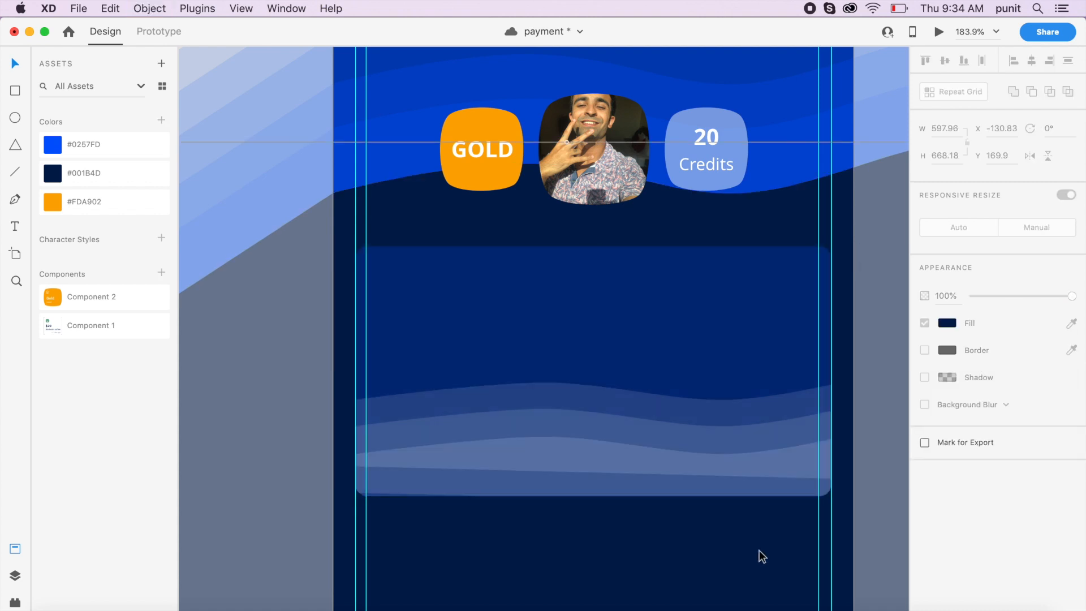
Undo the wave mask, extend the highest wave downward to about 104 high past the card's bottom edge, and mask the waves again.
{"action": "key", "text": "super+z"}
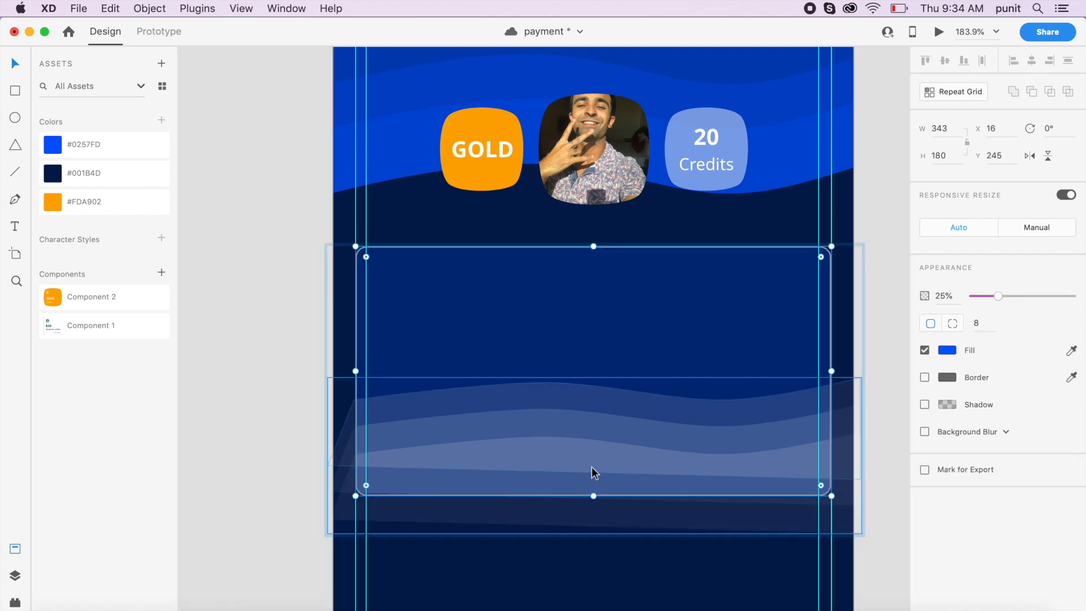
{"action": "left_click", "coordinate": [588, 431]}
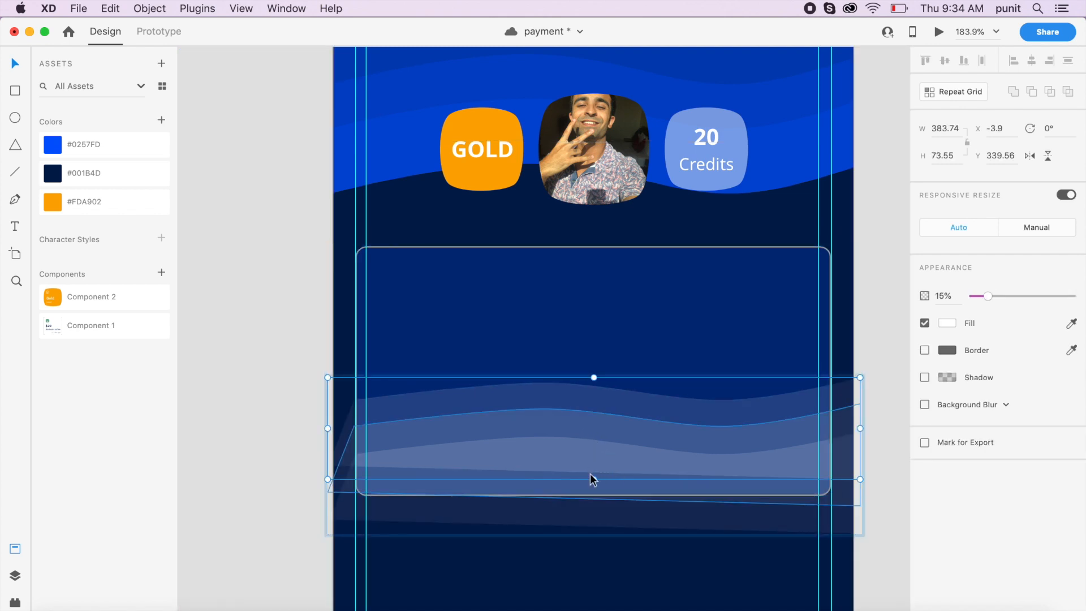
{"action": "left_click_drag", "start_coordinate": [592, 479], "coordinate": [605, 513]}
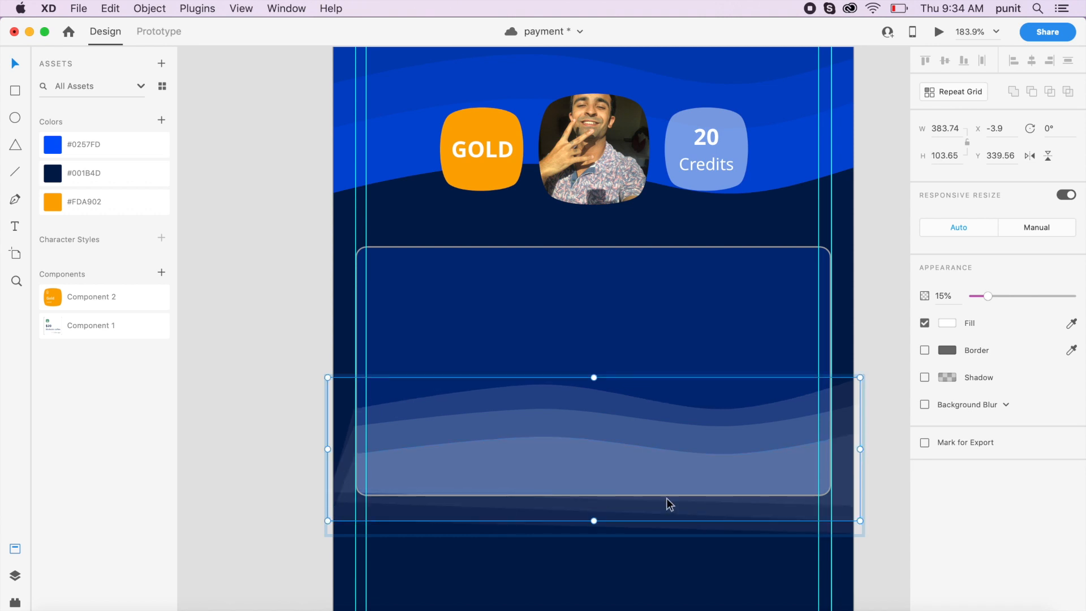
{"action": "left_click", "coordinate": [871, 502]}
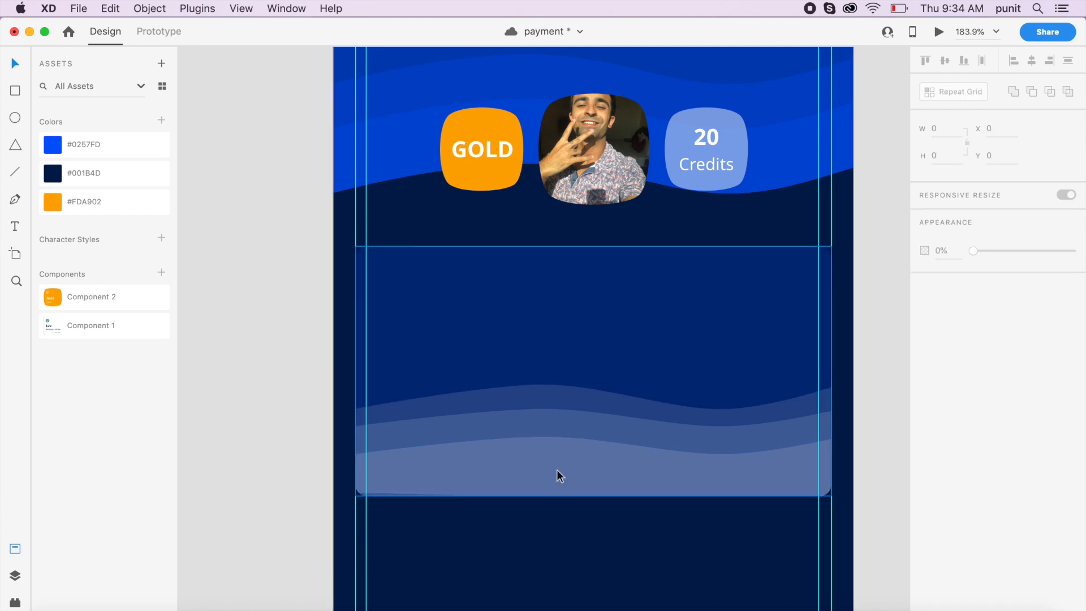
Save the document and place the downloaded image service_512.png on the canvas beside the artboard.
{"action": "key", "text": "super+s"}
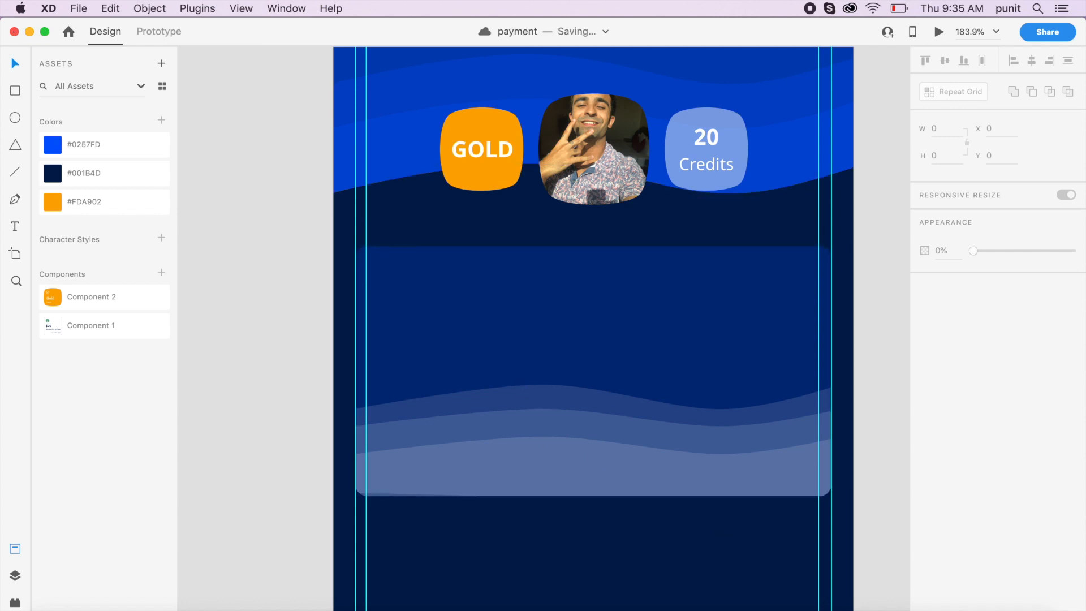
{"action": "left_click", "coordinate": [883, 601]}
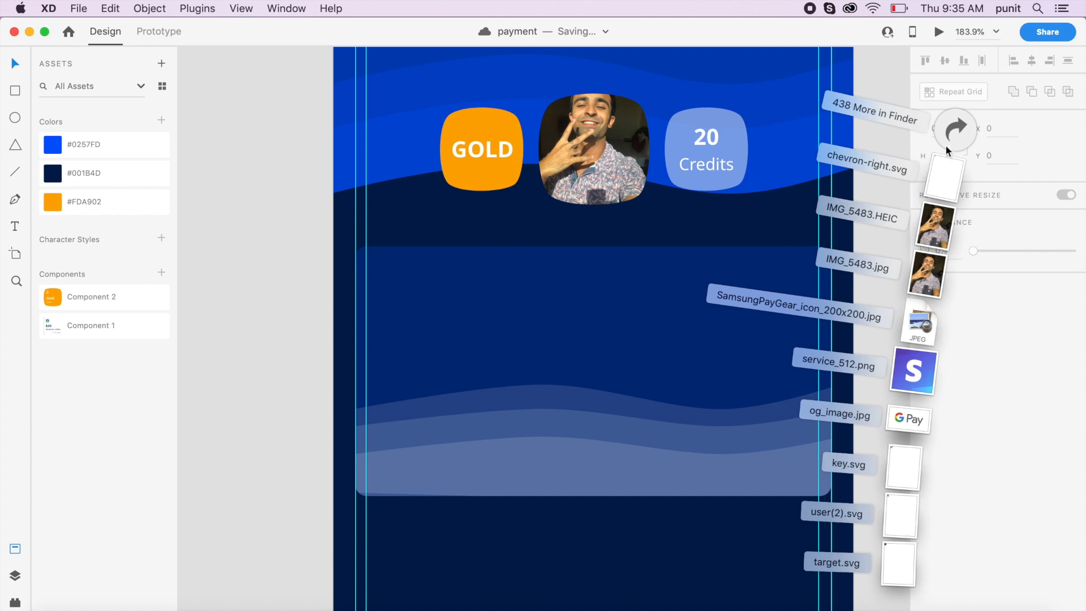
{"action": "left_click_drag", "start_coordinate": [922, 378], "coordinate": [272, 319]}
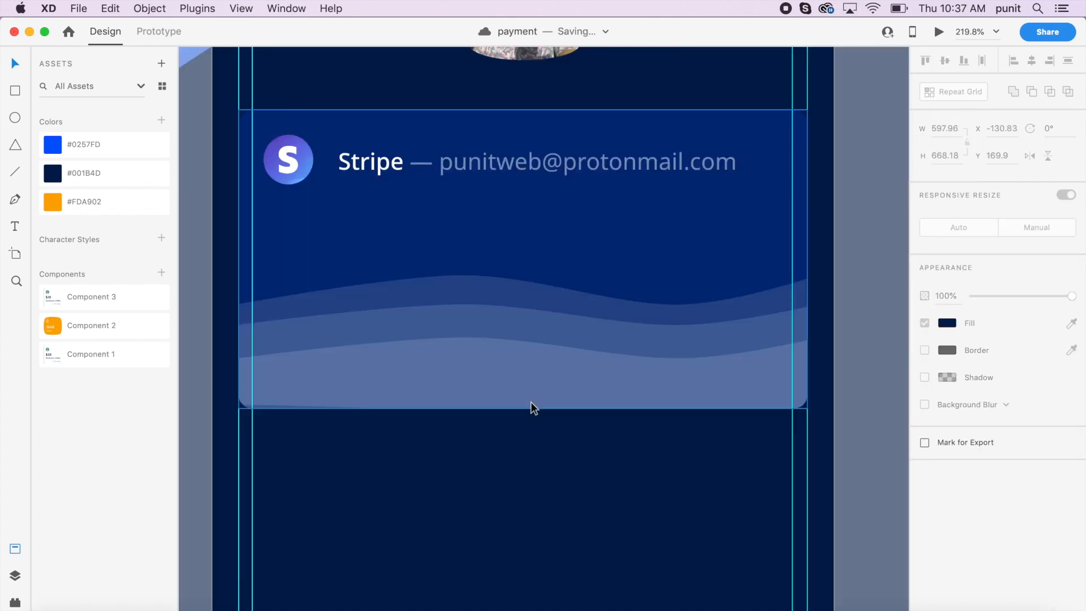
Set the dash and e-mail address after Stripe in the card's heading to Regular weight.
{"action": "scroll", "coordinate": [653, 439], "scroll_direction": "up", "scroll_amount": 2}
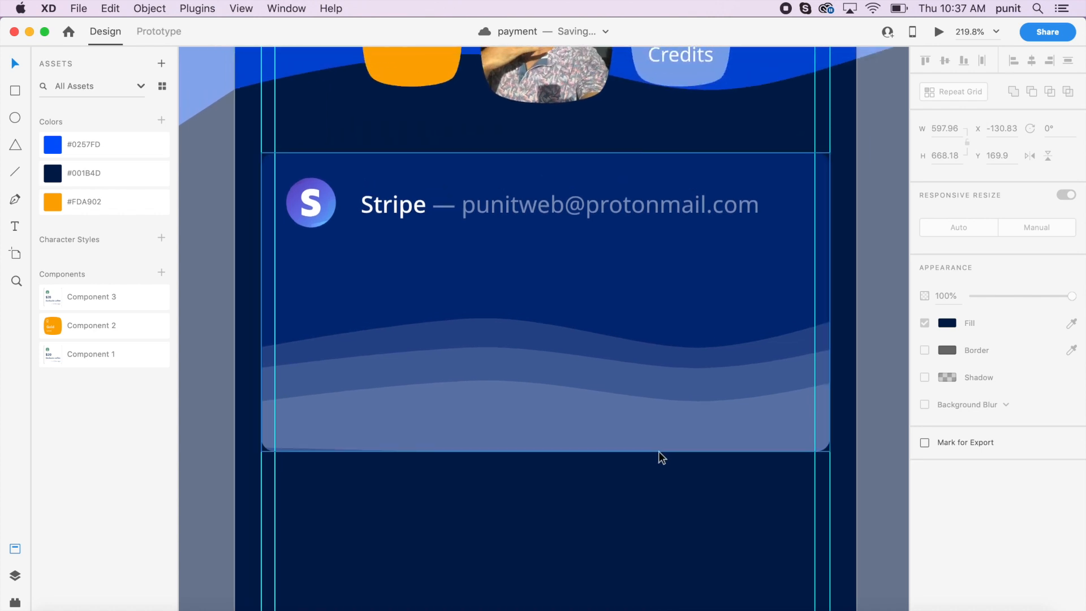
{"action": "scroll", "coordinate": [666, 465], "scroll_direction": "down", "scroll_amount": 1}
{"action": "scroll", "coordinate": [665, 464], "scroll_direction": "down", "scroll_amount": 1}
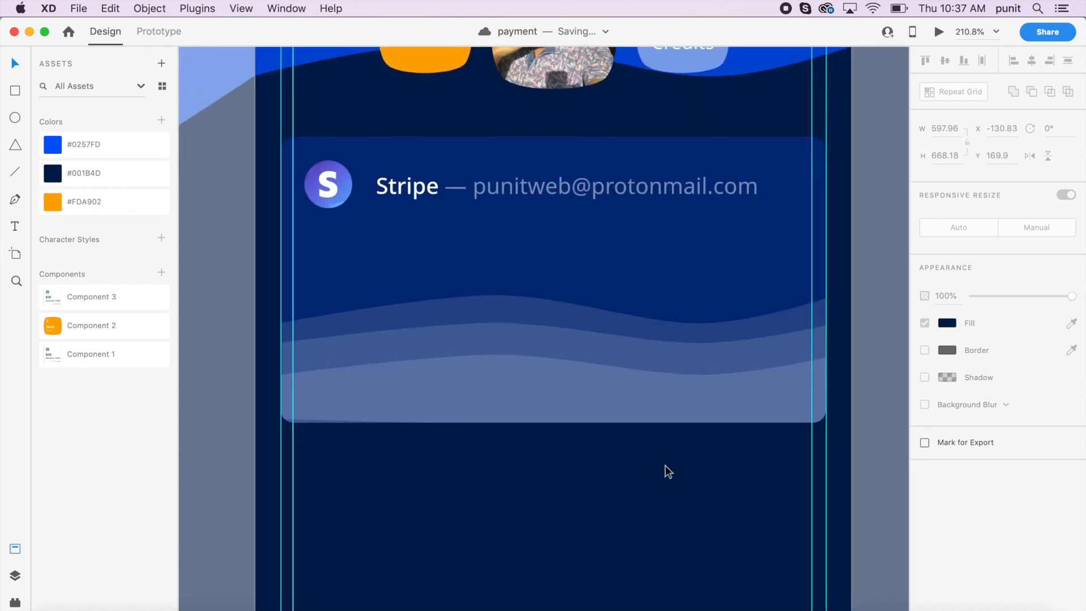
{"action": "double_click", "coordinate": [705, 186]}
{"action": "left_click", "coordinate": [687, 189]}
{"action": "left_click", "coordinate": [751, 194]}
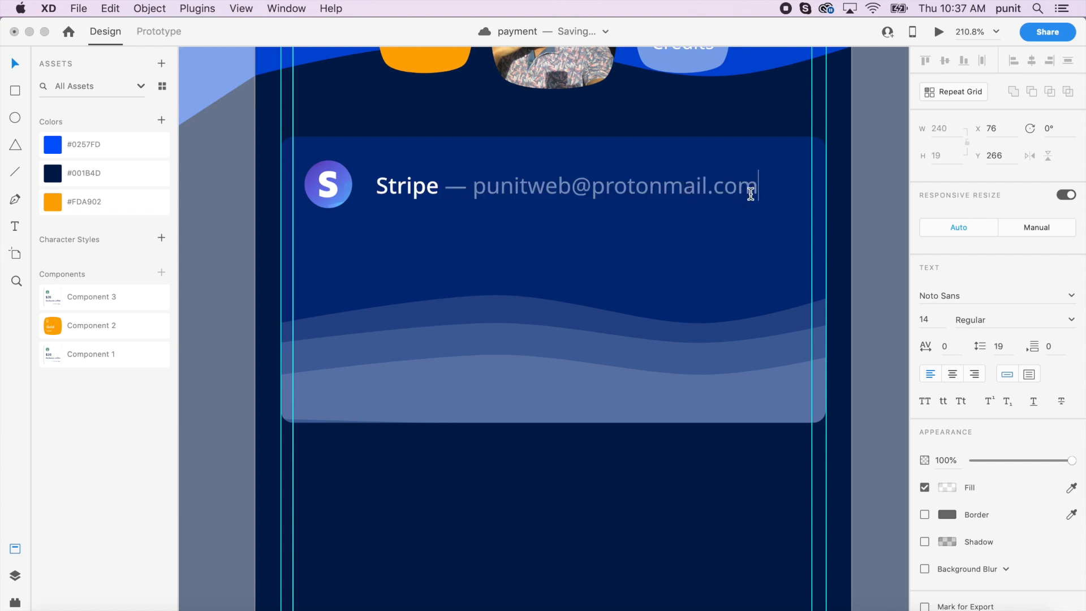
{"action": "left_click_drag", "start_coordinate": [447, 187], "coordinate": [786, 196]}
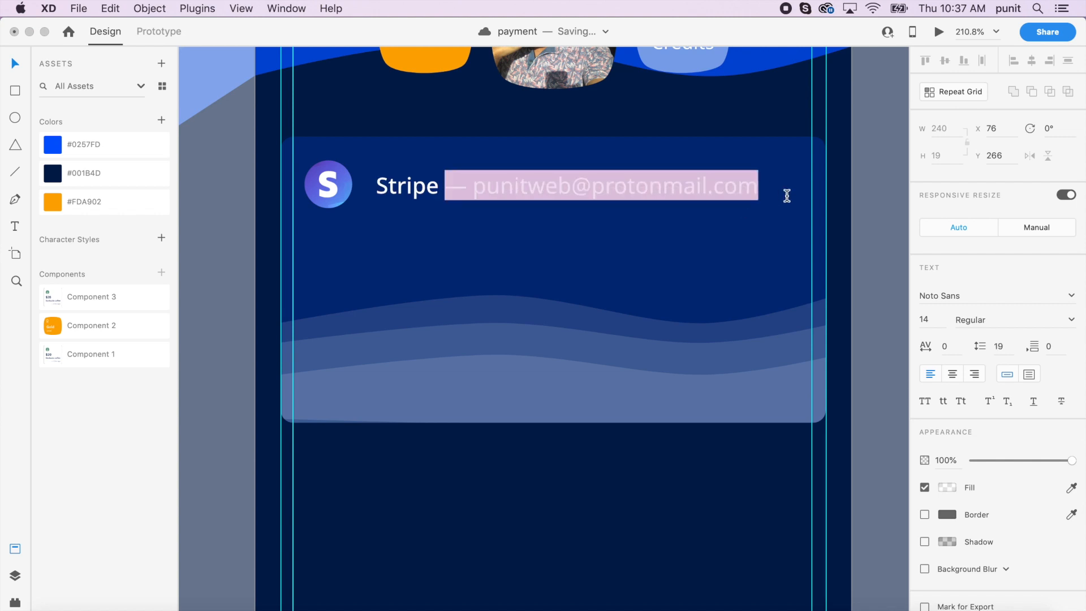
{"action": "left_click", "coordinate": [1063, 326]}
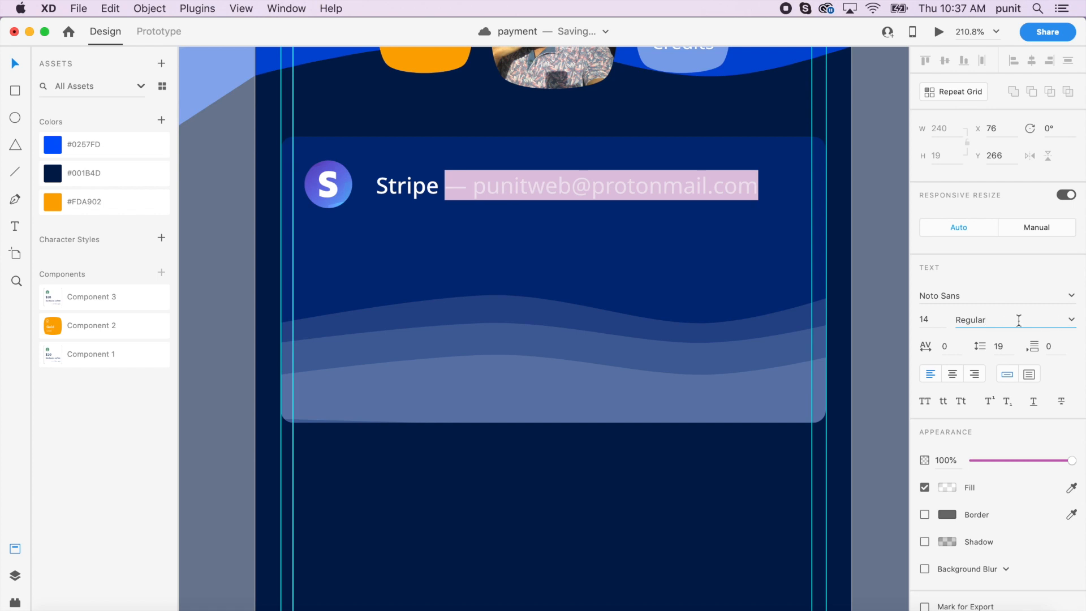
{"action": "left_click", "coordinate": [1072, 319]}
{"action": "left_click", "coordinate": [1022, 338]}
Give the dash and e-mail address a #FFFFFF fill at 50% opacity.
{"action": "left_click", "coordinate": [947, 487]}
{"action": "left_click", "coordinate": [902, 538]}
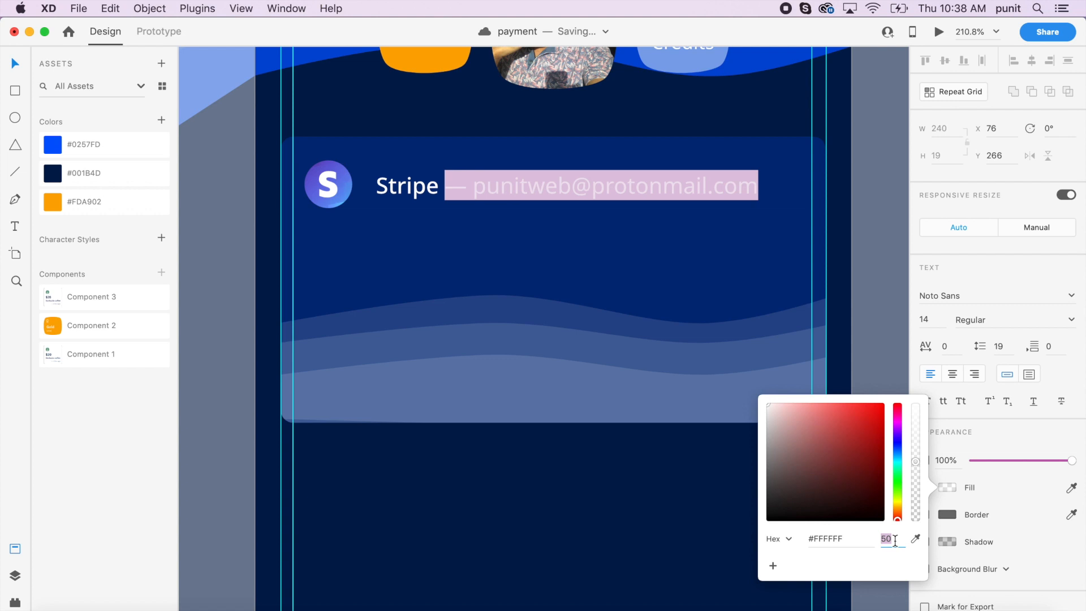
{"action": "type", "text": "5"}
{"action": "key", "text": "Return"}
{"action": "left_click", "coordinate": [868, 339]}
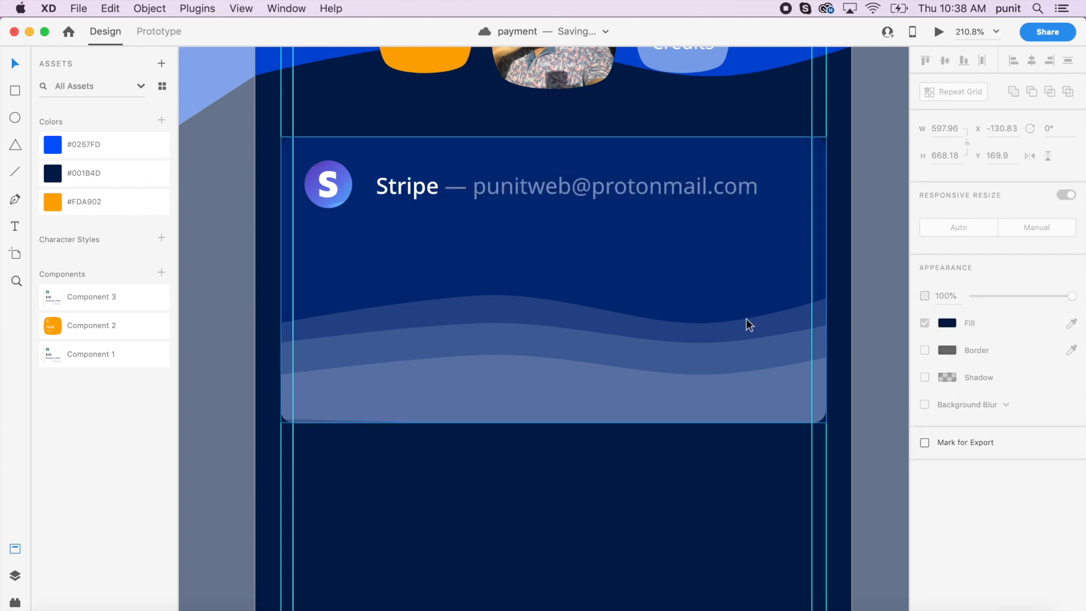
Add a white text label "Balance" on the card's wave area and set its size to 12.
{"action": "key", "text": "t"}
{"action": "left_click", "coordinate": [340, 317]}
{"action": "type", "text": "Balance"}
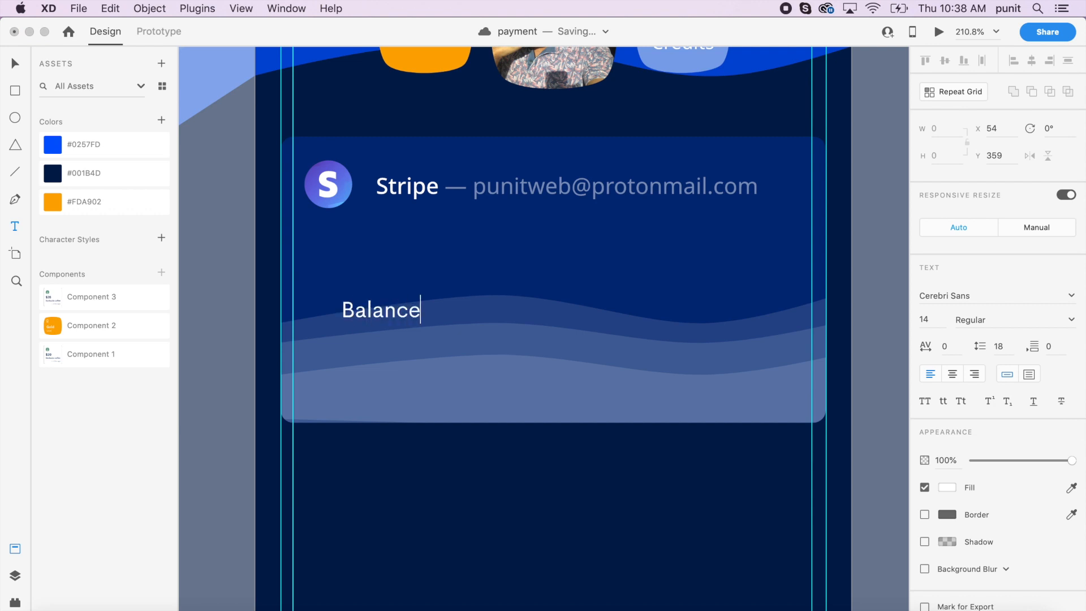
{"action": "key", "text": "Escape"}
{"action": "left_click", "coordinate": [393, 313]}
{"action": "key", "text": "Escape"}
{"action": "key", "text": "v"}
{"action": "left_click", "coordinate": [393, 314]}
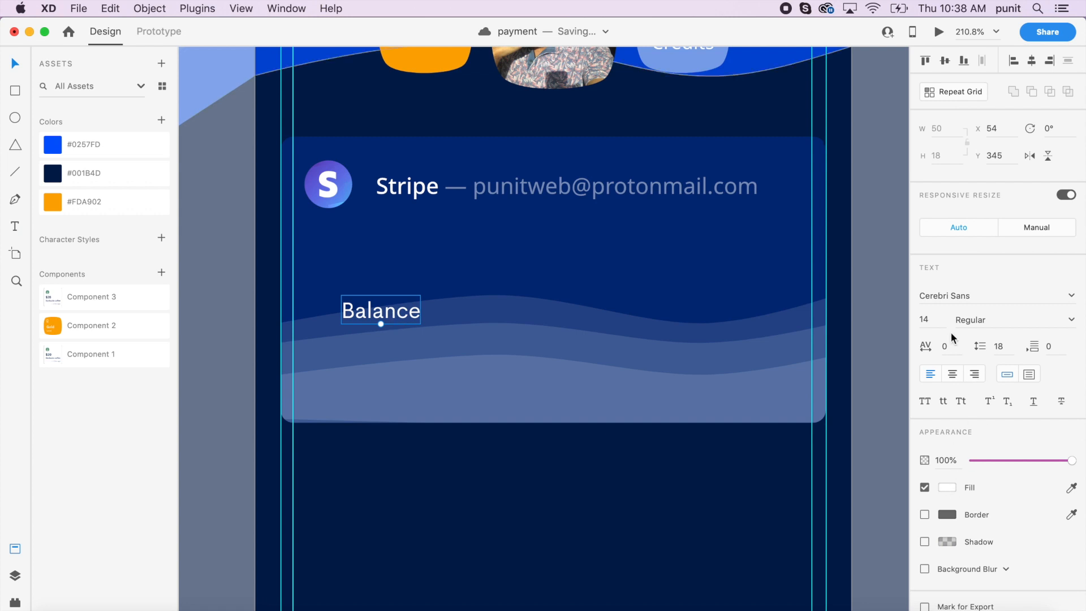
{"action": "left_click", "coordinate": [925, 319]}
{"action": "type", "text": "12"}
{"action": "key", "text": "Return"}
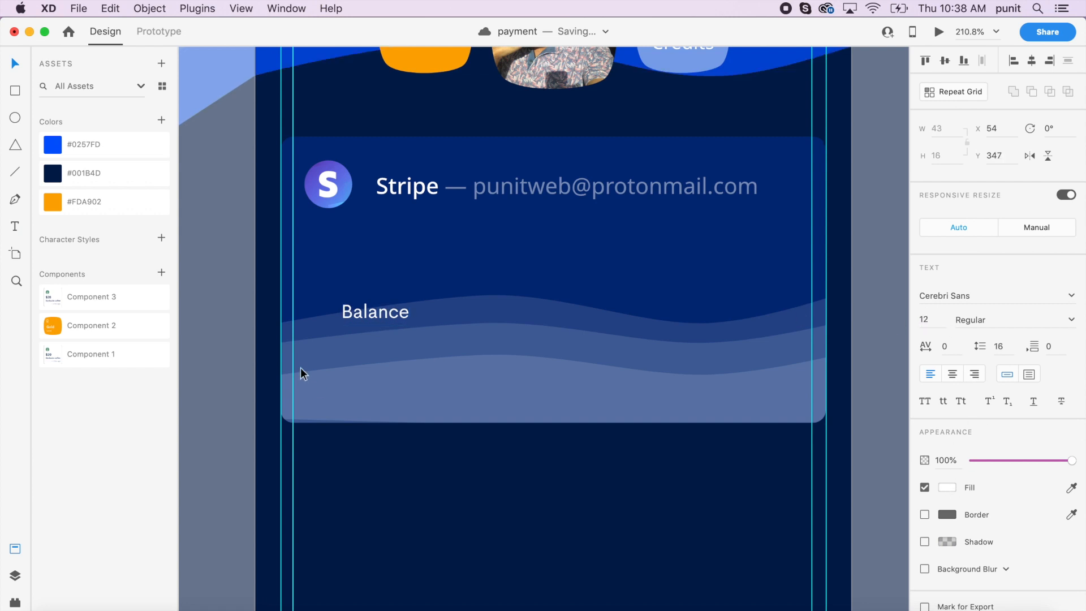
Move Balance to the card's lower left at X 31 and place a copy below it at Y 398 reading $0.00.
{"action": "left_click_drag", "start_coordinate": [385, 308], "coordinate": [347, 386]}
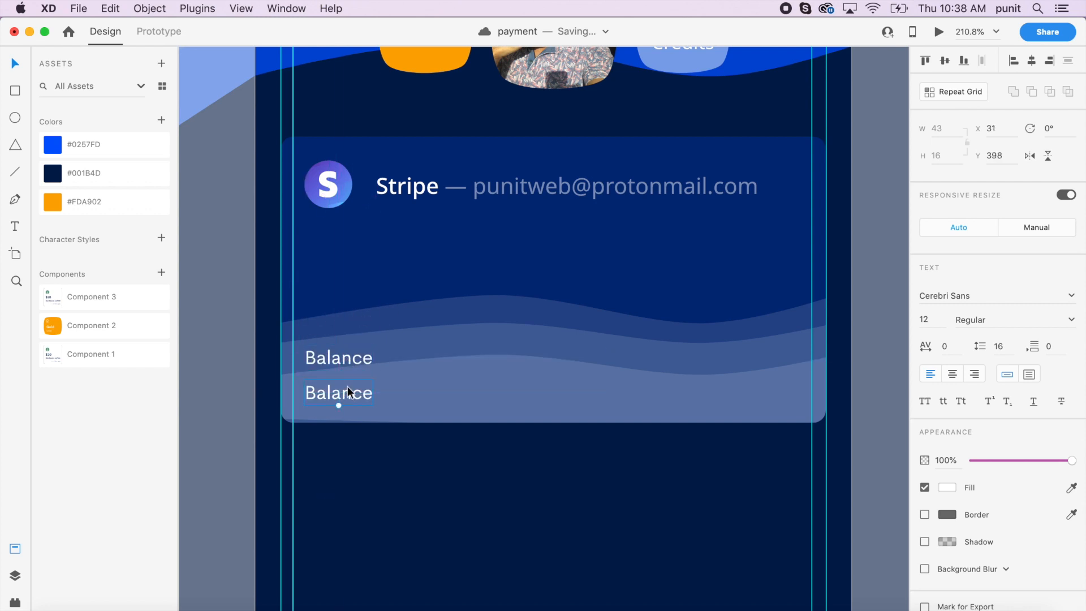
{"action": "double_click", "coordinate": [347, 387]}
{"action": "type", "text": "$0.00"}
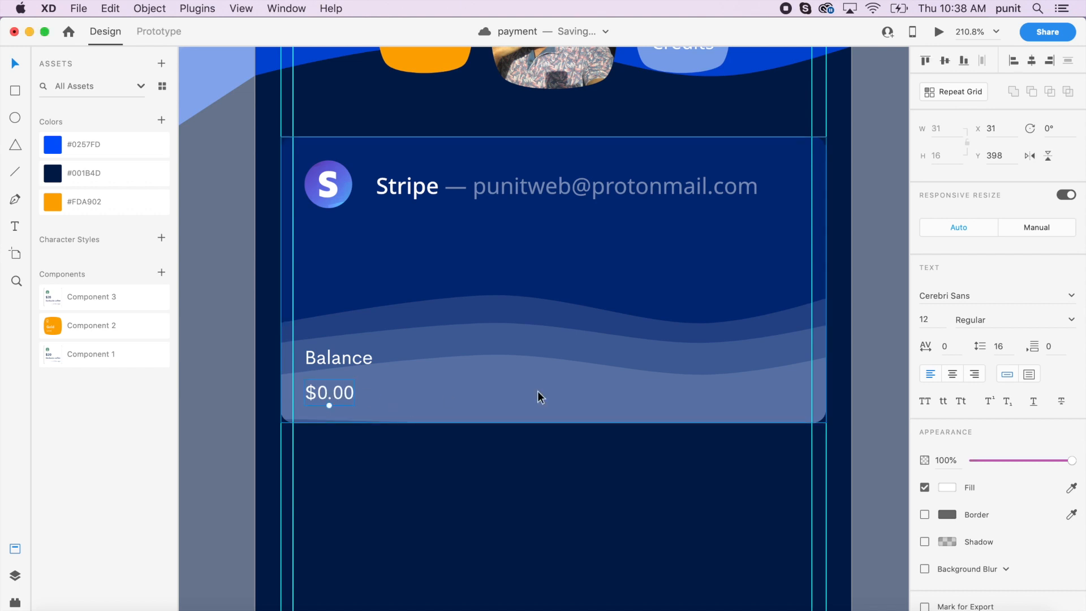
{"action": "key", "text": "Escape"}
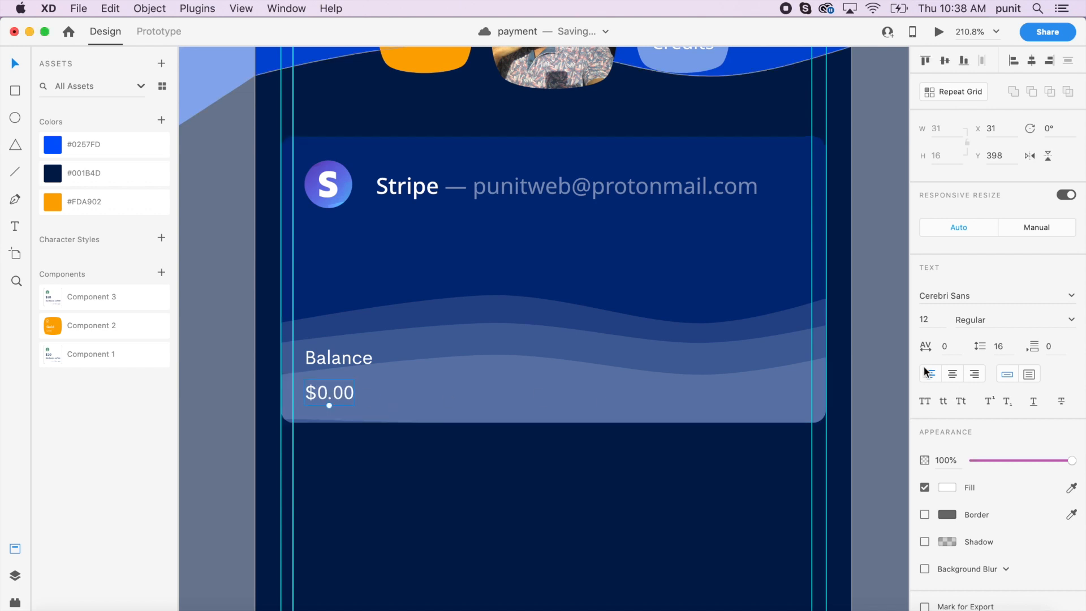
Try the $0.00 amount at font sizes 16 and 14.
{"action": "left_click", "coordinate": [930, 327]}
{"action": "type", "text": "1"}
{"action": "key", "text": "Return"}
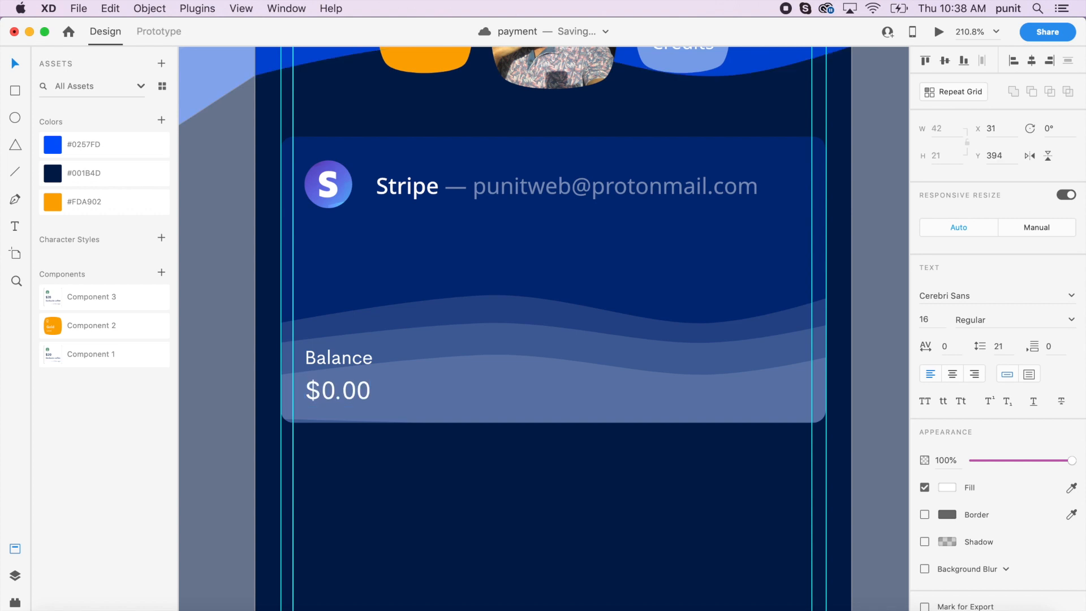
{"action": "left_click", "coordinate": [938, 315]}
{"action": "type", "text": "14"}
{"action": "key", "text": "Return"}
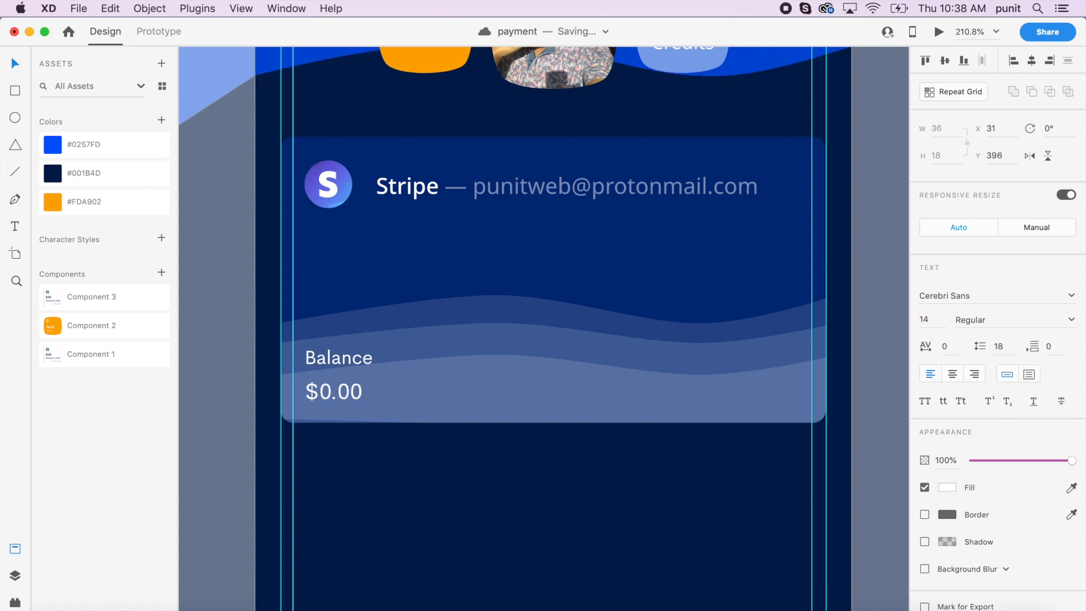
{"action": "left_click", "coordinate": [938, 316]}
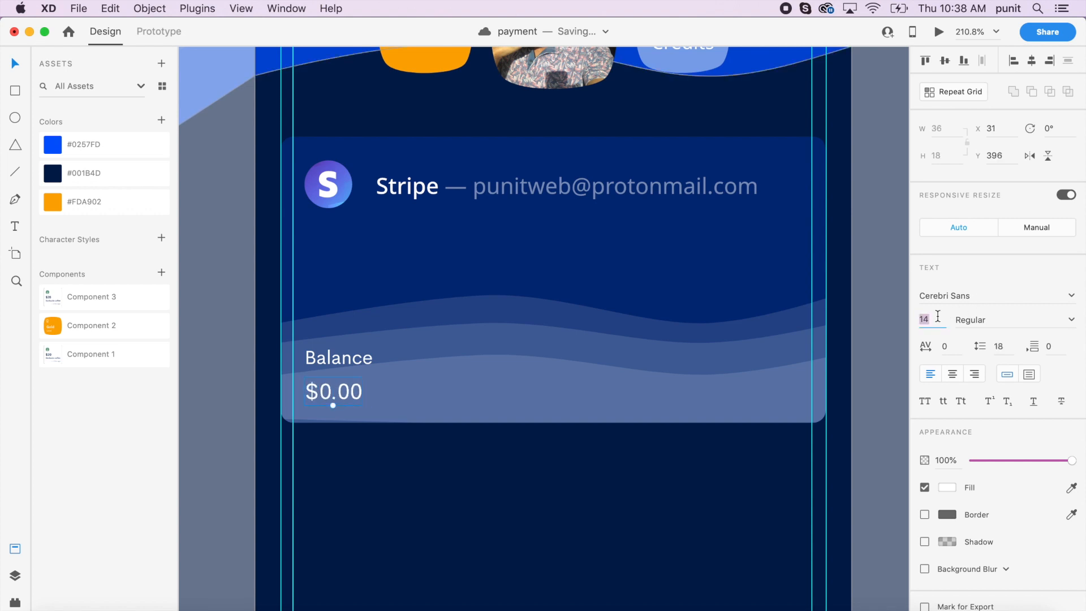
Make the $0.00 amount Bold at font size 16.
{"action": "left_click", "coordinate": [1071, 320]}
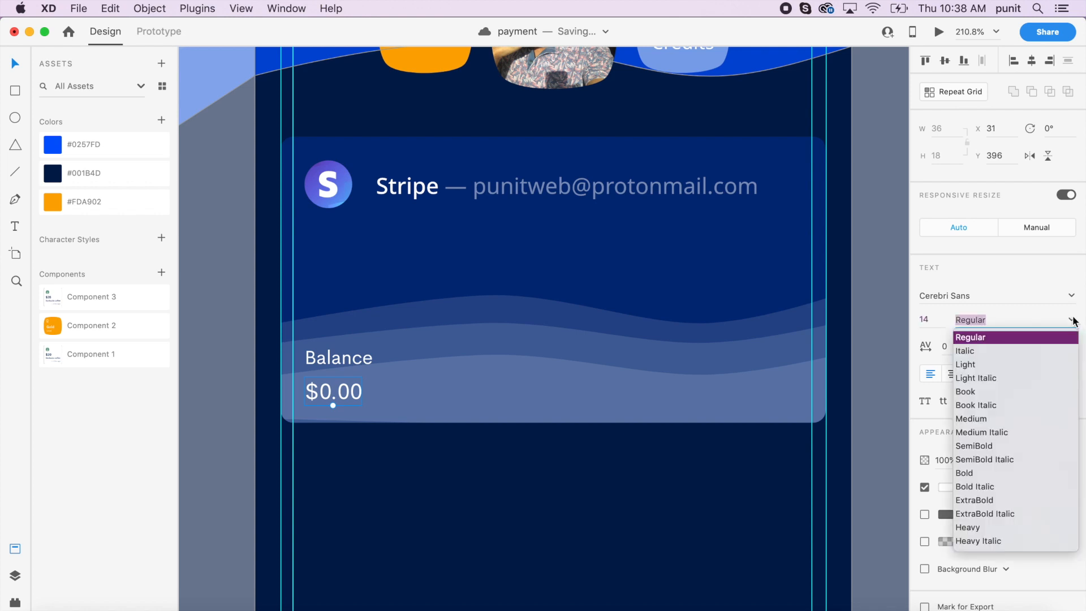
{"action": "left_click", "coordinate": [972, 472]}
{"action": "left_click", "coordinate": [930, 317]}
{"action": "type", "text": "16"}
{"action": "key", "text": "Return"}
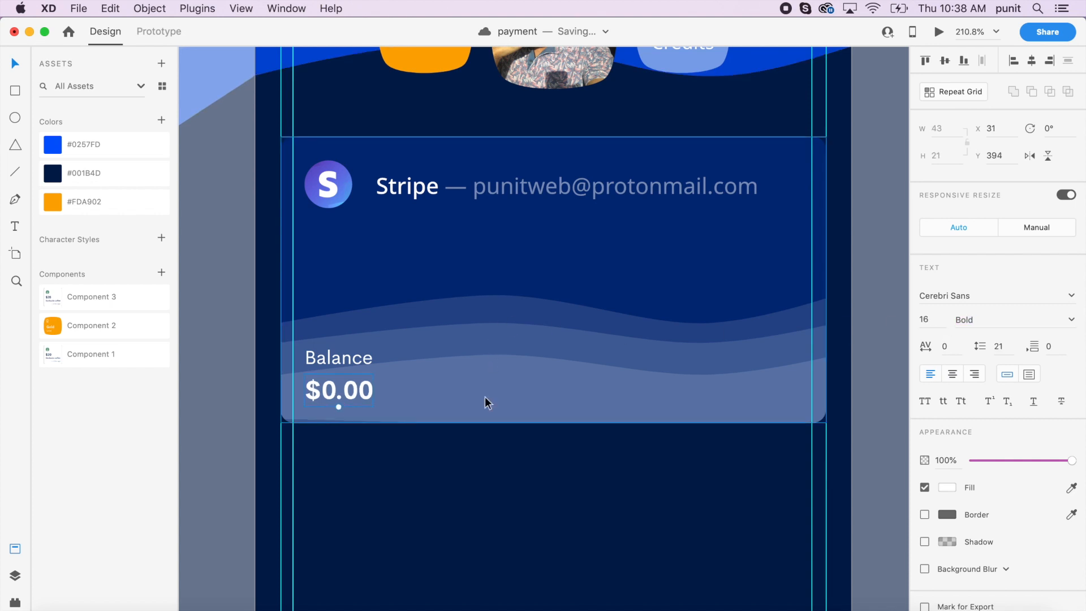
Nudge the $0.00 amount closer to the Balance label, to Y 393.
{"action": "left_click", "coordinate": [484, 467]}
{"action": "left_click", "coordinate": [345, 395]}
{"action": "left_click", "coordinate": [343, 359], "text": "shift"}
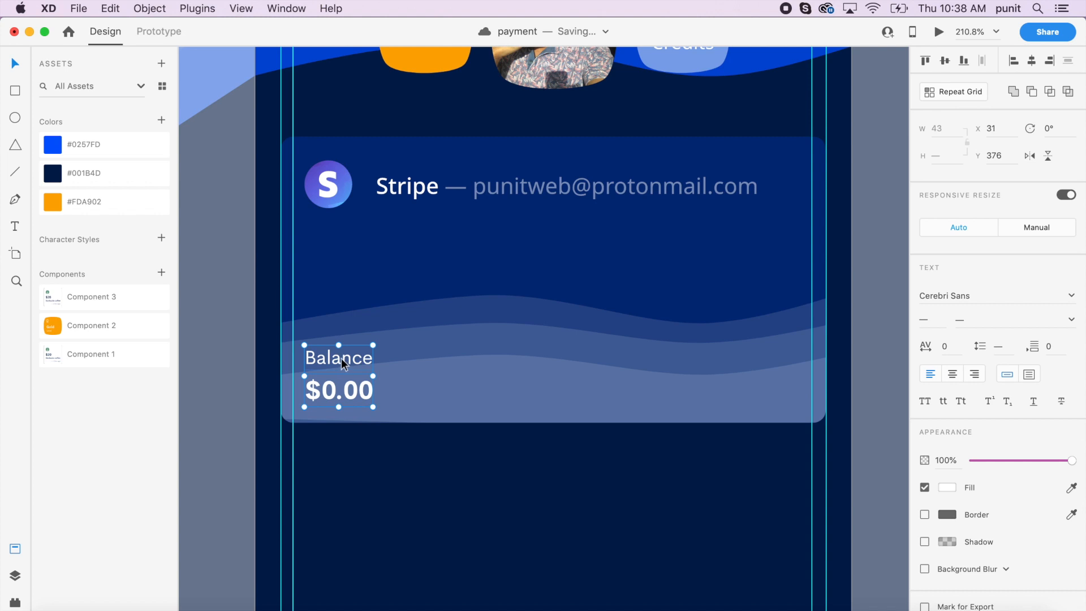
{"action": "scroll", "coordinate": [341, 364], "scroll_direction": "up", "scroll_amount": 5}
{"action": "left_click", "coordinate": [405, 432]}
{"action": "left_click", "coordinate": [389, 428]}
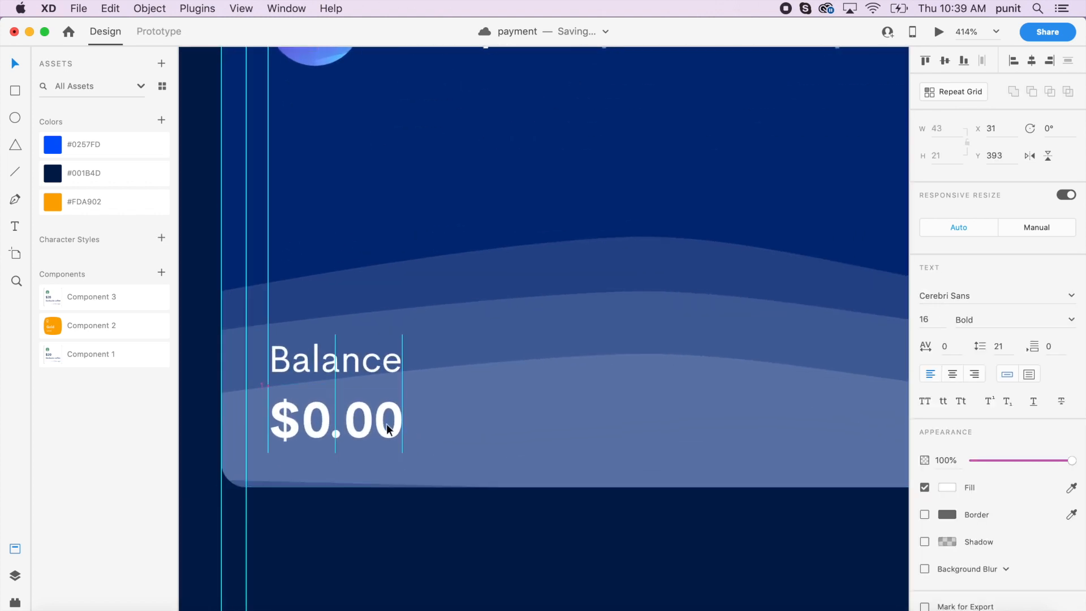
{"action": "left_click_drag", "start_coordinate": [388, 428], "coordinate": [388, 427]}
Move the Balance label and the $0.00 amount up together to Y 373, checking their distance to the card's edges.
{"action": "left_click", "coordinate": [376, 370], "text": "shift"}
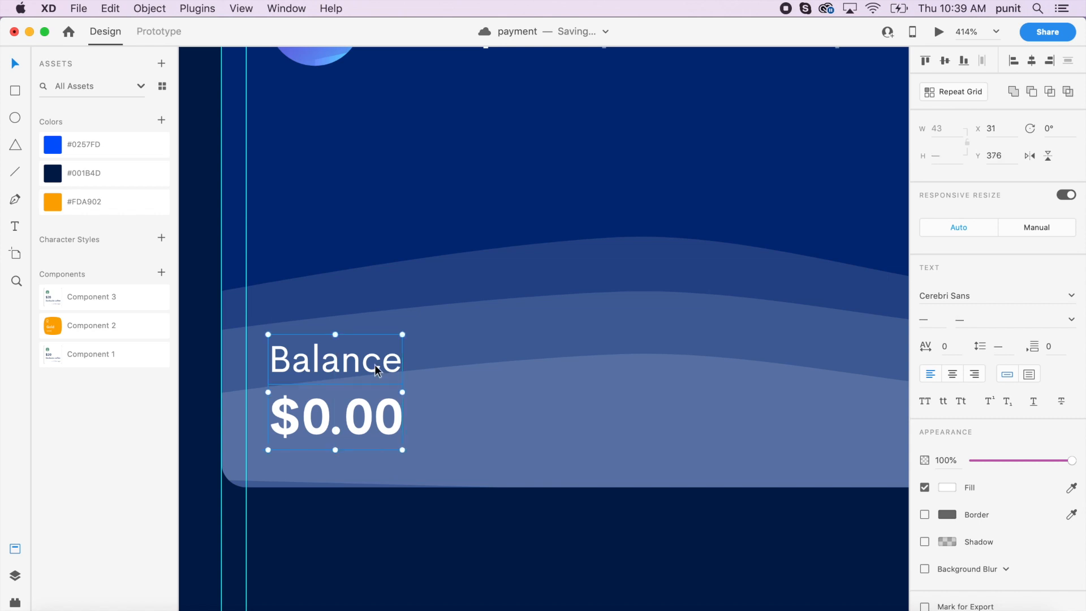
{"action": "scroll", "coordinate": [375, 367], "scroll_direction": "down", "scroll_amount": 5}
{"action": "left_click_drag", "start_coordinate": [375, 365], "coordinate": [374, 363]}
{"action": "key", "text": "alt"}
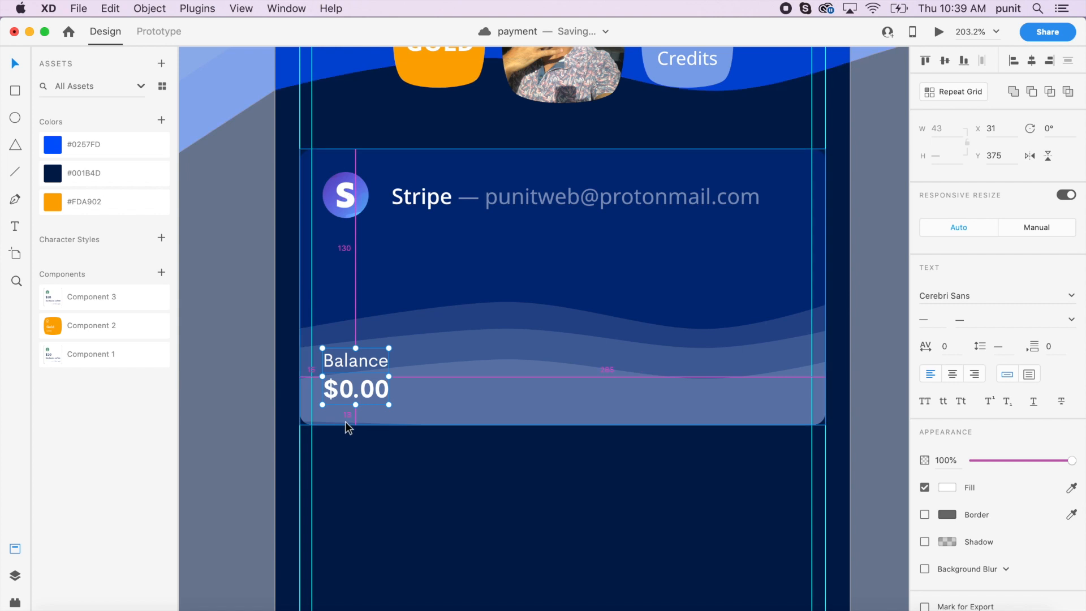
{"action": "key", "text": "Up"}
{"action": "key", "text": "Up"}
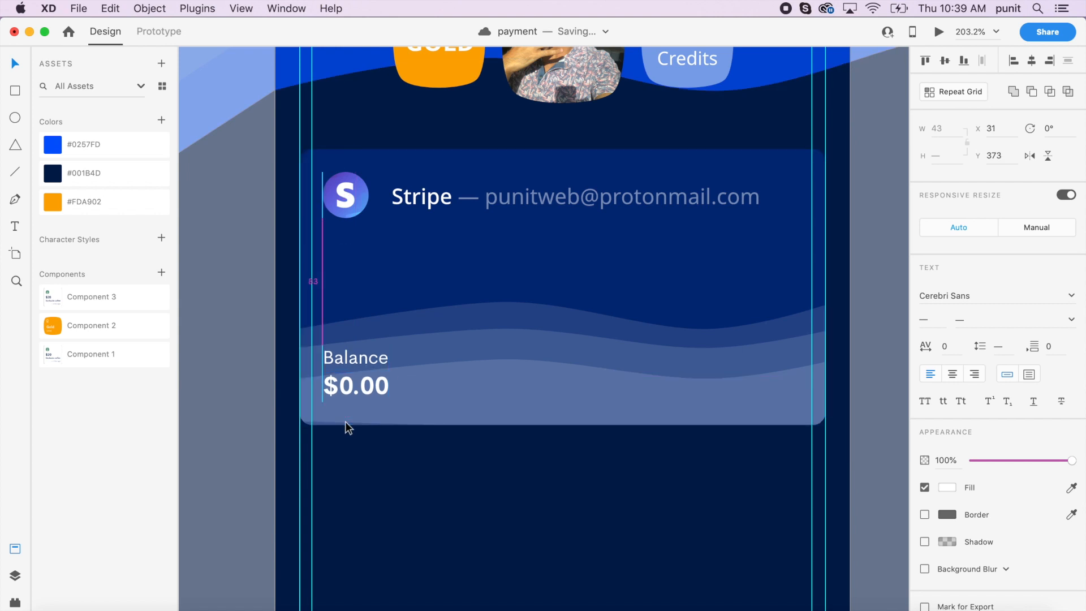
Draw a white rectangle about 89 wide in the card's lower right corner and shorten it from its upper edge to 24 high.
{"action": "scroll", "coordinate": [345, 422], "scroll_direction": "up", "scroll_amount": 2}
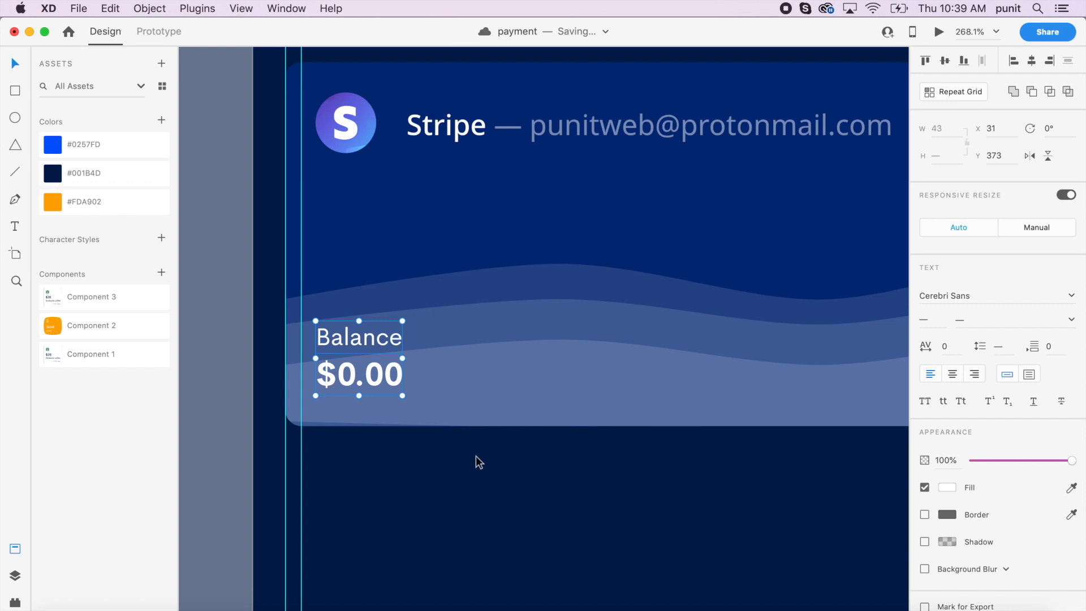
{"action": "key", "text": "r"}
{"action": "scroll", "coordinate": [476, 455], "scroll_direction": "right", "scroll_amount": 5}
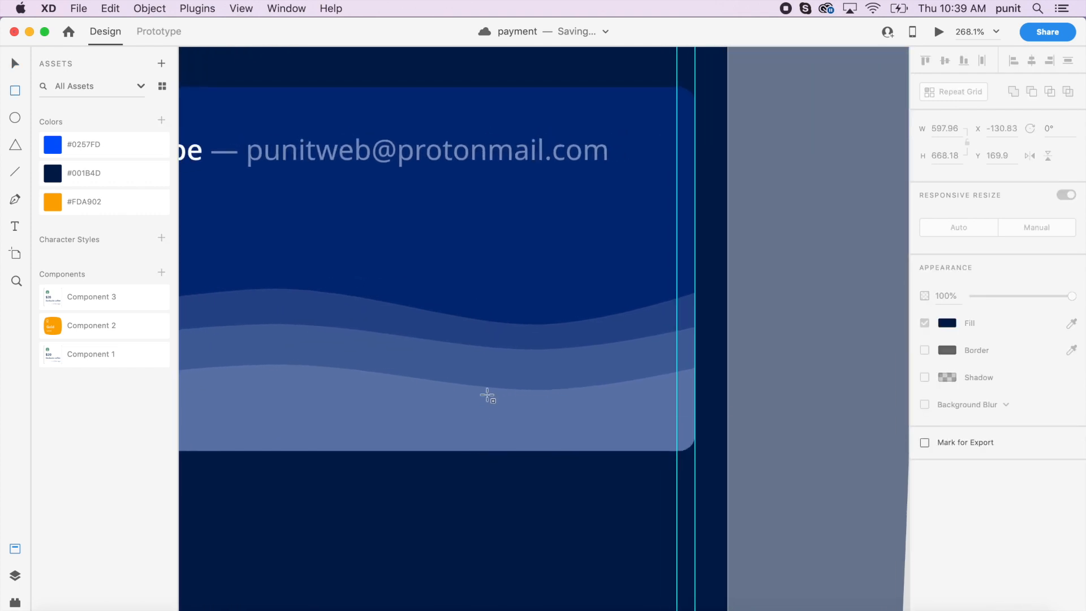
{"action": "left_click_drag", "start_coordinate": [498, 365], "coordinate": [676, 422]}
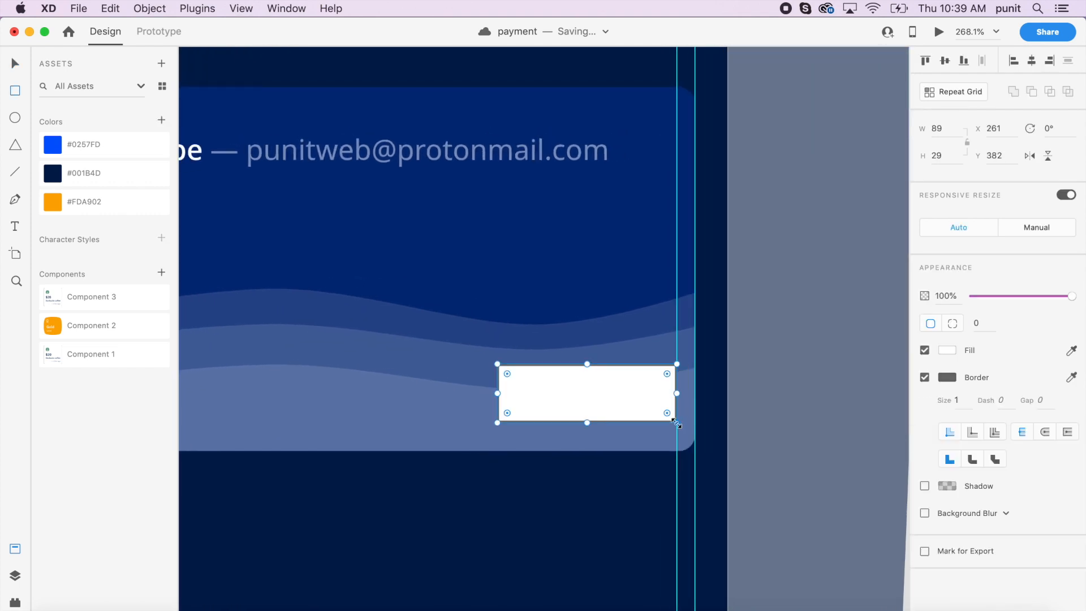
{"action": "left_click", "coordinate": [633, 413]}
{"action": "left_click_drag", "start_coordinate": [589, 362], "coordinate": [588, 374]}
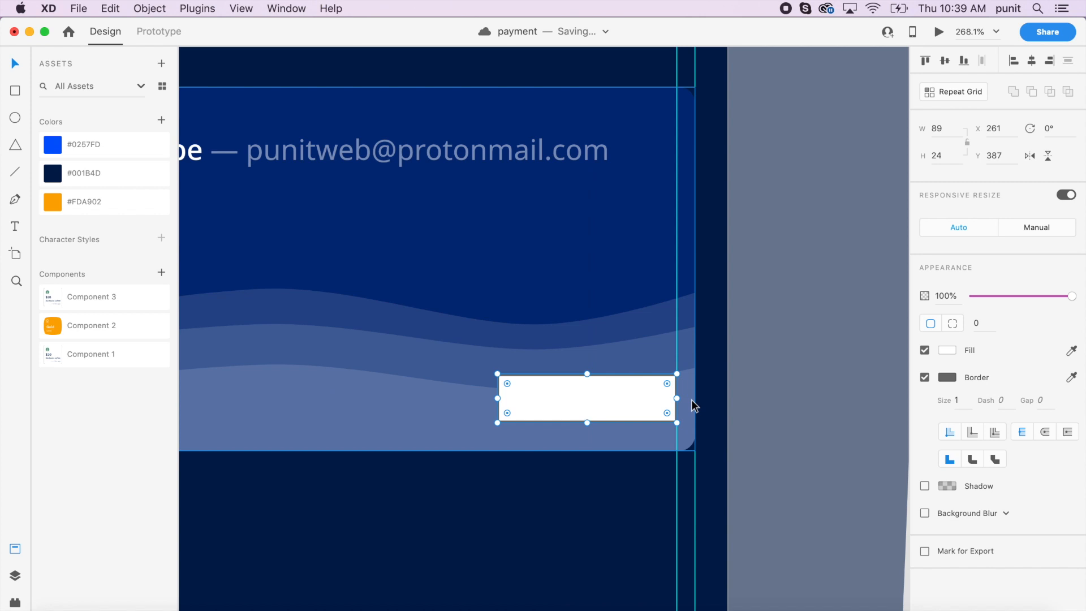
Shift the white rectangle left to X 255, checking its spacing to the card's edges.
{"action": "key", "text": "shift+Left"}
{"action": "key", "text": "Right"}
{"action": "key", "text": "Right"}
{"action": "key", "text": "Right"}
{"action": "key", "text": "alt"}
{"action": "key", "text": "Right"}
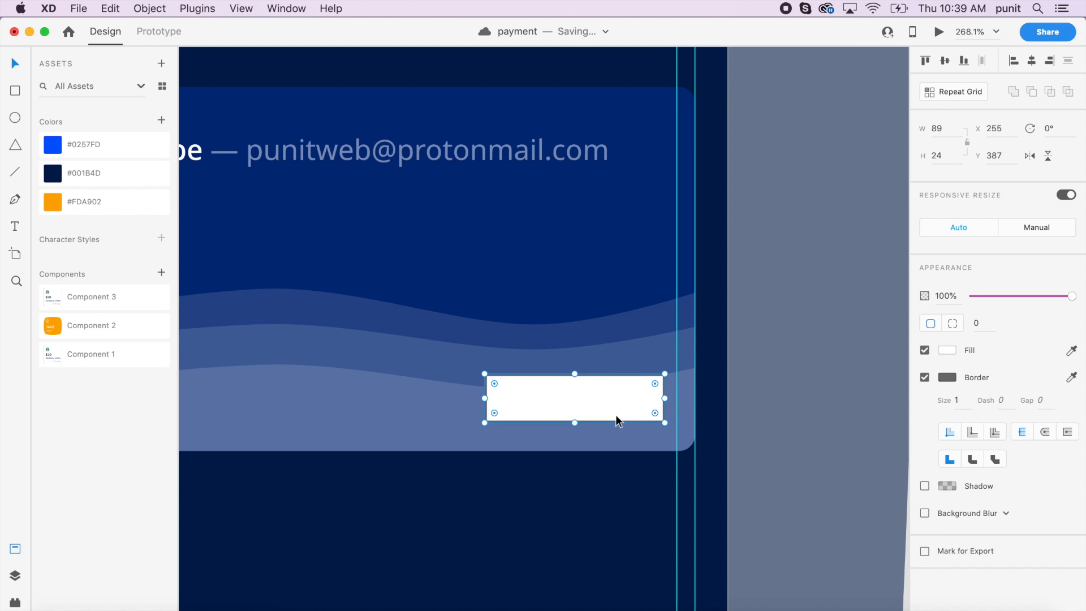
Nudge the white rectangle vertically to Y 388, checking its spacing to the card's edges.
{"action": "scroll", "coordinate": [621, 443], "scroll_direction": "up", "scroll_amount": 5}
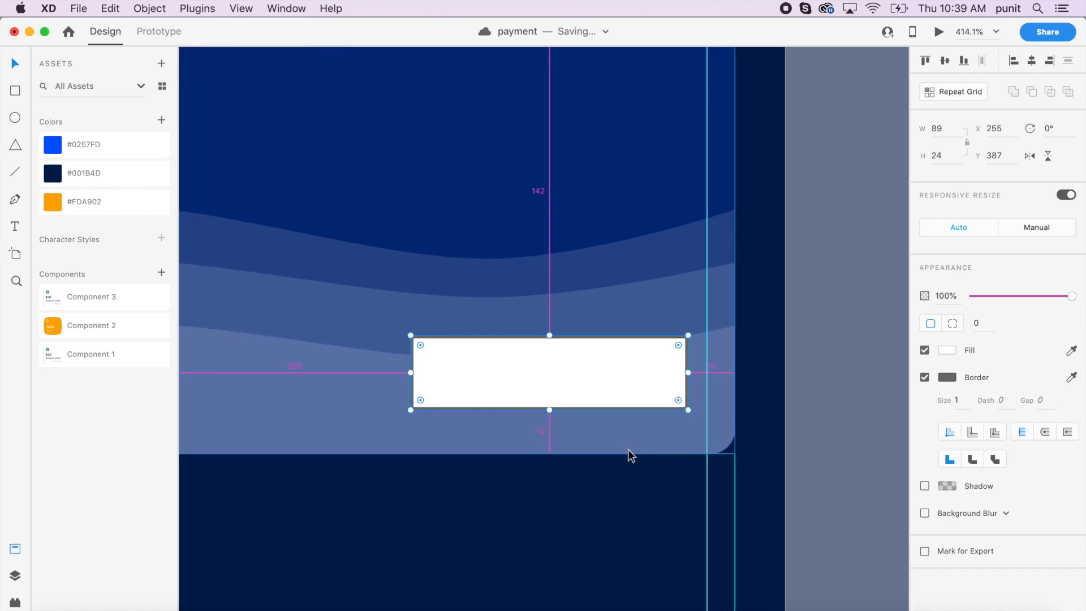
{"action": "key", "text": "Up"}
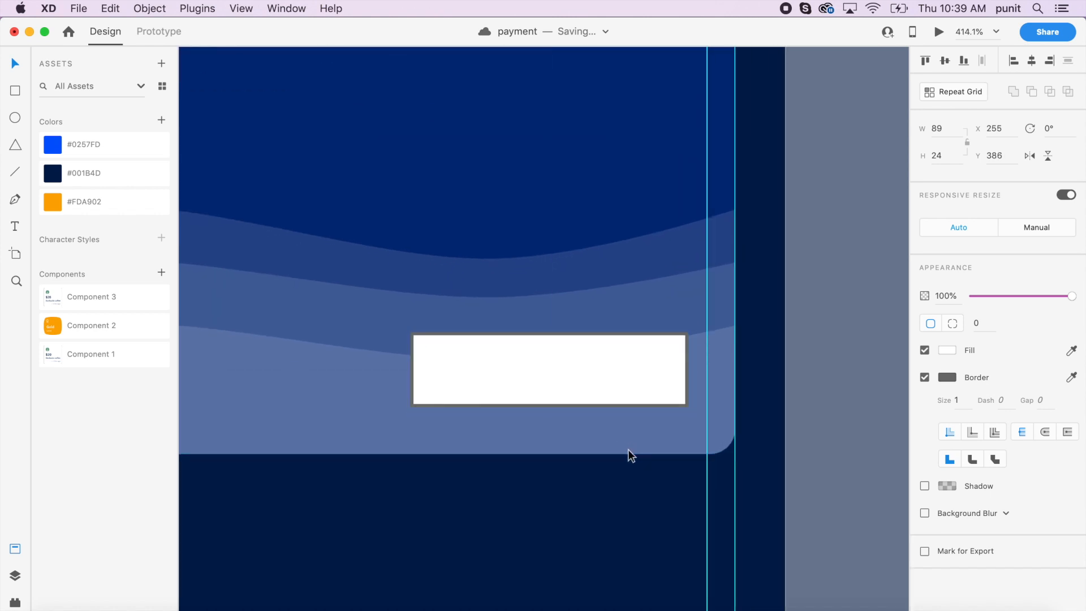
{"action": "scroll", "coordinate": [628, 450], "scroll_direction": "down", "scroll_amount": 5}
{"action": "scroll", "coordinate": [628, 449], "scroll_direction": "left", "scroll_amount": 3}
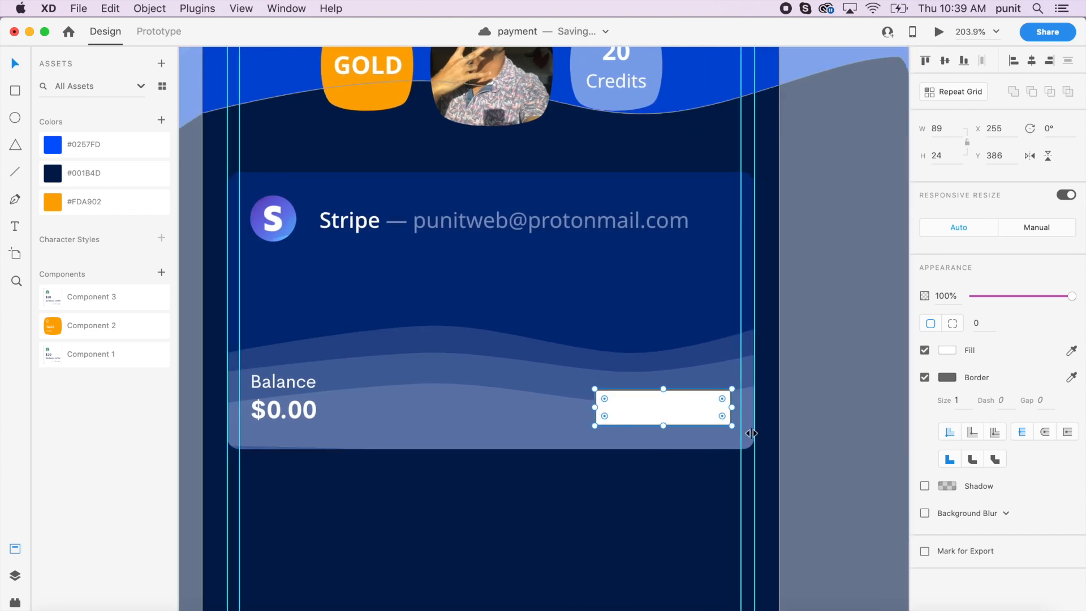
{"action": "key", "text": "Down"}
{"action": "key", "text": "Down"}
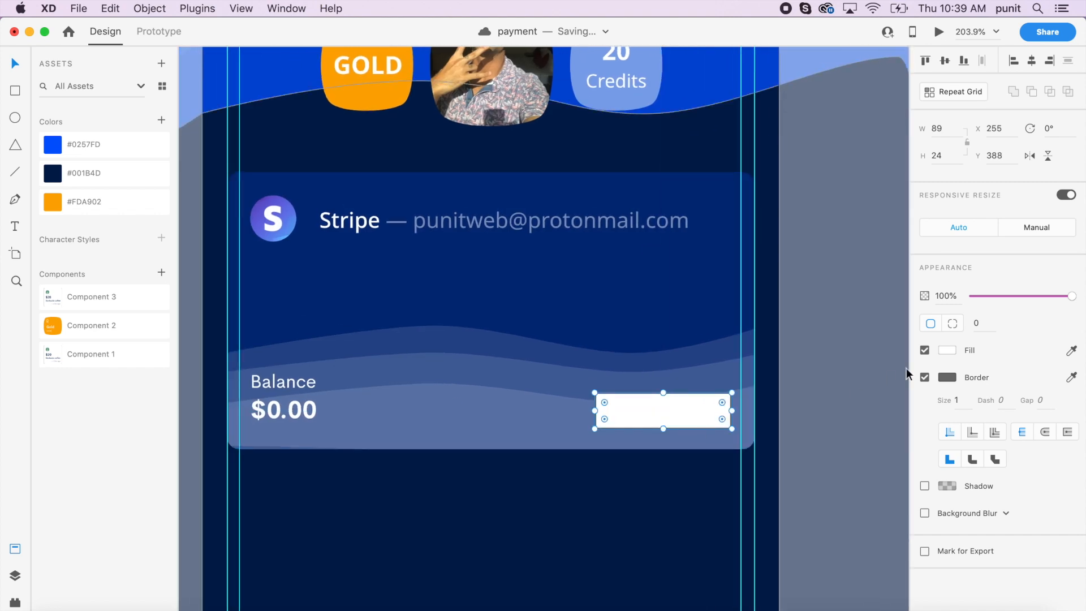
Turn the white rectangle into a borderless pill with a corner radius of 50 and 50% opacity.
{"action": "left_click", "coordinate": [925, 377]}
{"action": "left_click", "coordinate": [985, 321]}
{"action": "key", "text": "Return"}
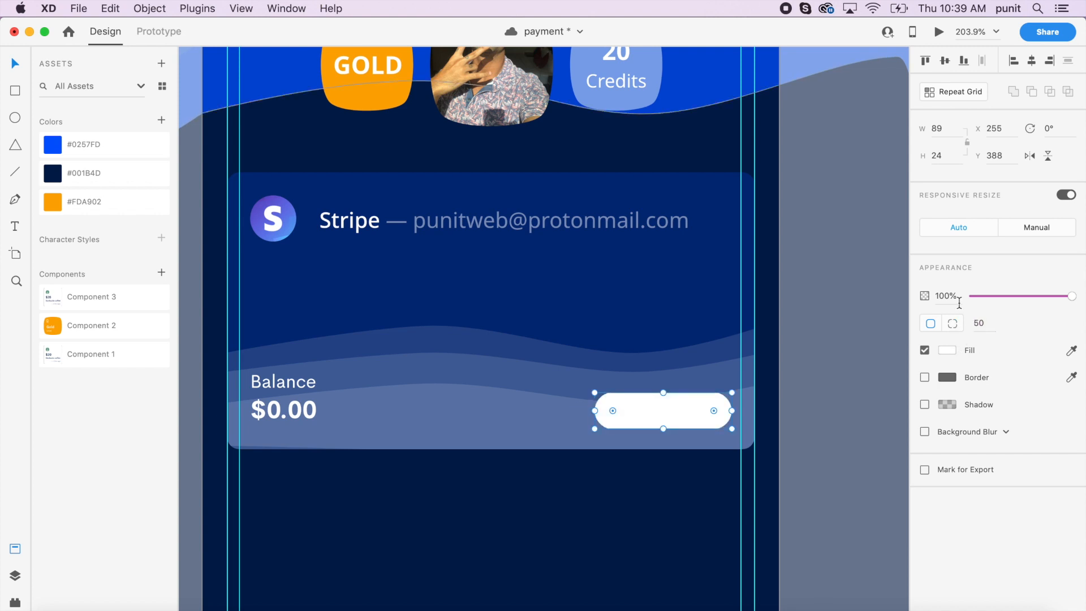
{"action": "left_click", "coordinate": [947, 297]}
{"action": "type", "text": "50"}
{"action": "key", "text": "Return"}
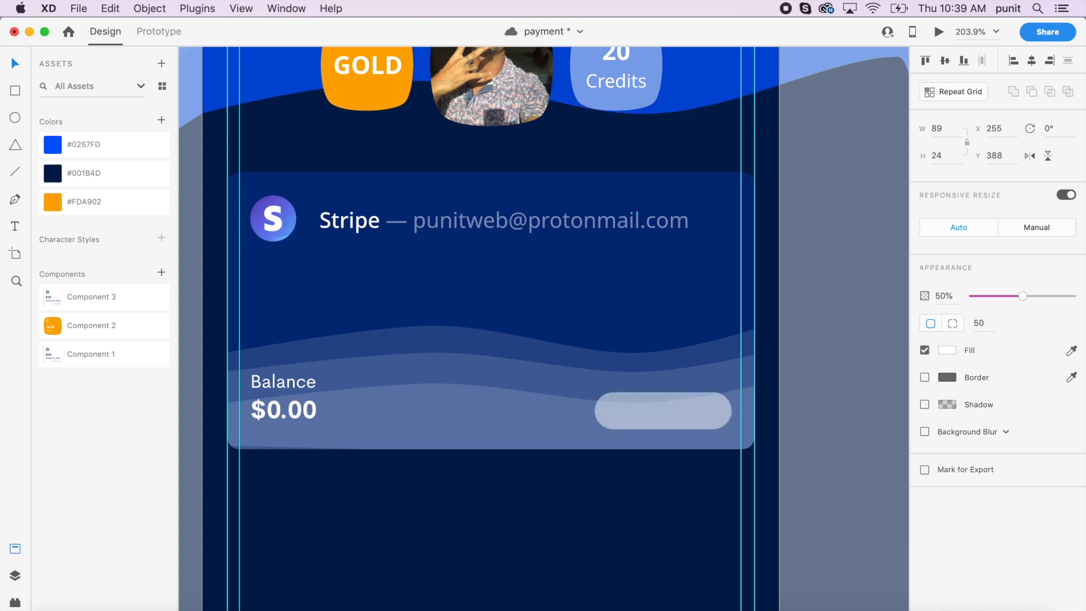
Add the text "Add Balance" over the translucent pill.
{"action": "key", "text": "t"}
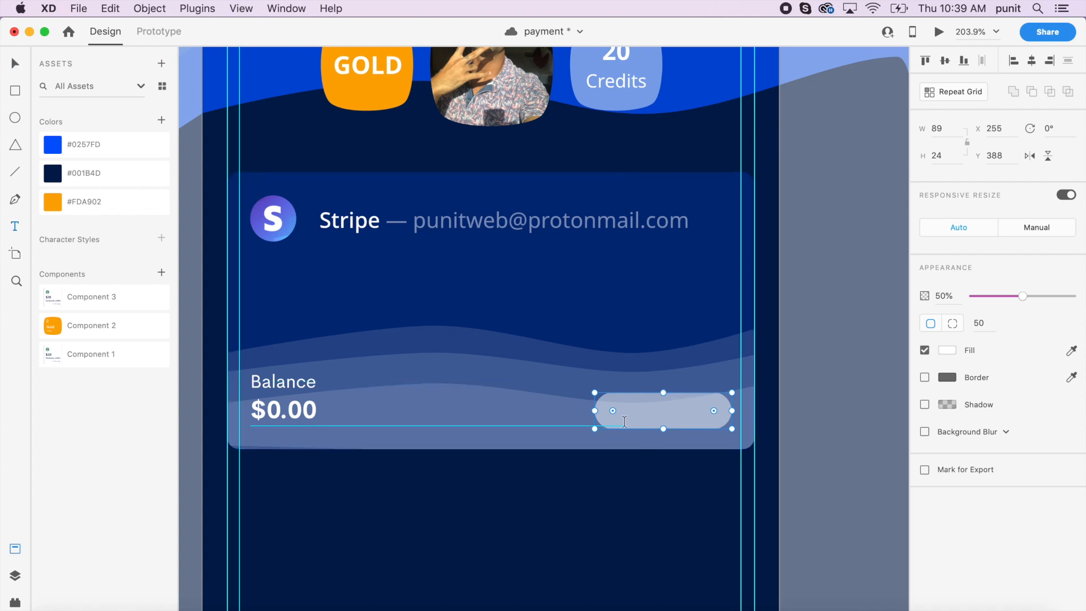
{"action": "left_click", "coordinate": [626, 421]}
{"action": "type", "text": "Add Ba"}
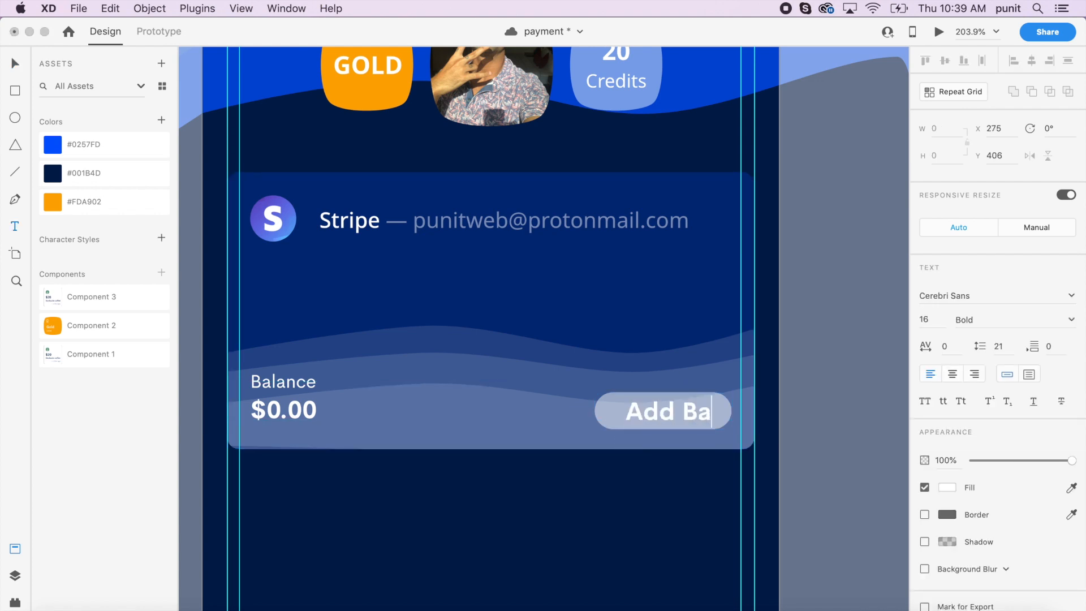
{"action": "type", "text": "lance"}
{"action": "key", "text": "Escape"}
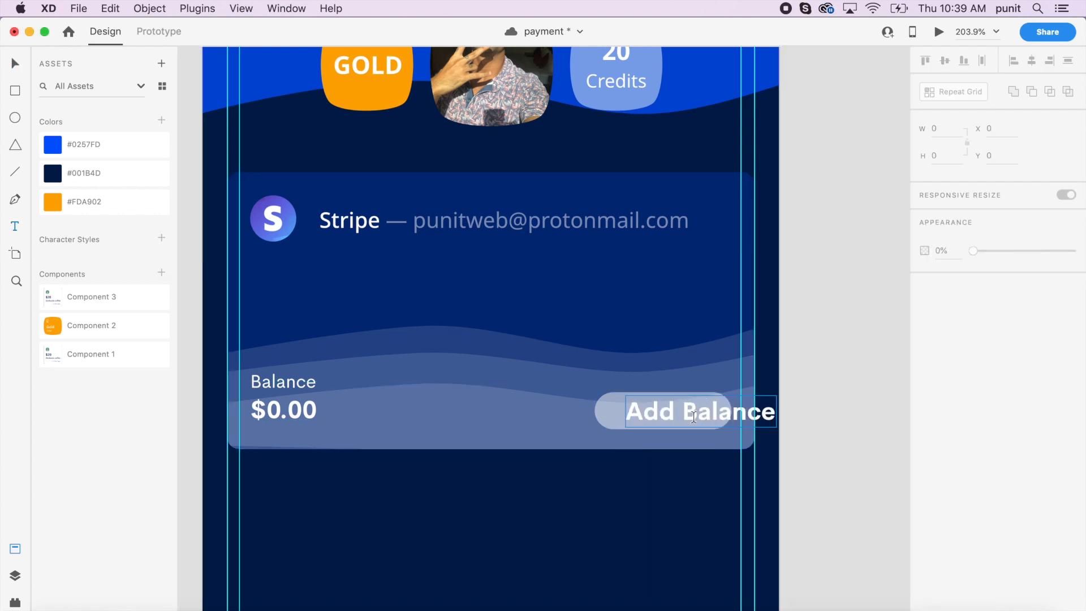
{"action": "key", "text": "Escape"}
Set the Add Balance text to size 12 Medium and centre it on the pill at X 264, Y 392.
{"action": "left_click", "coordinate": [693, 419]}
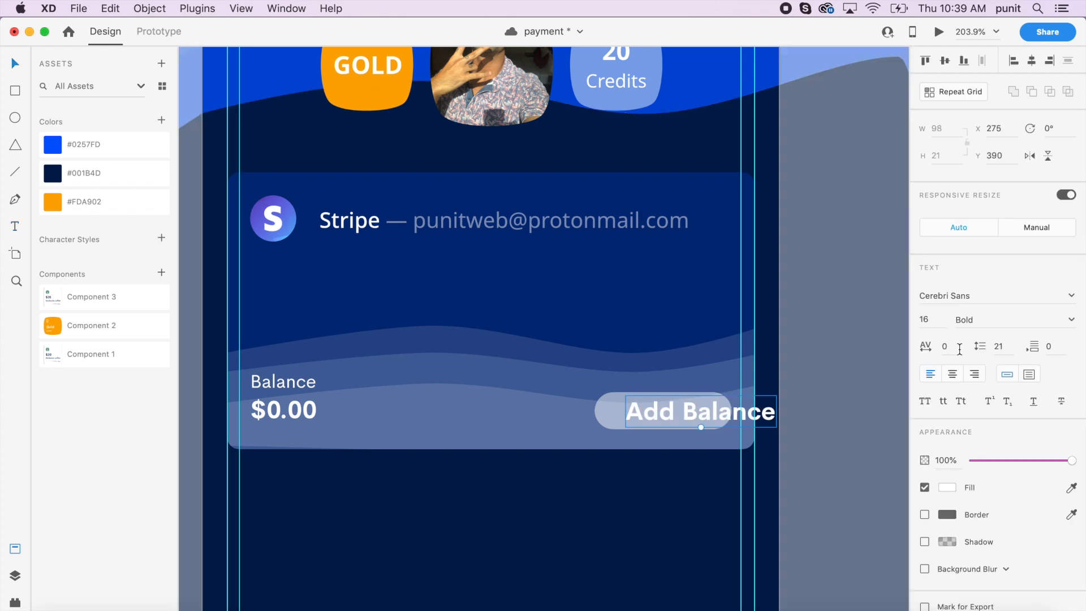
{"action": "type", "text": "12"}
{"action": "key", "text": "Return"}
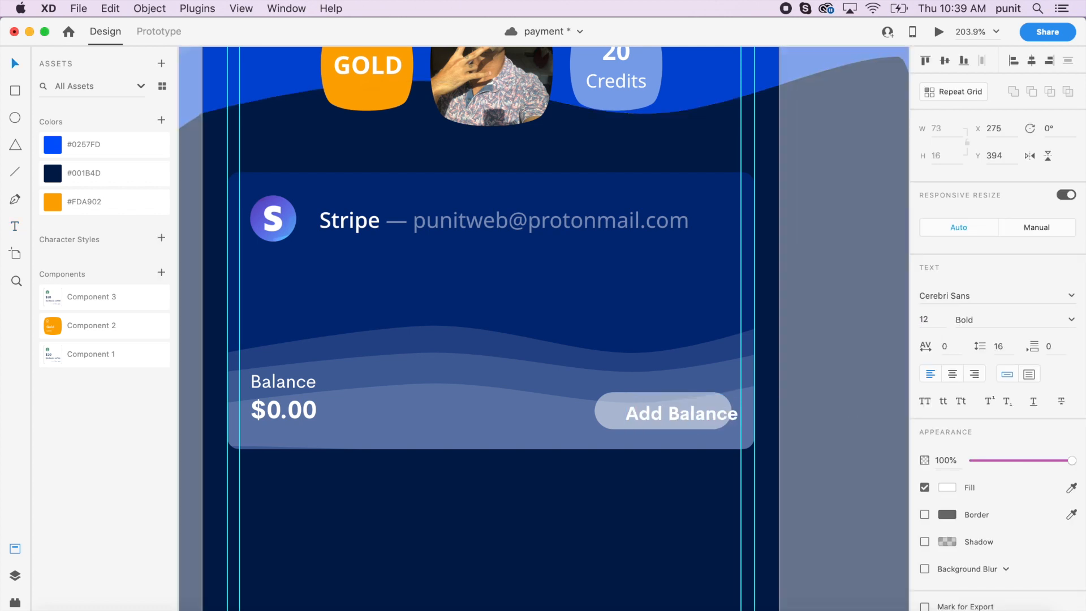
{"action": "left_click", "coordinate": [1071, 320]}
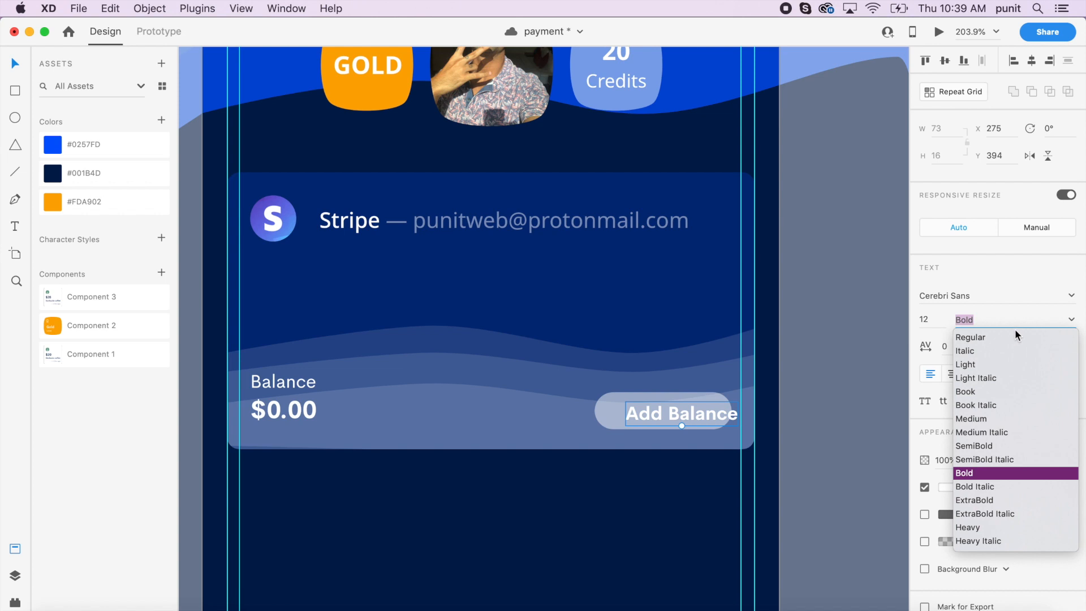
{"action": "left_click", "coordinate": [982, 418]}
{"action": "left_click_drag", "start_coordinate": [703, 418], "coordinate": [690, 416]}
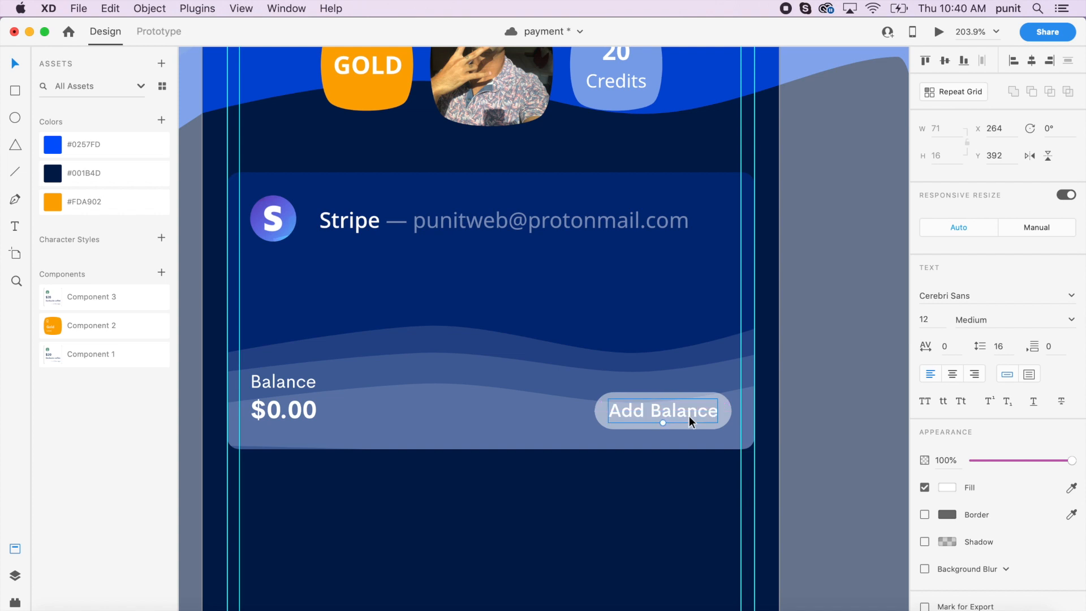
{"action": "left_click", "coordinate": [816, 436]}
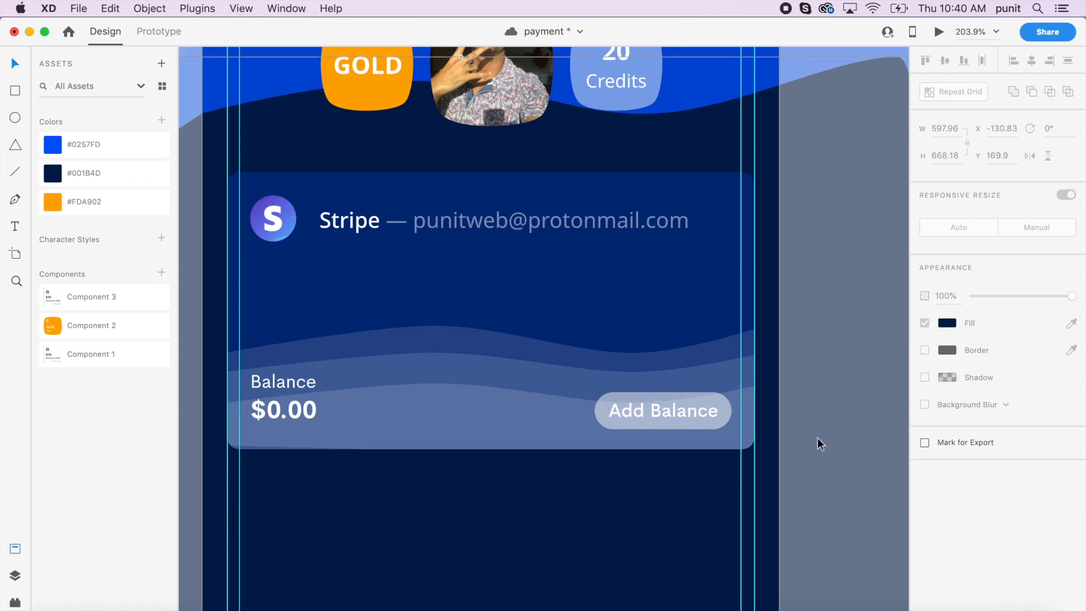
Group the Add Balance text with its translucent pill.
{"action": "left_click", "coordinate": [681, 414]}
{"action": "left_click", "coordinate": [724, 412], "text": "shift"}
{"action": "key", "text": "super+g"}
{"action": "left_click", "coordinate": [793, 399]}
Duplicate the card's blue background rectangle beside the card at X 364, Y 245.
{"action": "scroll", "coordinate": [793, 400], "scroll_direction": "down", "scroll_amount": 3}
{"action": "scroll", "coordinate": [793, 399], "scroll_direction": "down", "scroll_amount": 2}
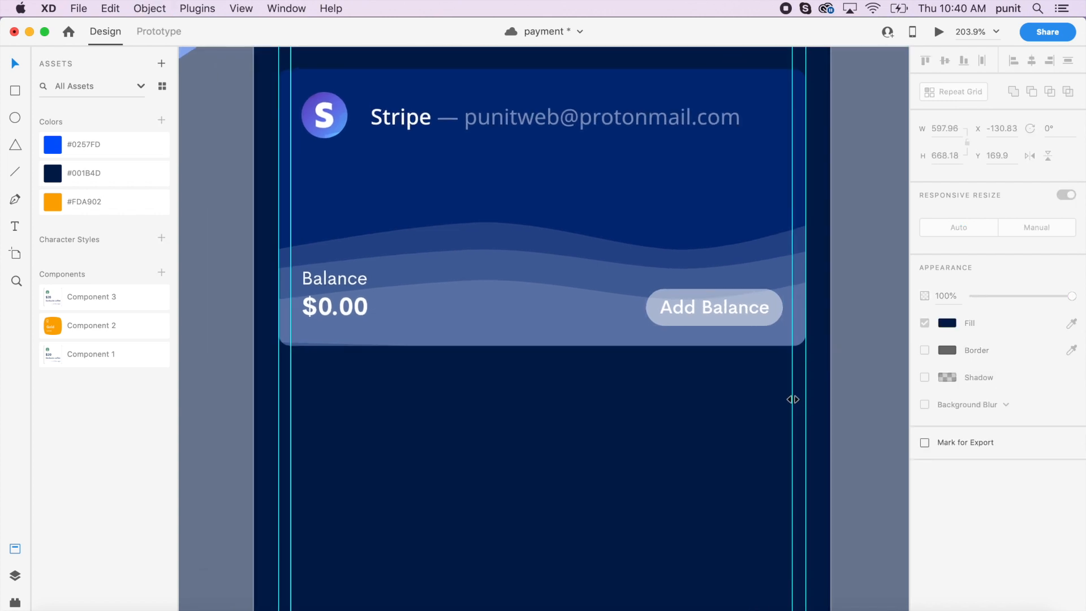
{"action": "scroll", "coordinate": [793, 400], "scroll_direction": "down", "scroll_amount": 3}
{"action": "scroll", "coordinate": [793, 399], "scroll_direction": "left", "scroll_amount": 2}
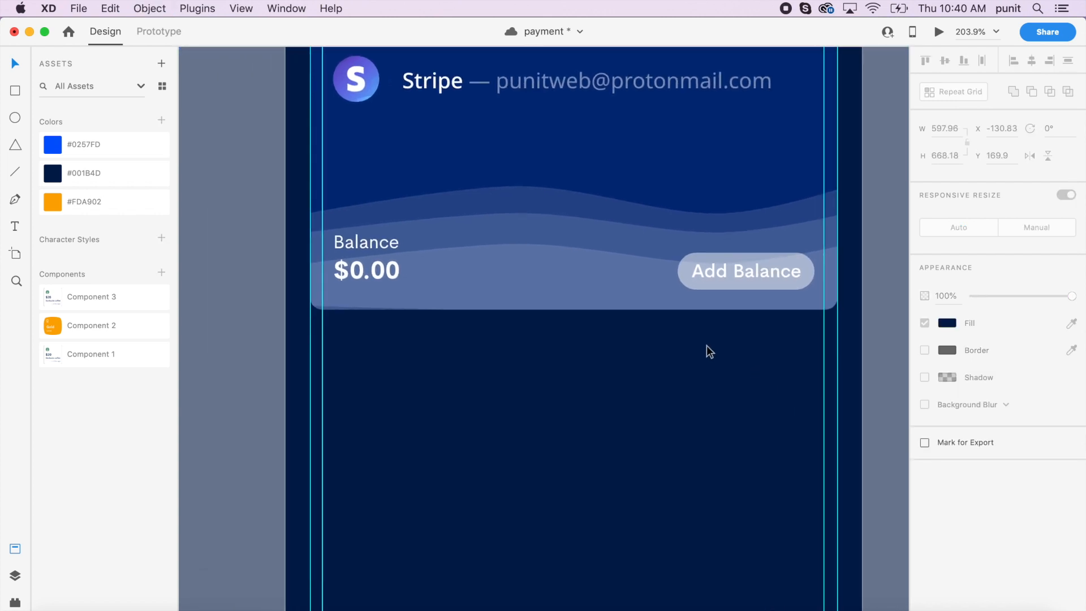
{"action": "scroll", "coordinate": [707, 346], "scroll_direction": "up", "scroll_amount": 7}
{"action": "scroll", "coordinate": [707, 346], "scroll_direction": "right", "scroll_amount": 4}
{"action": "left_click_drag", "start_coordinate": [649, 286], "coordinate": [783, 283]}
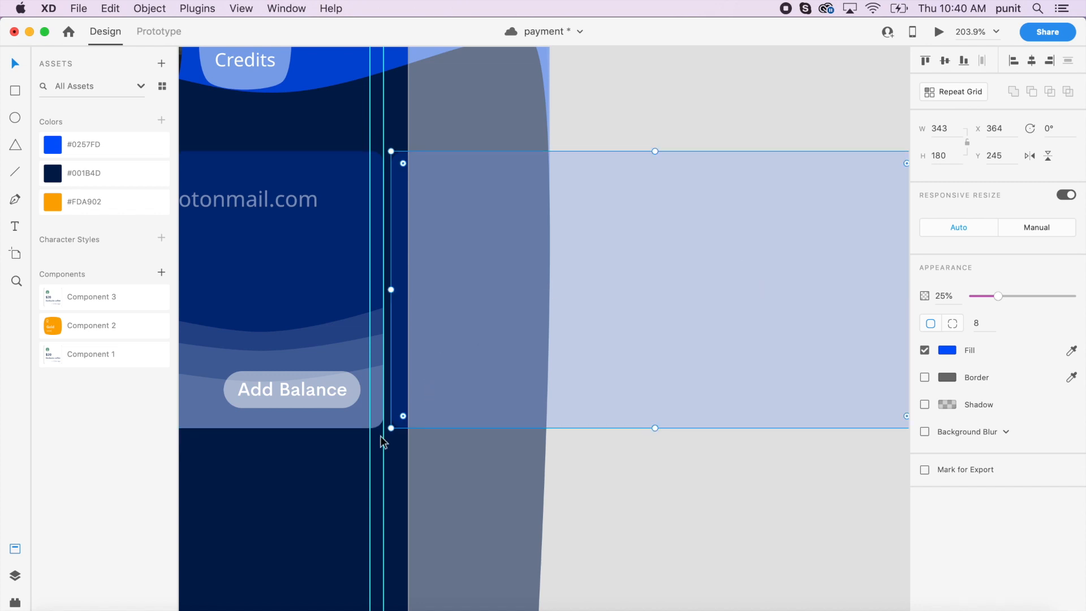
Scale the duplicated rectangle to 314 by 165 and place it just beside the card, vertically centred at Y 253.
{"action": "left_click_drag", "start_coordinate": [391, 429], "coordinate": [431, 406]}
{"action": "mouse_move", "coordinate": [496, 363]}
{"action": "left_mouse_down"}
{"action": "mouse_move", "coordinate": [464, 378]}
{"action": "mouse_move", "coordinate": [478, 354]}
{"action": "left_mouse_up"}
{"action": "key", "text": "Left"}
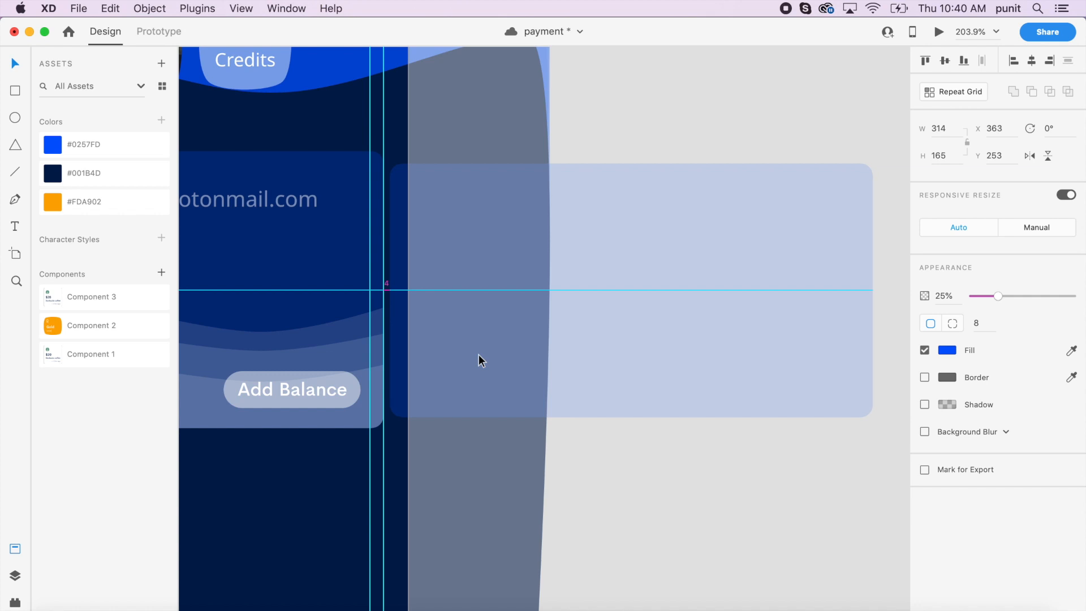
{"action": "key", "text": "Delete"}
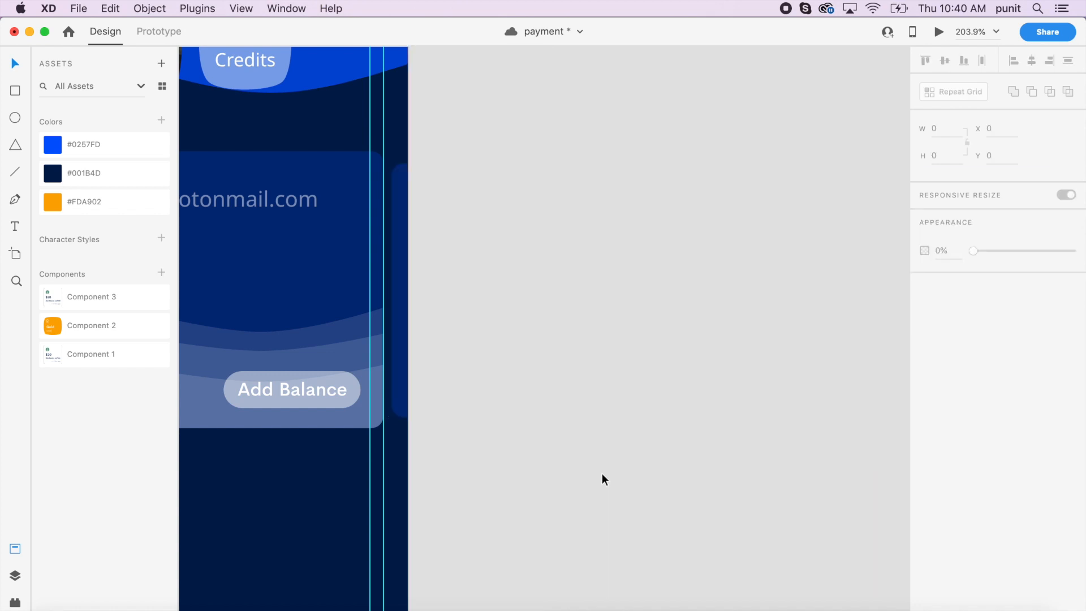
Save the document.
{"action": "scroll", "coordinate": [601, 473], "scroll_direction": "left", "scroll_amount": 5}
{"action": "scroll", "coordinate": [602, 473], "scroll_direction": "down", "scroll_amount": 3}
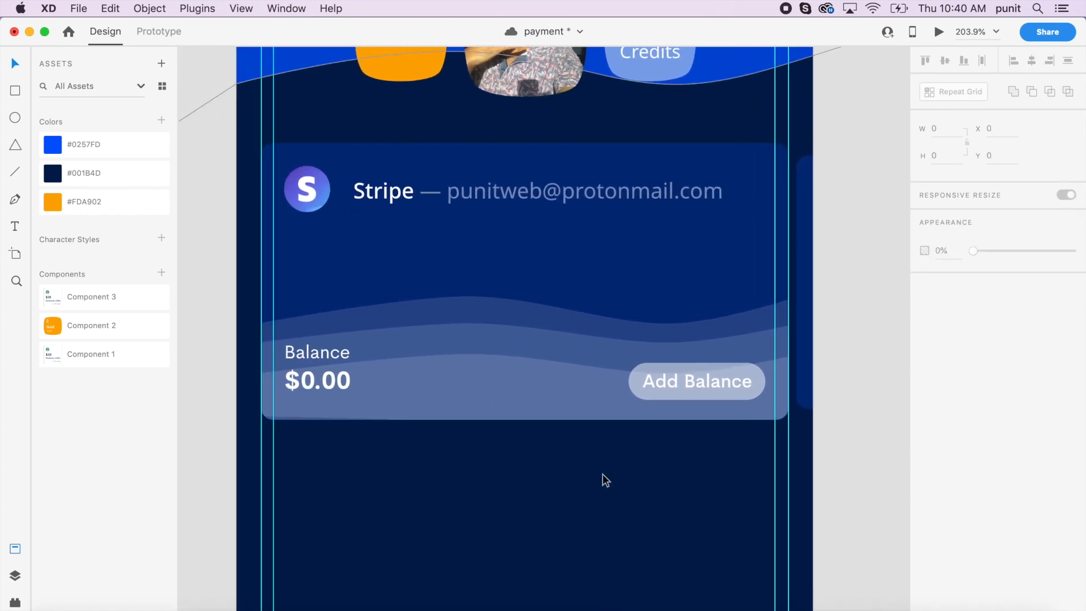
{"action": "scroll", "coordinate": [602, 473], "scroll_direction": "down", "scroll_amount": 1}
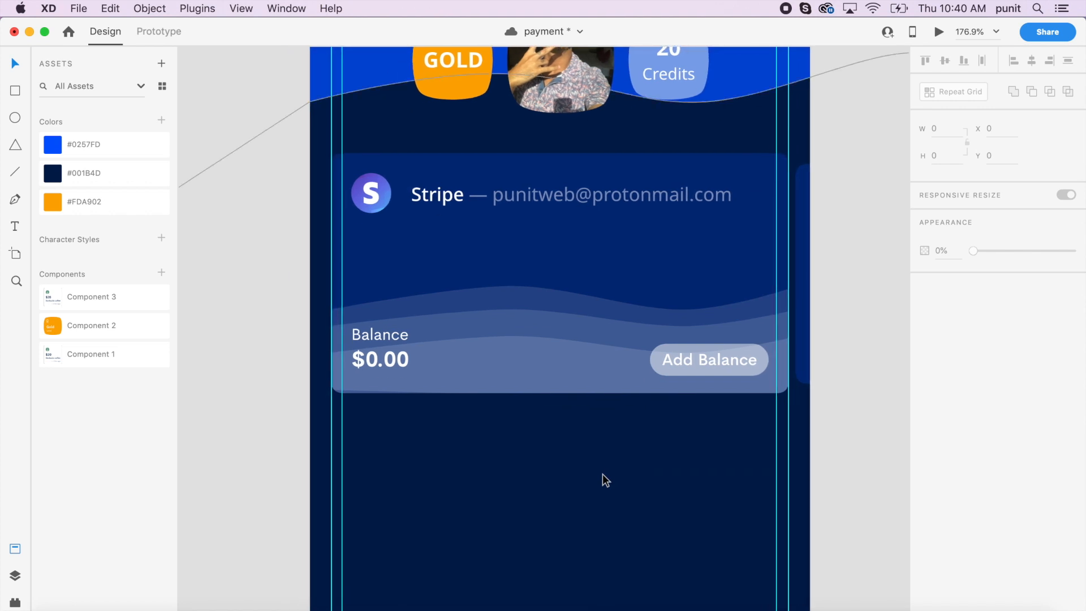
{"action": "key", "text": "super+s"}
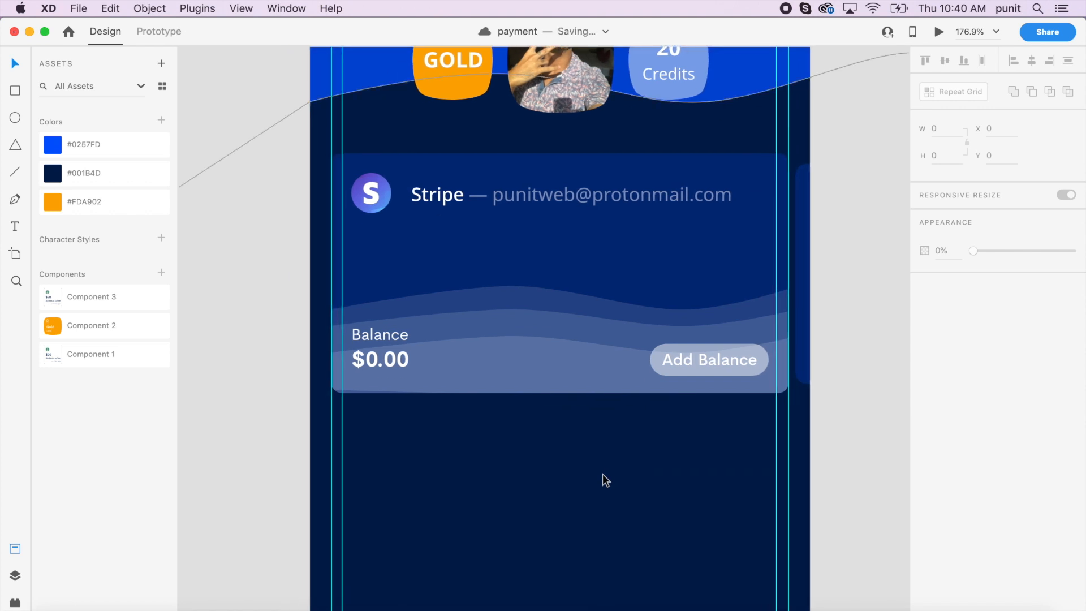
Draw a rectangle 29 high along the card's lower edge at Y 420 and widen it to the card's 343 width.
{"action": "scroll", "coordinate": [603, 473], "scroll_direction": "down", "scroll_amount": 4}
{"action": "scroll", "coordinate": [603, 473], "scroll_direction": "left", "scroll_amount": 1}
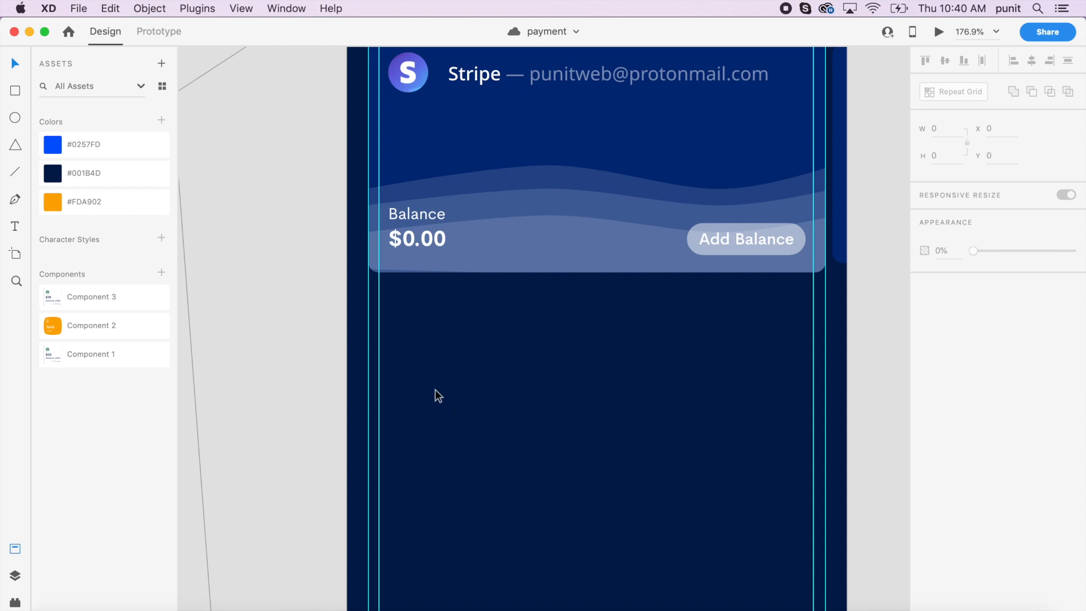
{"action": "key", "text": "r"}
{"action": "scroll", "coordinate": [441, 324], "scroll_direction": "up", "scroll_amount": 5}
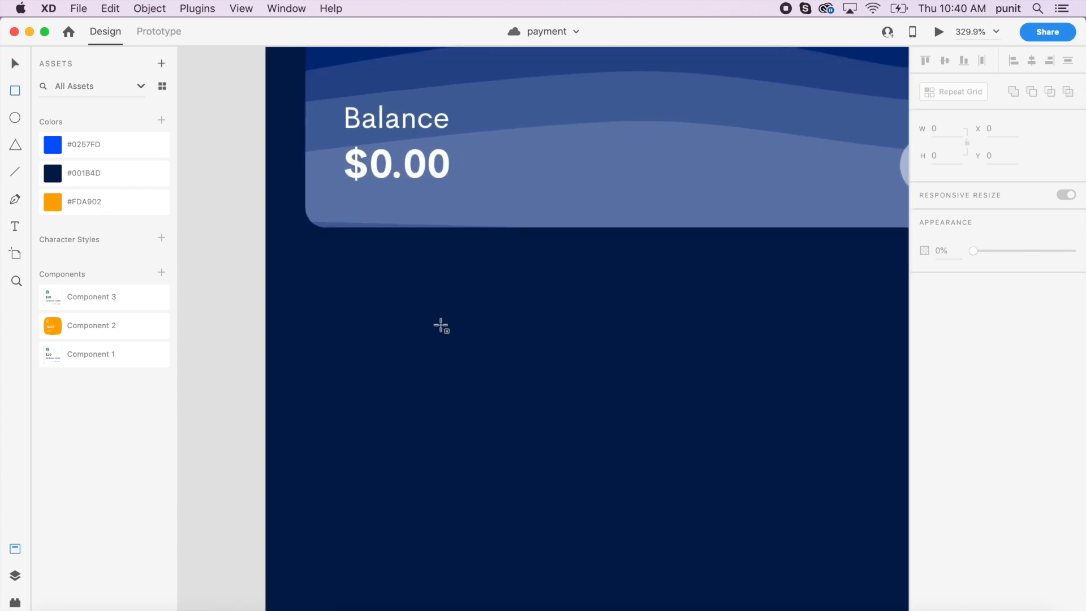
{"action": "scroll", "coordinate": [368, 260], "scroll_direction": "down", "scroll_amount": 3}
{"action": "left_click_drag", "start_coordinate": [355, 252], "coordinate": [878, 302]}
{"action": "key", "text": "Escape"}
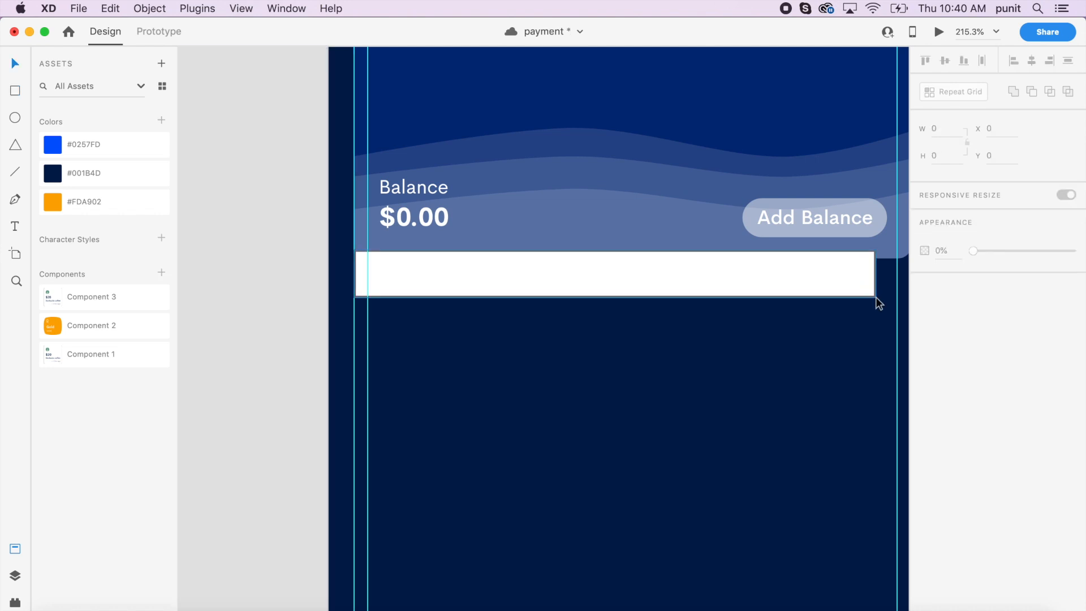
{"action": "scroll", "coordinate": [878, 304], "scroll_direction": "right", "scroll_amount": 1}
{"action": "left_click", "coordinate": [813, 286]}
{"action": "left_click_drag", "start_coordinate": [854, 278], "coordinate": [888, 281]}
Remove the new strip's border, fill it with the #0257FD color asset and set its opacity to 25%.
{"action": "left_click", "coordinate": [925, 377]}
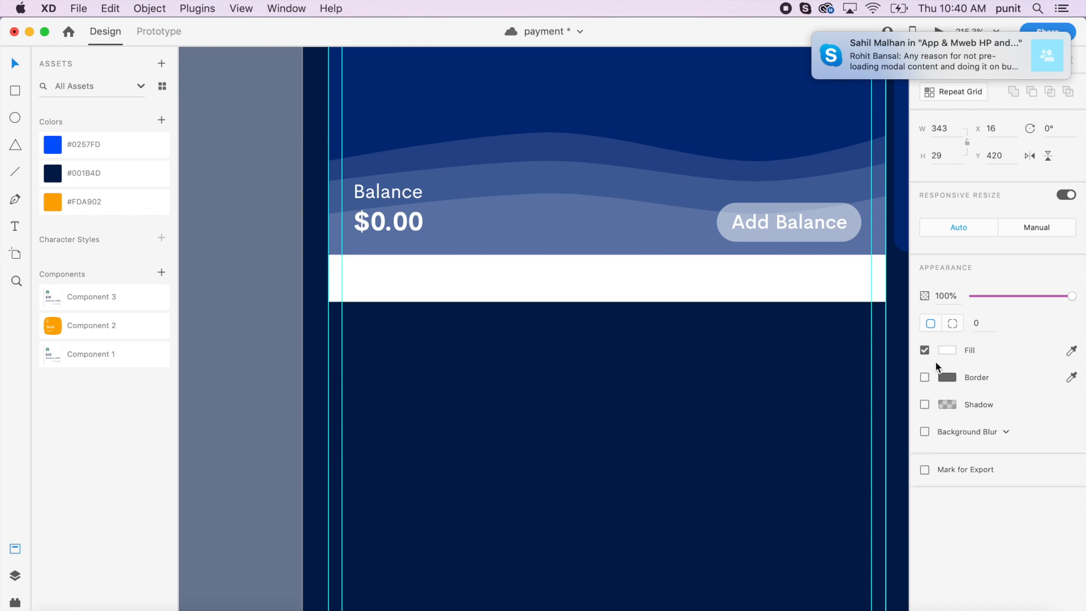
{"action": "left_click", "coordinate": [108, 146]}
{"action": "left_click", "coordinate": [949, 296]}
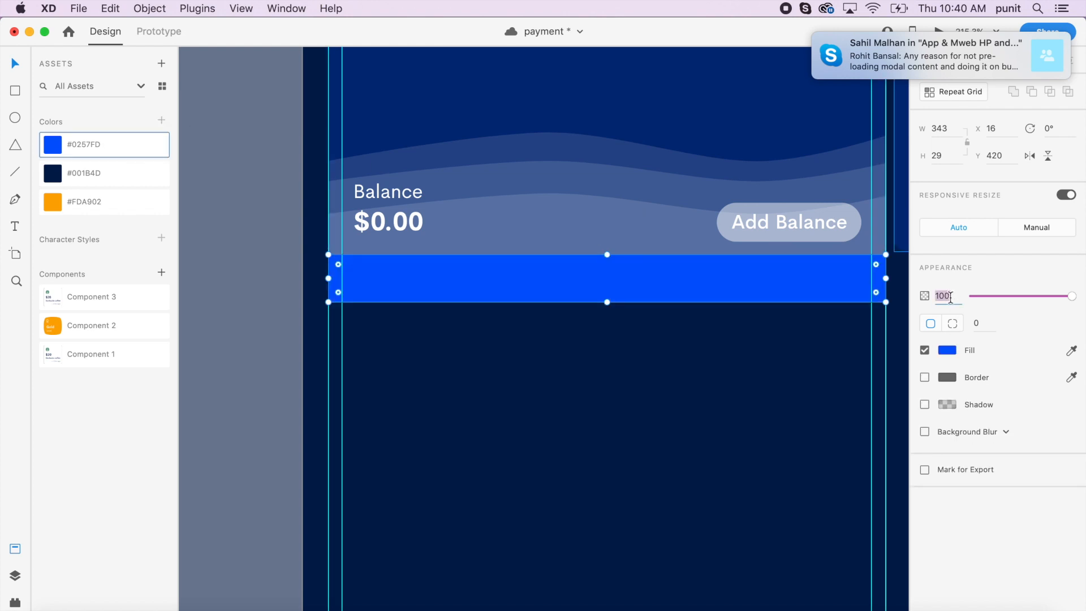
{"action": "type", "text": "25"}
{"action": "key", "text": "Return"}
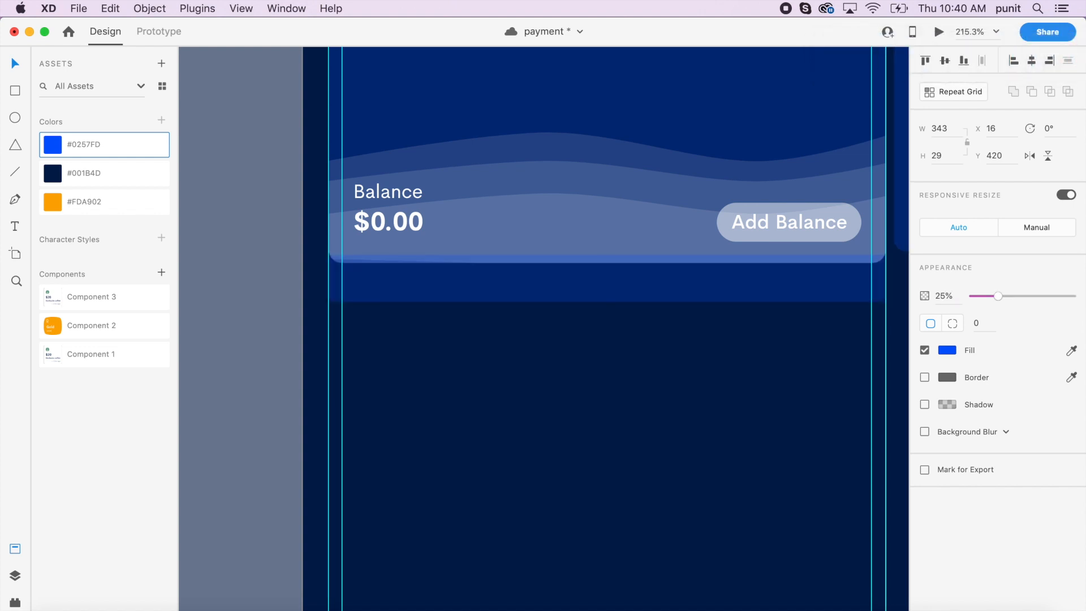
Nudge the blue strip down to Y 425 so its upper edge meets the card's lower edge.
{"action": "scroll", "coordinate": [832, 290], "scroll_direction": "up", "scroll_amount": 3}
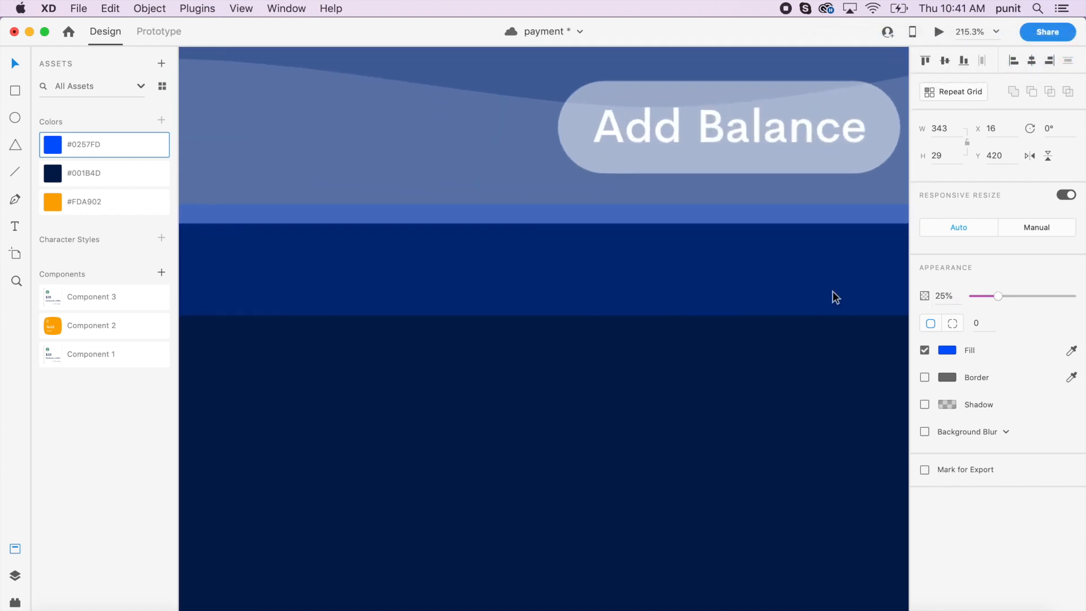
{"action": "scroll", "coordinate": [832, 291], "scroll_direction": "up", "scroll_amount": 3}
{"action": "key", "text": "Down"}
{"action": "key", "text": "Down"}
{"action": "key", "text": "Down"}
{"action": "key", "text": "Down"}
{"action": "key", "text": "Down"}
{"action": "scroll", "coordinate": [686, 298], "scroll_direction": "up", "scroll_amount": 1}
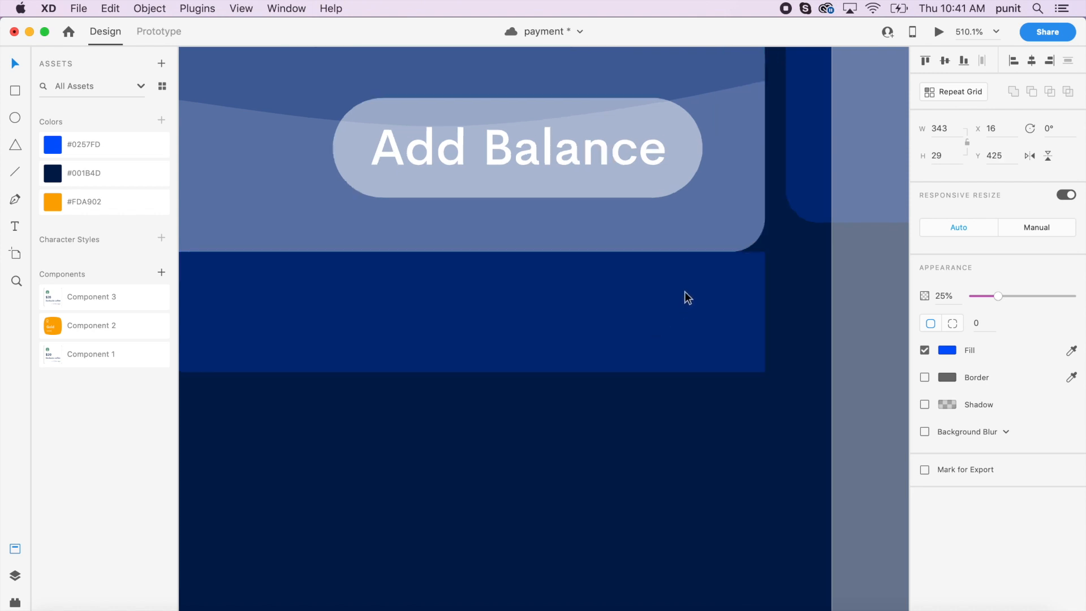
Reshape the strip's upper-left corner to fill the gap at the card's rounded corner, adding an anchor beside it and curving the raised corner point.
{"action": "scroll", "coordinate": [686, 298], "scroll_direction": "up", "scroll_amount": 4}
{"action": "scroll", "coordinate": [734, 236], "scroll_direction": "left", "scroll_amount": 12}
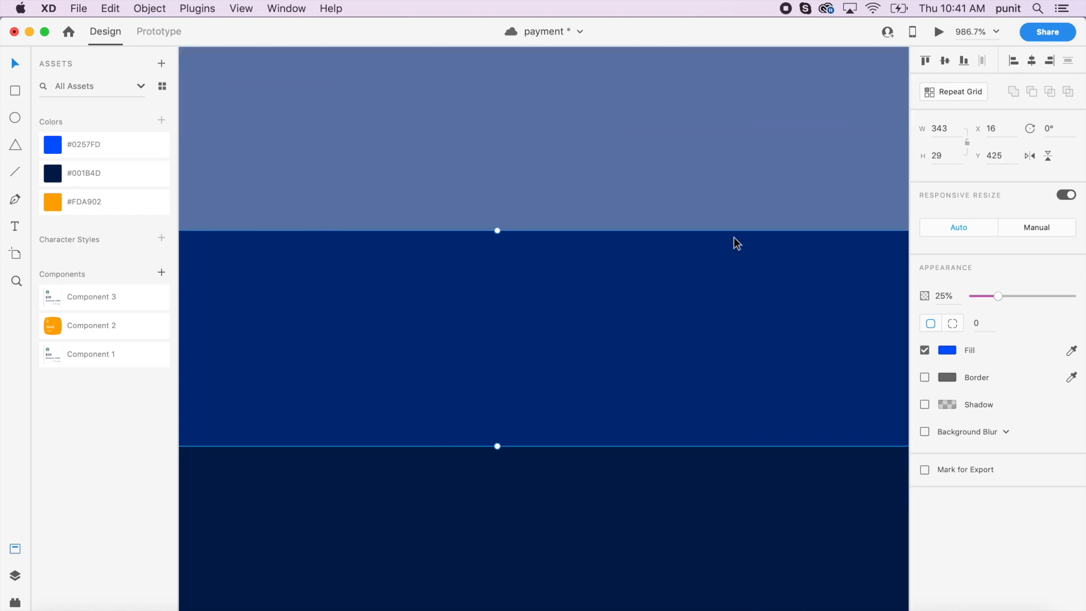
{"action": "scroll", "coordinate": [734, 236], "scroll_direction": "right", "scroll_amount": 1}
{"action": "scroll", "coordinate": [734, 238], "scroll_direction": "right", "scroll_amount": 2}
{"action": "scroll", "coordinate": [712, 249], "scroll_direction": "up", "scroll_amount": 1}
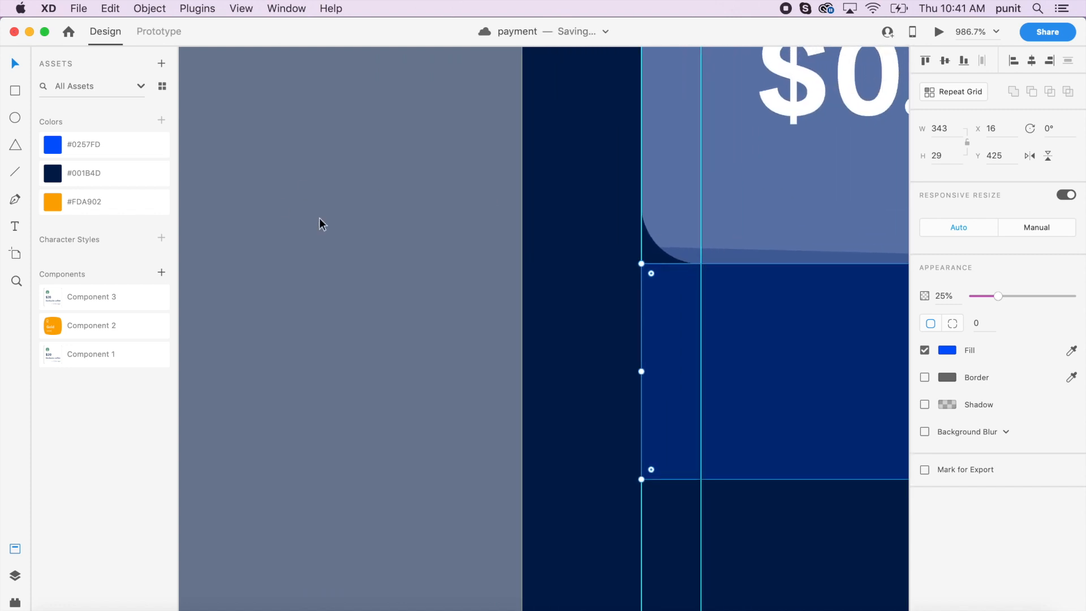
{"action": "double_click", "coordinate": [719, 286]}
{"action": "left_click", "coordinate": [714, 264]}
{"action": "left_click_drag", "start_coordinate": [642, 264], "coordinate": [639, 205]}
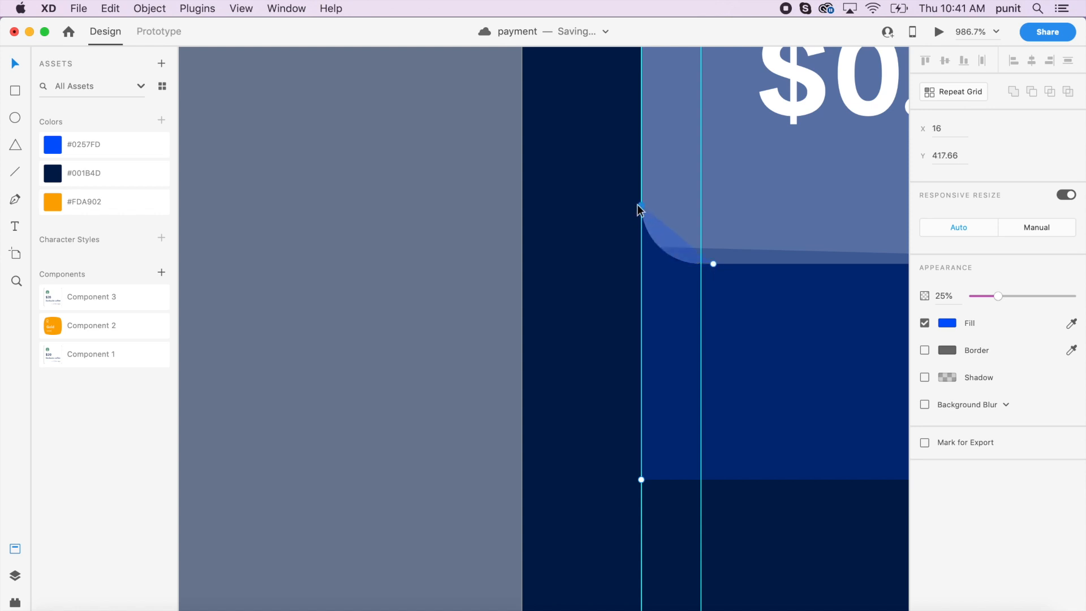
{"action": "double_click", "coordinate": [640, 206]}
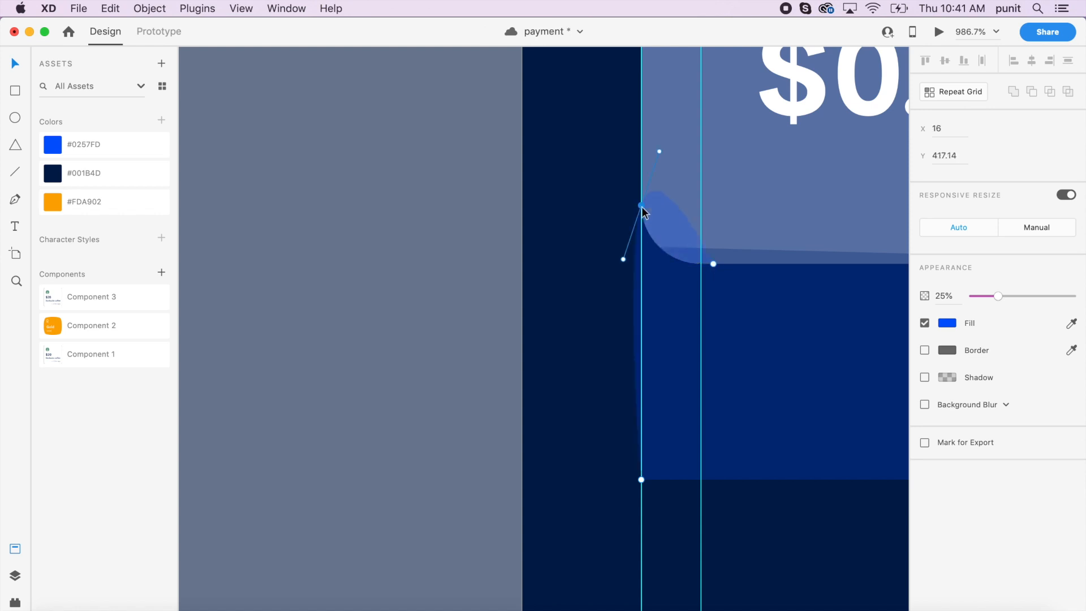
{"action": "left_click_drag", "start_coordinate": [660, 150], "coordinate": [646, 274]}
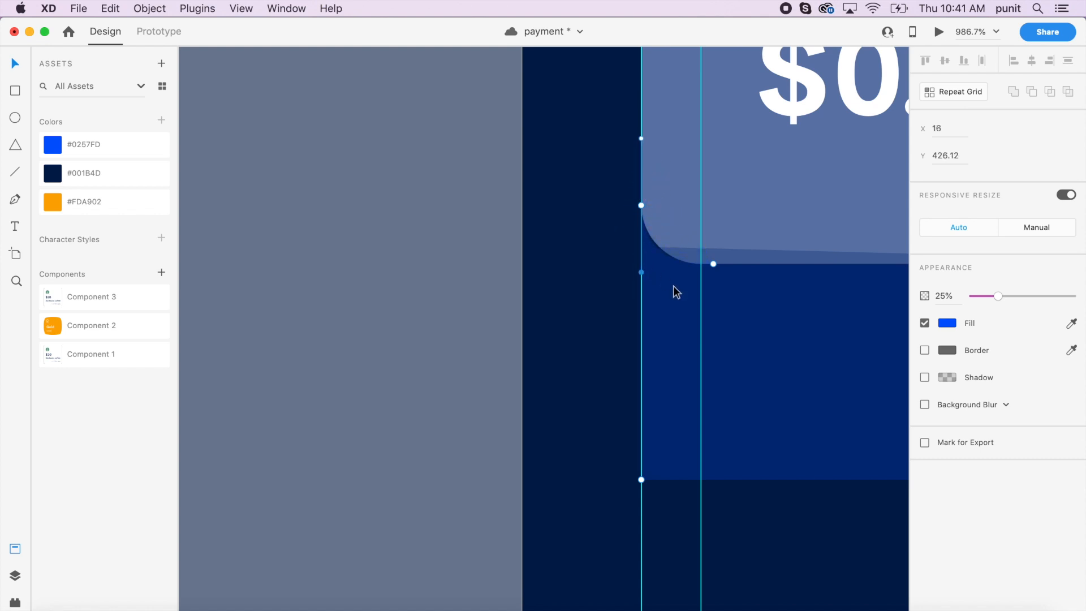
Reshape the strip's upper-right corner to fill the gap at the card's rounded corner, adding an anchor beside it and curving the raised corner point.
{"action": "left_click", "coordinate": [592, 283]}
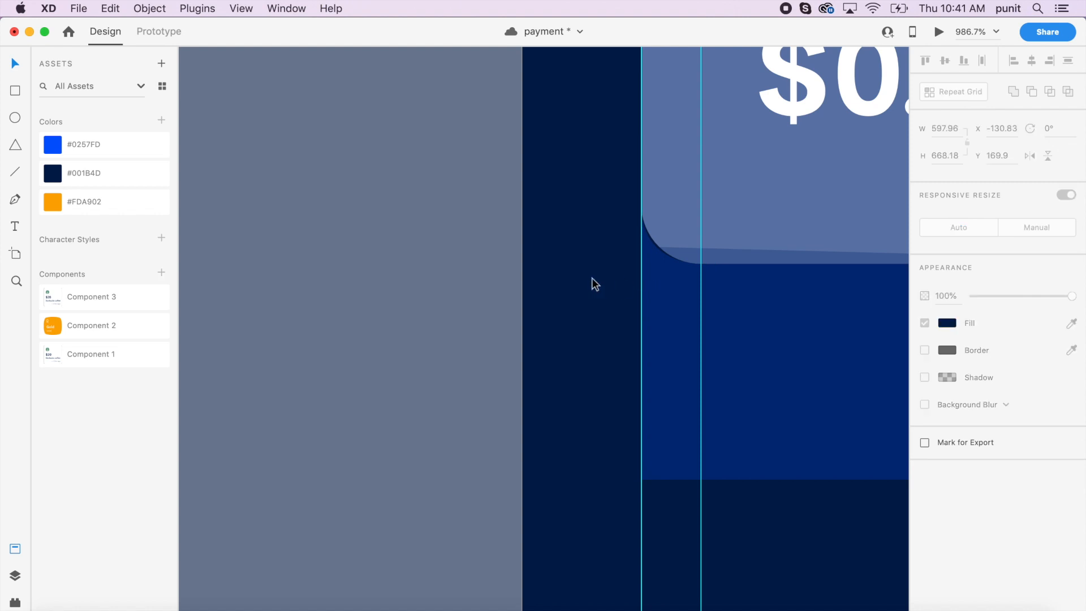
{"action": "scroll", "coordinate": [592, 283], "scroll_direction": "right", "scroll_amount": 10}
{"action": "scroll", "coordinate": [593, 278], "scroll_direction": "right", "scroll_amount": 10}
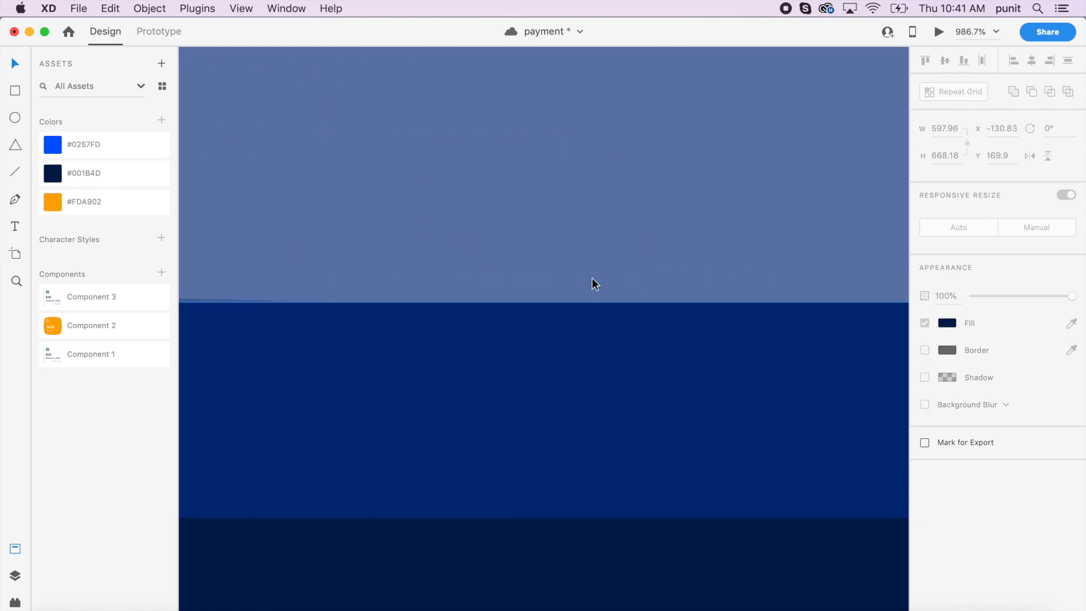
{"action": "scroll", "coordinate": [592, 277], "scroll_direction": "right", "scroll_amount": 10}
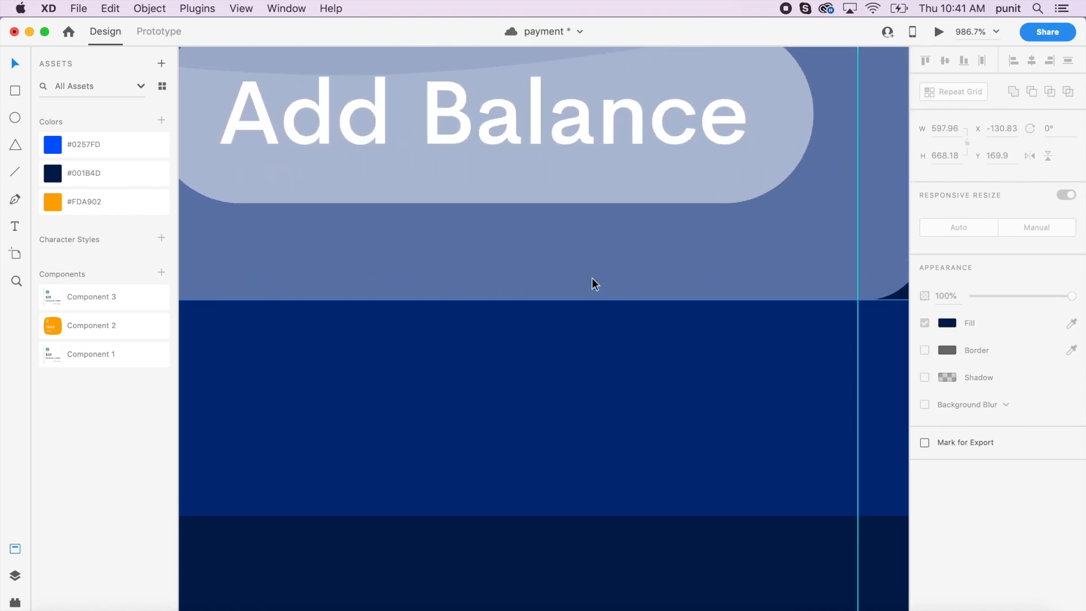
{"action": "left_click", "coordinate": [681, 320]}
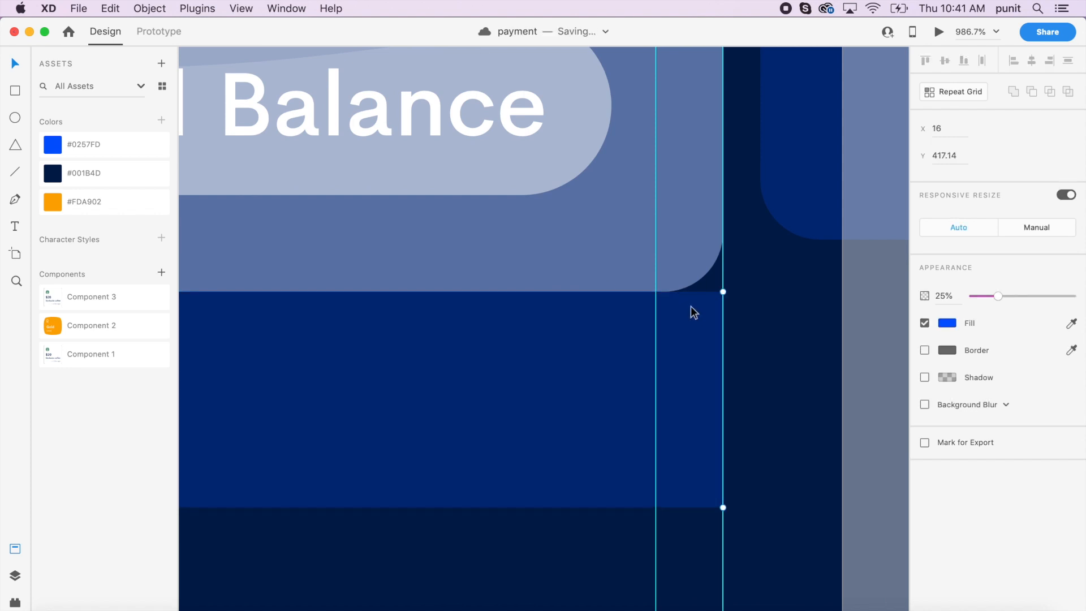
{"action": "left_click", "coordinate": [651, 292]}
{"action": "left_click", "coordinate": [723, 293]}
{"action": "left_click_drag", "start_coordinate": [722, 294], "coordinate": [720, 225]}
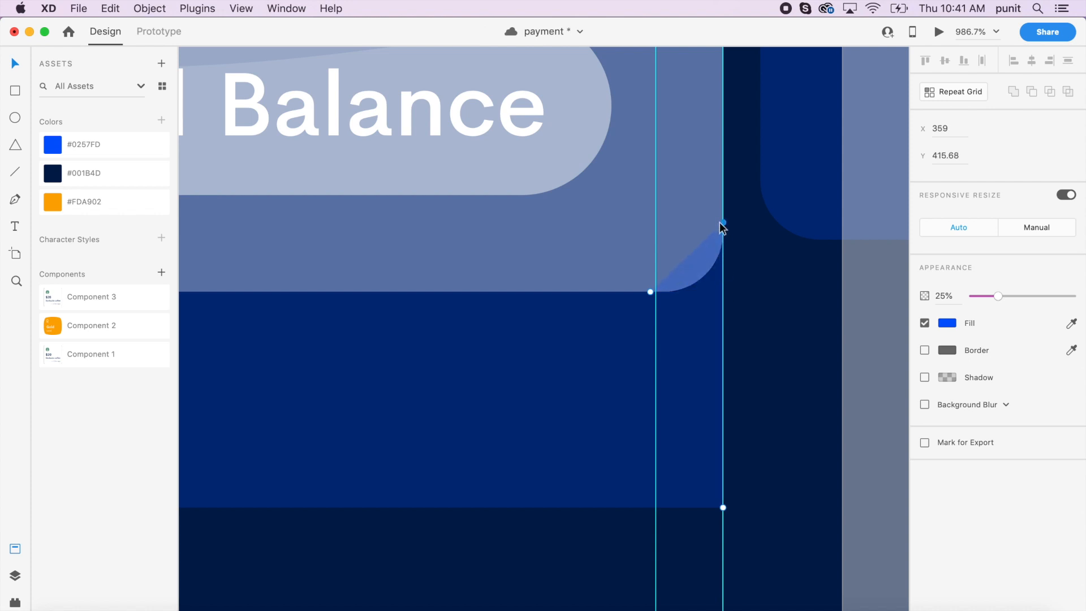
{"action": "double_click", "coordinate": [724, 224]}
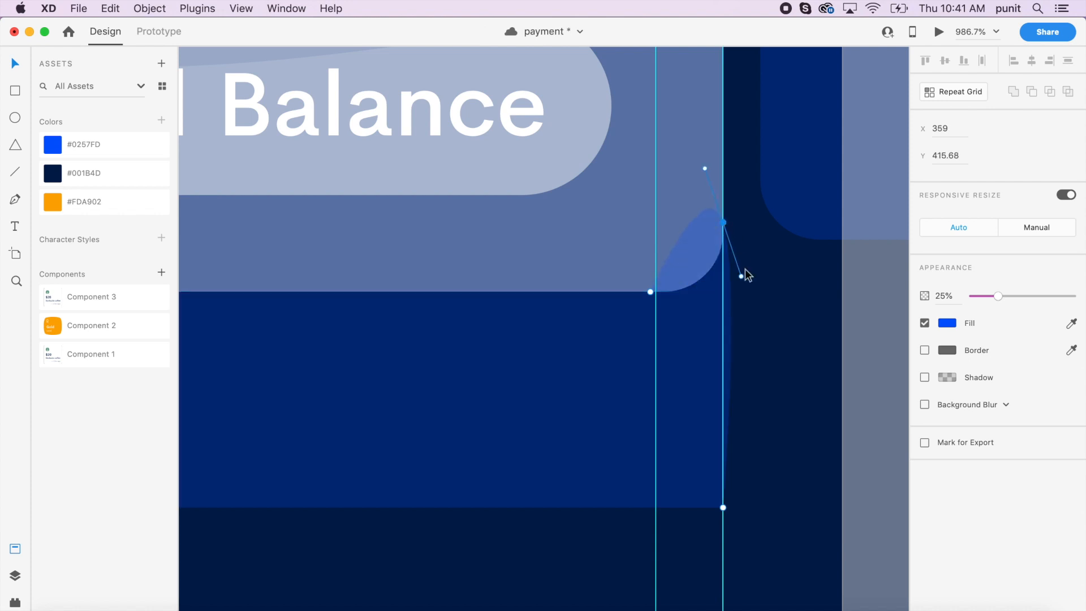
{"action": "left_click_drag", "start_coordinate": [742, 276], "coordinate": [718, 146]}
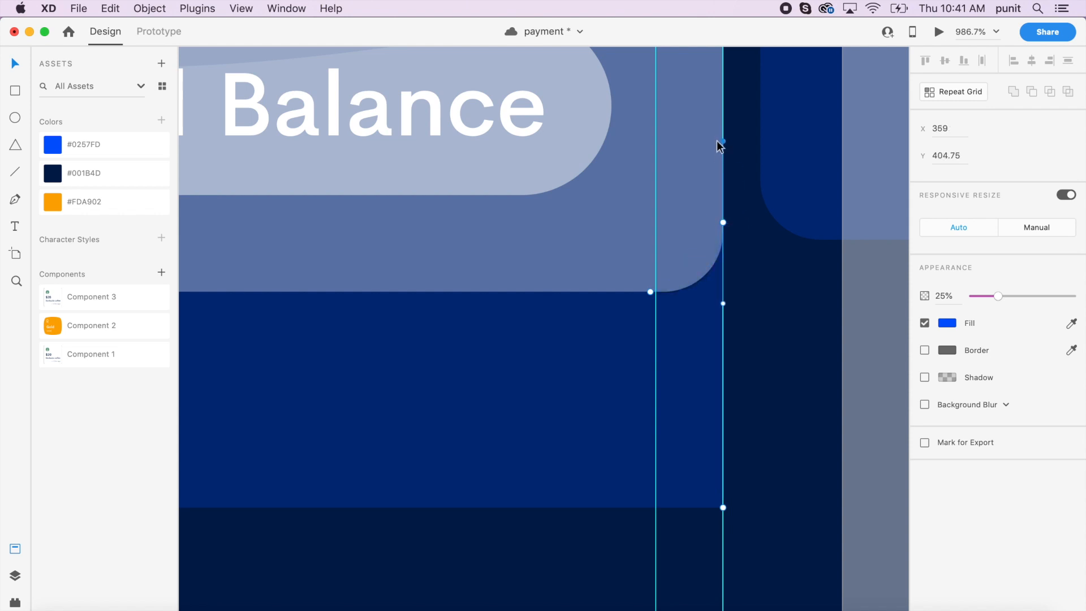
{"action": "left_click", "coordinate": [791, 340]}
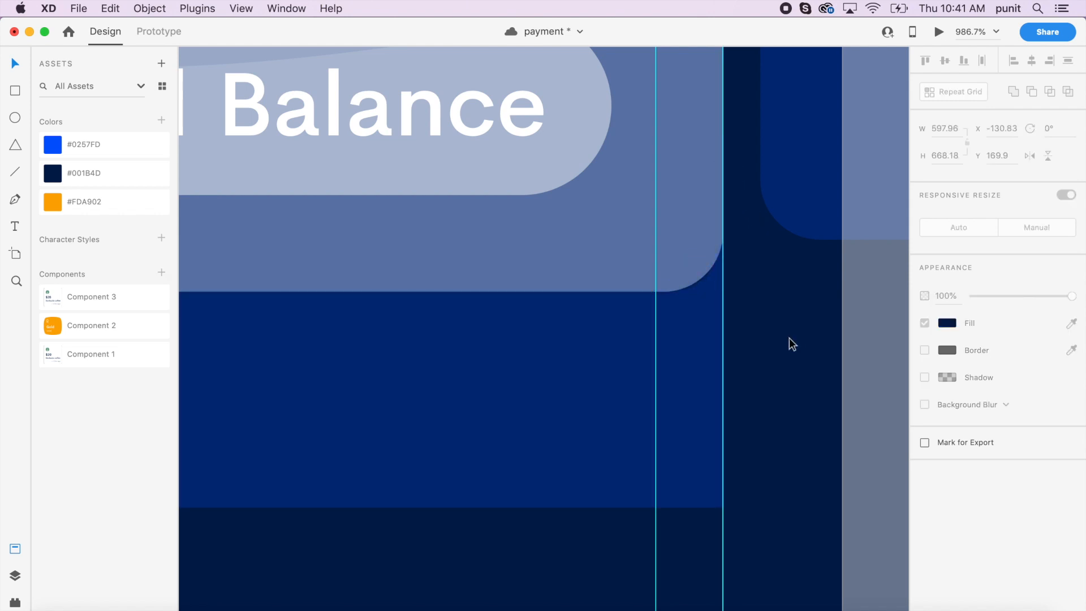
{"action": "scroll", "coordinate": [789, 338], "scroll_direction": "down", "scroll_amount": 5}
{"action": "scroll", "coordinate": [789, 338], "scroll_direction": "left", "scroll_amount": 2}
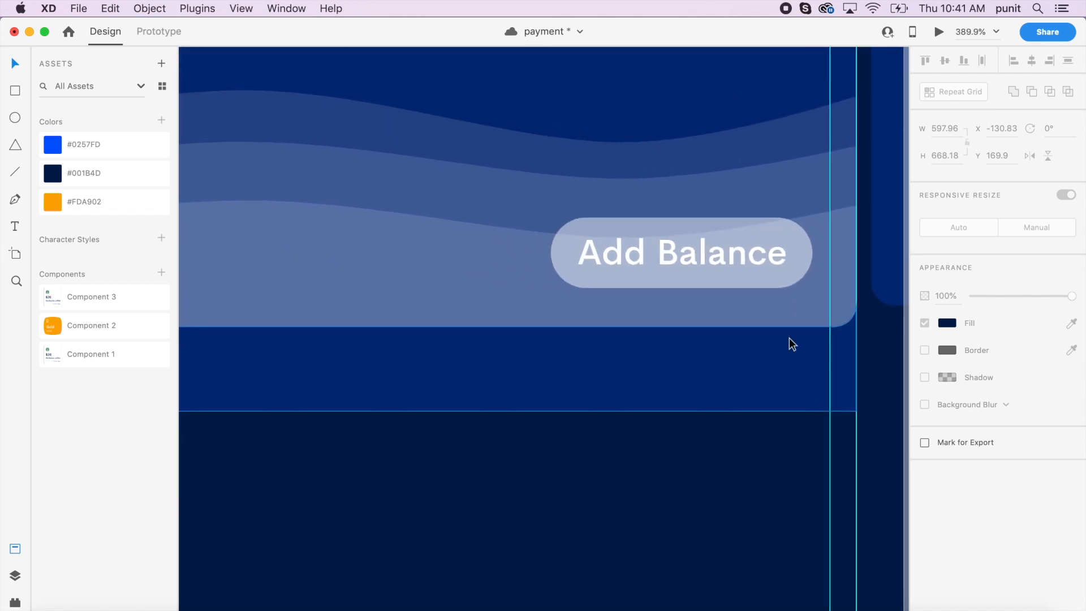
{"action": "scroll", "coordinate": [789, 338], "scroll_direction": "left", "scroll_amount": 10}
{"action": "scroll", "coordinate": [789, 340], "scroll_direction": "down", "scroll_amount": 4}
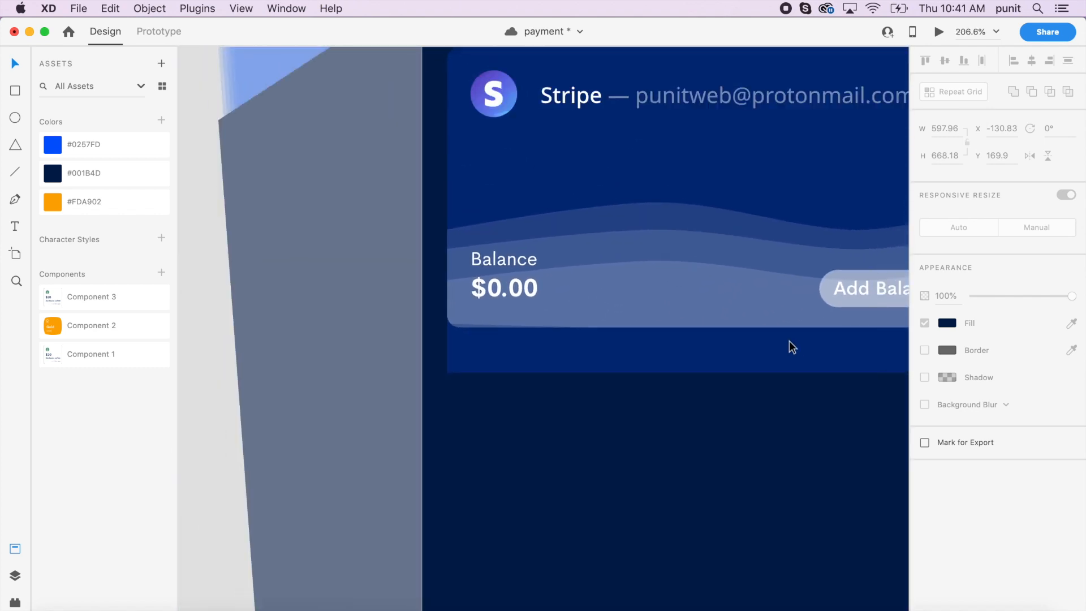
{"action": "scroll", "coordinate": [789, 340], "scroll_direction": "right", "scroll_amount": 3}
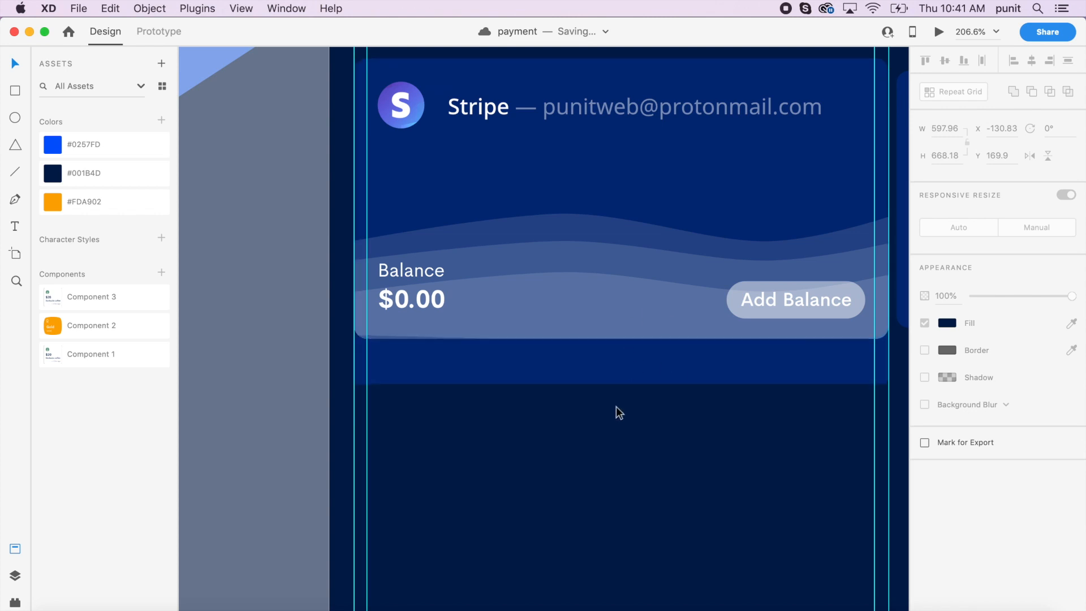
{"action": "key", "text": "t"}
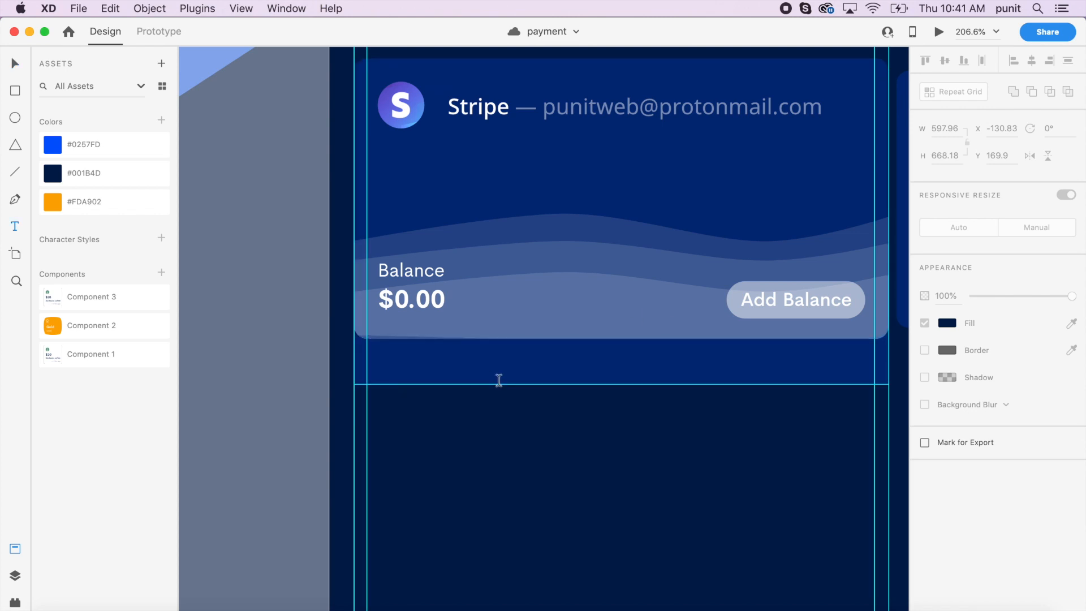
{"action": "key", "text": "v"}
{"action": "left_click", "coordinate": [613, 374]}
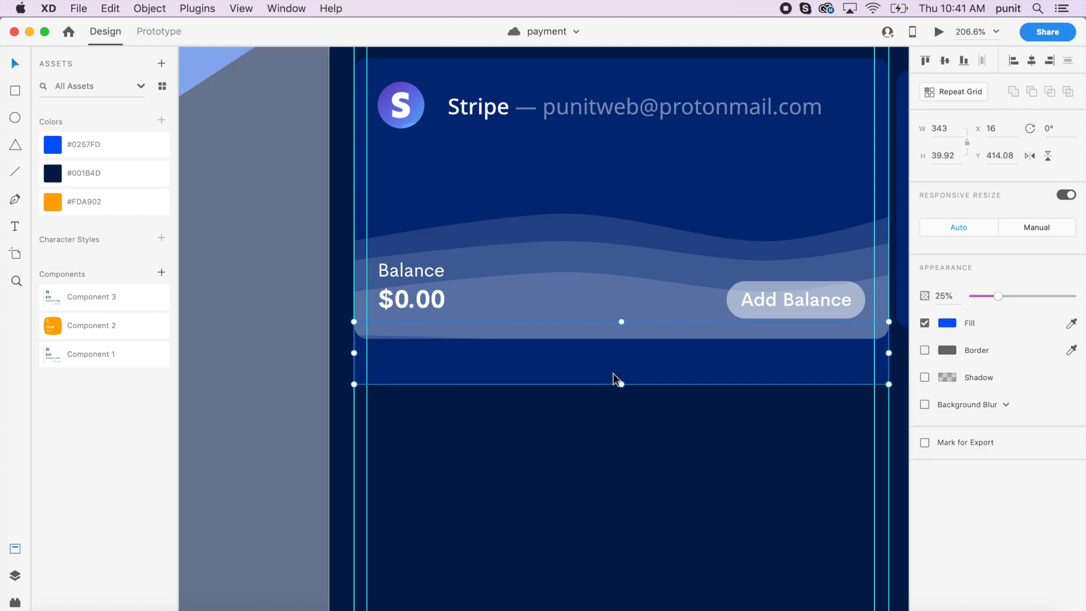
{"action": "left_click_drag", "start_coordinate": [613, 373], "coordinate": [613, 377]}
{"action": "left_click", "coordinate": [612, 418]}
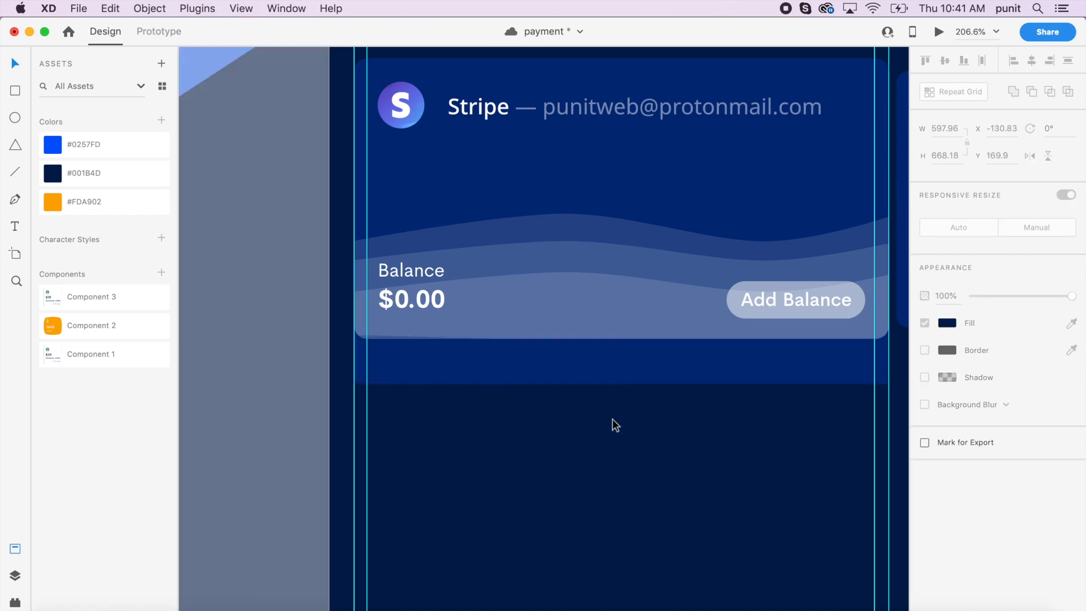
{"action": "scroll", "coordinate": [612, 418], "scroll_direction": "up", "scroll_amount": 1}
{"action": "scroll", "coordinate": [612, 418], "scroll_direction": "down", "scroll_amount": 3}
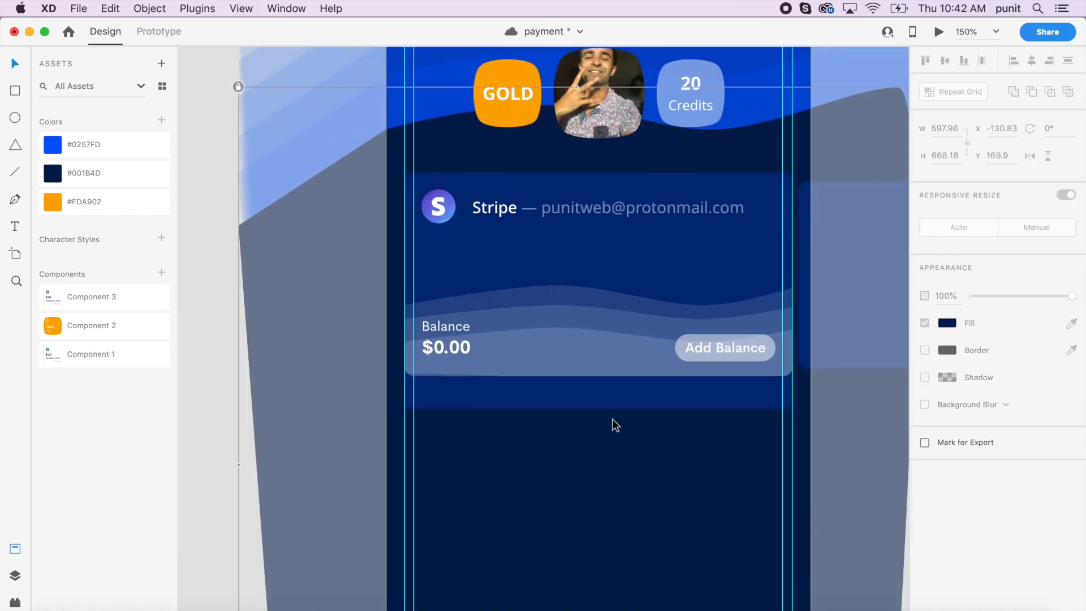
{"action": "scroll", "coordinate": [612, 418], "scroll_direction": "up", "scroll_amount": 1}
{"action": "scroll", "coordinate": [612, 419], "scroll_direction": "right", "scroll_amount": 1}
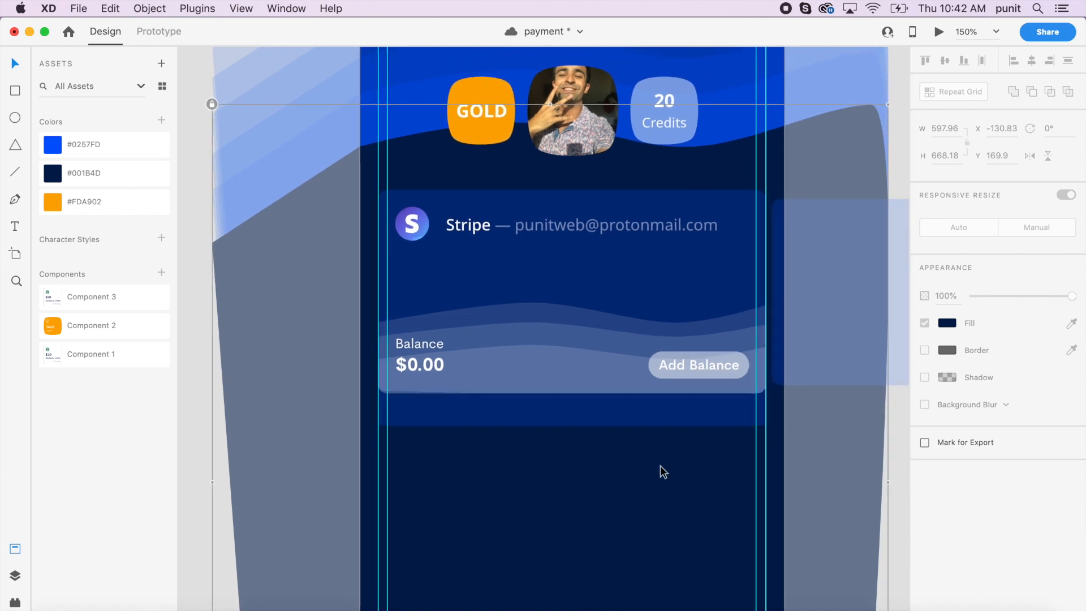
Copy the Scan QR, Send Money and More row from artboard iPhone X/XS – 3 onto iPhone X/XS – 5's footer strip and save the document.
{"action": "key", "text": "super+s"}
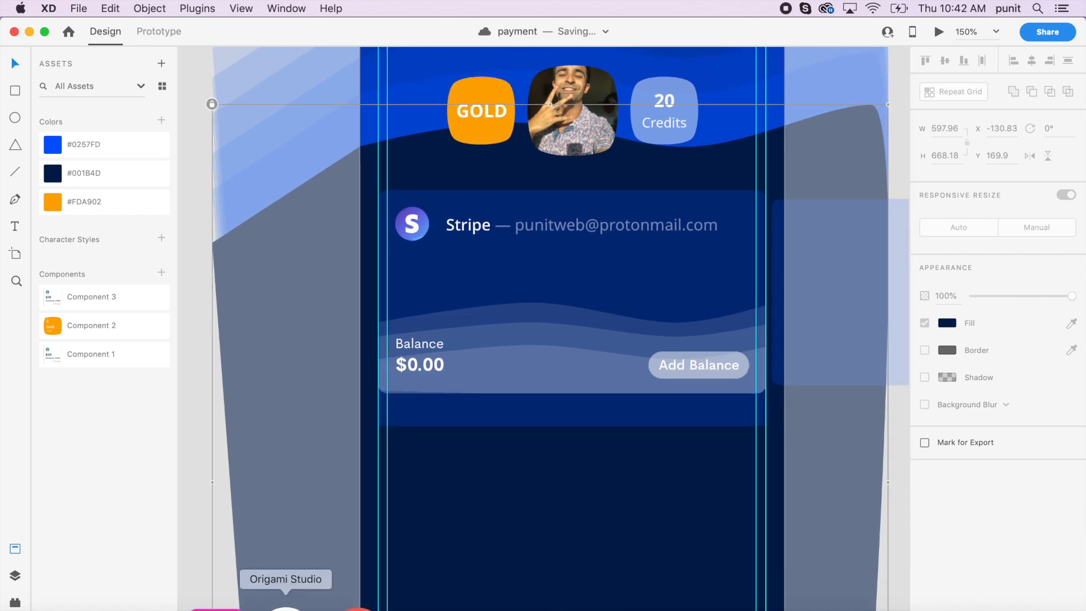
{"action": "scroll", "coordinate": [623, 463], "scroll_direction": "down", "scroll_amount": 5}
{"action": "scroll", "coordinate": [623, 463], "scroll_direction": "up", "scroll_amount": 10}
{"action": "scroll", "coordinate": [623, 462], "scroll_direction": "up", "scroll_amount": 5}
{"action": "scroll", "coordinate": [623, 463], "scroll_direction": "right", "scroll_amount": 2}
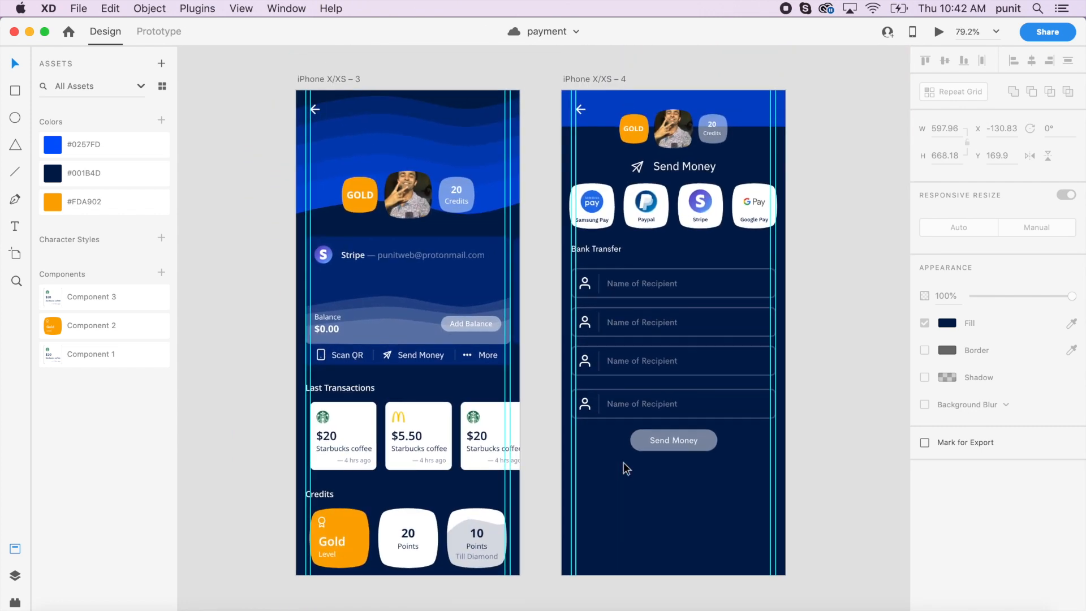
{"action": "left_click", "coordinate": [321, 389]}
{"action": "key", "text": "super+c"}
{"action": "scroll", "coordinate": [321, 389], "scroll_direction": "down", "scroll_amount": 10}
{"action": "left_click", "coordinate": [553, 420]}
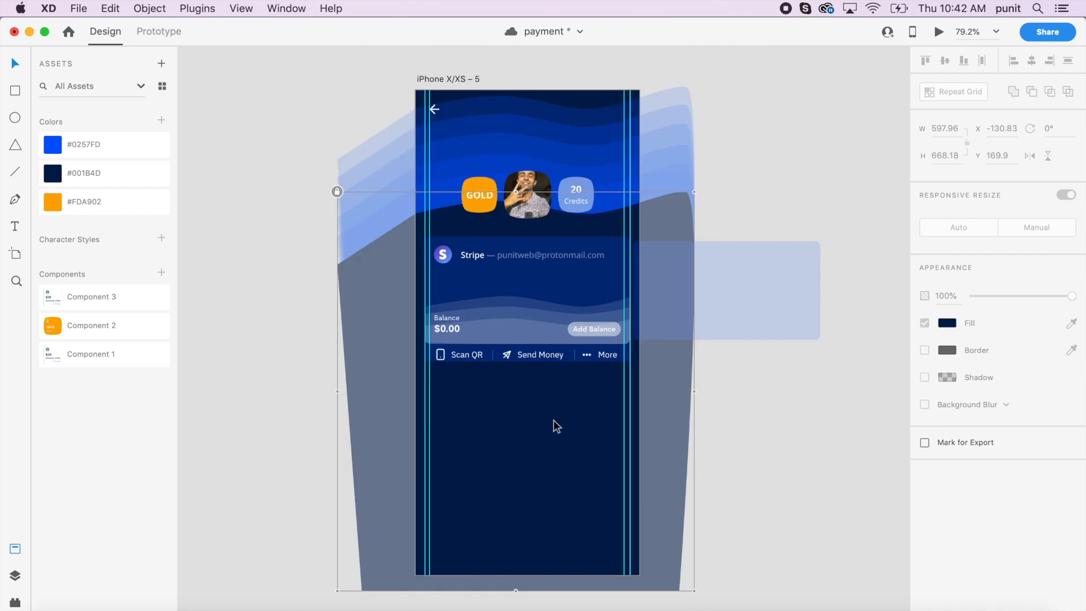
{"action": "key", "text": "super+s"}
Extend the footer strip's lower edge downward to a height of about 47.53.
{"action": "scroll", "coordinate": [553, 420], "scroll_direction": "up", "scroll_amount": 10}
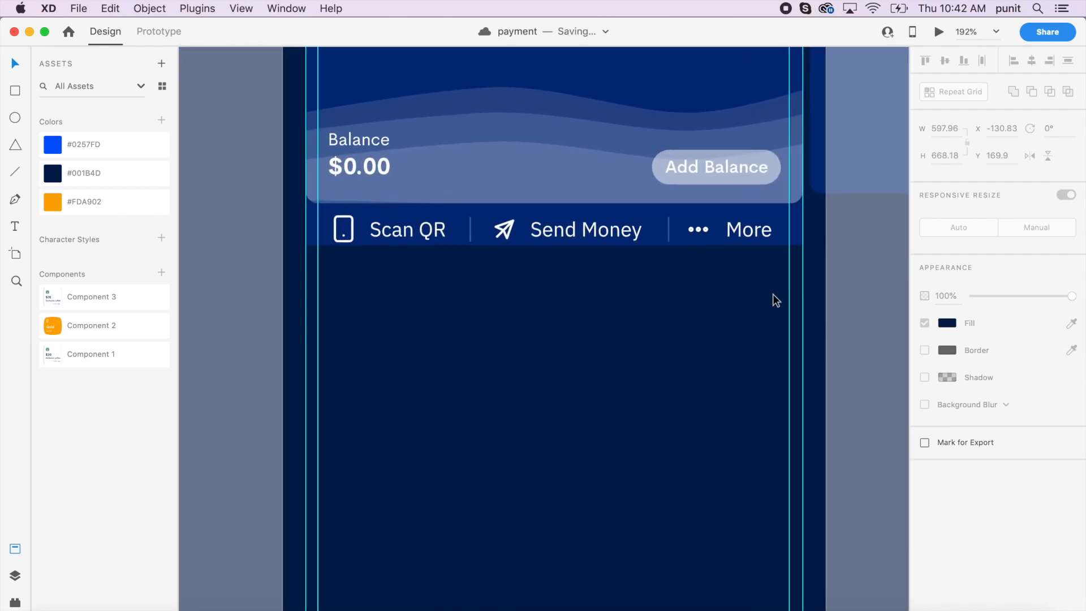
{"action": "left_click", "coordinate": [616, 245]}
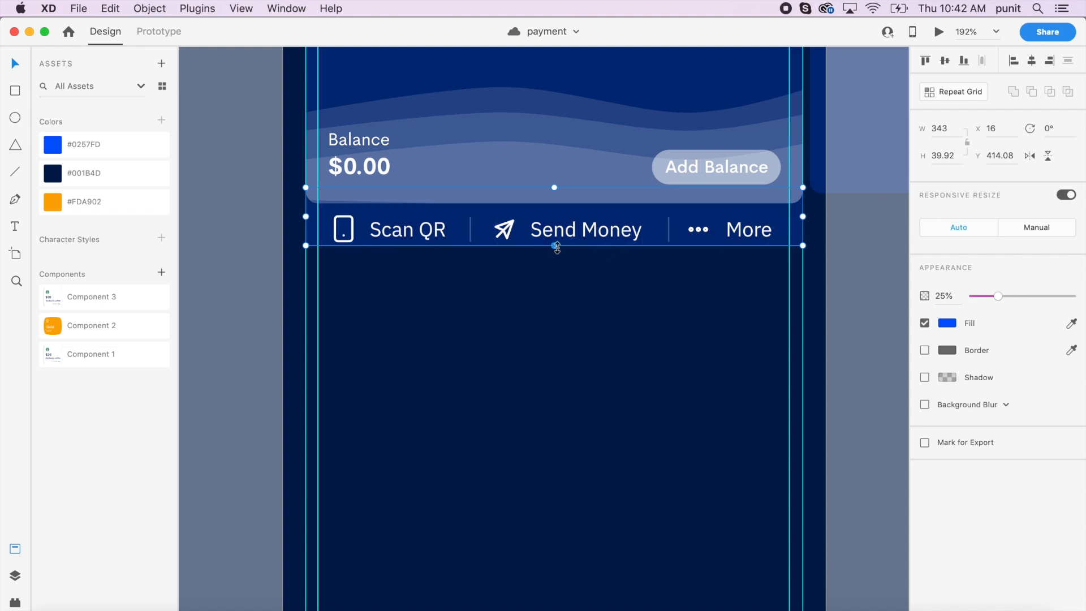
{"action": "left_click_drag", "start_coordinate": [557, 250], "coordinate": [555, 256]}
Examine the placement of the Scan QR, Send Money and More icons and labels within the footer strip.
{"action": "scroll", "coordinate": [555, 256], "scroll_direction": "up", "scroll_amount": 5}
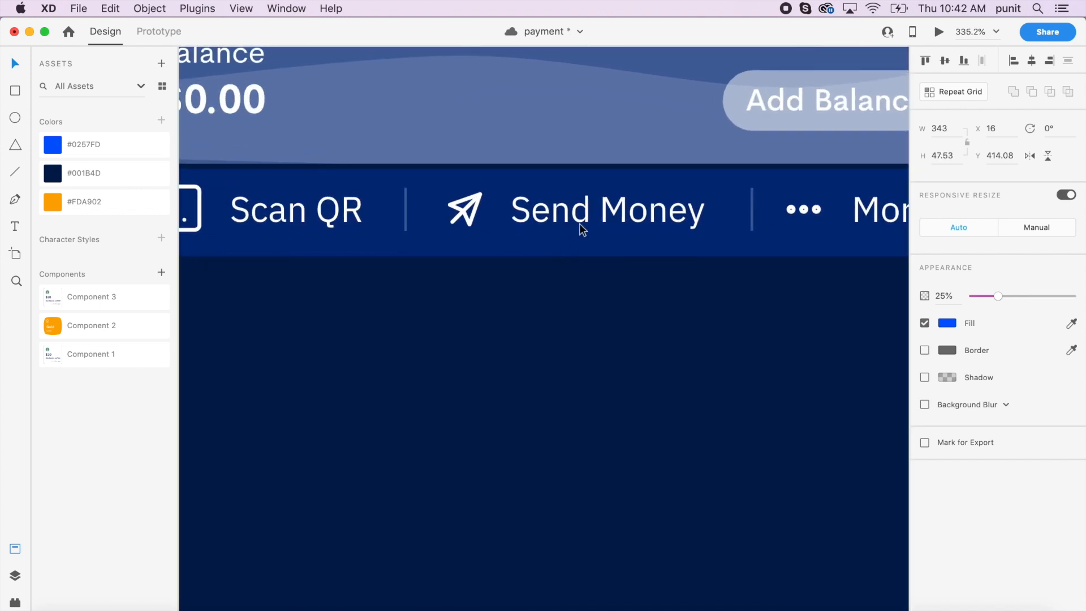
{"action": "left_click", "coordinate": [580, 225]}
{"action": "left_click", "coordinate": [472, 221]}
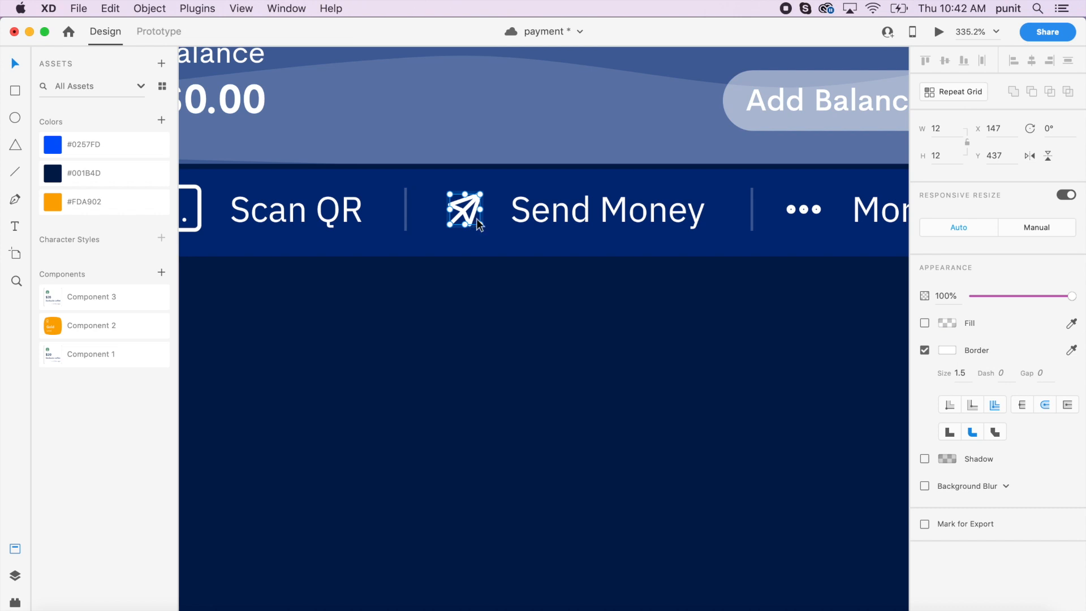
{"action": "scroll", "coordinate": [620, 255], "scroll_direction": "right", "scroll_amount": 3}
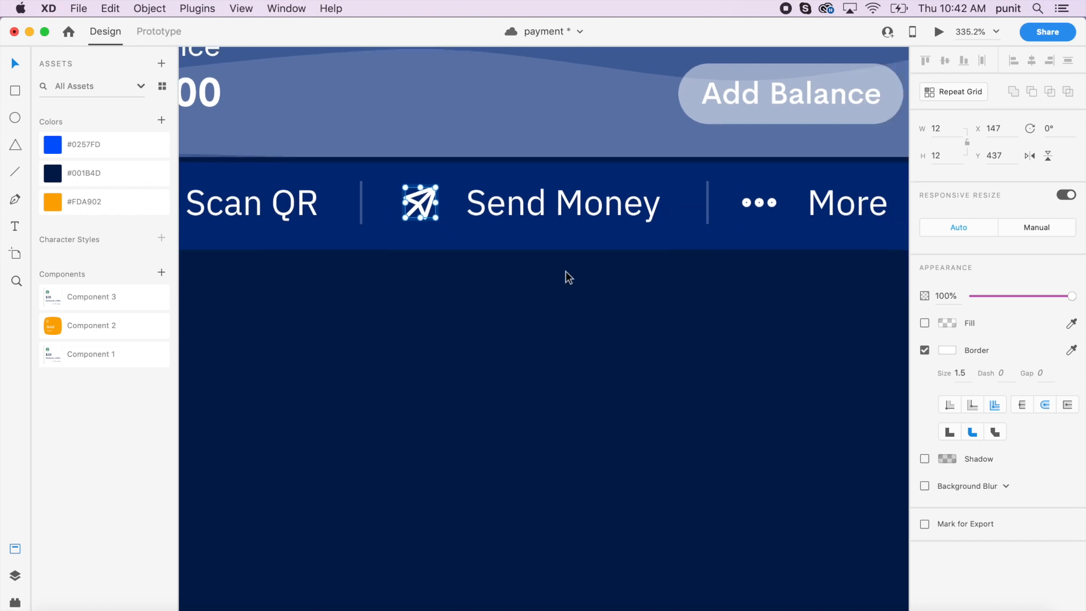
{"action": "scroll", "coordinate": [324, 297], "scroll_direction": "left", "scroll_amount": 6}
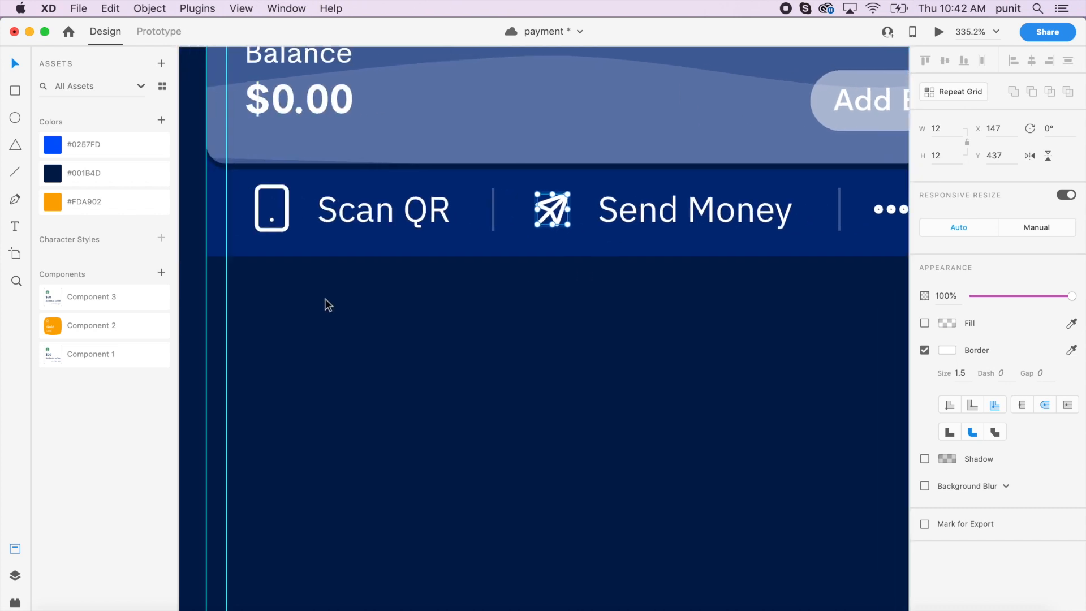
{"action": "left_click", "coordinate": [332, 231]}
{"action": "left_click", "coordinate": [807, 271]}
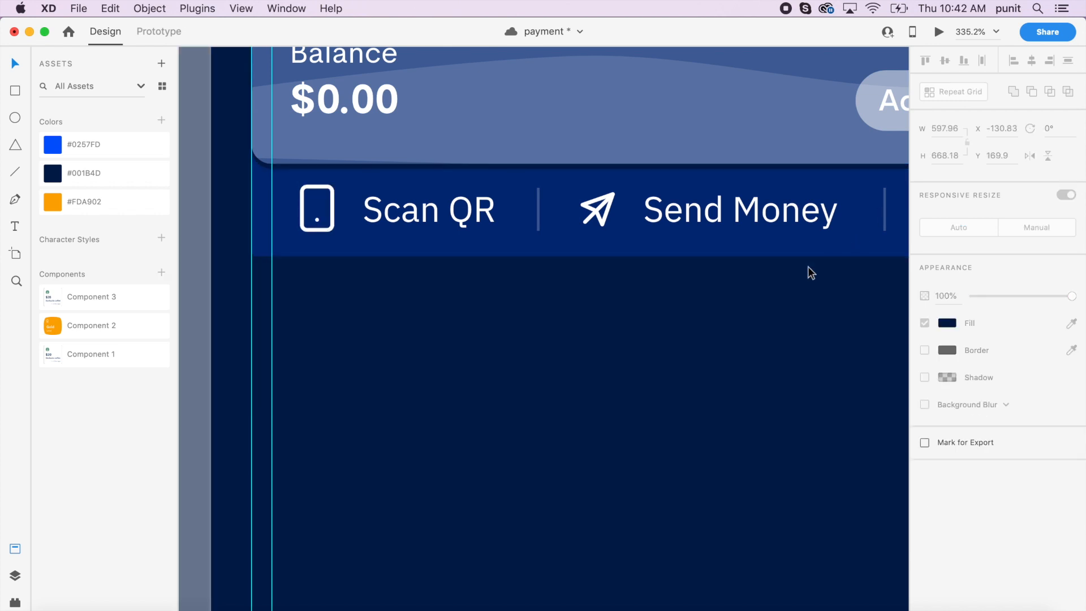
Change the font of the Send Money label to Noto Sans.
{"action": "double_click", "coordinate": [721, 210]}
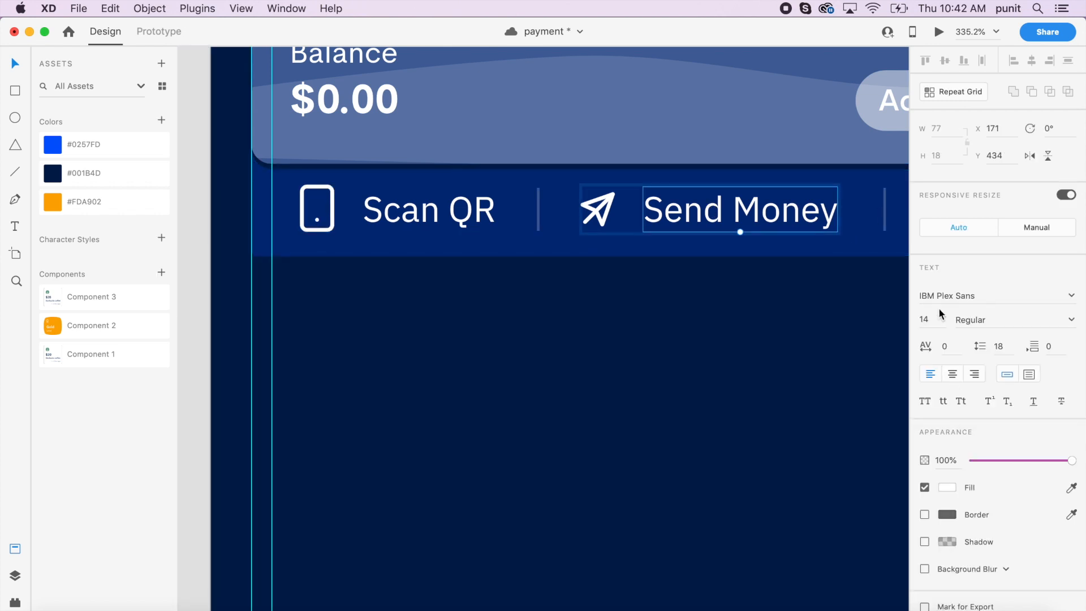
{"action": "left_click", "coordinate": [966, 292]}
{"action": "type", "text": "Notos"}
{"action": "key", "text": "BackSpace"}
{"action": "type", "text": "Sa"}
{"action": "key", "text": "Return"}
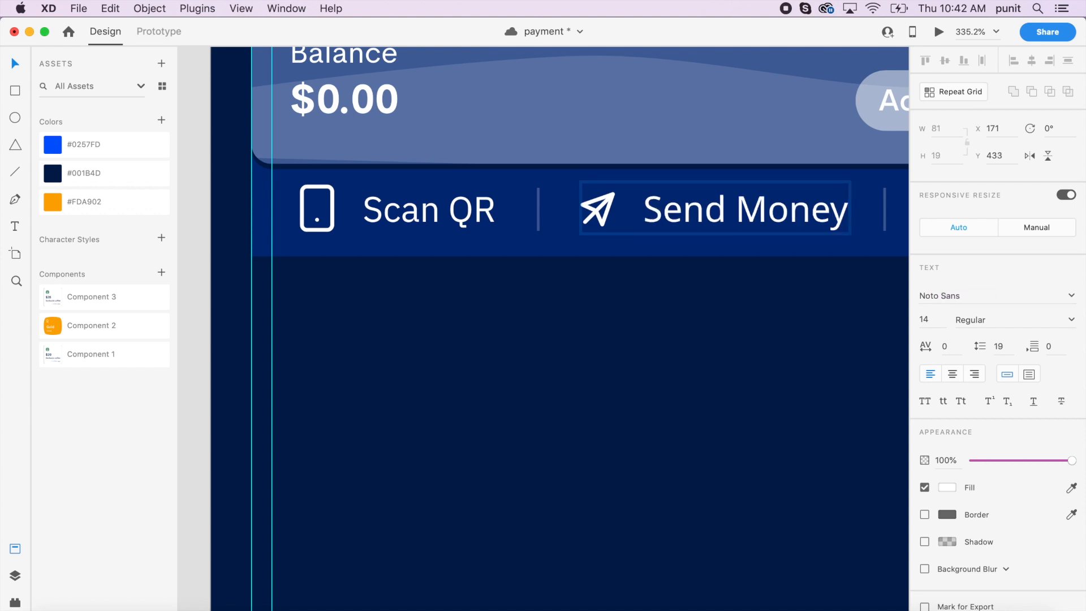
{"action": "left_click", "coordinate": [670, 361]}
Examine the Scan QR, Send Money and More action row beneath the Stripe balance card.
{"action": "scroll", "coordinate": [670, 361], "scroll_direction": "right", "scroll_amount": 2}
{"action": "scroll", "coordinate": [659, 374], "scroll_direction": "down", "scroll_amount": 1}
{"action": "scroll", "coordinate": [666, 386], "scroll_direction": "down", "scroll_amount": 5}
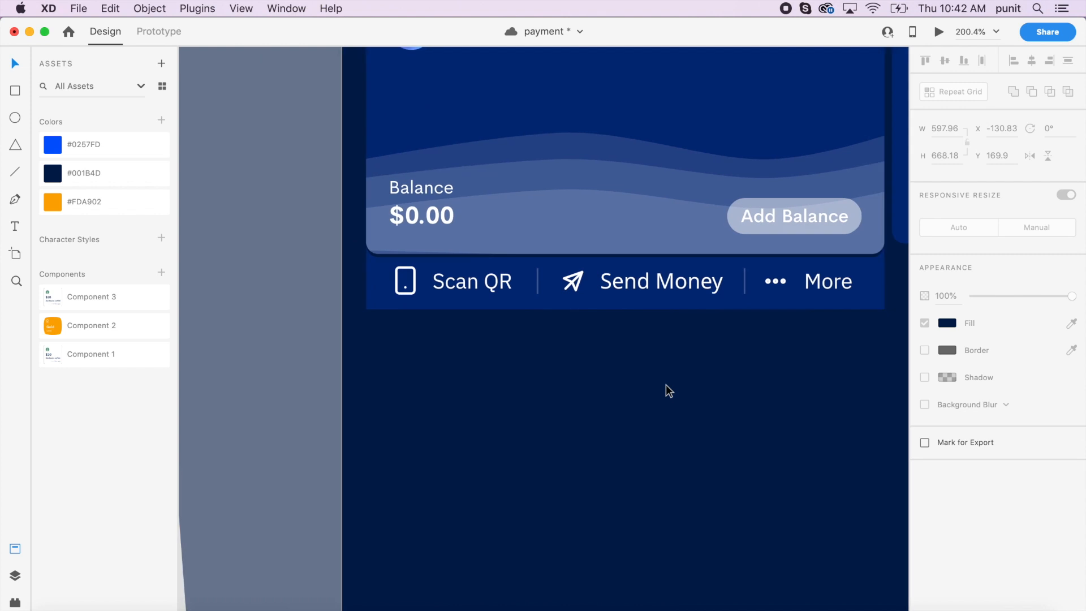
{"action": "scroll", "coordinate": [667, 385], "scroll_direction": "up", "scroll_amount": 1}
{"action": "scroll", "coordinate": [666, 384], "scroll_direction": "right", "scroll_amount": 1}
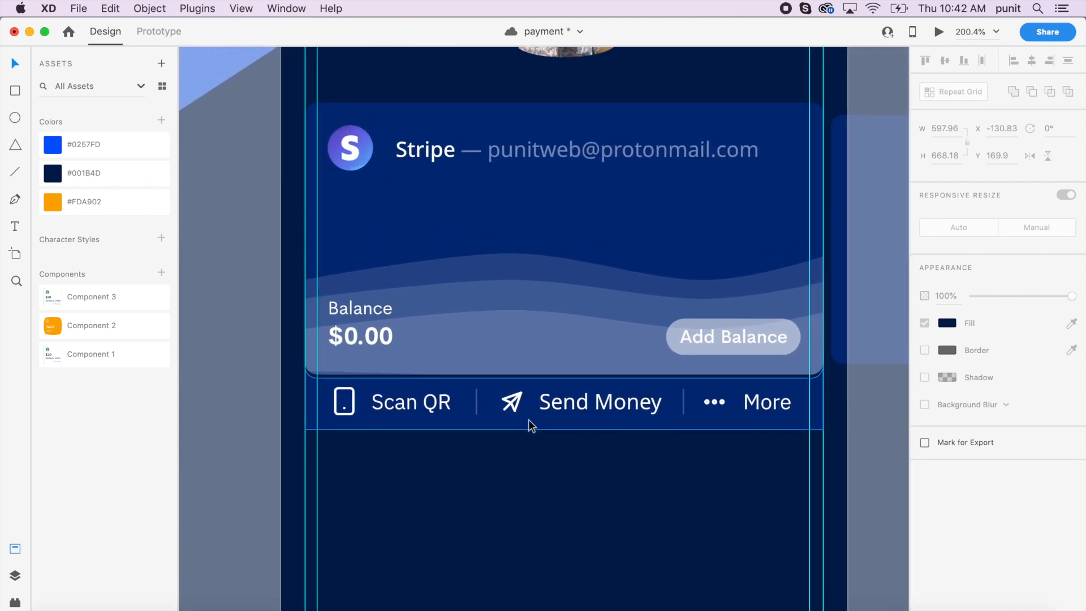
{"action": "double_click", "coordinate": [477, 408]}
{"action": "left_click", "coordinate": [513, 473]}
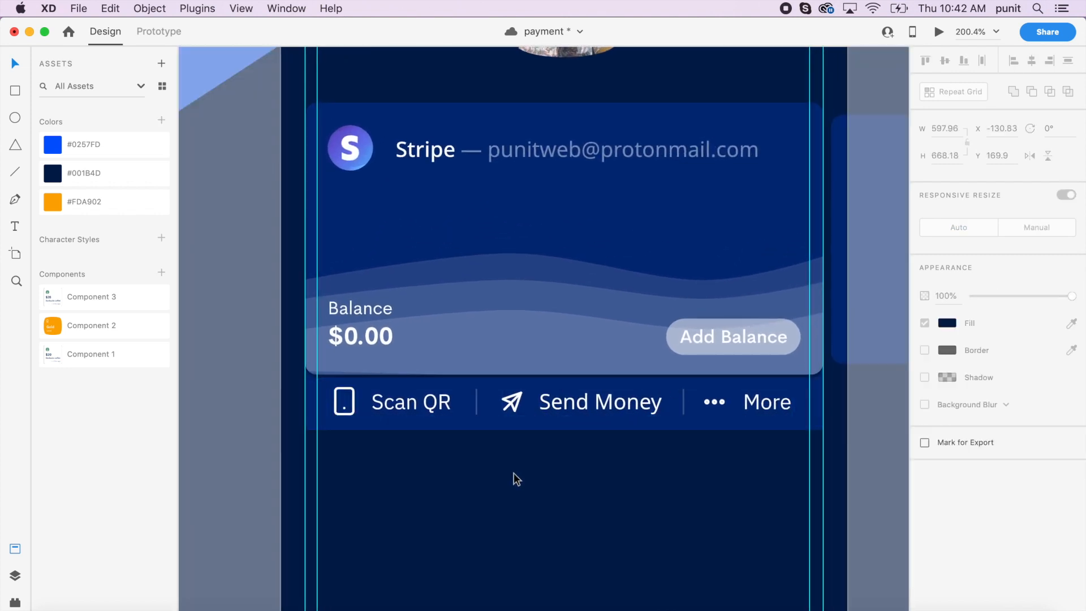
{"action": "scroll", "coordinate": [514, 473], "scroll_direction": "down", "scroll_amount": 2}
{"action": "scroll", "coordinate": [514, 473], "scroll_direction": "down", "scroll_amount": 3}
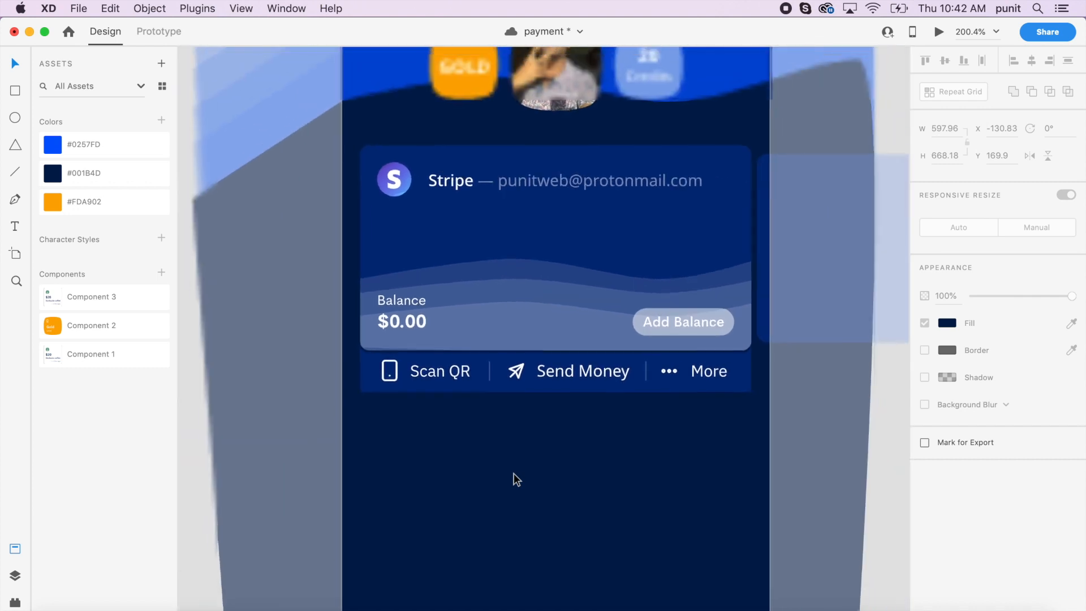
{"action": "scroll", "coordinate": [513, 473], "scroll_direction": "up", "scroll_amount": 5}
{"action": "left_click", "coordinate": [627, 291]}
{"action": "scroll", "coordinate": [627, 290], "scroll_direction": "down", "scroll_amount": 3}
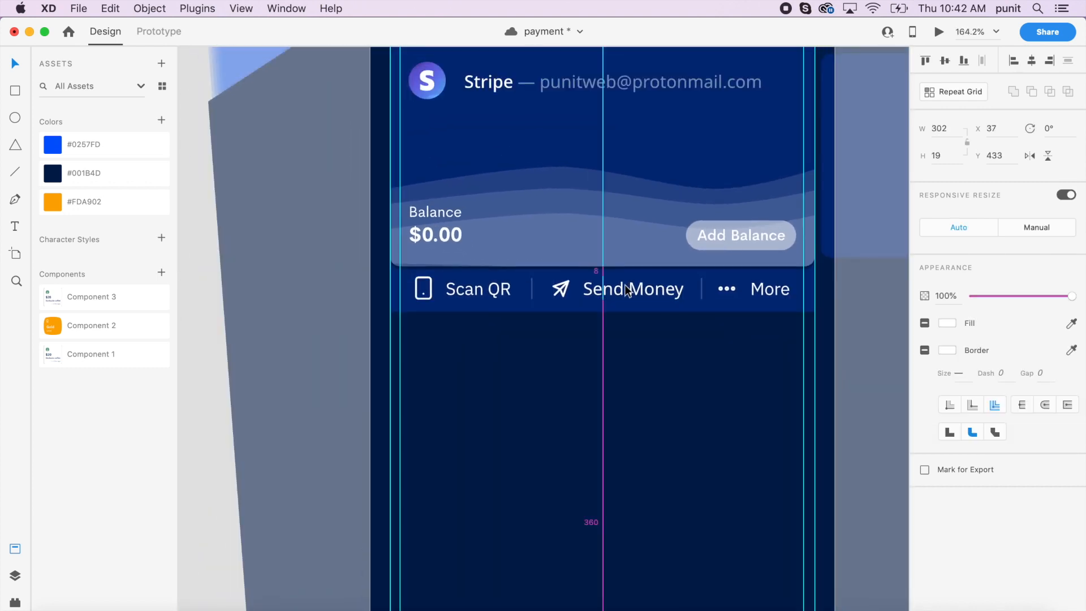
{"action": "left_click", "coordinate": [598, 357]}
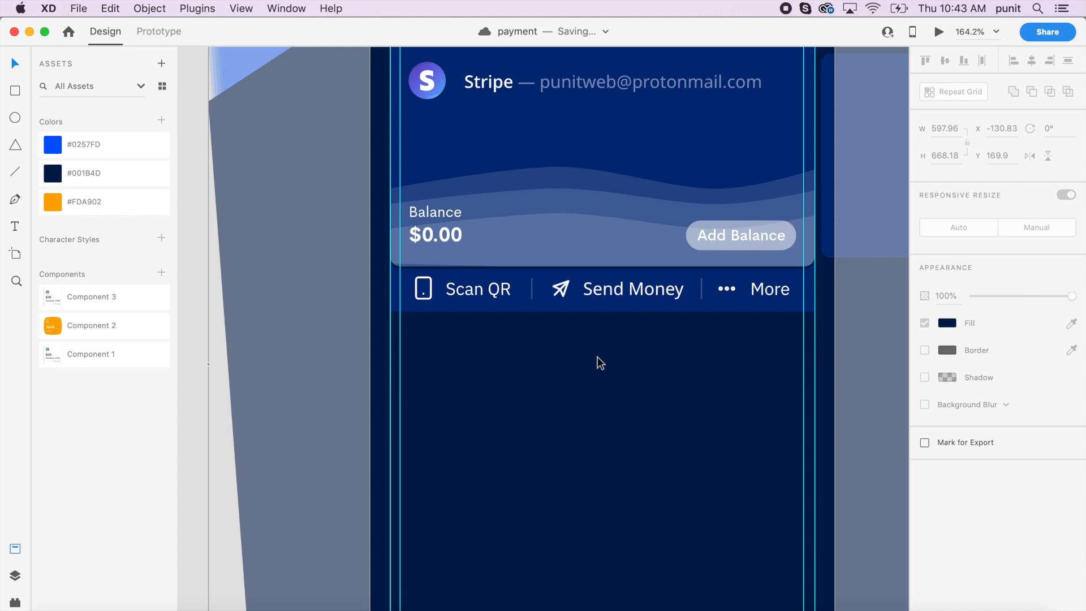
Add a "Last Transactions" text heading in the empty area below the action row.
{"action": "scroll", "coordinate": [597, 356], "scroll_direction": "down", "scroll_amount": 2}
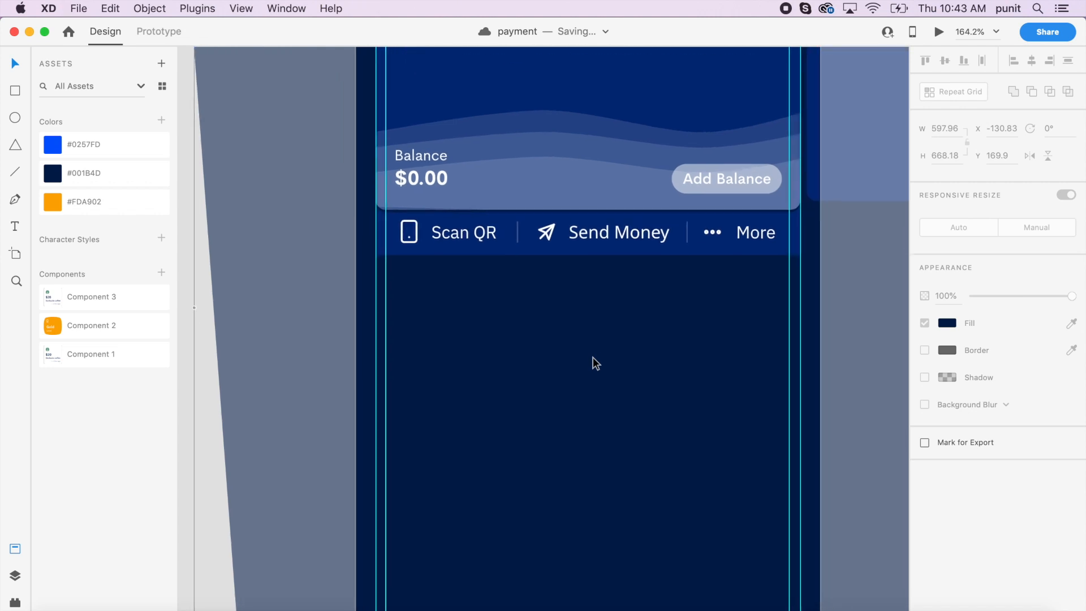
{"action": "key", "text": "t"}
{"action": "left_click", "coordinate": [446, 320]}
{"action": "scroll", "coordinate": [445, 320], "scroll_direction": "up", "scroll_amount": 3}
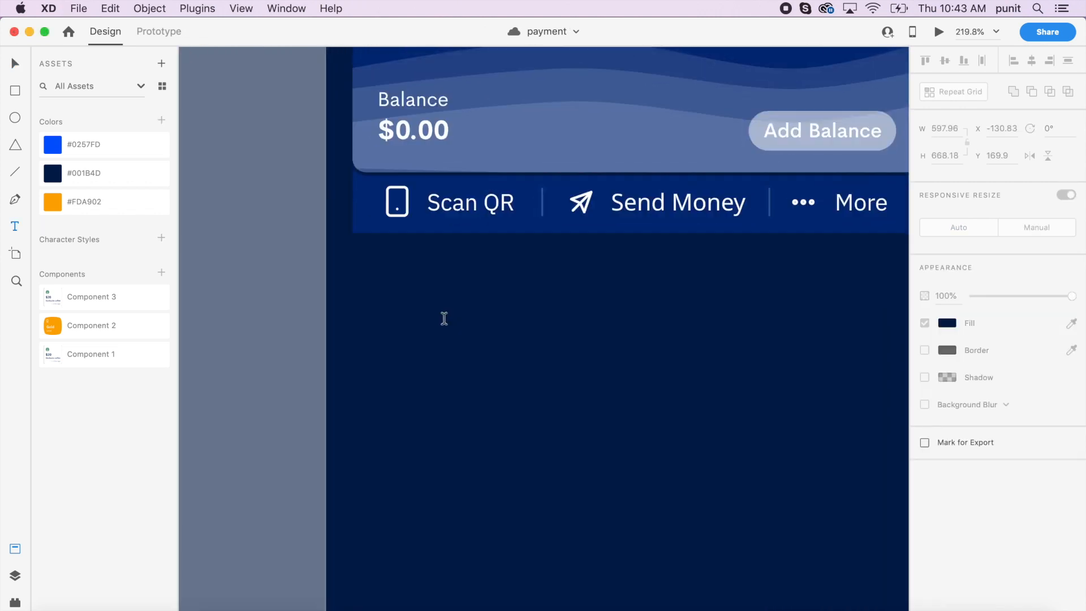
{"action": "key", "text": "a"}
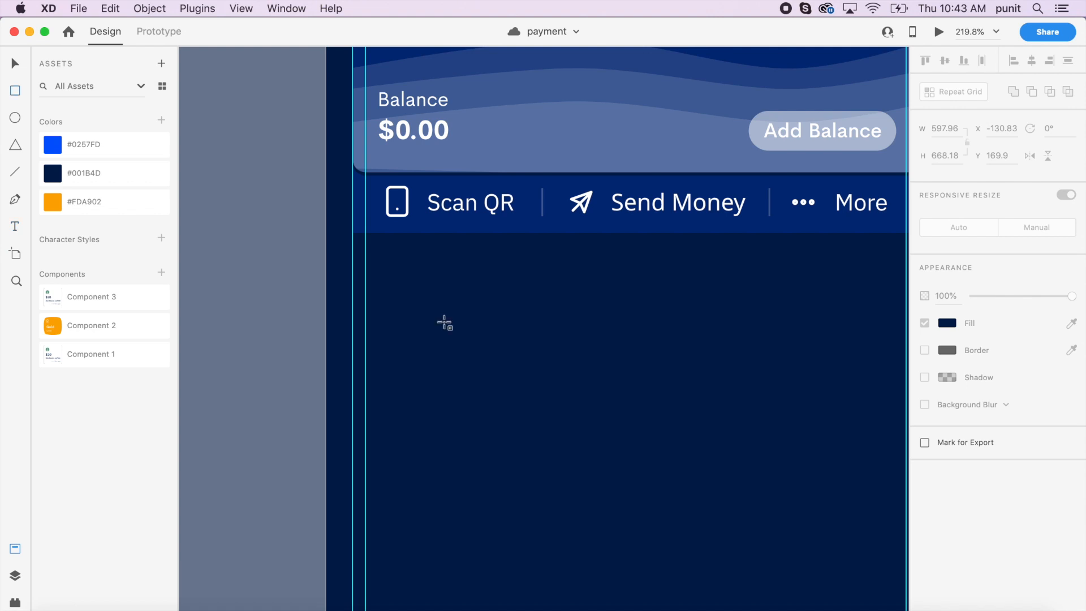
{"action": "key", "text": "t"}
{"action": "left_click", "coordinate": [375, 300]}
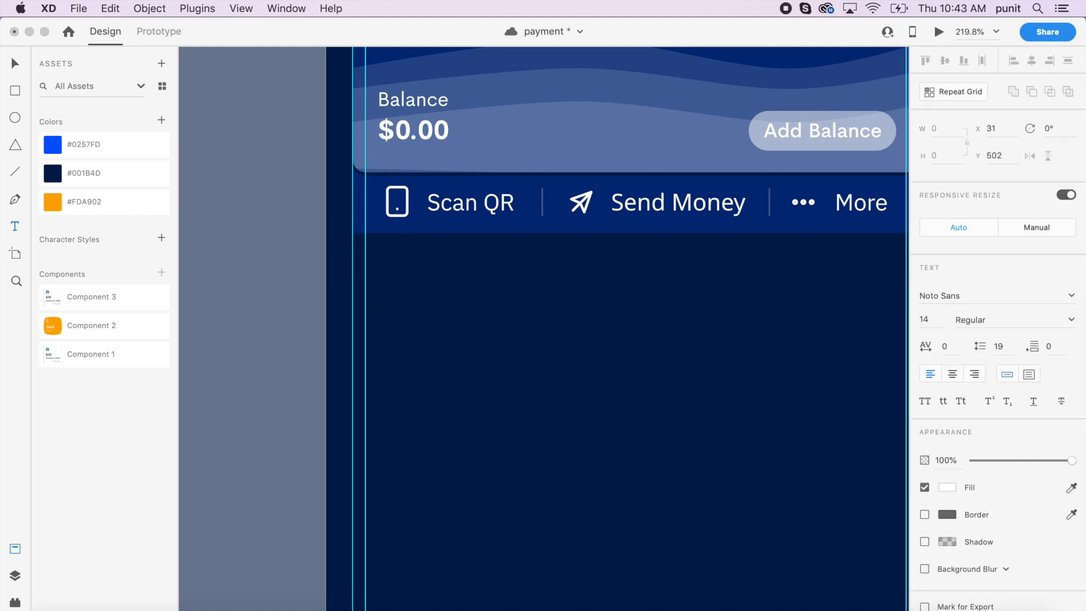
{"action": "type", "text": "Last Transactions"}
{"action": "key", "text": "Escape"}
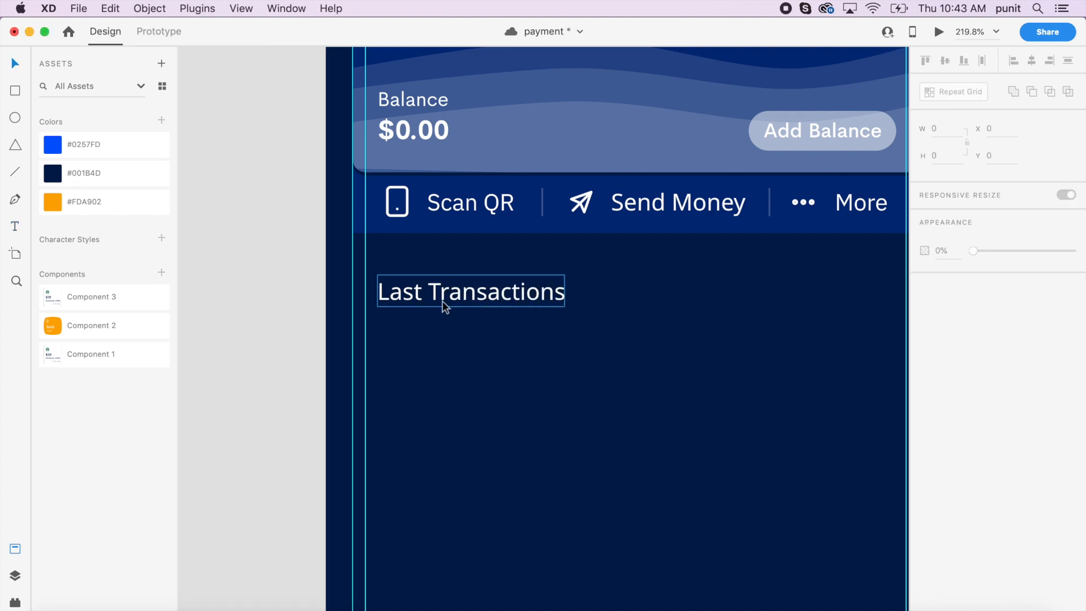
Move the Last Transactions heading to X 16, Y 492 and save the document.
{"action": "left_click_drag", "start_coordinate": [442, 301], "coordinate": [418, 311]}
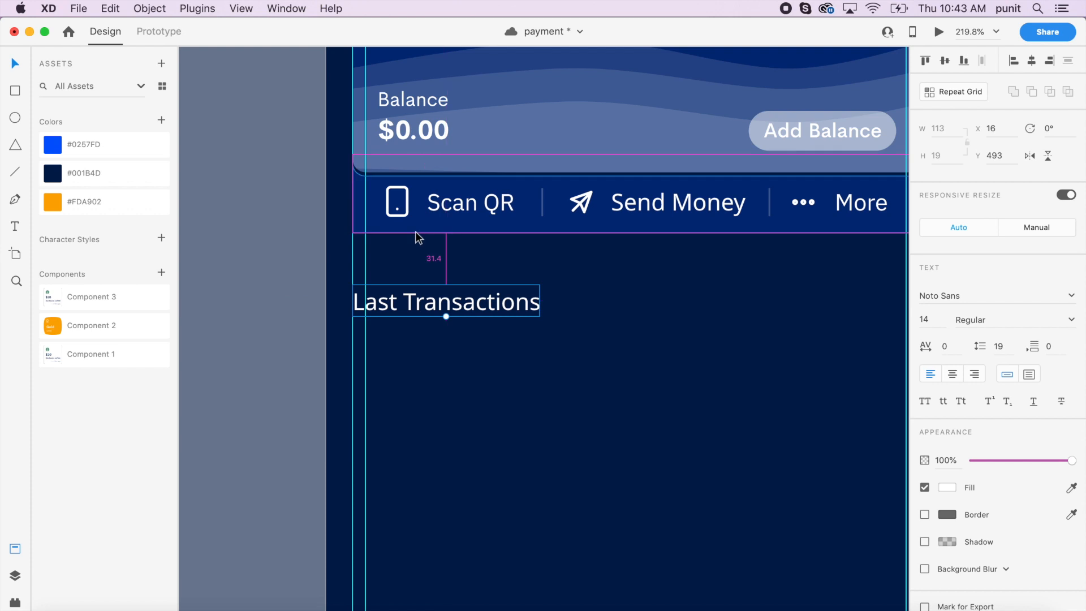
{"action": "key", "text": "Up"}
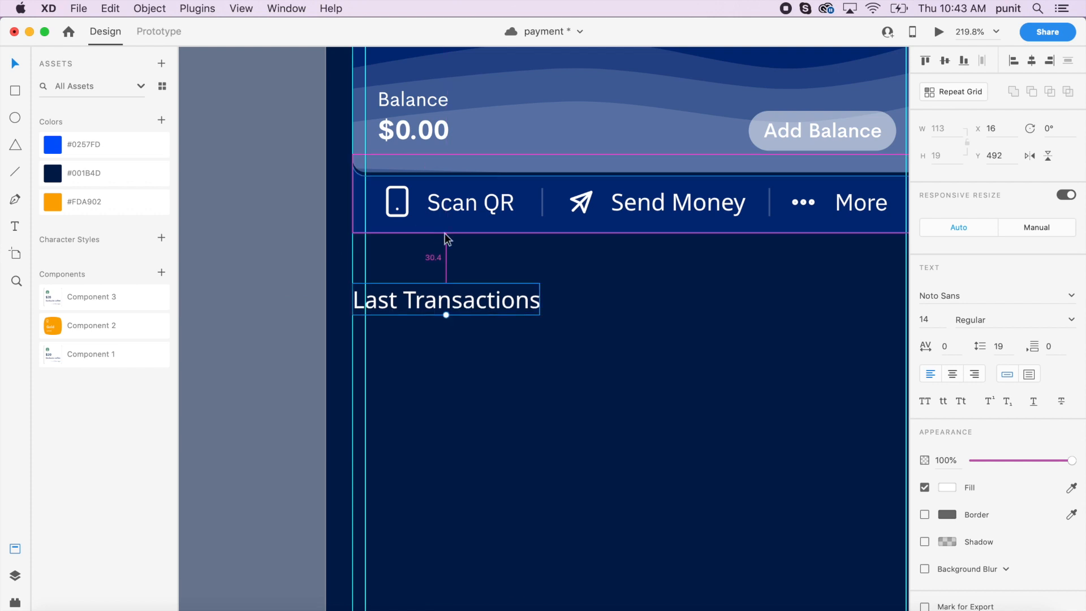
{"action": "left_click", "coordinate": [573, 270]}
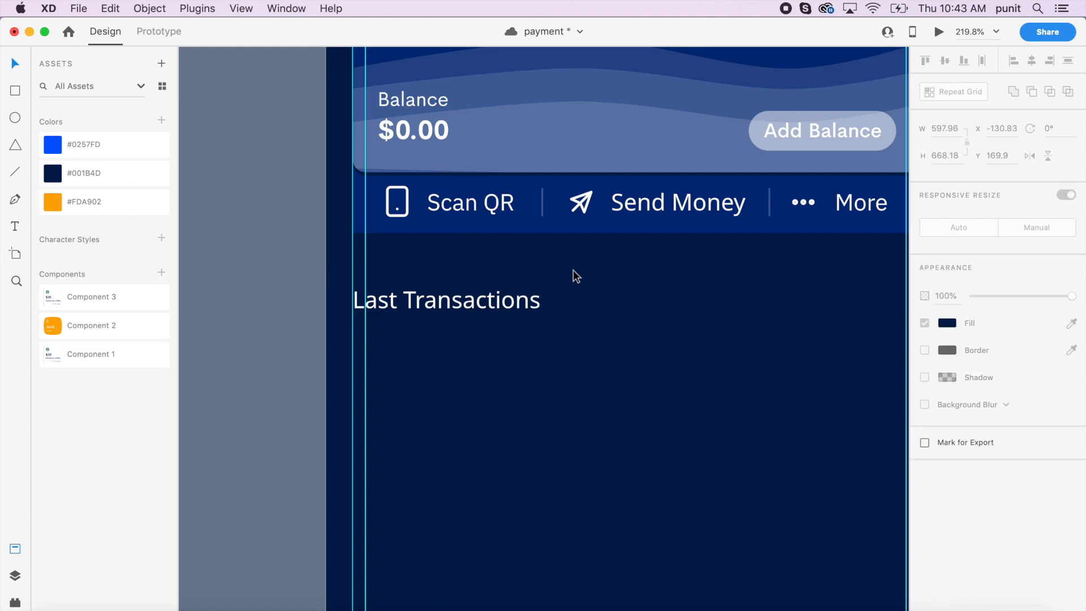
{"action": "scroll", "coordinate": [573, 271], "scroll_direction": "right", "scroll_amount": 3}
{"action": "scroll", "coordinate": [572, 270], "scroll_direction": "right", "scroll_amount": 1}
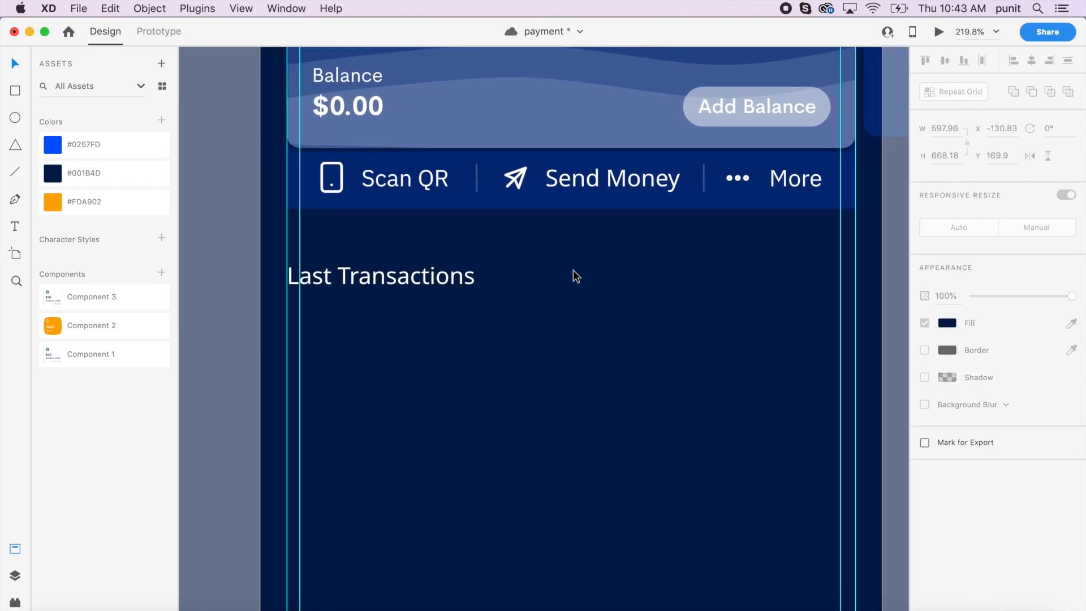
{"action": "key", "text": "super+s"}
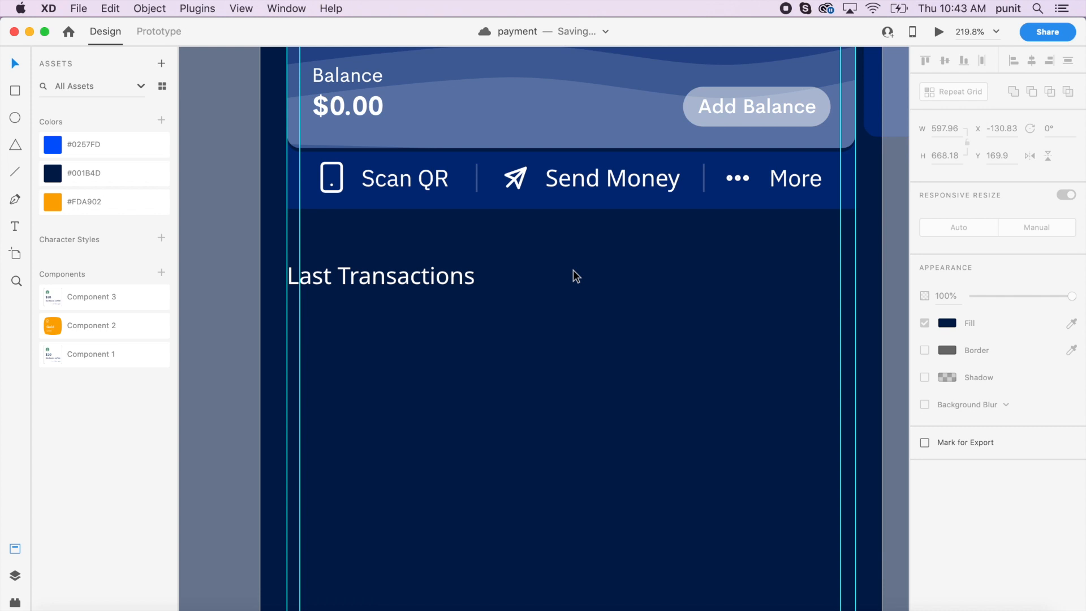
Set the font weight of the Last Transactions heading to Medium.
{"action": "left_click", "coordinate": [444, 280]}
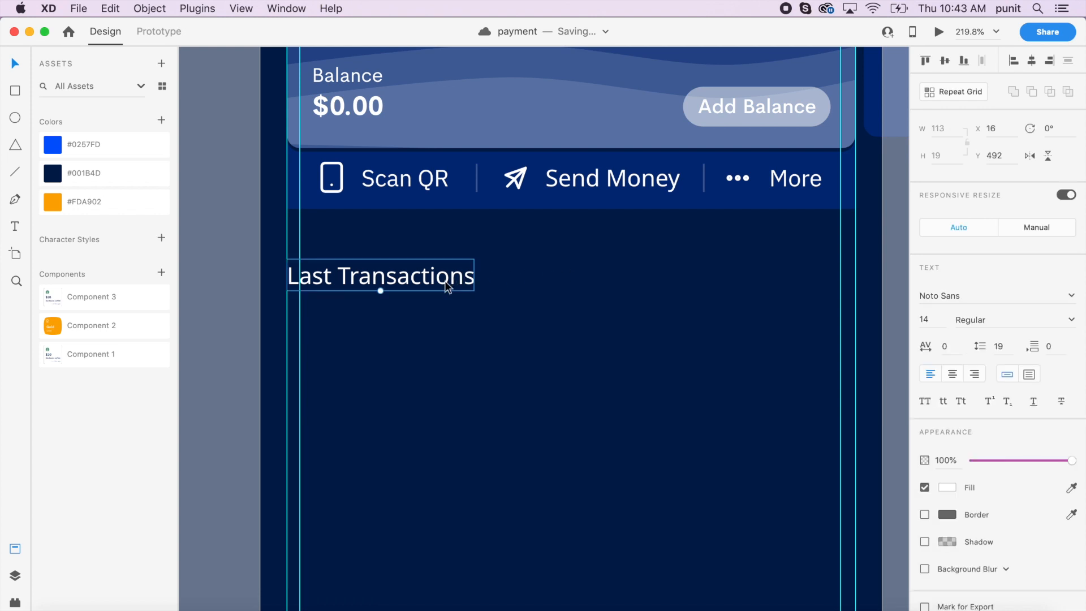
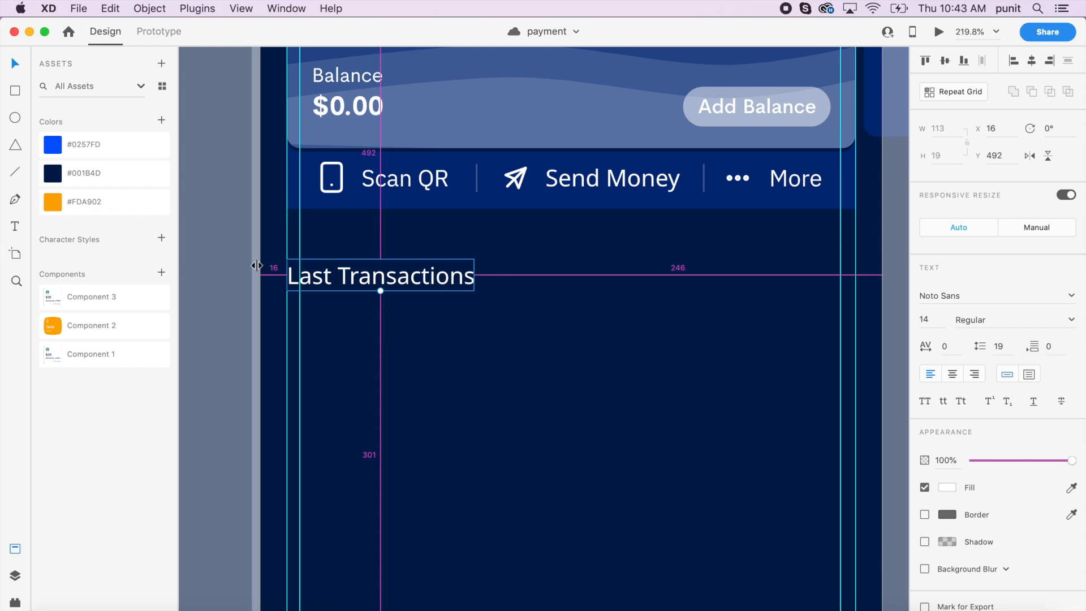
{"action": "left_click", "coordinate": [613, 291]}
{"action": "scroll", "coordinate": [612, 289], "scroll_direction": "down", "scroll_amount": 2}
{"action": "scroll", "coordinate": [612, 289], "scroll_direction": "left", "scroll_amount": 2}
{"action": "left_click", "coordinate": [480, 226]}
{"action": "left_click", "coordinate": [480, 225]}
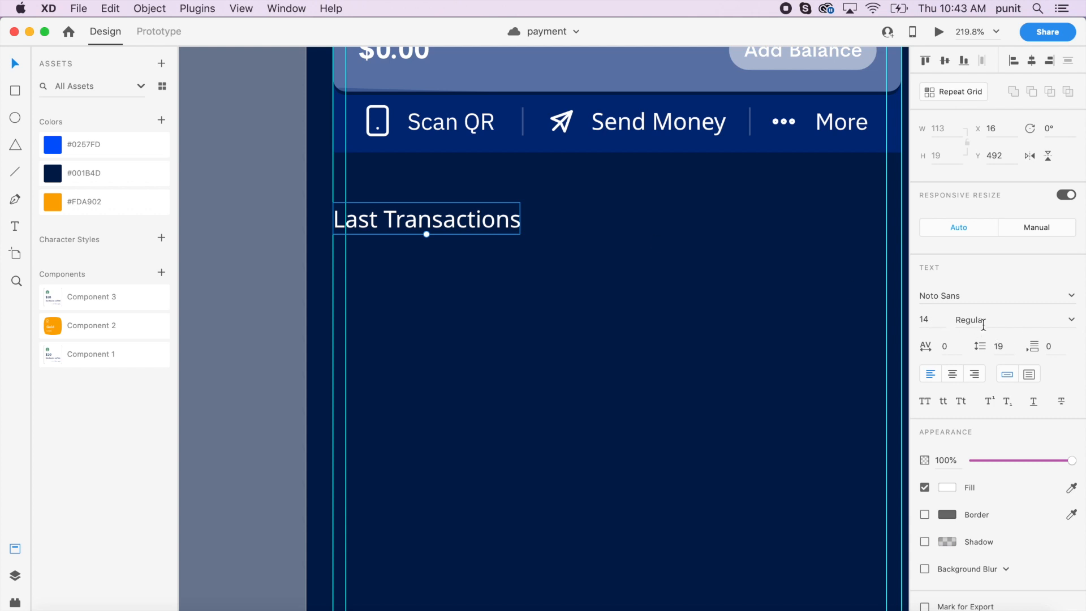
{"action": "left_click", "coordinate": [1071, 319]}
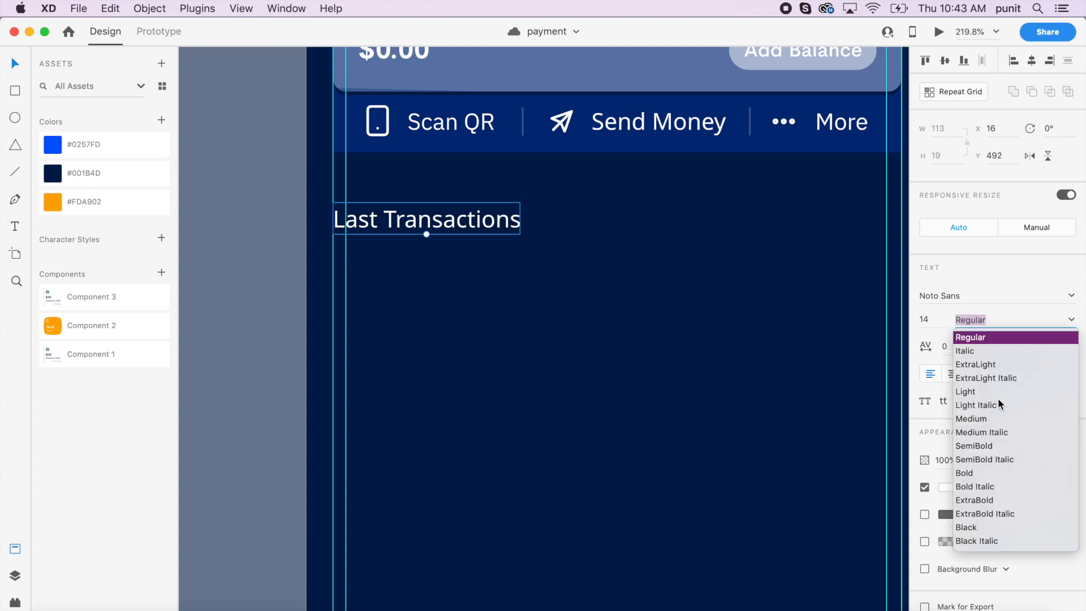
{"action": "left_click", "coordinate": [995, 419]}
{"action": "left_click", "coordinate": [687, 396]}
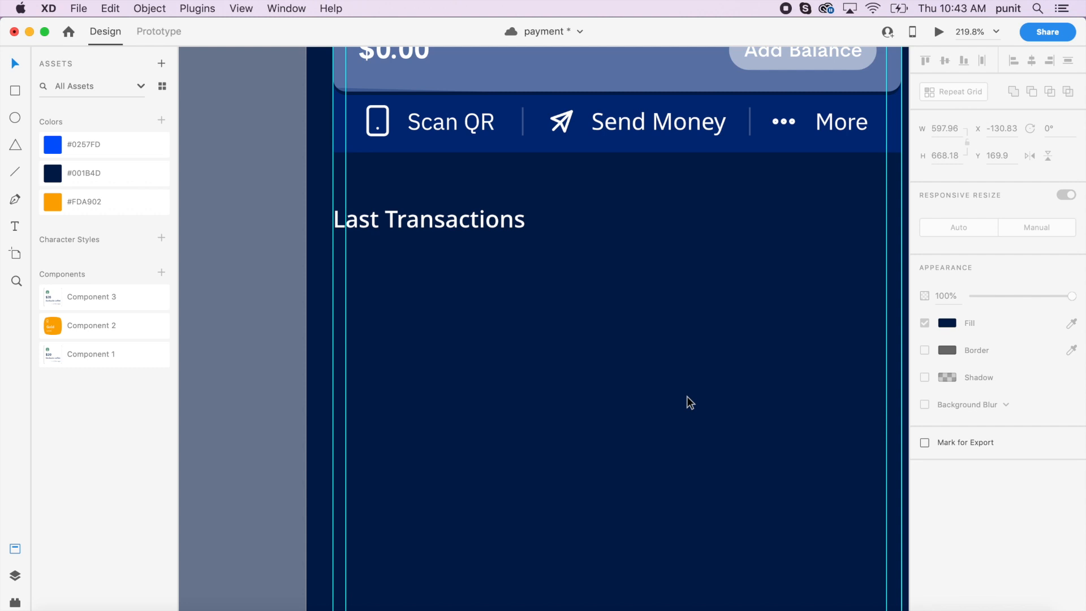
Insert an instance of Component 3 beneath the Last Transactions heading, aligned with the heading's left edge.
{"action": "scroll", "coordinate": [687, 396], "scroll_direction": "down", "scroll_amount": 1}
{"action": "scroll", "coordinate": [686, 396], "scroll_direction": "right", "scroll_amount": 1}
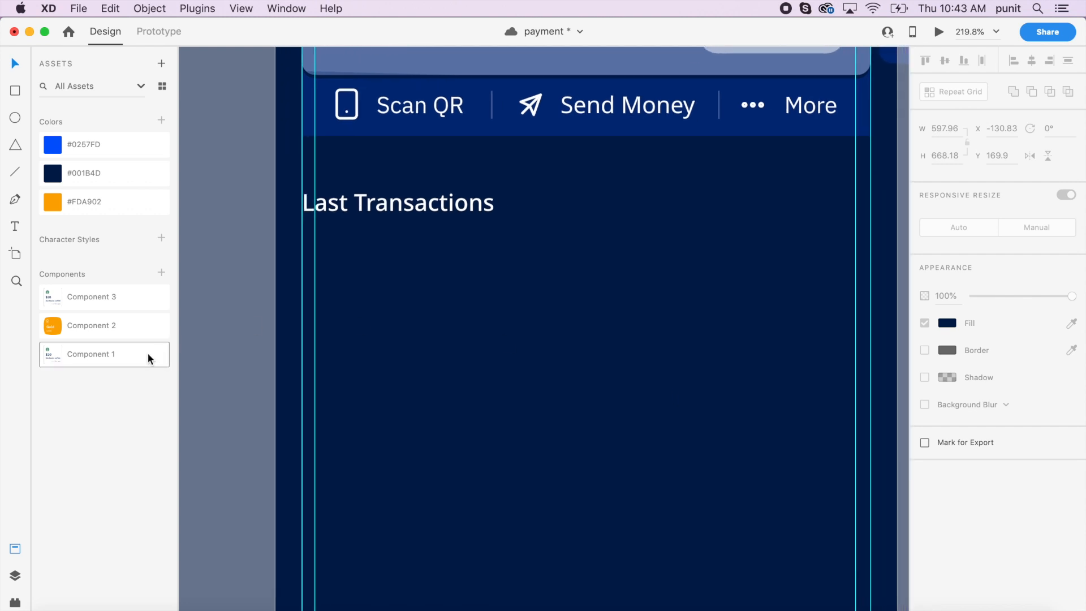
{"action": "left_click_drag", "start_coordinate": [114, 298], "coordinate": [443, 342]}
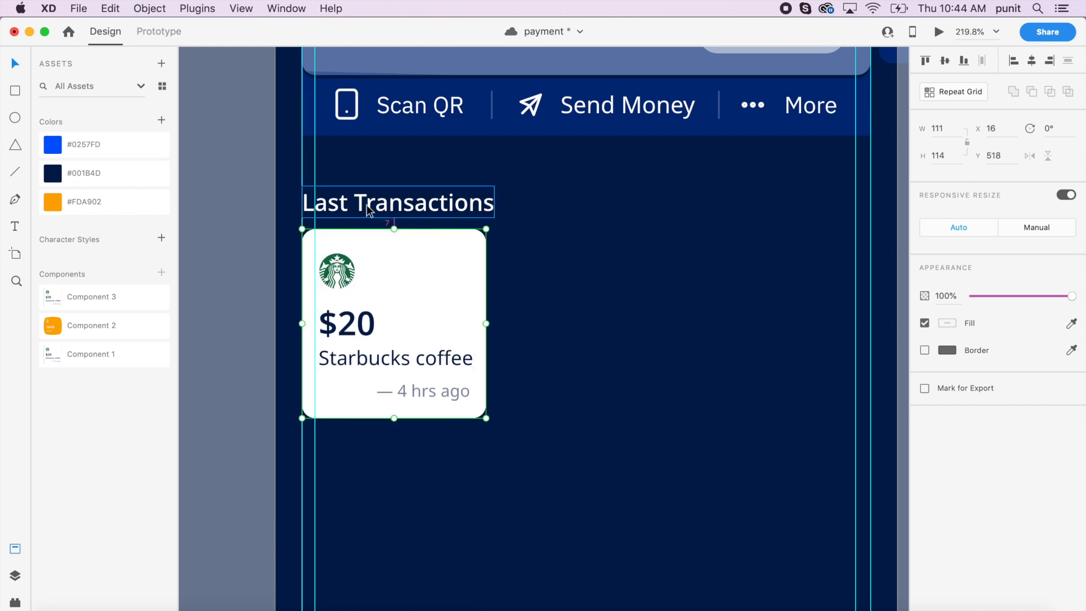
Reposition the Starbucks transaction card to X 24, Y 526 below the heading.
{"action": "key", "text": "Up"}
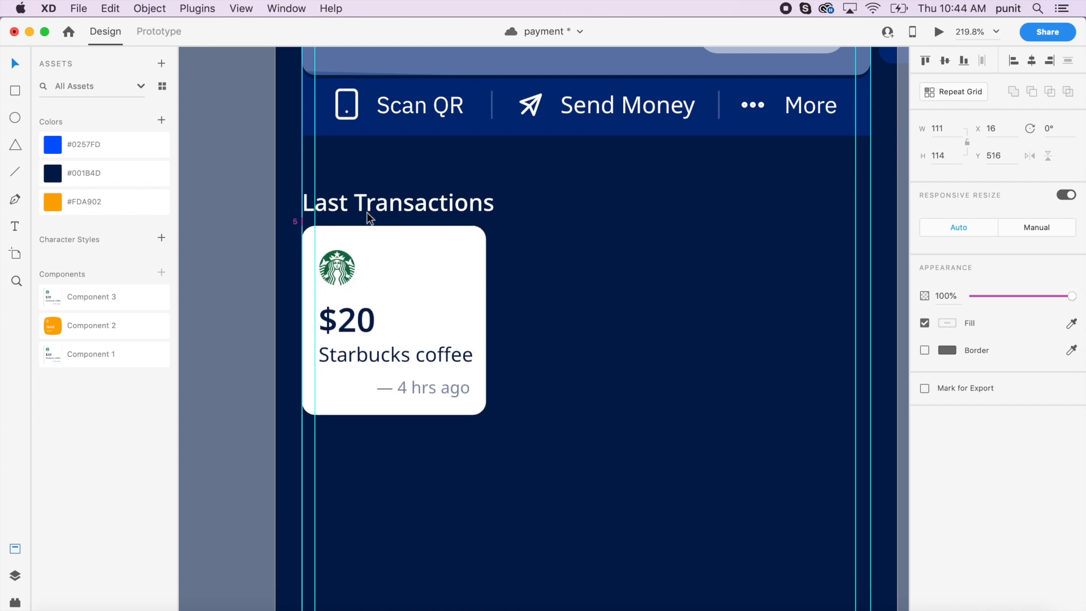
{"action": "key", "text": "Down"}
{"action": "key", "text": "Down"}
{"action": "key", "text": "Down"}
{"action": "key", "text": "Down"}
{"action": "key", "text": "Down"}
{"action": "key", "text": "Down"}
{"action": "key", "text": "Down"}
{"action": "key", "text": "Down"}
{"action": "key", "text": "Down"}
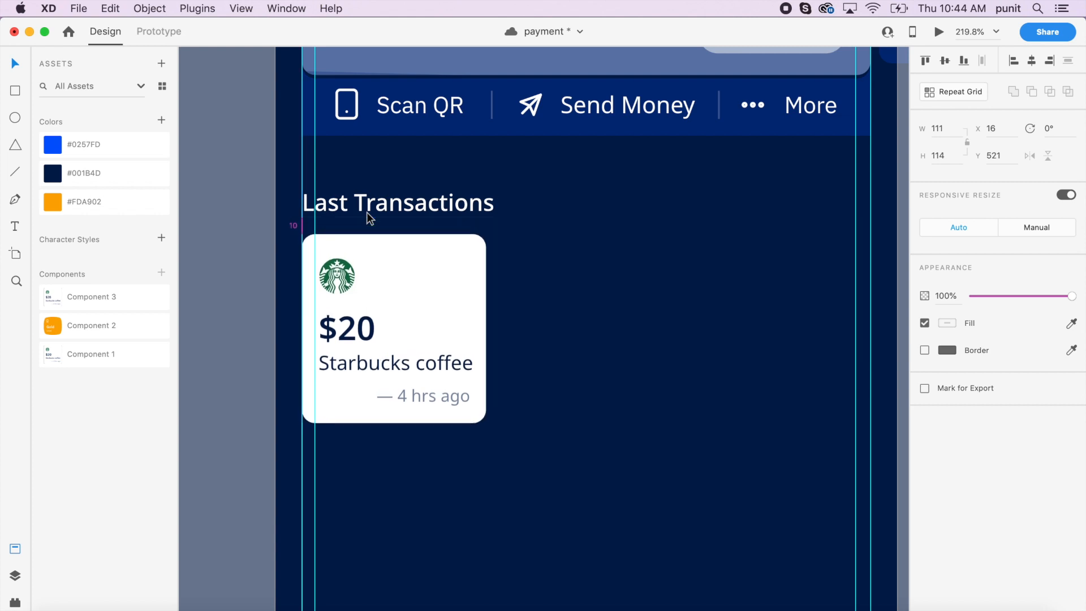
{"action": "key", "text": "Down"}
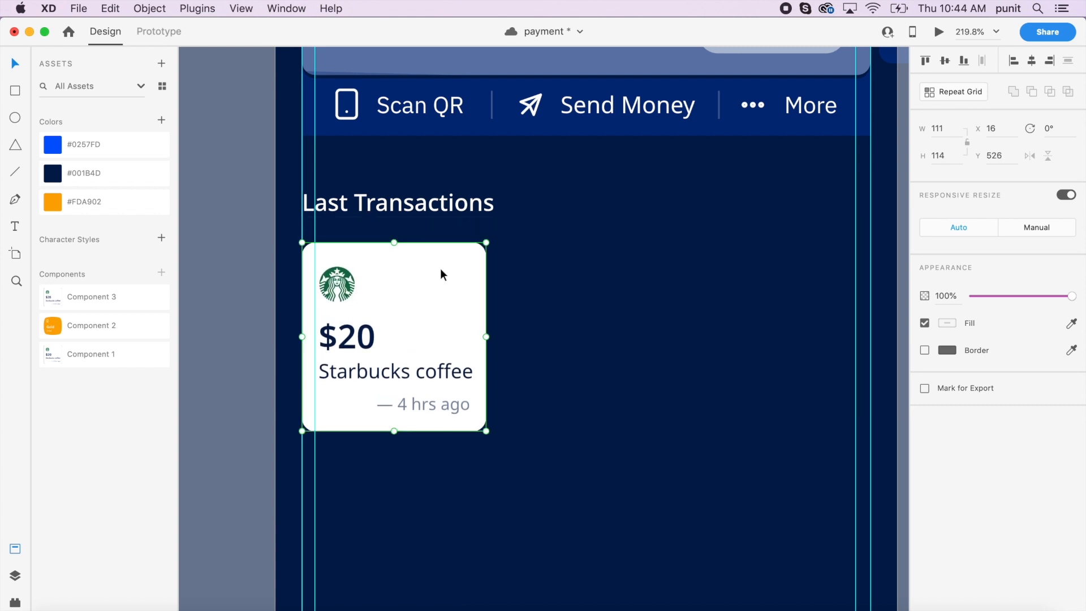
{"action": "left_click_drag", "start_coordinate": [437, 270], "coordinate": [453, 270]}
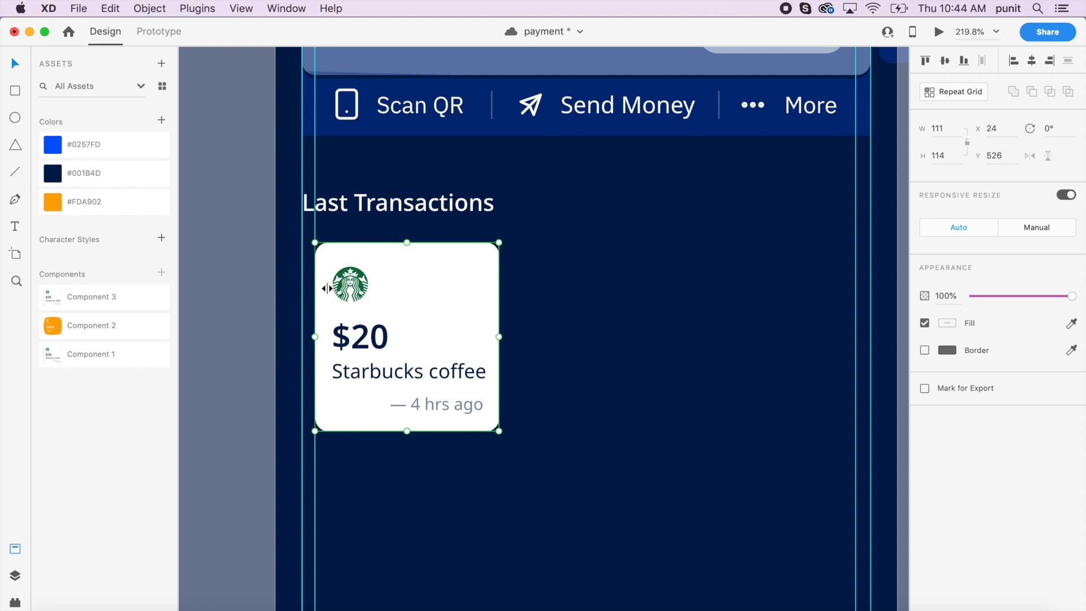
{"action": "left_click", "coordinate": [565, 341]}
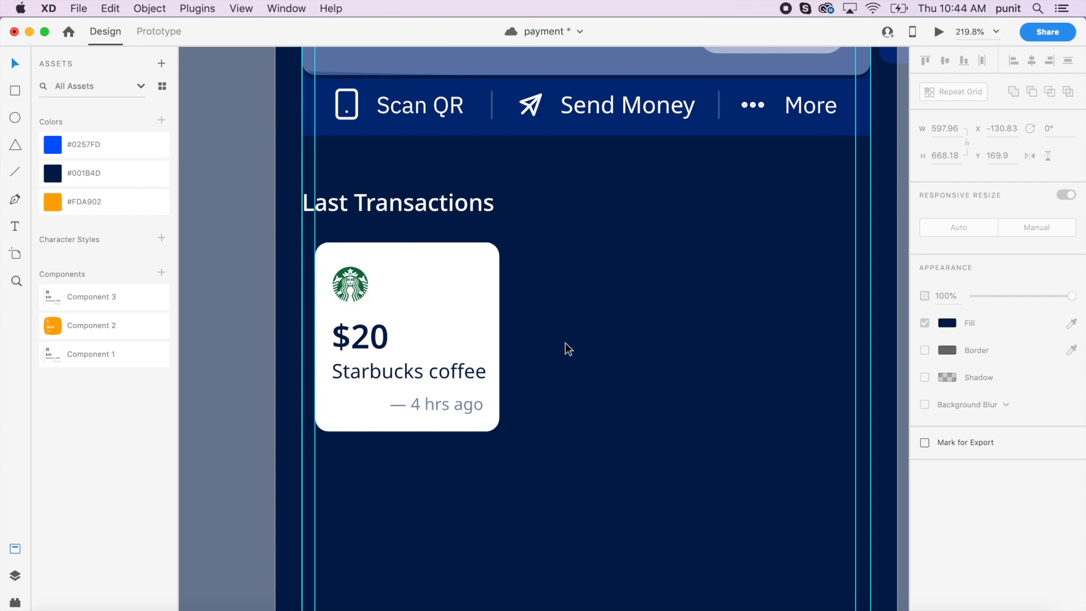
Ungroup the Starbucks transaction card component and select all of its separate parts.
{"action": "left_click", "coordinate": [457, 307]}
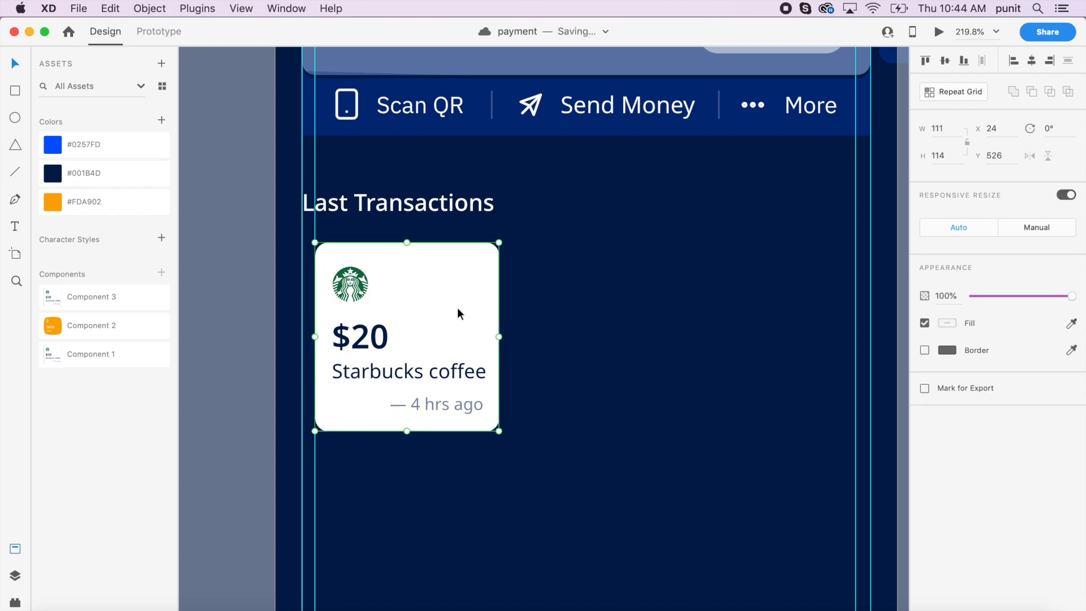
{"action": "right_click", "coordinate": [459, 312]}
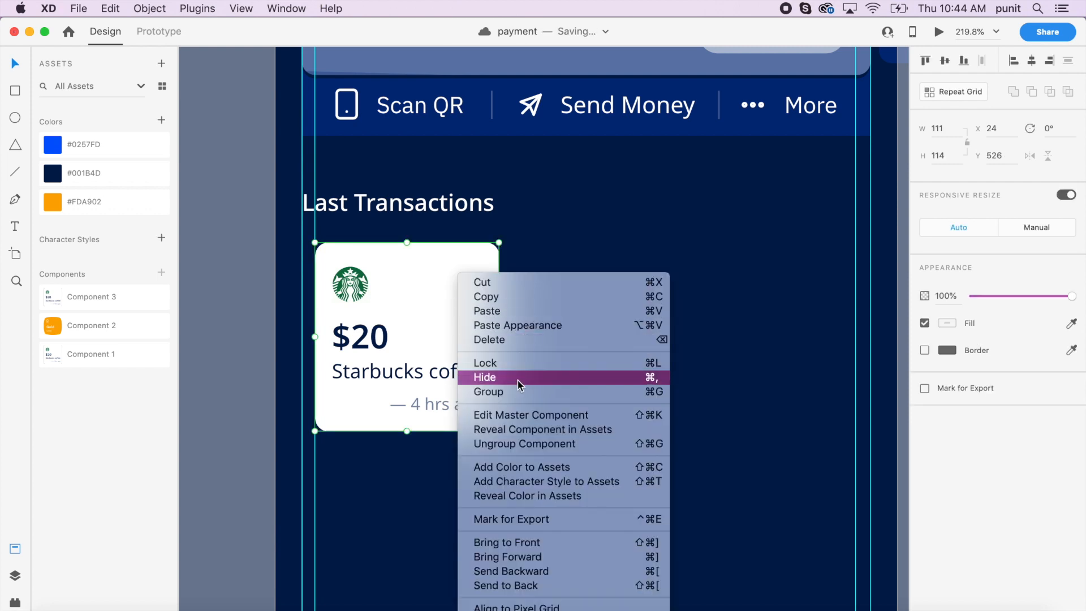
{"action": "left_click", "coordinate": [528, 441]}
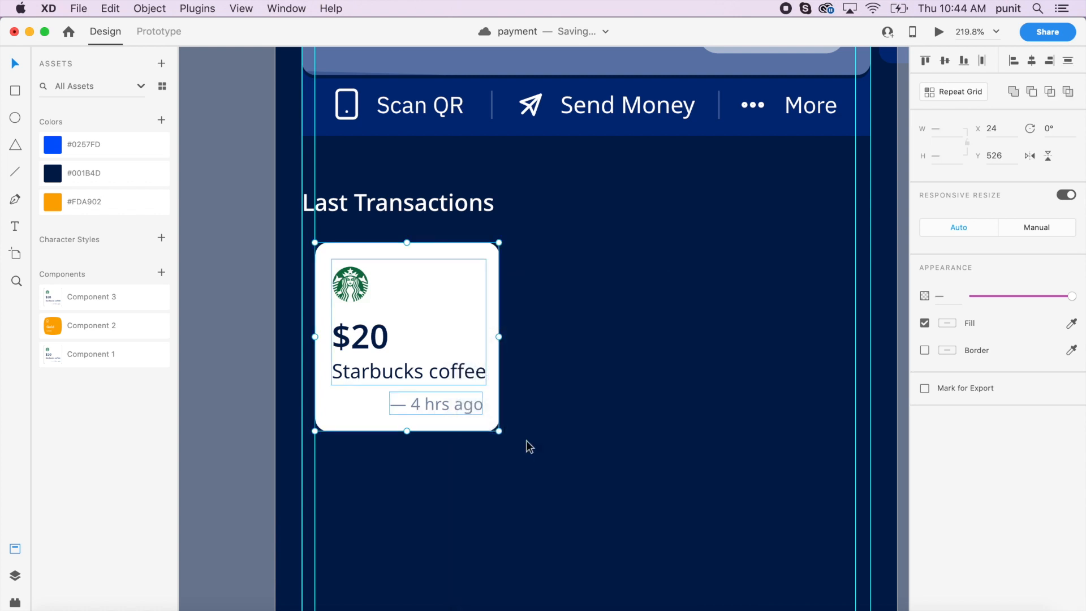
{"action": "left_click", "coordinate": [565, 431]}
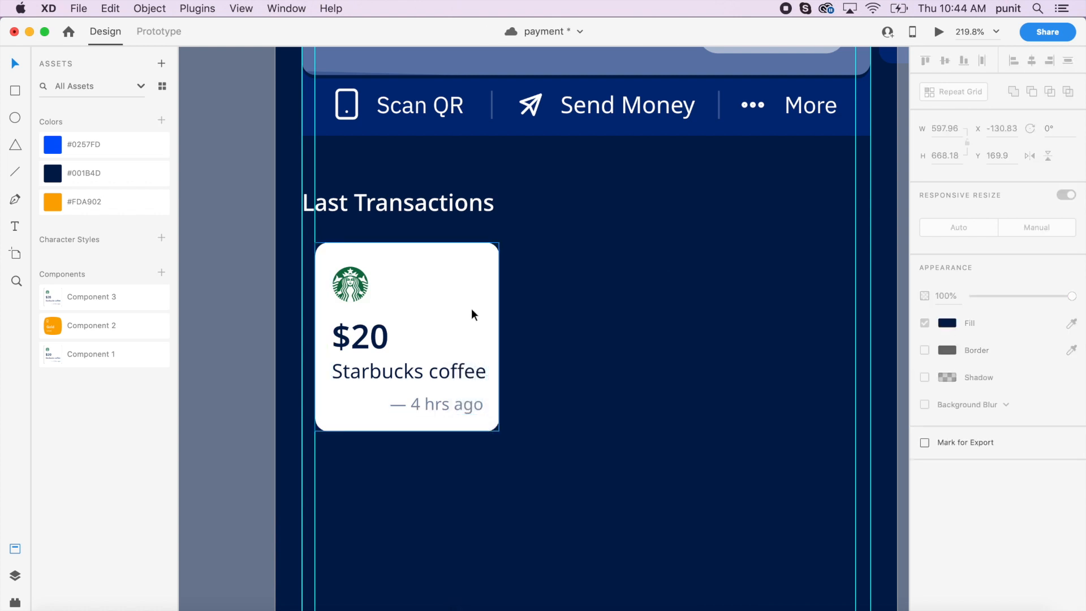
{"action": "left_click_drag", "start_coordinate": [533, 487], "coordinate": [338, 258]}
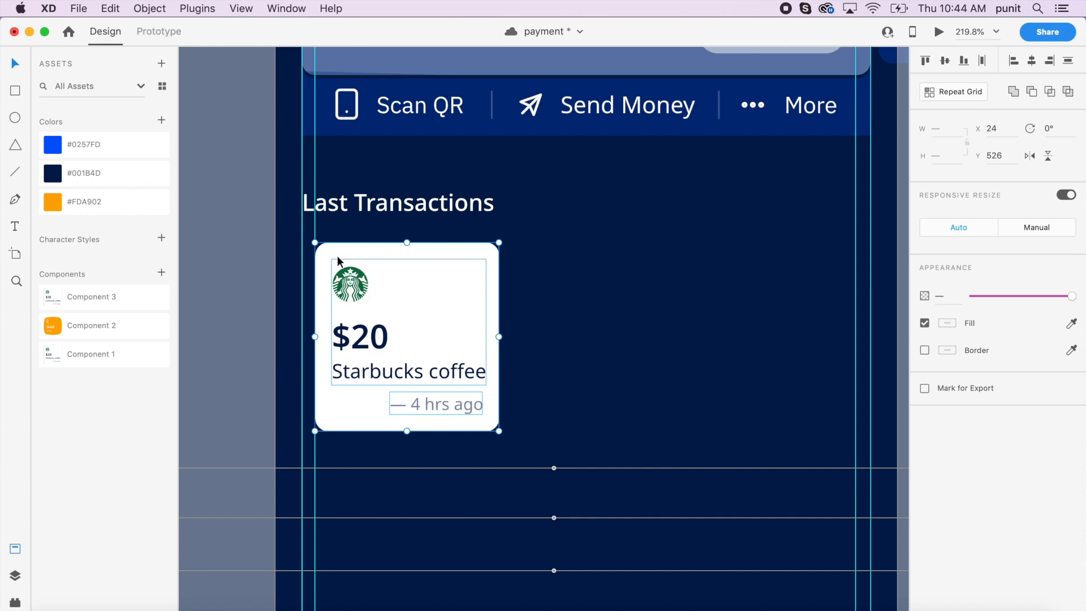
Turn the ungrouped parts of the Starbucks transaction card into a new component and save the document.
{"action": "left_click", "coordinate": [510, 291]}
{"action": "left_click", "coordinate": [464, 308]}
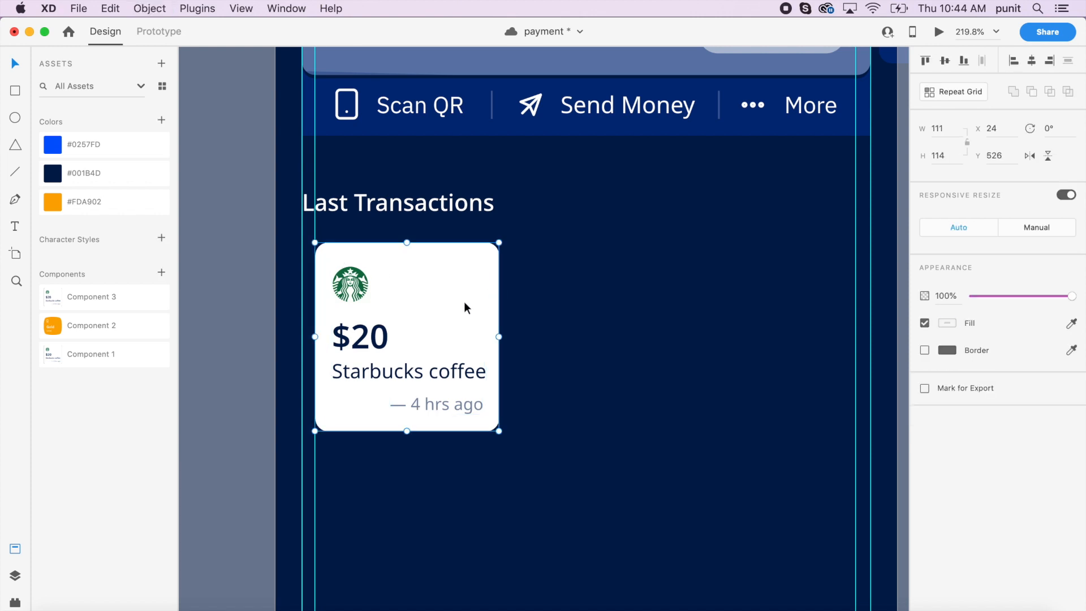
{"action": "right_click", "coordinate": [463, 308]}
{"action": "left_click", "coordinate": [533, 444]}
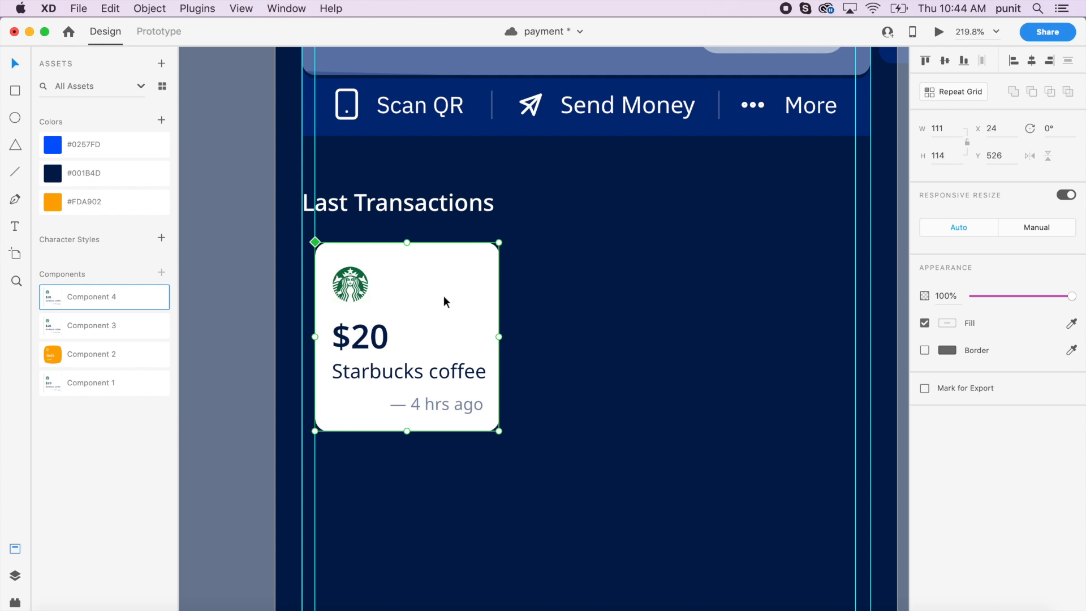
{"action": "key", "text": "super+s"}
Duplicate the Starbucks transaction card and place the copy beside the original at X 150, Y 526.
{"action": "key", "text": "super+d"}
{"action": "left_click_drag", "start_coordinate": [443, 297], "coordinate": [645, 294]}
{"action": "key", "text": "Right"}
{"action": "key", "text": "Right"}
{"action": "key", "text": "Right"}
{"action": "key", "text": "Right"}
{"action": "key", "text": "Right"}
{"action": "key", "text": "Right"}
{"action": "scroll", "coordinate": [644, 294], "scroll_direction": "right", "scroll_amount": 1}
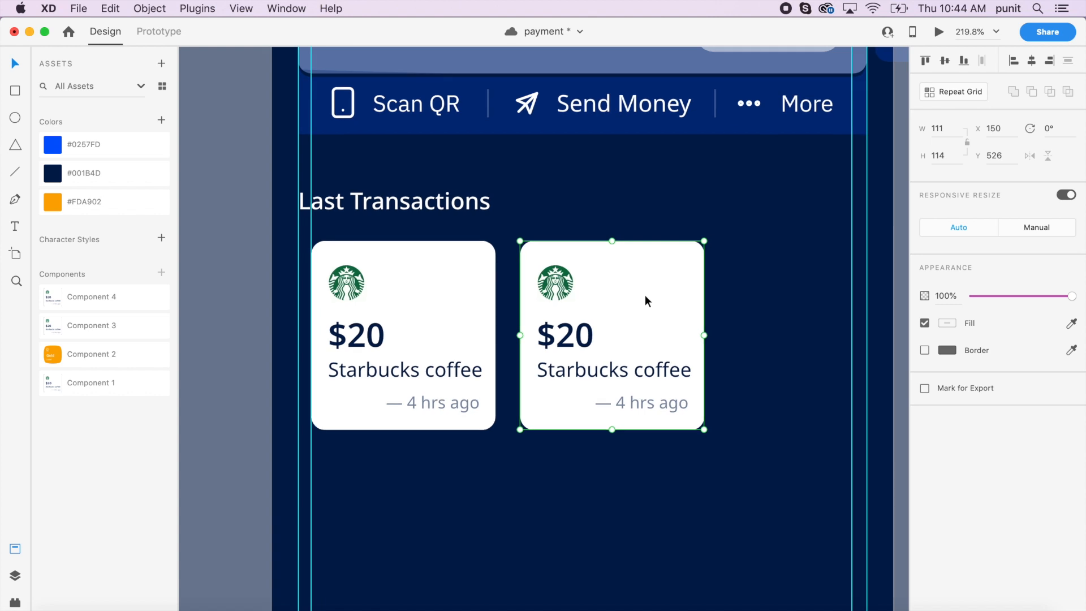
Add a third copy of the transaction card to the right of the second at X 276, Y 526.
{"action": "scroll", "coordinate": [645, 294], "scroll_direction": "right", "scroll_amount": 5}
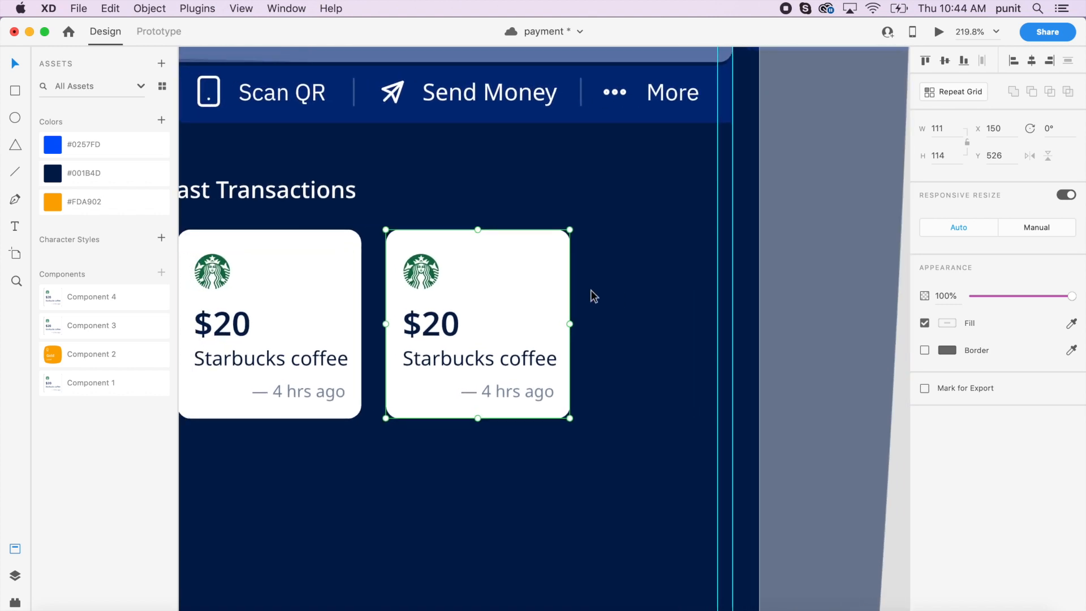
{"action": "left_click_drag", "start_coordinate": [543, 288], "coordinate": [748, 285]}
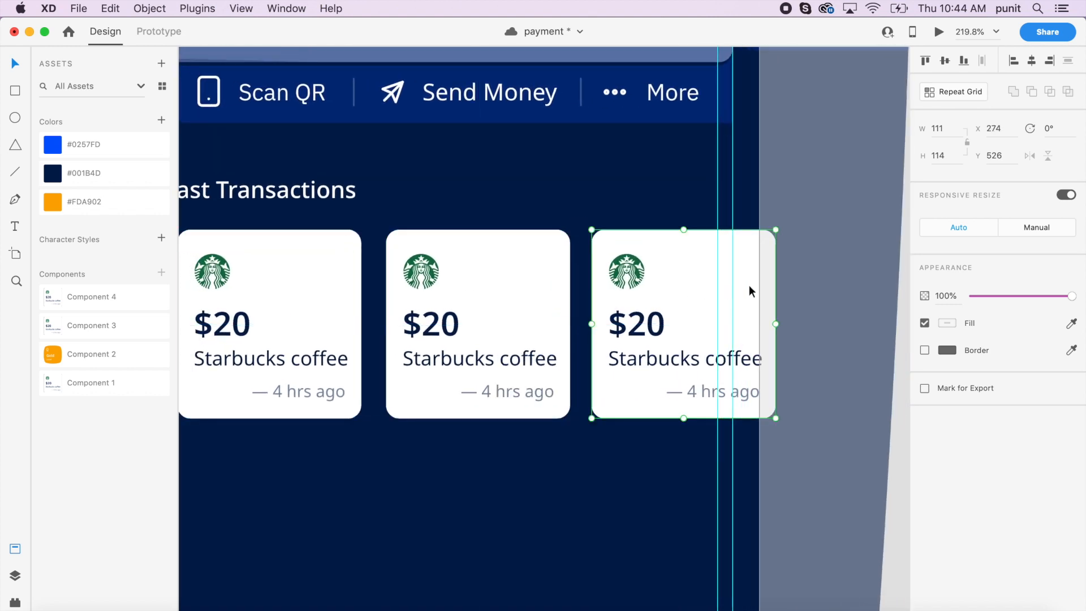
{"action": "key", "text": "Right"}
{"action": "key", "text": "Right"}
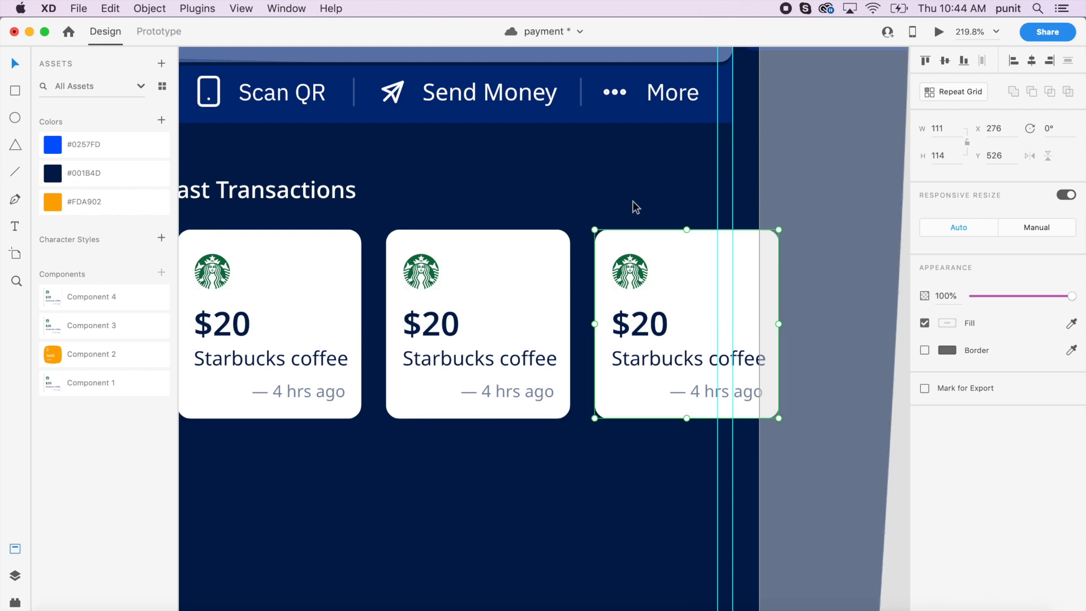
{"action": "left_click", "coordinate": [632, 199]}
{"action": "scroll", "coordinate": [632, 199], "scroll_direction": "left", "scroll_amount": 2}
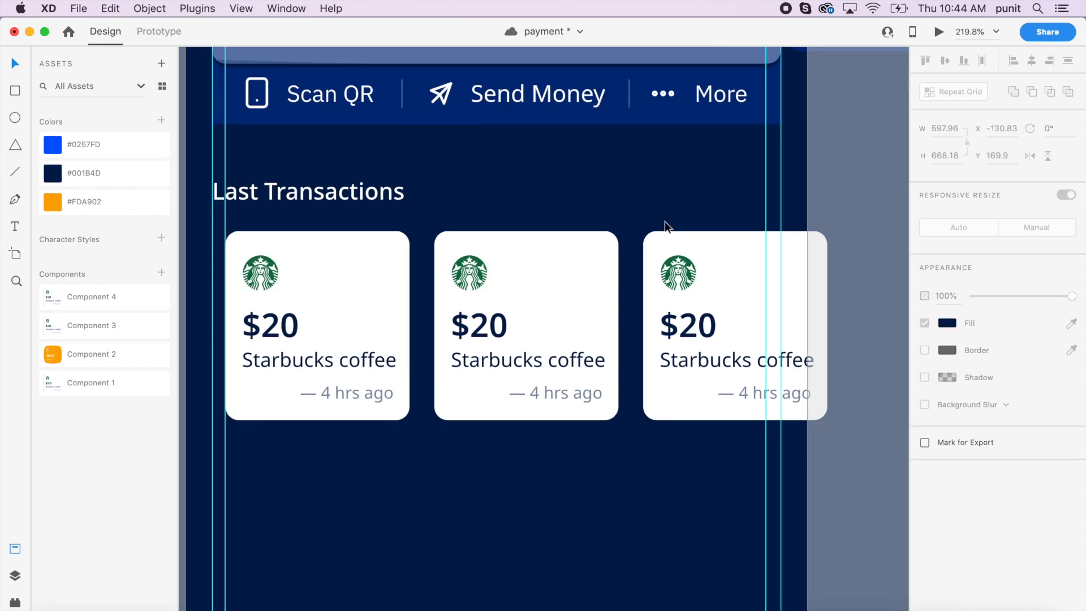
{"action": "scroll", "coordinate": [687, 267], "scroll_direction": "down", "scroll_amount": 3}
{"action": "left_click", "coordinate": [799, 280]}
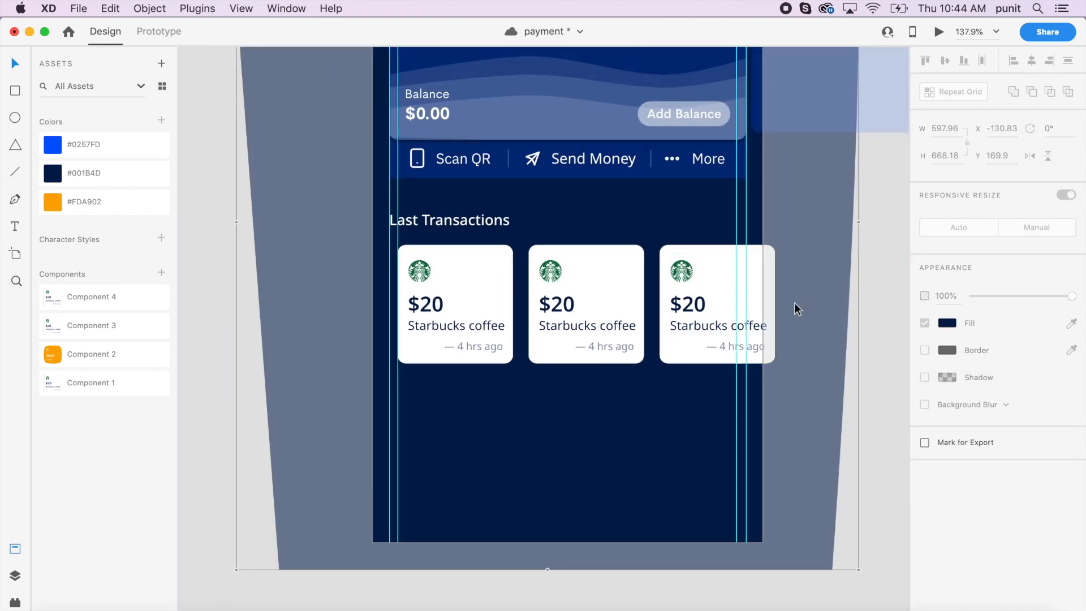
{"action": "key", "text": "Delete"}
Replace the Starbucks logo in the second card with the McDonald's PNG image from the Downloads folder in Finder.
{"action": "scroll", "coordinate": [739, 351], "scroll_direction": "up", "scroll_amount": 5}
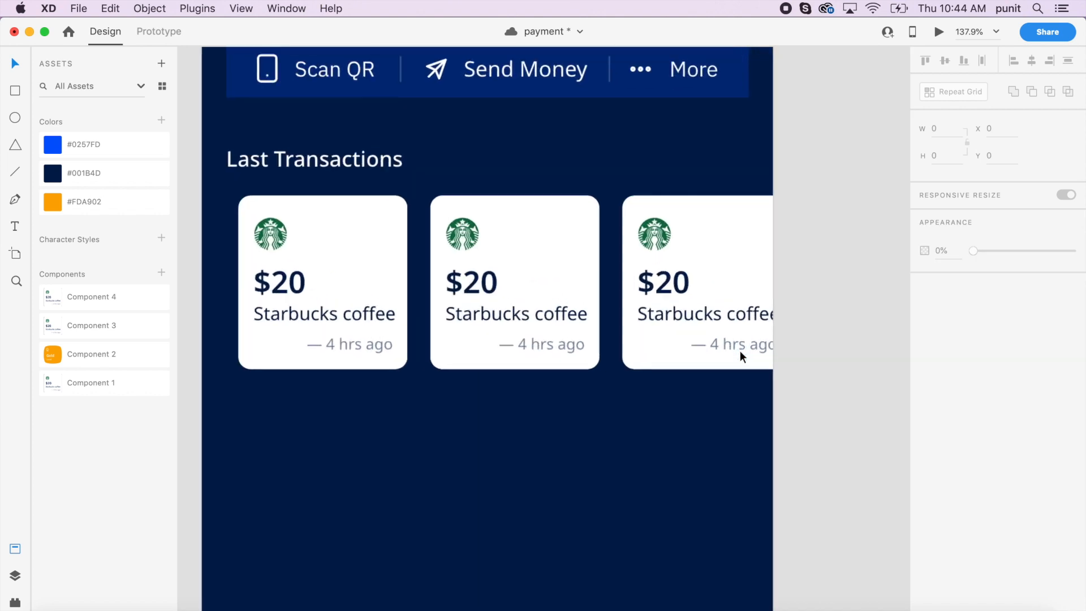
{"action": "scroll", "coordinate": [740, 351], "scroll_direction": "left", "scroll_amount": 6}
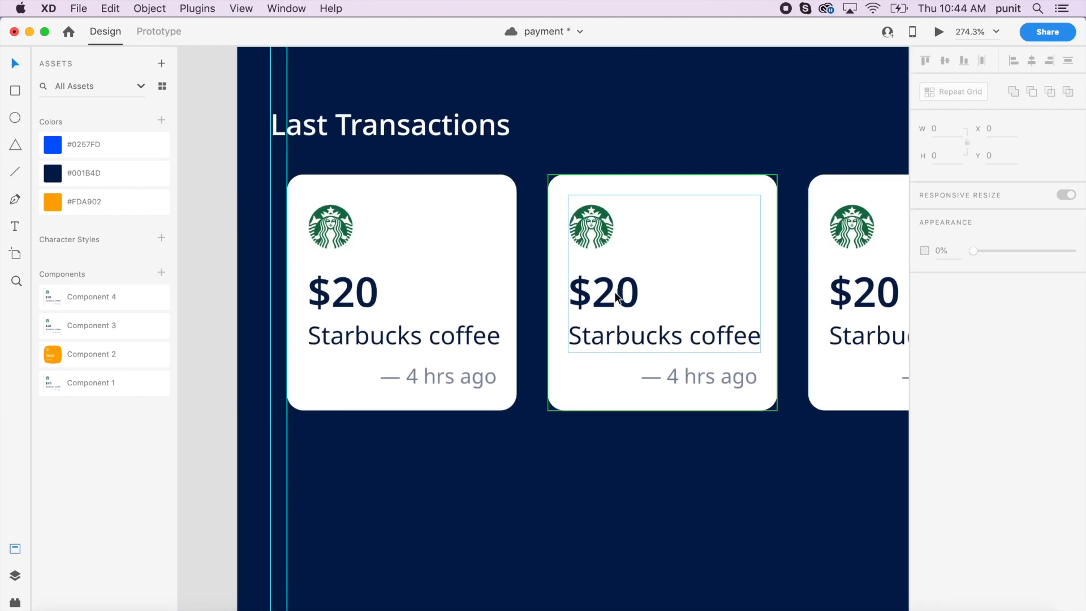
{"action": "double_click", "coordinate": [598, 232]}
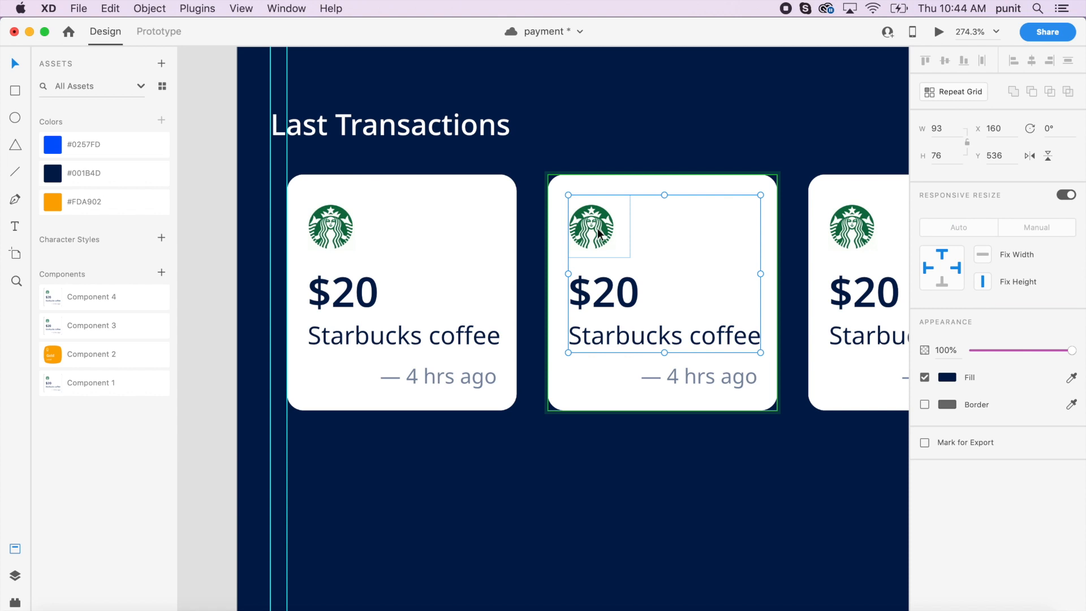
{"action": "double_click", "coordinate": [594, 238]}
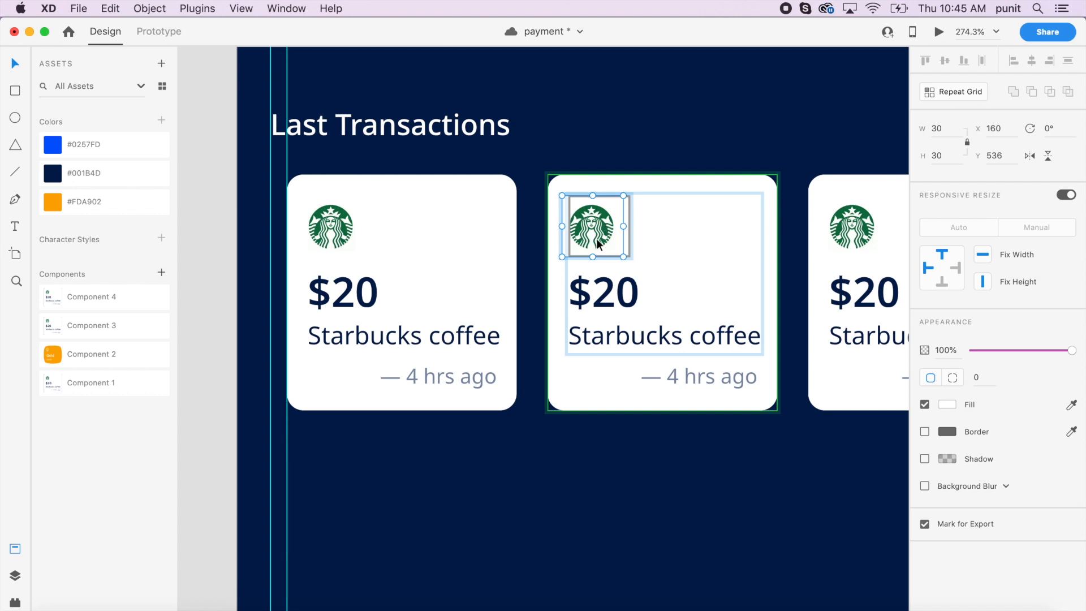
{"action": "scroll", "coordinate": [596, 243], "scroll_direction": "up", "scroll_amount": 3}
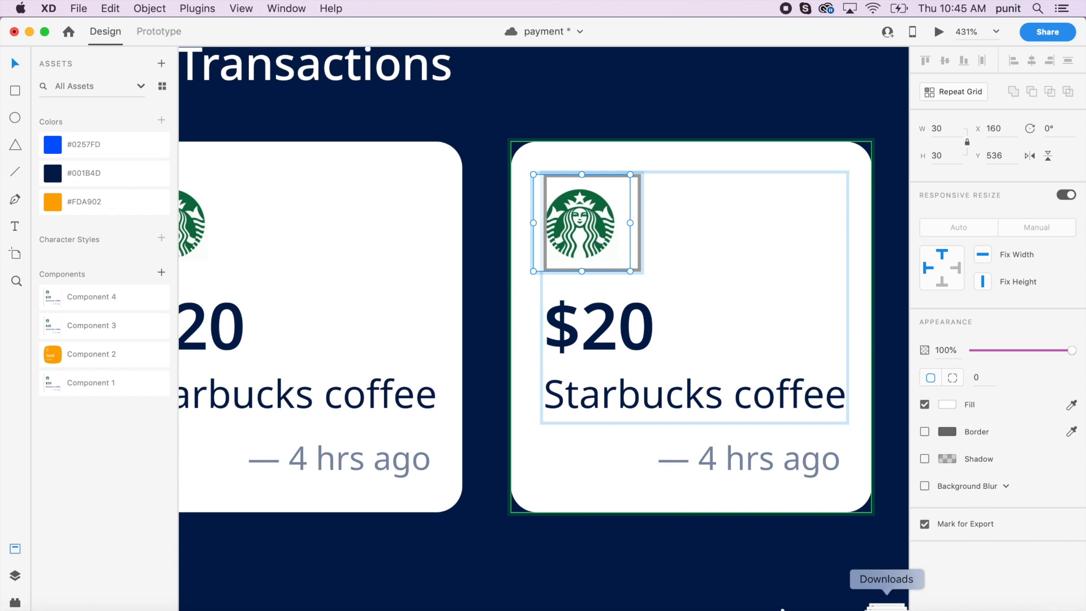
{"action": "left_click", "coordinate": [886, 603]}
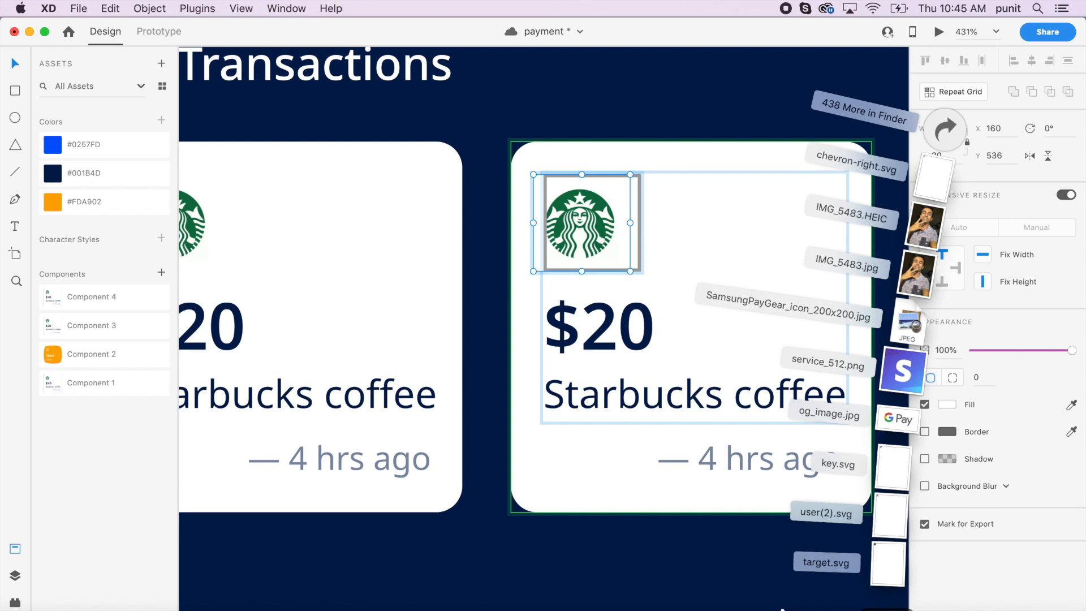
{"action": "left_click", "coordinate": [956, 130]}
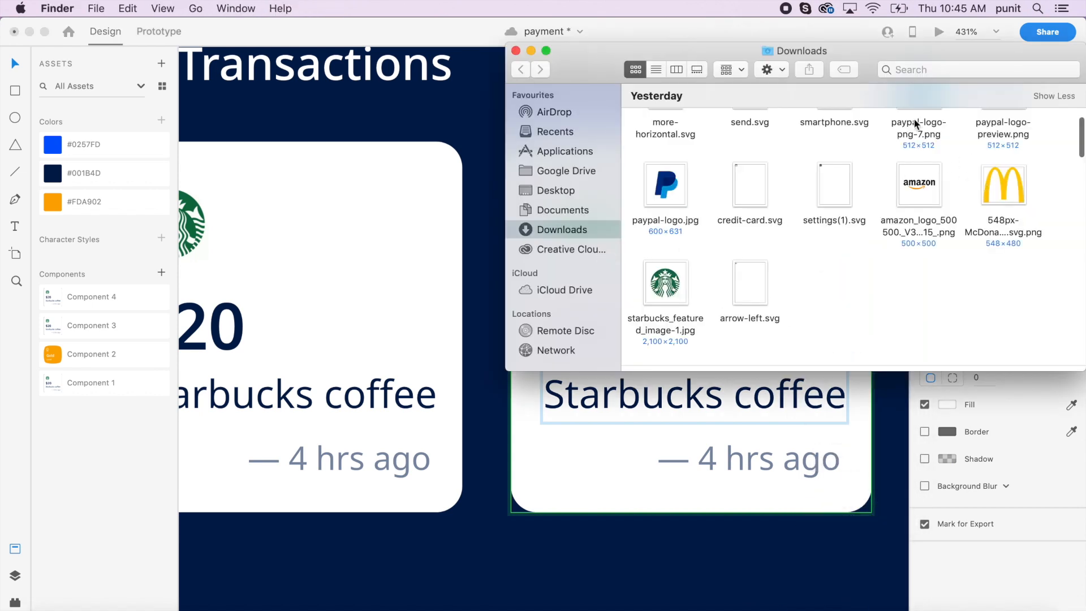
{"action": "left_click_drag", "start_coordinate": [819, 47], "coordinate": [220, 79]}
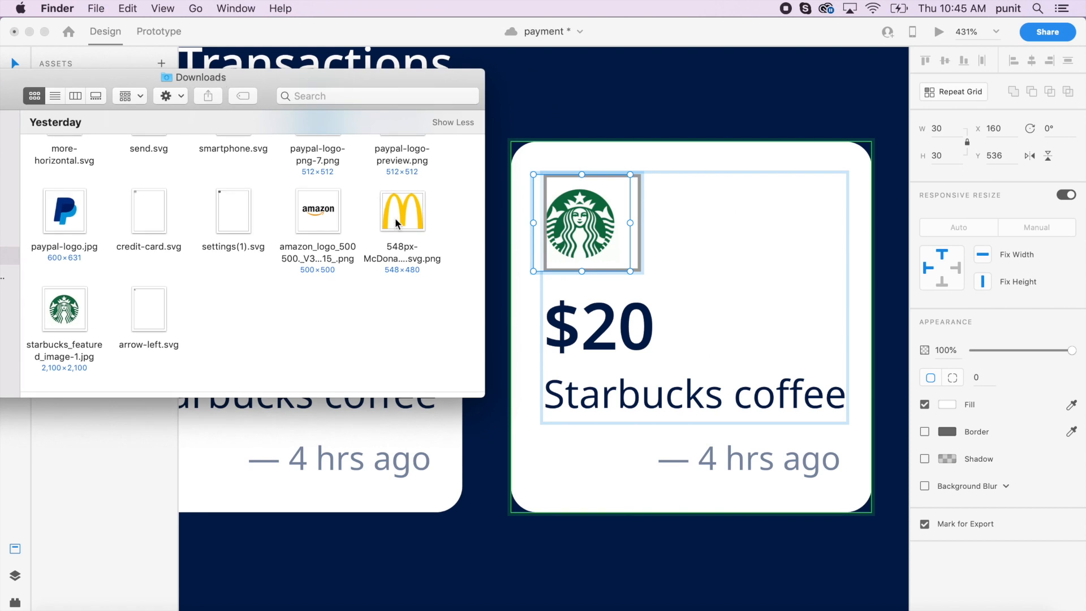
{"action": "left_click_drag", "start_coordinate": [397, 214], "coordinate": [571, 219]}
Scale down the McDonald's image in the second card and centre it inside its 30 × 30 frame.
{"action": "left_click", "coordinate": [586, 223]}
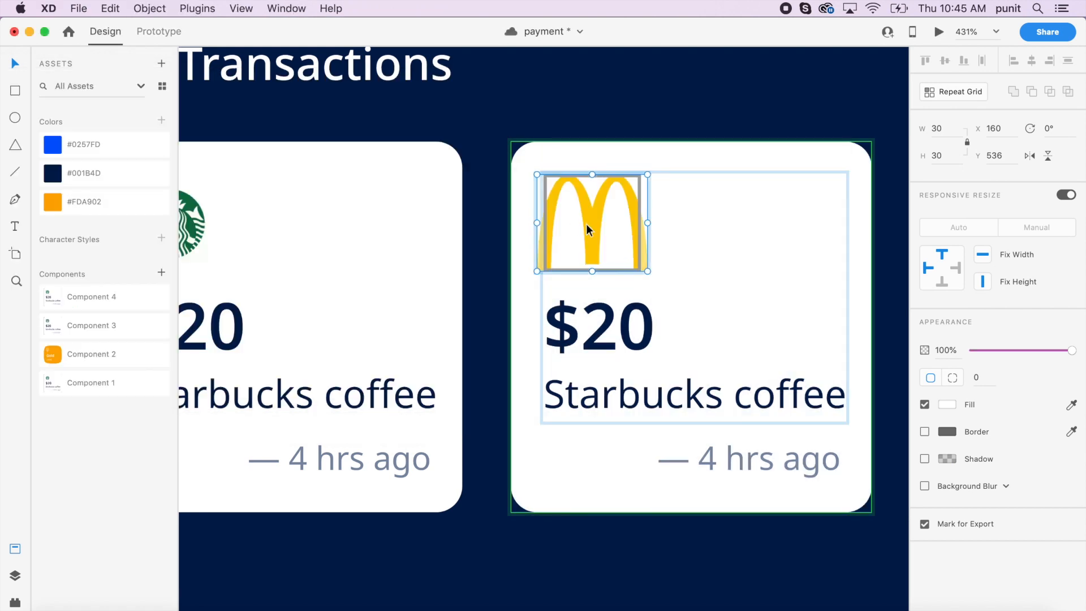
{"action": "left_click_drag", "start_coordinate": [535, 272], "coordinate": [585, 241]}
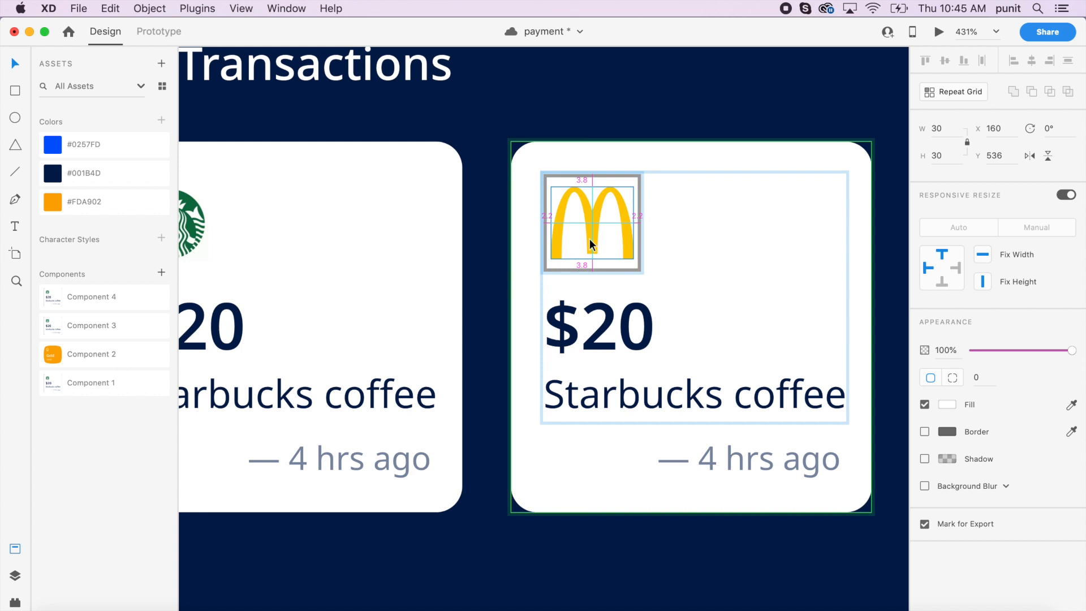
{"action": "left_click", "coordinate": [708, 267]}
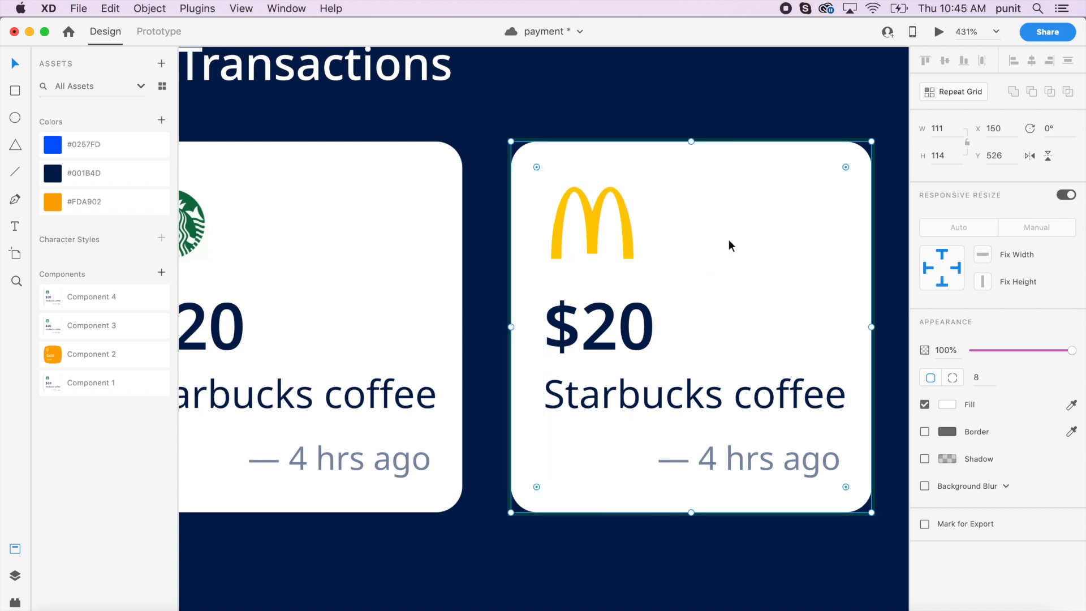
{"action": "scroll", "coordinate": [729, 236], "scroll_direction": "down", "scroll_amount": 3}
{"action": "scroll", "coordinate": [729, 236], "scroll_direction": "up", "scroll_amount": 3}
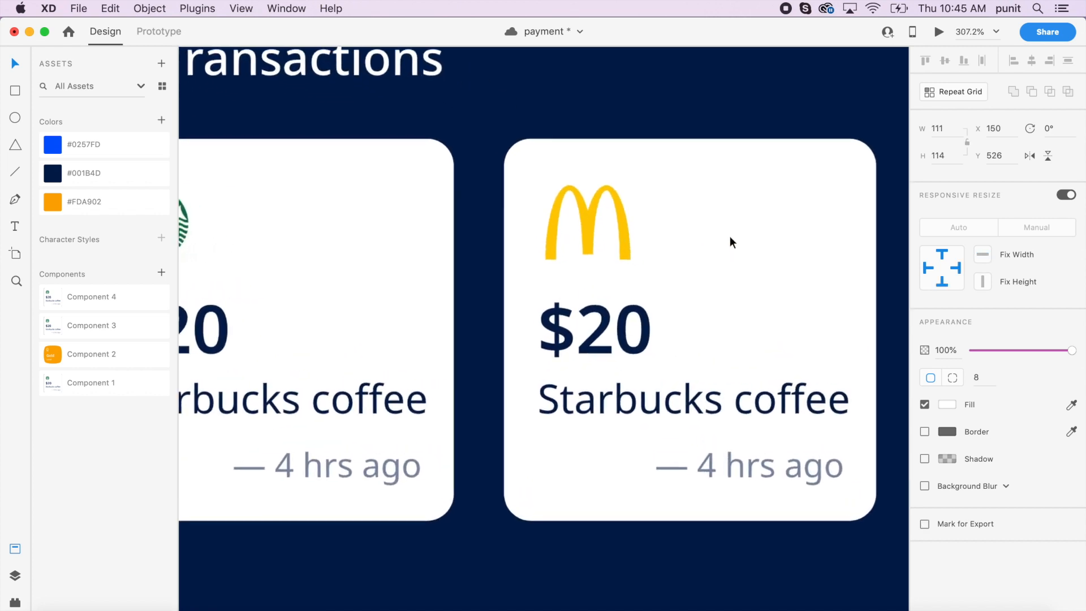
Shrink the McDonald's logo slightly further and align it with the left edge of its frame.
{"action": "double_click", "coordinate": [627, 240]}
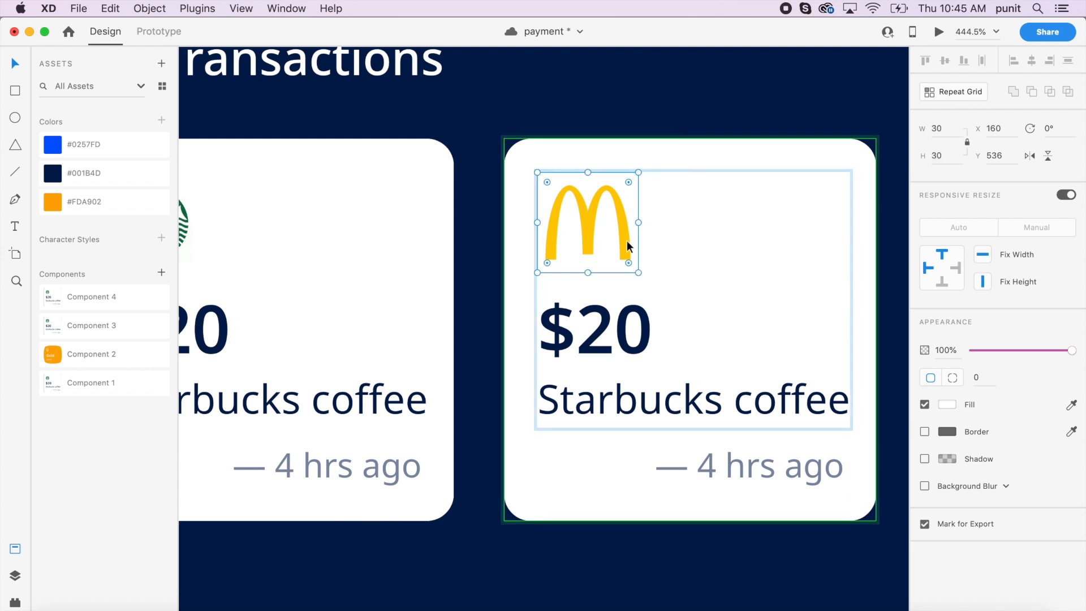
{"action": "double_click", "coordinate": [627, 240]}
{"action": "left_click_drag", "start_coordinate": [631, 259], "coordinate": [613, 243]}
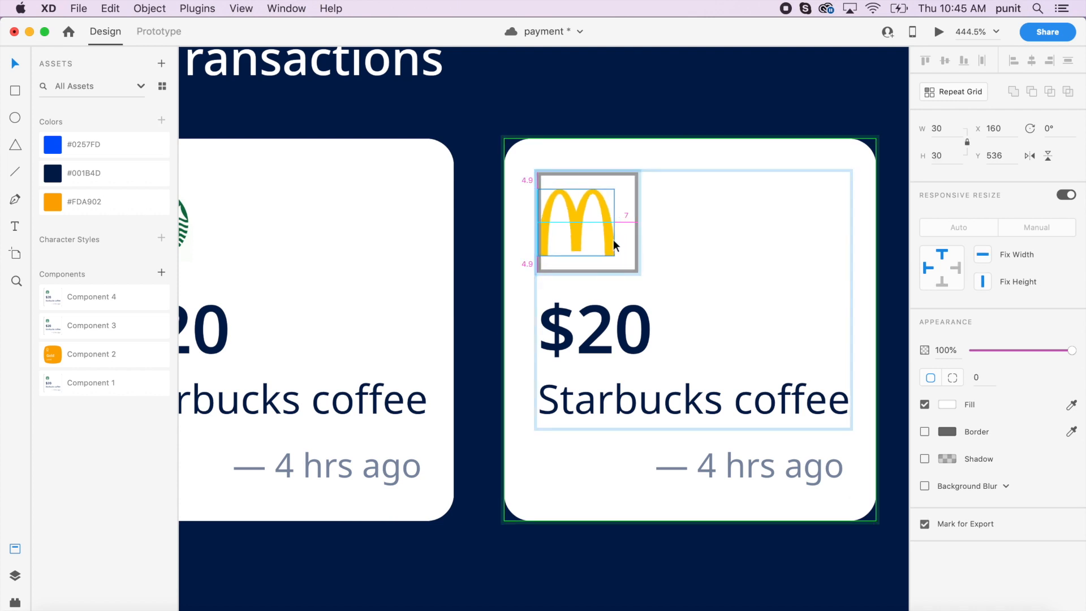
{"action": "left_click", "coordinate": [701, 254]}
{"action": "scroll", "coordinate": [701, 253], "scroll_direction": "down", "scroll_amount": 3}
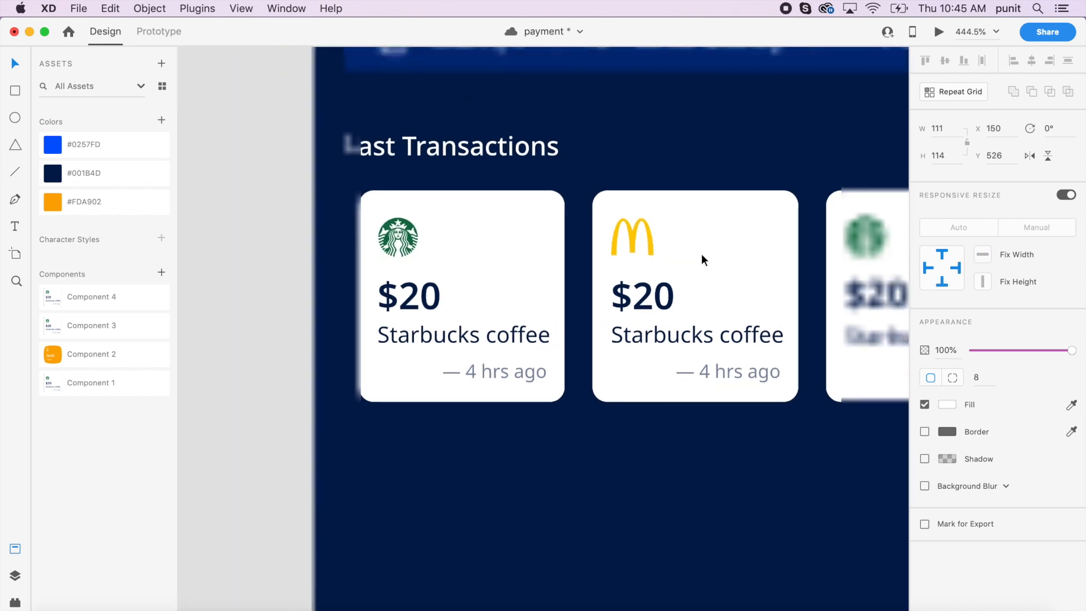
{"action": "scroll", "coordinate": [701, 253], "scroll_direction": "down", "scroll_amount": 1}
{"action": "scroll", "coordinate": [701, 253], "scroll_direction": "right", "scroll_amount": 1}
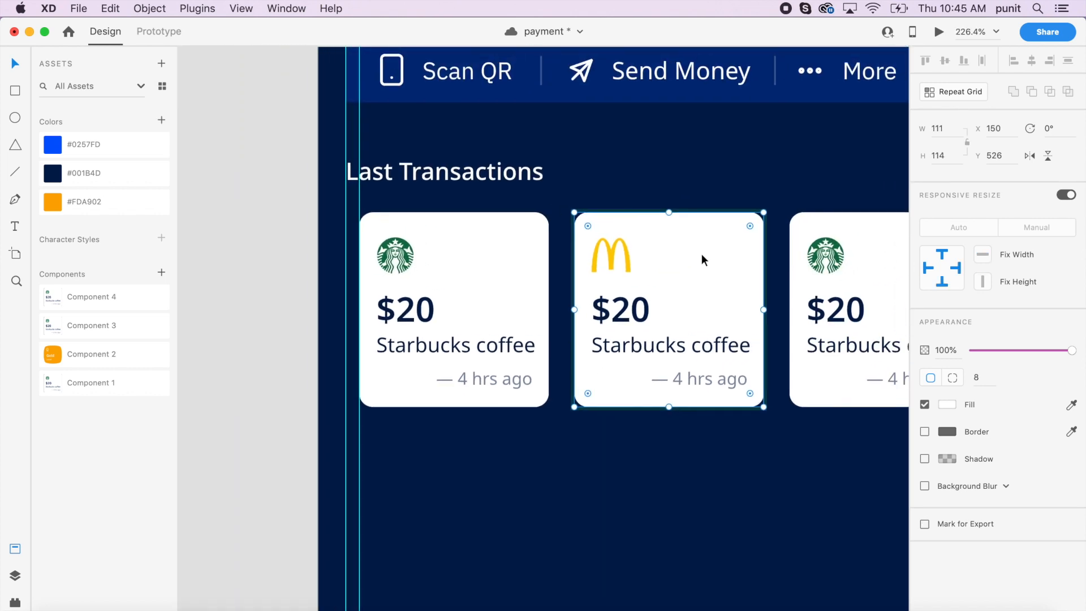
{"action": "left_click", "coordinate": [780, 179]}
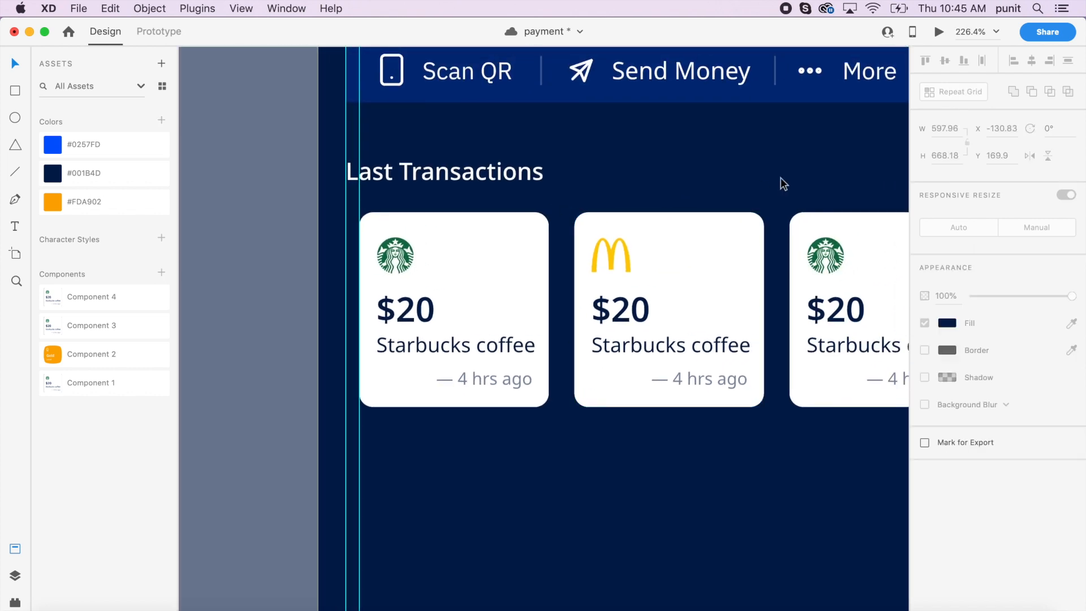
{"action": "right_click", "coordinate": [780, 177]}
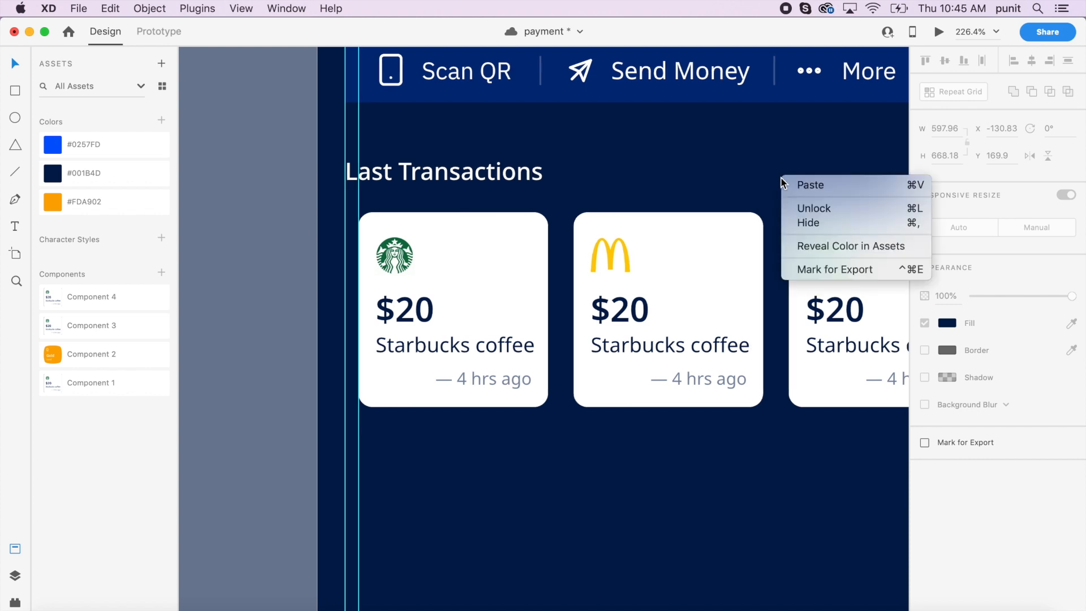
{"action": "left_click", "coordinate": [630, 250]}
Change the amount on the McDonald's card to $5.5.
{"action": "double_click", "coordinate": [629, 314]}
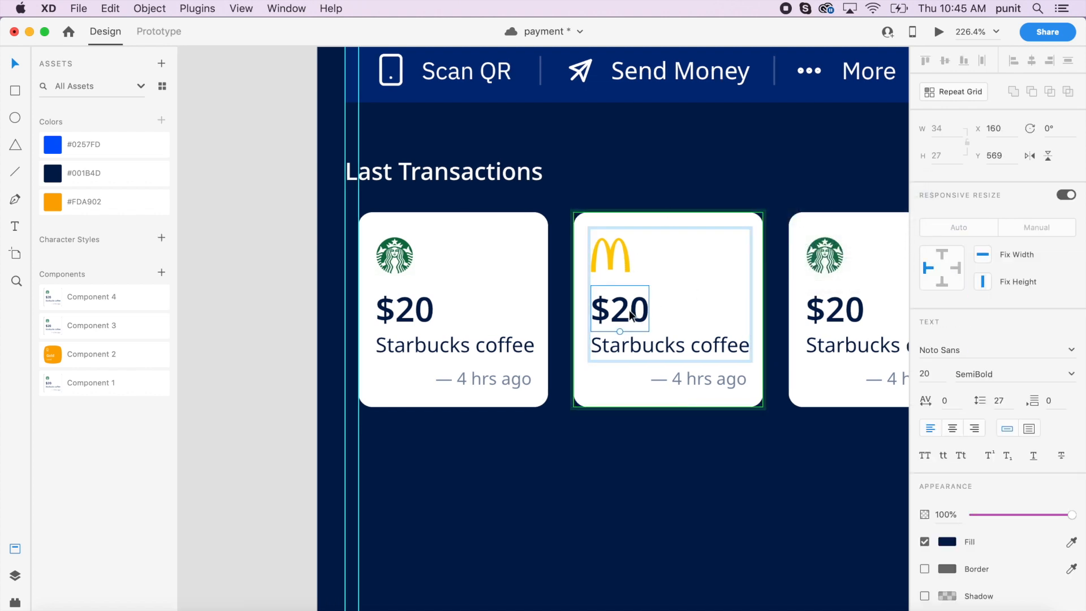
{"action": "double_click", "coordinate": [630, 314]}
{"action": "left_click", "coordinate": [631, 314]}
{"action": "key", "text": "BackSpace"}
{"action": "key", "text": "BackSpace"}
{"action": "key", "text": "BackSpace"}
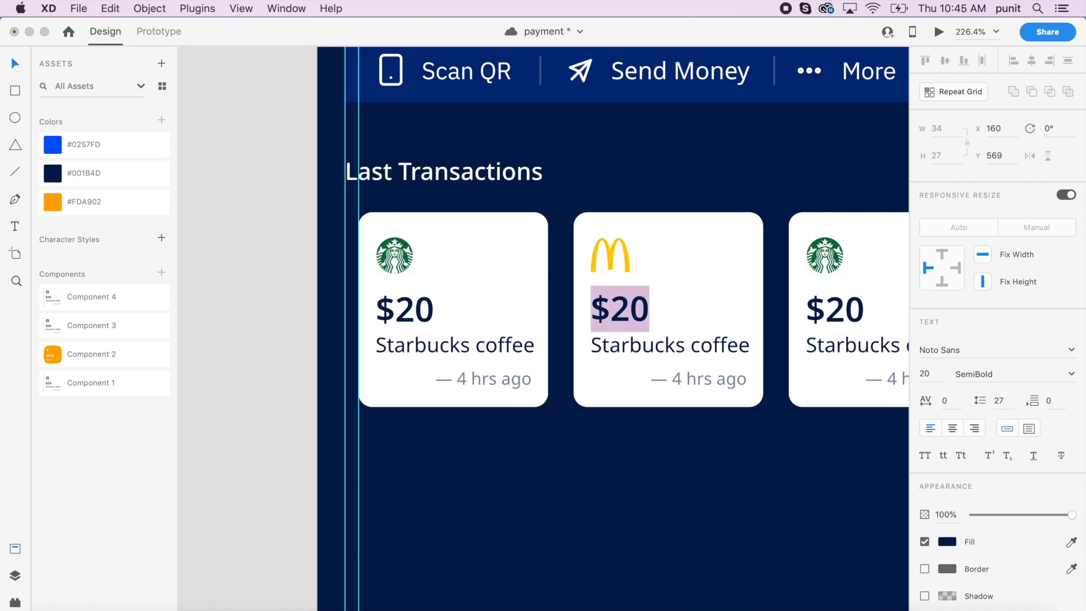
{"action": "key", "text": "Right"}
{"action": "key", "text": "BackSpace"}
{"action": "key", "text": "BackSpace"}
{"action": "type", "text": "5.5"}
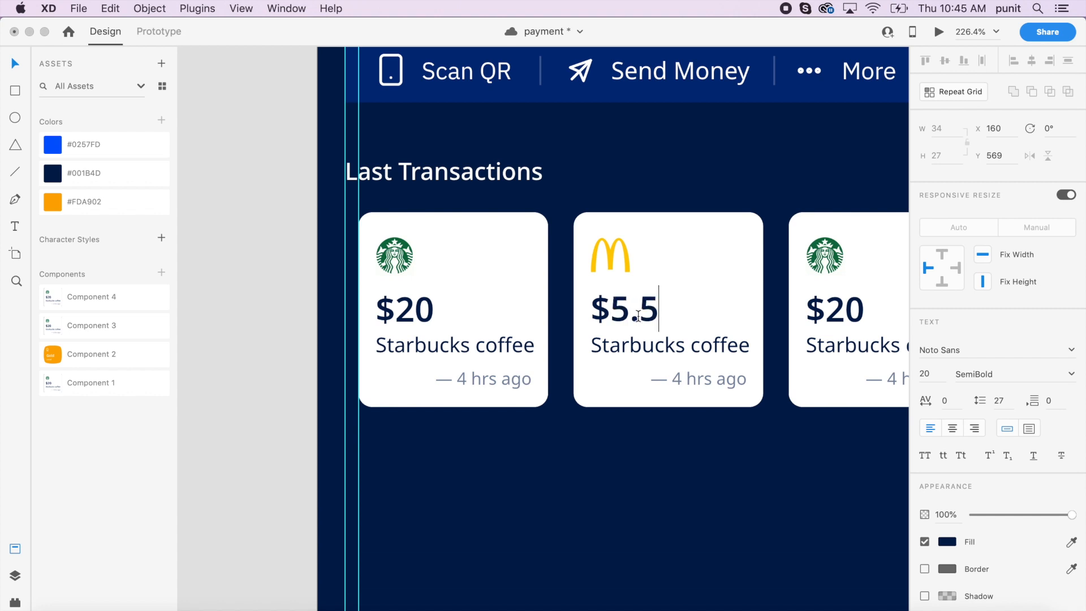
{"action": "key", "text": "Escape"}
Enter Noto Sans as the font for the $5.5 amount and for the first card's $20 amount.
{"action": "left_click", "coordinate": [985, 354]}
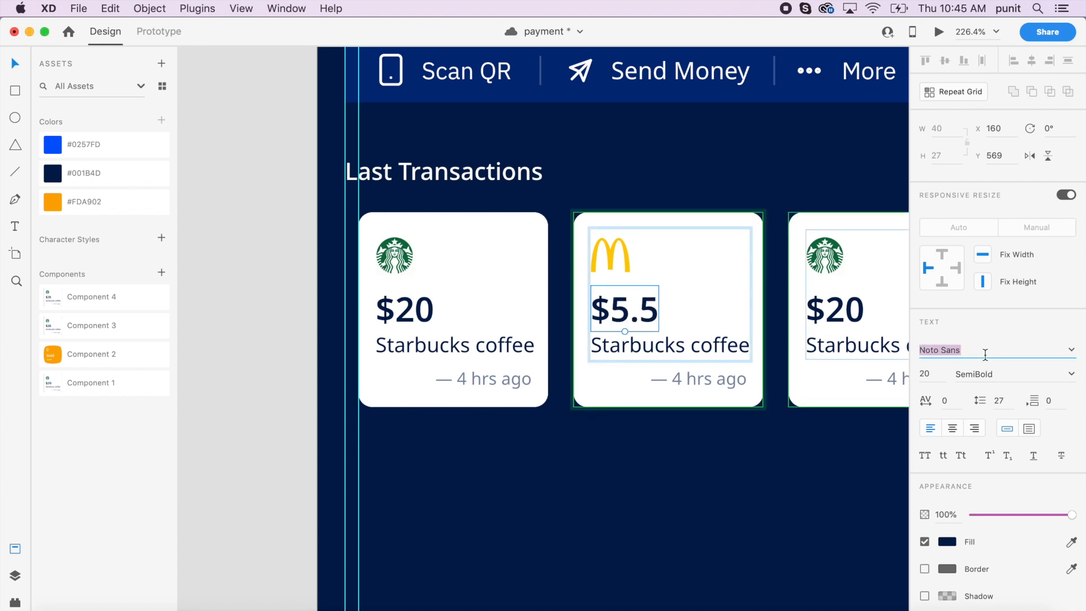
{"action": "type", "text": "Noto Sans"}
{"action": "key", "text": "Return"}
{"action": "double_click", "coordinate": [415, 314]}
{"action": "left_click", "coordinate": [984, 354]}
{"action": "type", "text": "Noto Sans"}
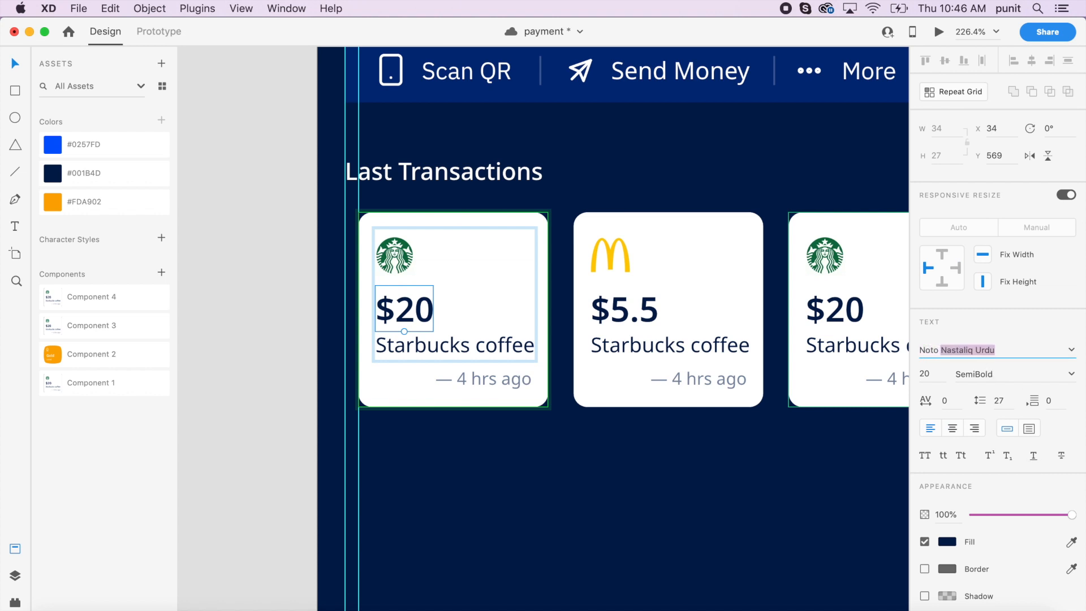
{"action": "left_click", "coordinate": [557, 426]}
Change the time label on the first Starbucks card to "— 3 hrs ago".
{"action": "left_click", "coordinate": [511, 379]}
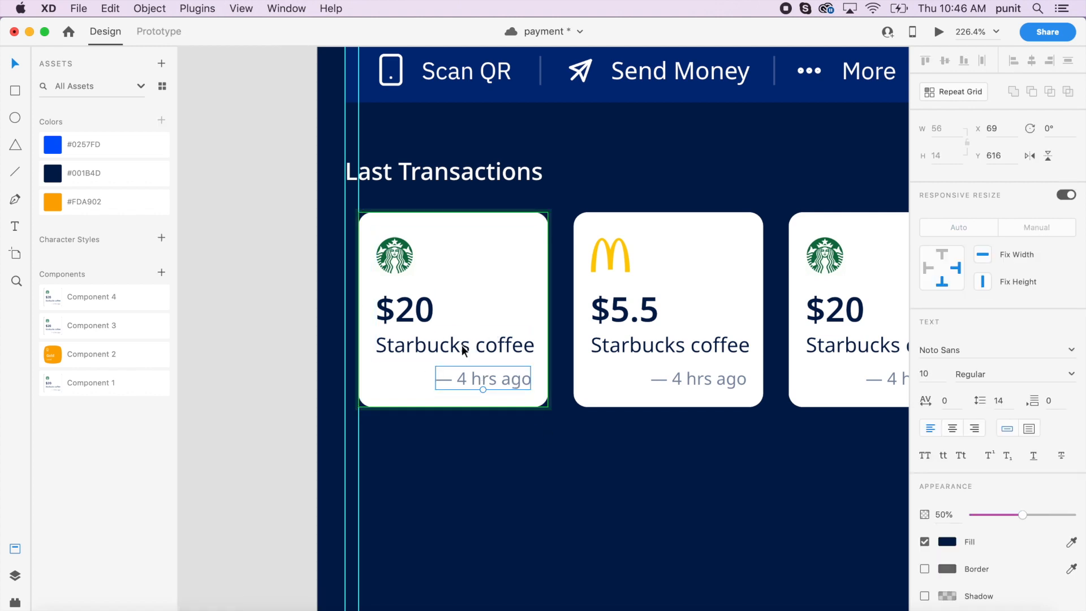
{"action": "left_click", "coordinate": [480, 449]}
{"action": "left_click", "coordinate": [481, 344]}
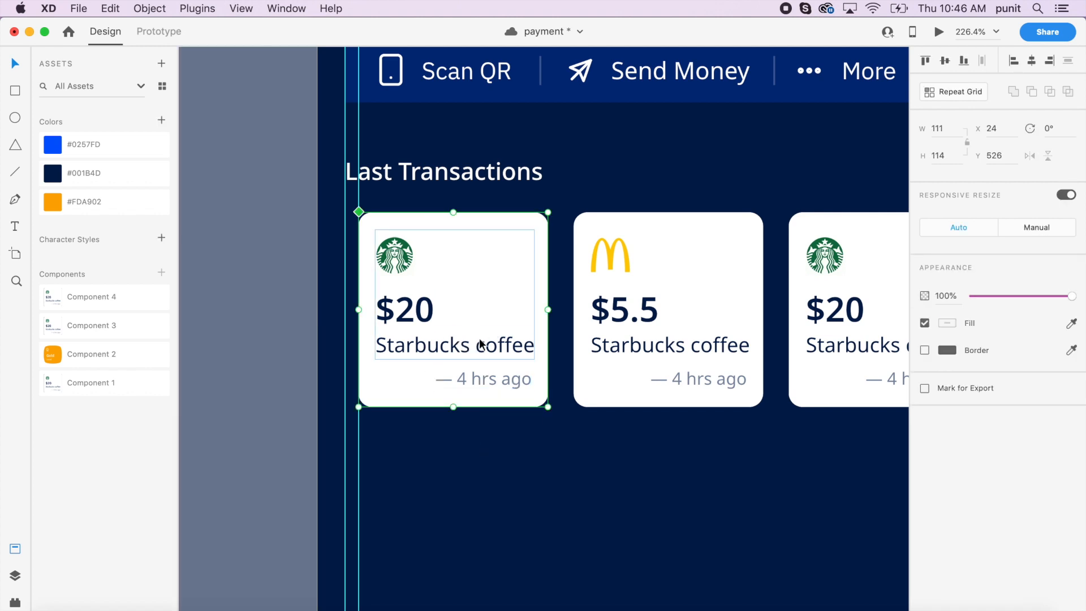
{"action": "double_click", "coordinate": [481, 344]}
{"action": "scroll", "coordinate": [542, 343], "scroll_direction": "right", "scroll_amount": 2}
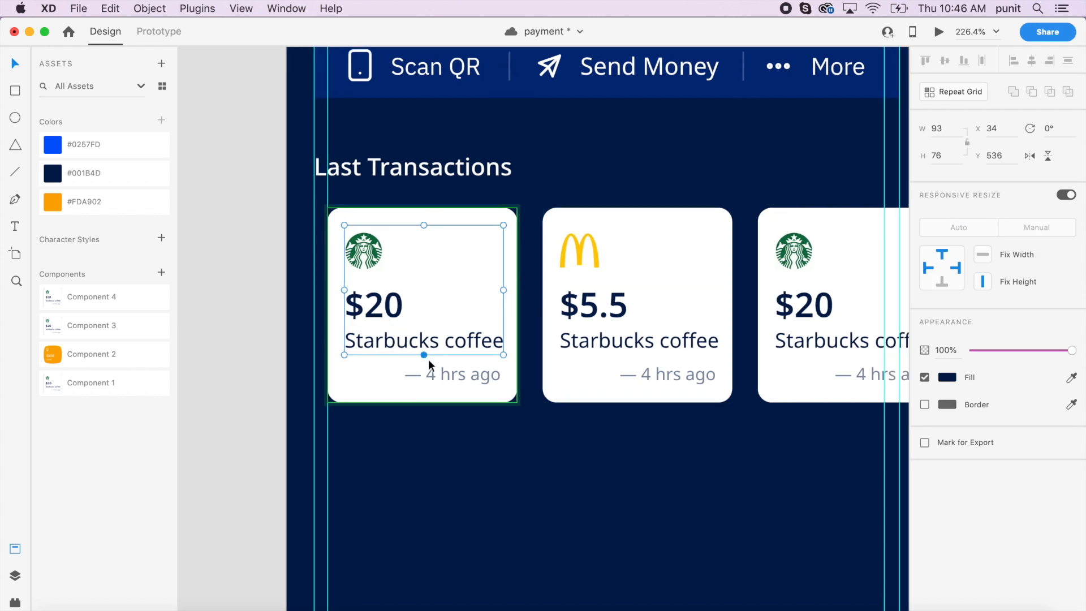
{"action": "left_click", "coordinate": [447, 373]}
{"action": "double_click", "coordinate": [446, 373]}
{"action": "left_click", "coordinate": [435, 373]}
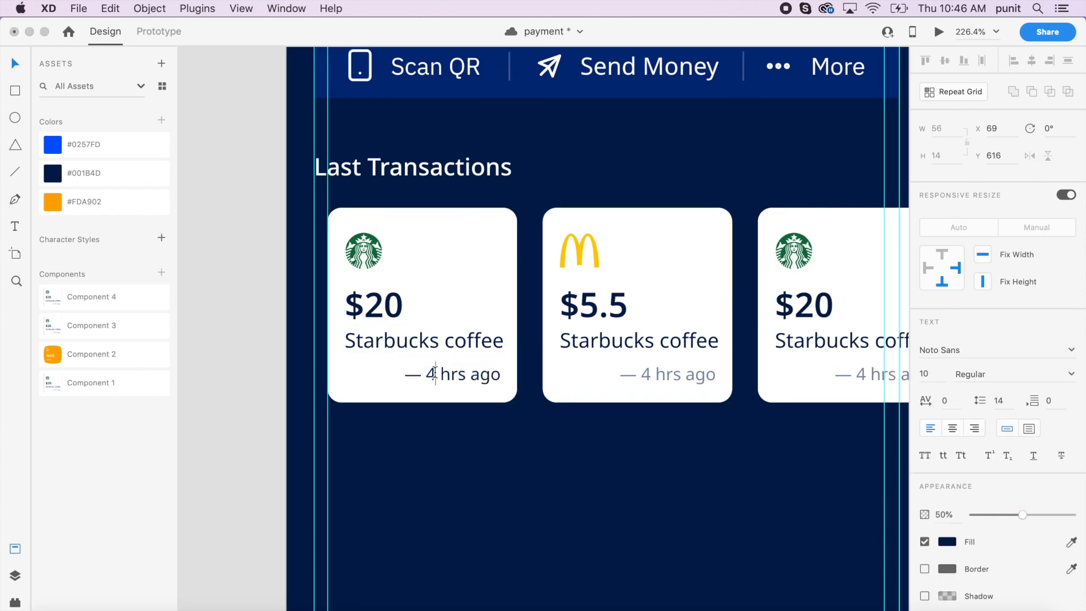
{"action": "key", "text": "BackSpace"}
{"action": "type", "text": "3"}
{"action": "key", "text": "Escape"}
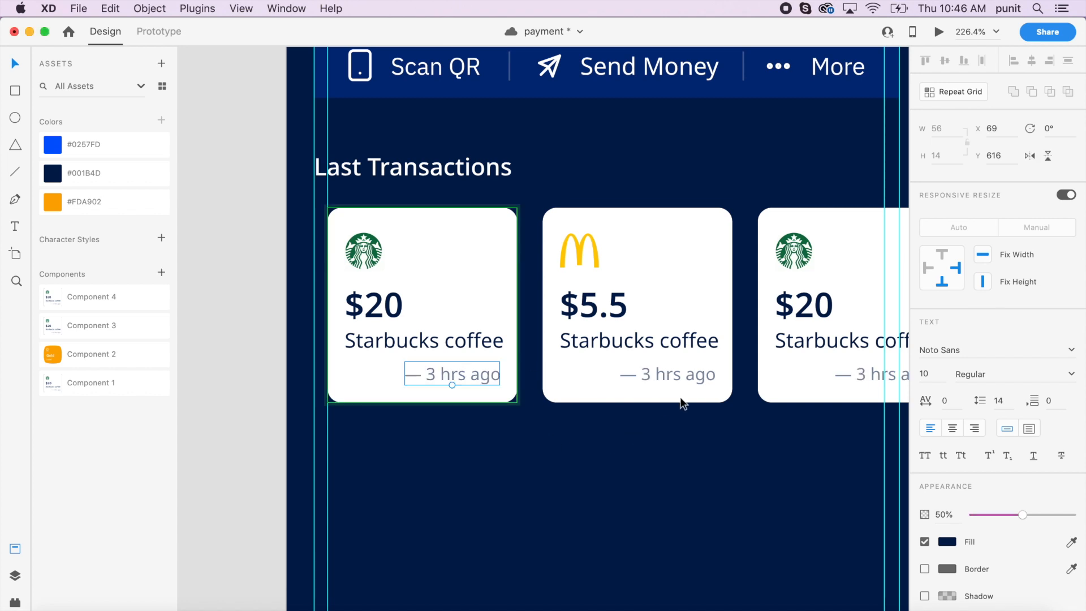
{"action": "left_click", "coordinate": [718, 451]}
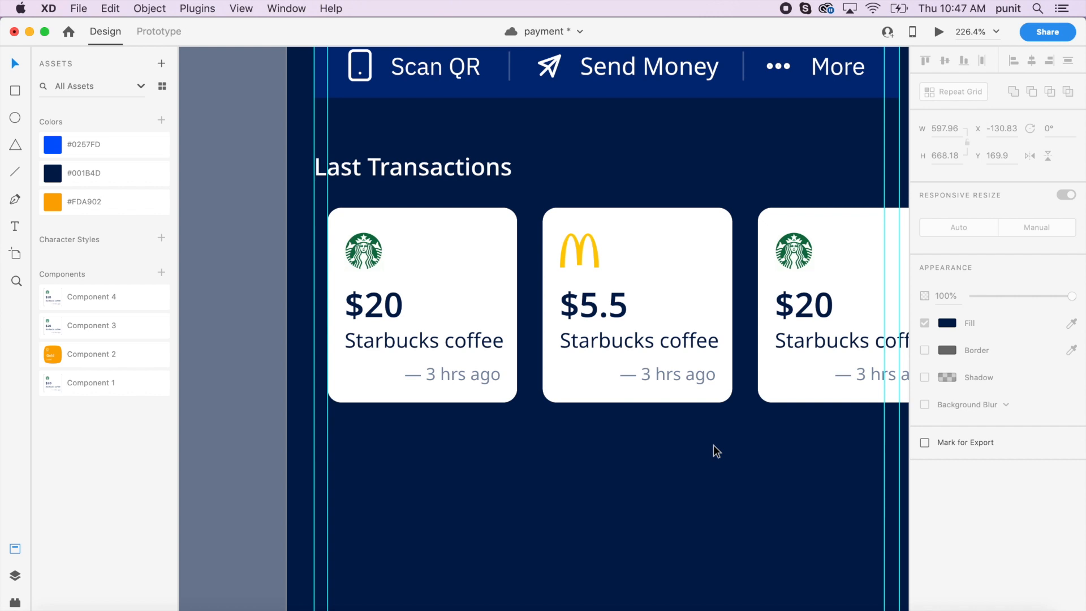
{"action": "right_click", "coordinate": [714, 445]}
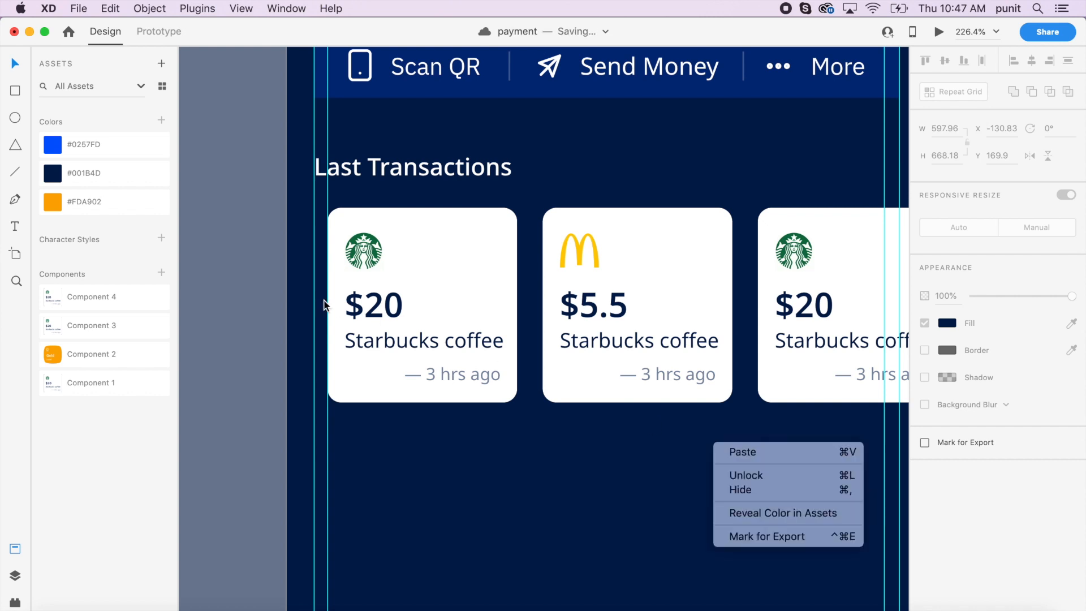
{"action": "left_click", "coordinate": [382, 278]}
Duplicate the Last Transactions heading below the card row and position the copy at X 16, Y 670.
{"action": "scroll", "coordinate": [643, 276], "scroll_direction": "right", "scroll_amount": 3}
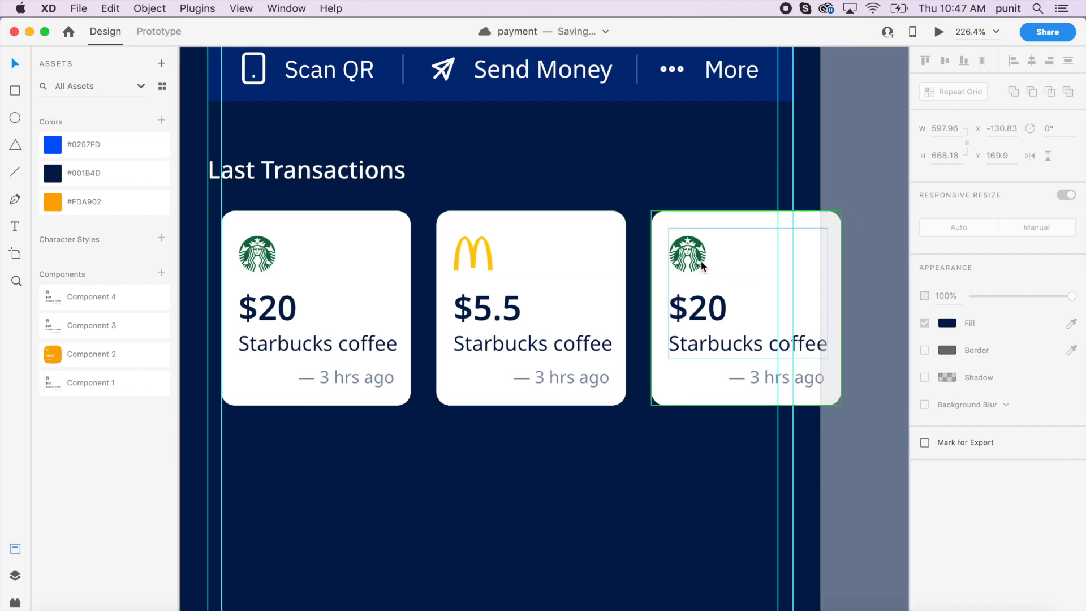
{"action": "scroll", "coordinate": [596, 422], "scroll_direction": "down", "scroll_amount": 3}
{"action": "scroll", "coordinate": [596, 422], "scroll_direction": "down", "scroll_amount": 3}
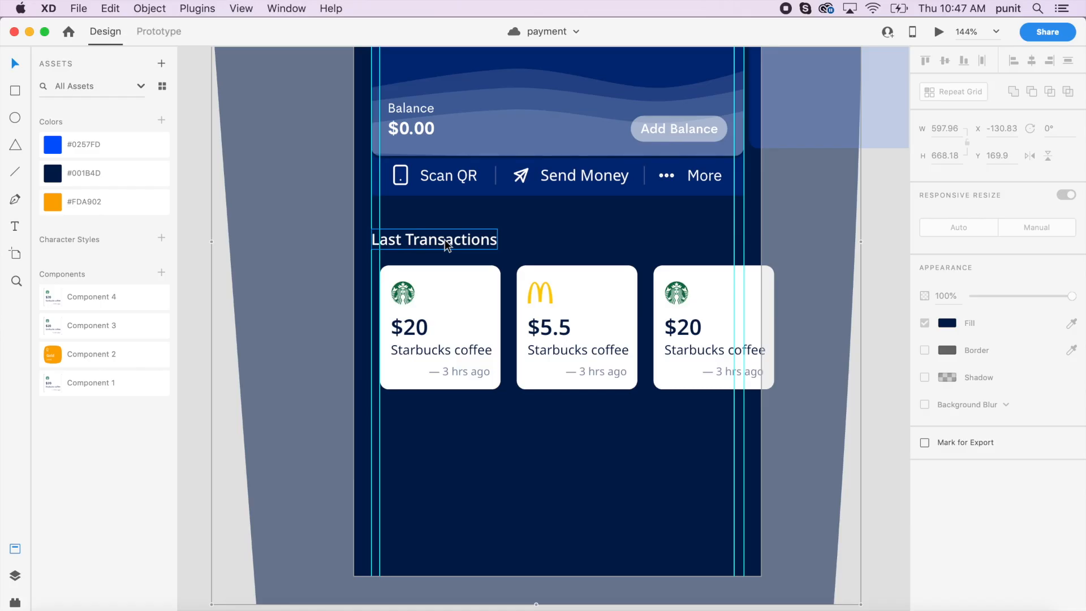
{"action": "left_click_drag", "start_coordinate": [448, 245], "coordinate": [470, 431]}
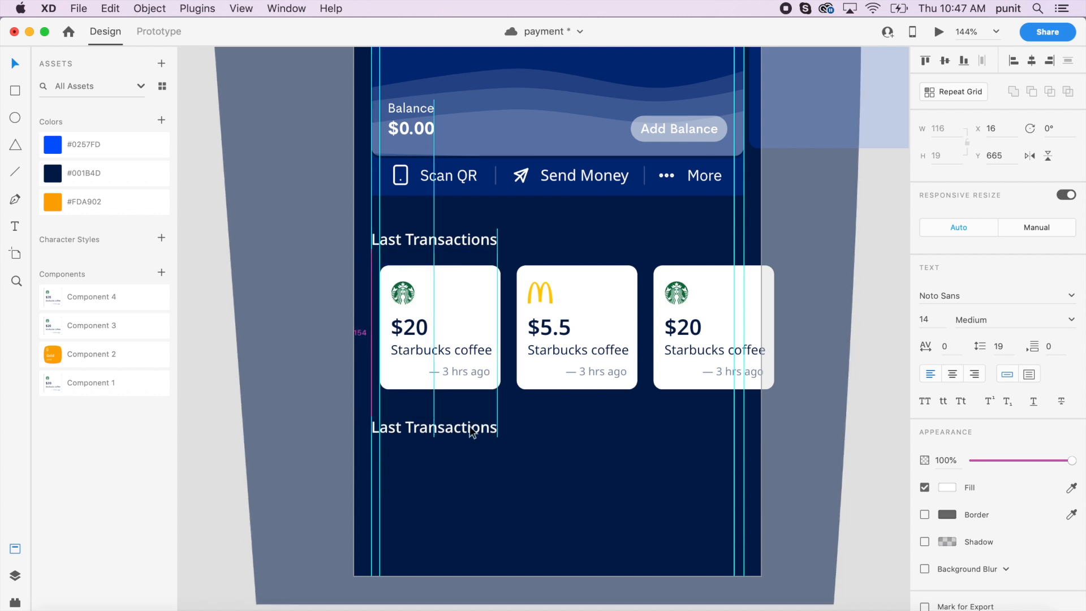
{"action": "key", "text": "Down"}
{"action": "key", "text": "Down"}
{"action": "key", "text": "Down"}
{"action": "key", "text": "Down"}
{"action": "key", "text": "alt"}
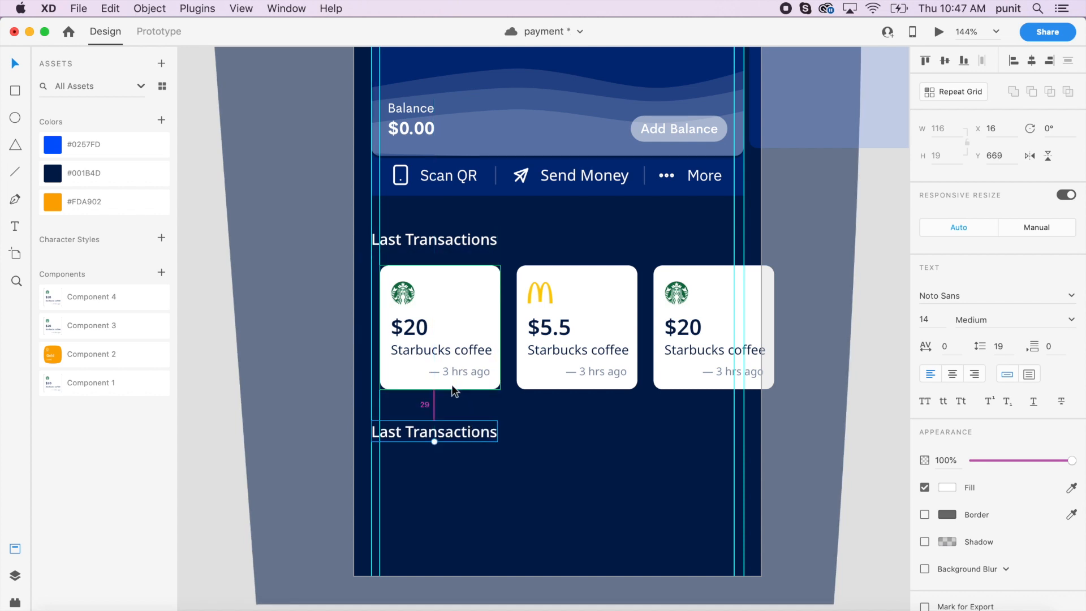
{"action": "key", "text": "Down"}
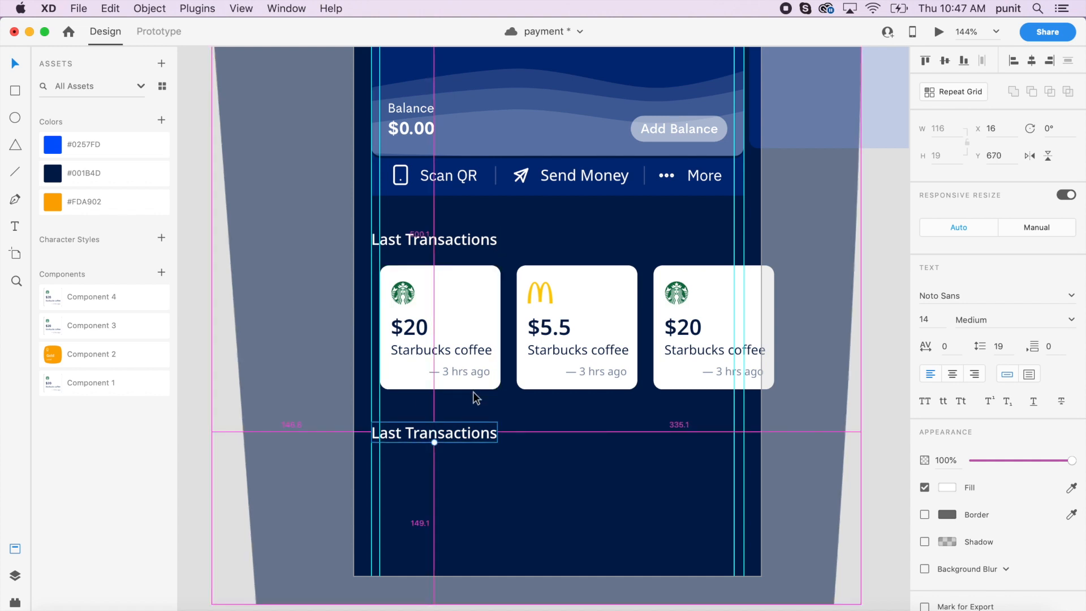
Change the text of the lower heading to "Credits".
{"action": "left_click", "coordinate": [514, 416]}
{"action": "scroll", "coordinate": [513, 407], "scroll_direction": "up", "scroll_amount": 2}
{"action": "scroll", "coordinate": [514, 405], "scroll_direction": "up", "scroll_amount": 3}
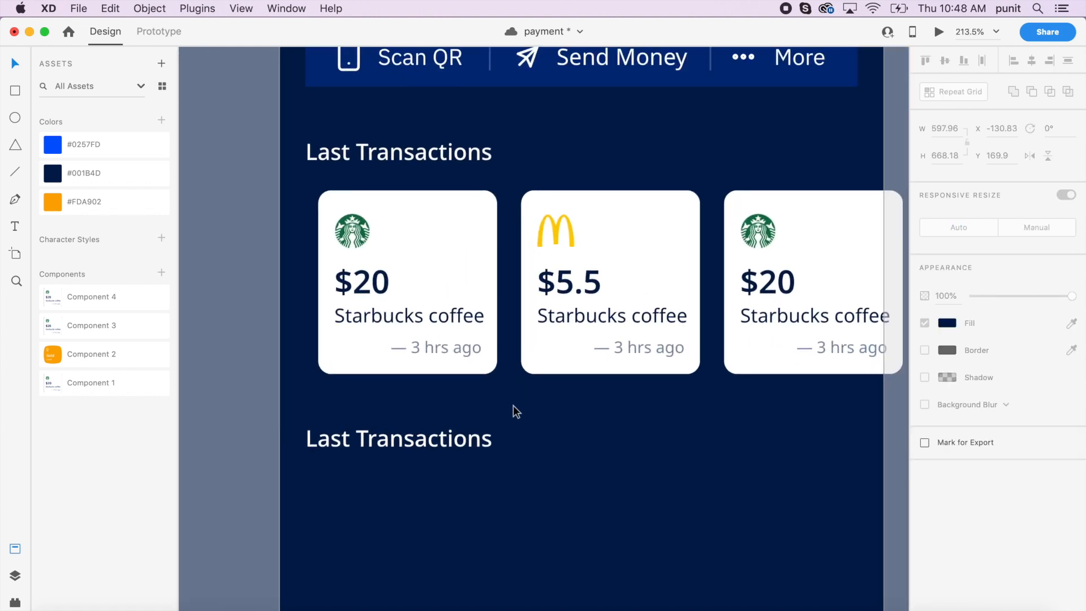
{"action": "double_click", "coordinate": [460, 434]}
{"action": "type", "text": "Credito"}
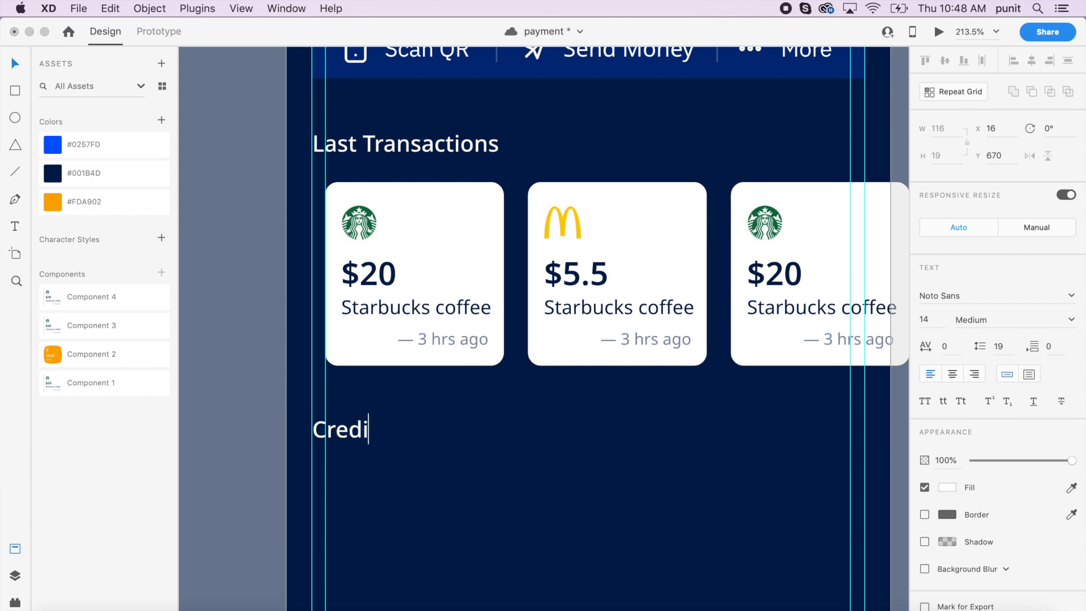
{"action": "key", "text": "BackSpace"}
{"action": "type", "text": "s"}
{"action": "key", "text": "Escape"}
Place the orange Gold Level component under the Credits heading at X 16, Y 704, and save the document.
{"action": "left_click_drag", "start_coordinate": [131, 359], "coordinate": [452, 511]}
{"action": "scroll", "coordinate": [416, 502], "scroll_direction": "down", "scroll_amount": 2}
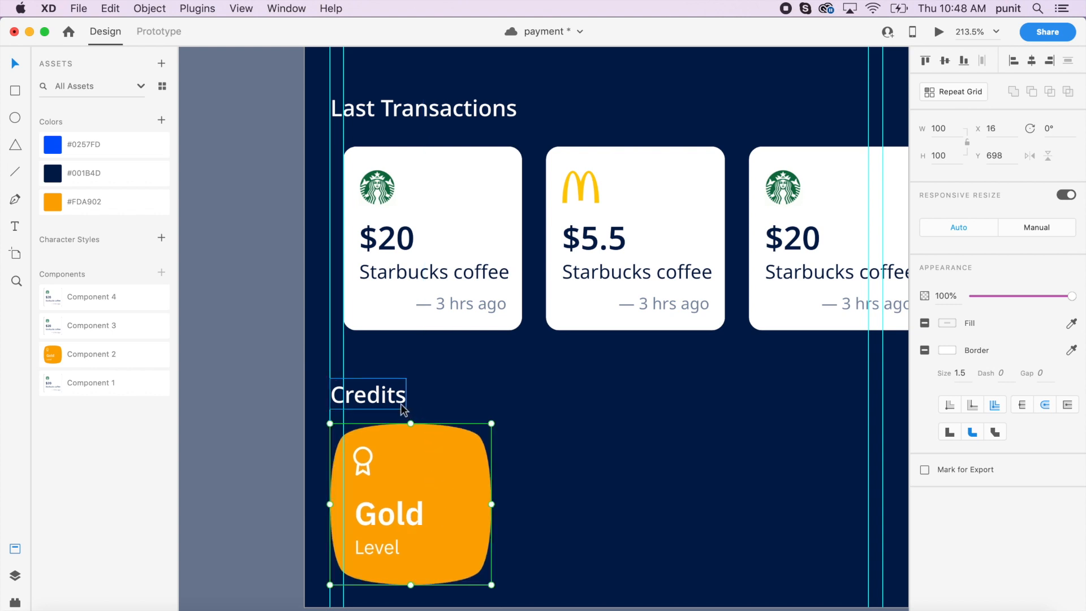
{"action": "key", "text": "Down"}
{"action": "key", "text": "Down"}
{"action": "key", "text": "Down"}
{"action": "key", "text": "Down"}
{"action": "key", "text": "Down"}
{"action": "key", "text": "Down"}
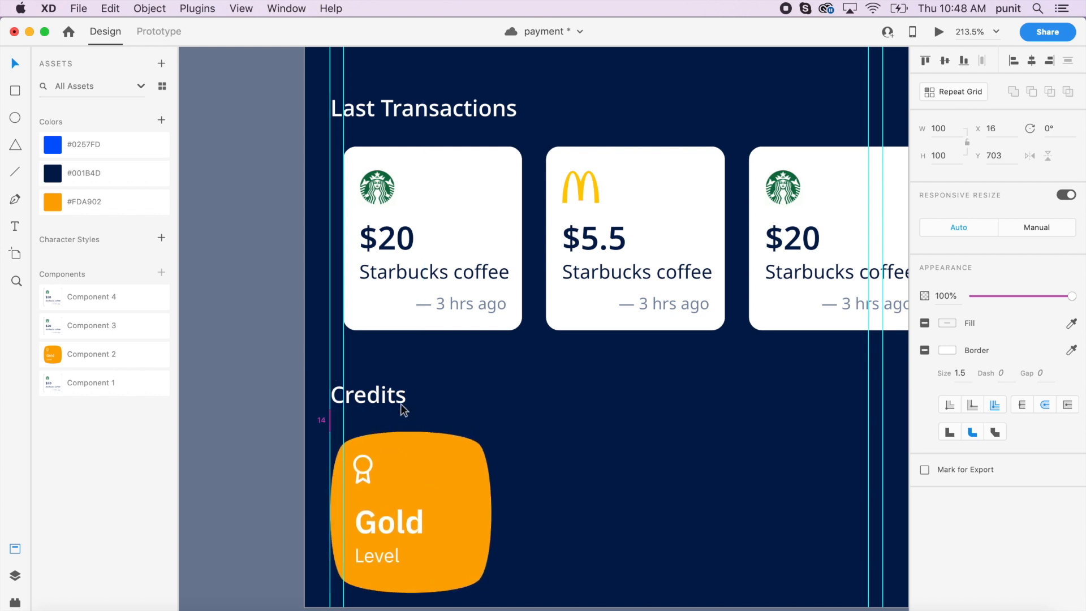
{"action": "left_click", "coordinate": [550, 433]}
{"action": "scroll", "coordinate": [550, 433], "scroll_direction": "right", "scroll_amount": 2}
{"action": "scroll", "coordinate": [550, 433], "scroll_direction": "down", "scroll_amount": 1}
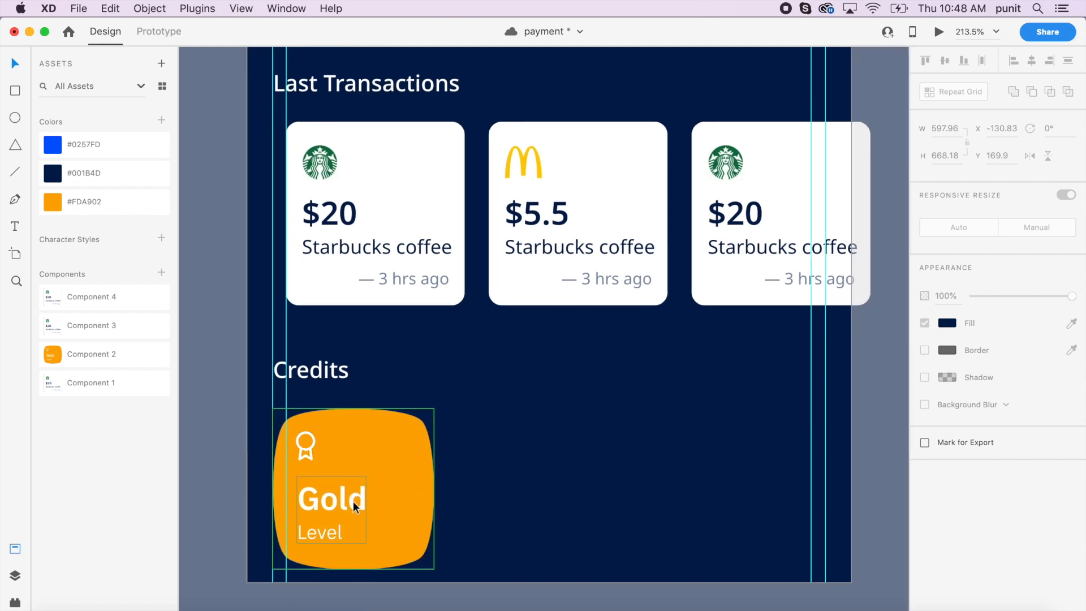
{"action": "key", "text": "super+s"}
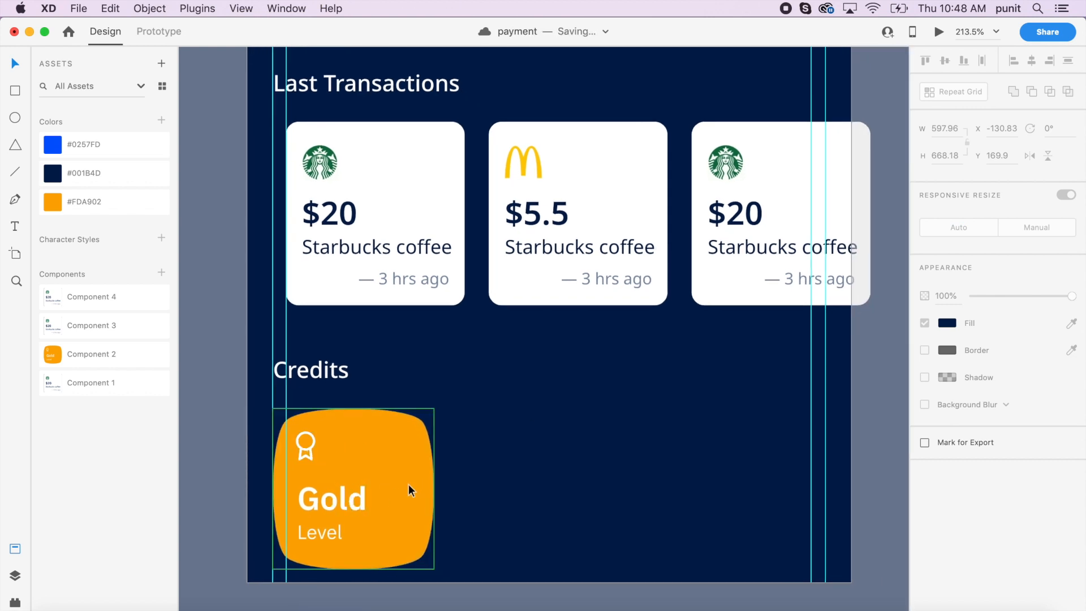
Set the font of the Gold and Level texts on the orange badge to Noto Sans.
{"action": "double_click", "coordinate": [356, 504]}
{"action": "left_click", "coordinate": [1011, 350]}
{"action": "type", "text": "Noto Sans"}
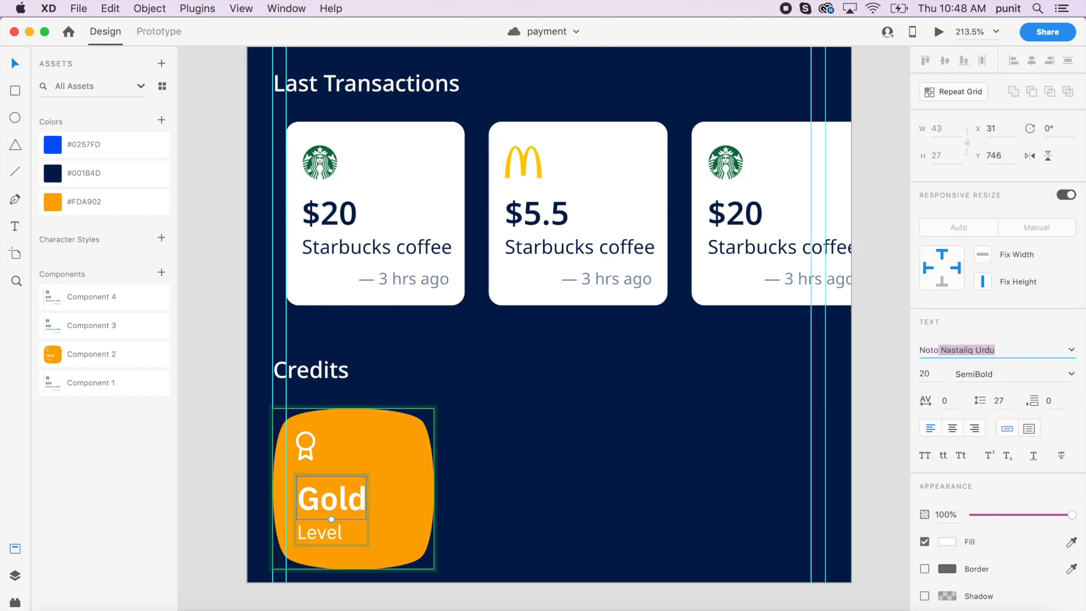
{"action": "key", "text": "Return"}
{"action": "left_click", "coordinate": [338, 534]}
{"action": "left_click", "coordinate": [1005, 349]}
{"action": "type", "text": "Noto "}
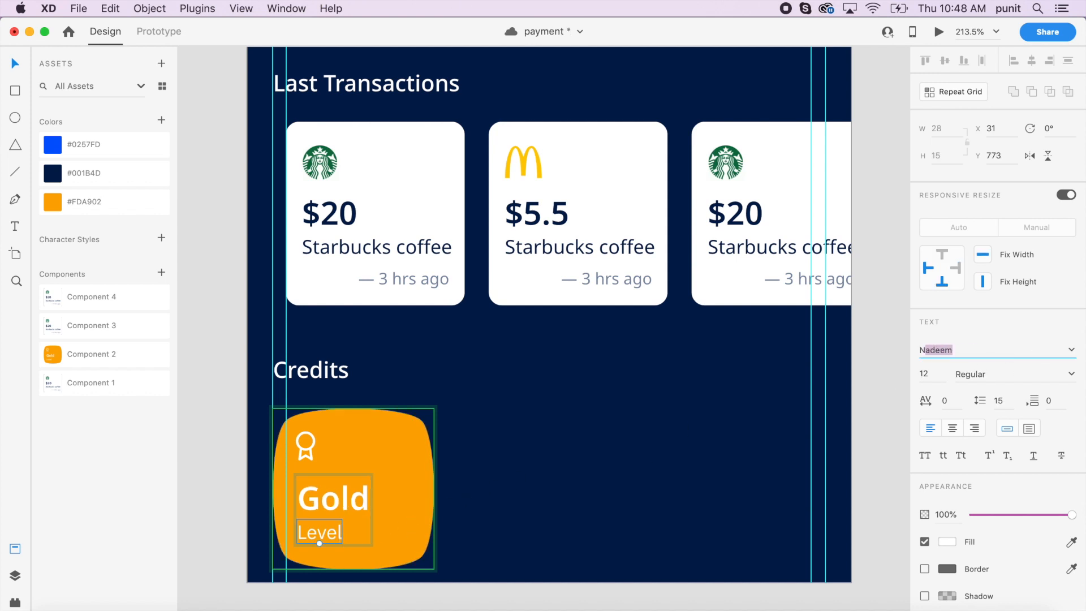
{"action": "type", "text": "Sans"}
{"action": "key", "text": "Return"}
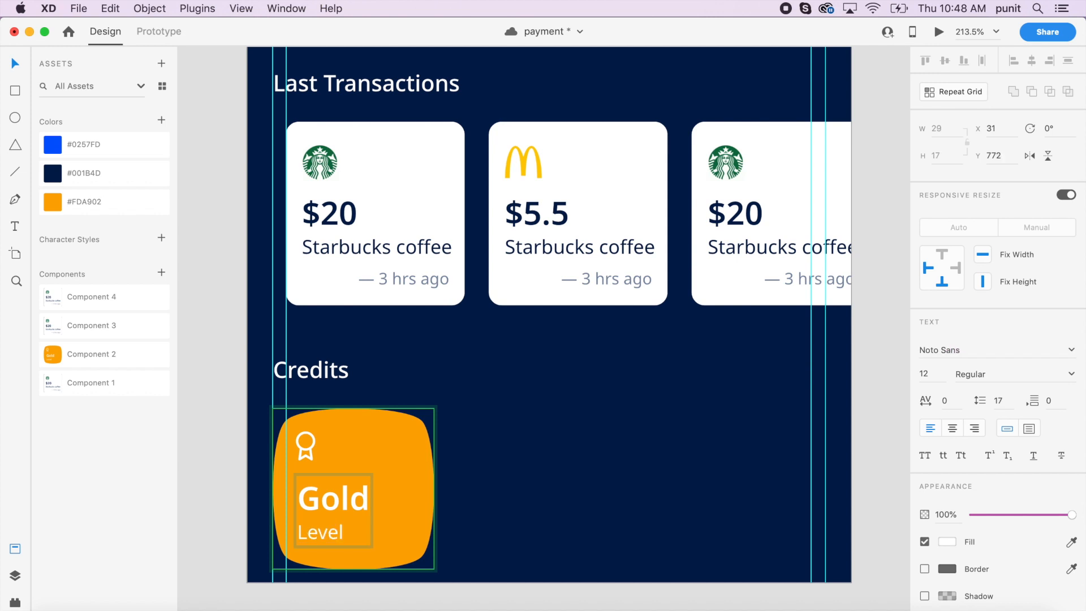
{"action": "left_click", "coordinate": [573, 463]}
{"action": "left_click", "coordinate": [357, 499]}
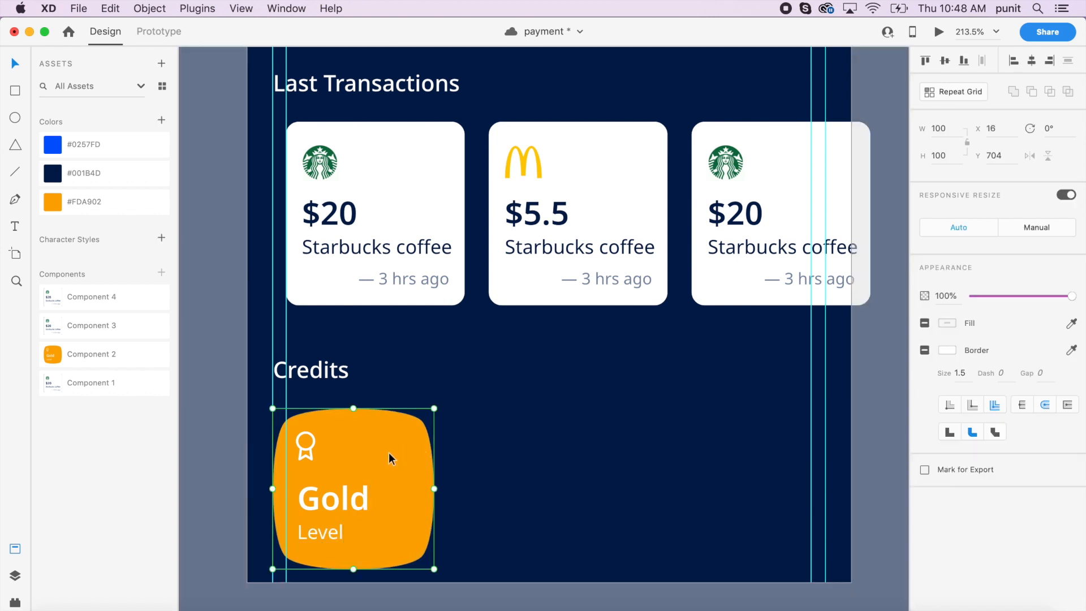
{"action": "left_click_drag", "start_coordinate": [384, 456], "coordinate": [575, 453]}
{"action": "key", "text": "Left"}
{"action": "key", "text": "Left"}
{"action": "key", "text": "Left"}
{"action": "key", "text": "Left"}
{"action": "key", "text": "Left"}
{"action": "key", "text": "Left"}
{"action": "key", "text": "Left"}
{"action": "key", "text": "Right"}
{"action": "key", "text": "Delete"}
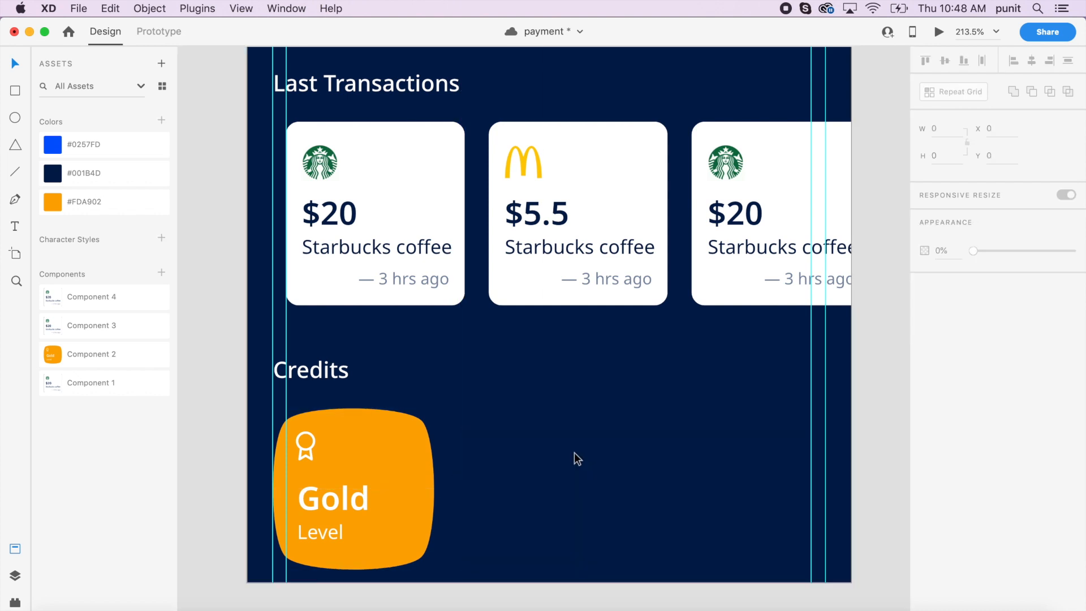
Copy only the orange background shape of the Gold badge and place it beside the badge at X 131, Y 704.
{"action": "left_click", "coordinate": [405, 474]}
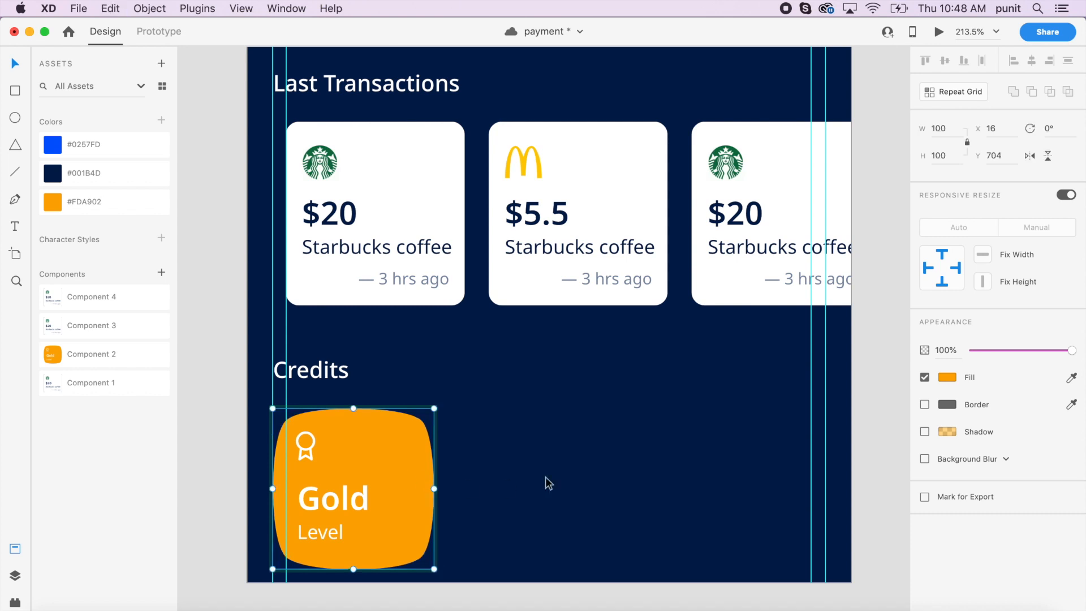
{"action": "key", "text": "super+v"}
{"action": "left_click_drag", "start_coordinate": [339, 507], "coordinate": [527, 510]}
{"action": "key", "text": "Left"}
{"action": "key", "text": "Left"}
{"action": "key", "text": "Left"}
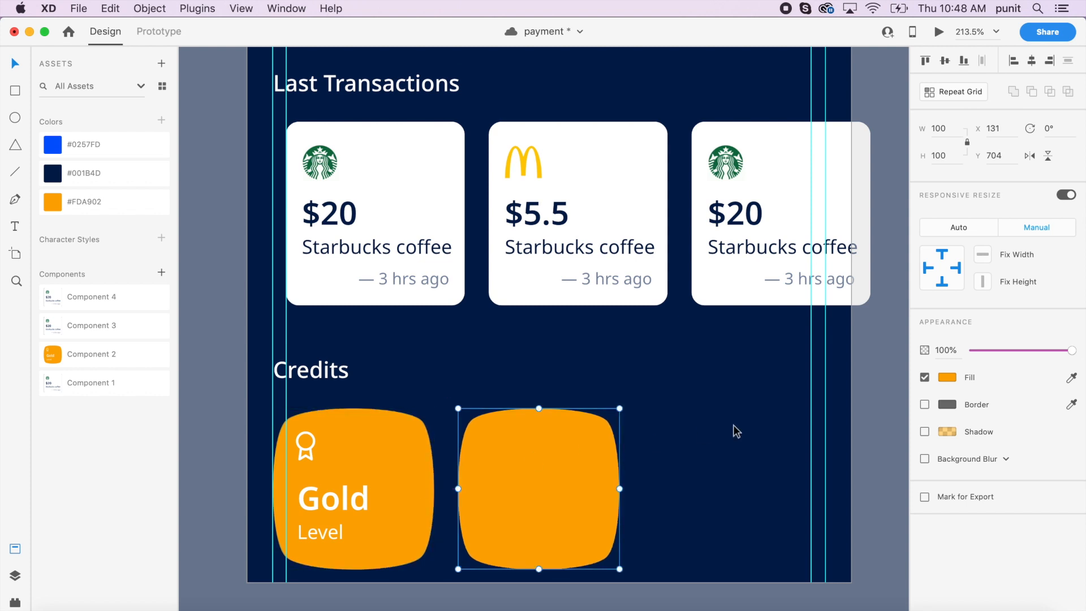
Fill the copied badge shape with white, #FFFFFF.
{"action": "left_click", "coordinate": [735, 429]}
{"action": "left_click", "coordinate": [576, 478]}
{"action": "left_click", "coordinate": [946, 377]}
{"action": "left_click_drag", "start_coordinate": [804, 371], "coordinate": [563, 169]}
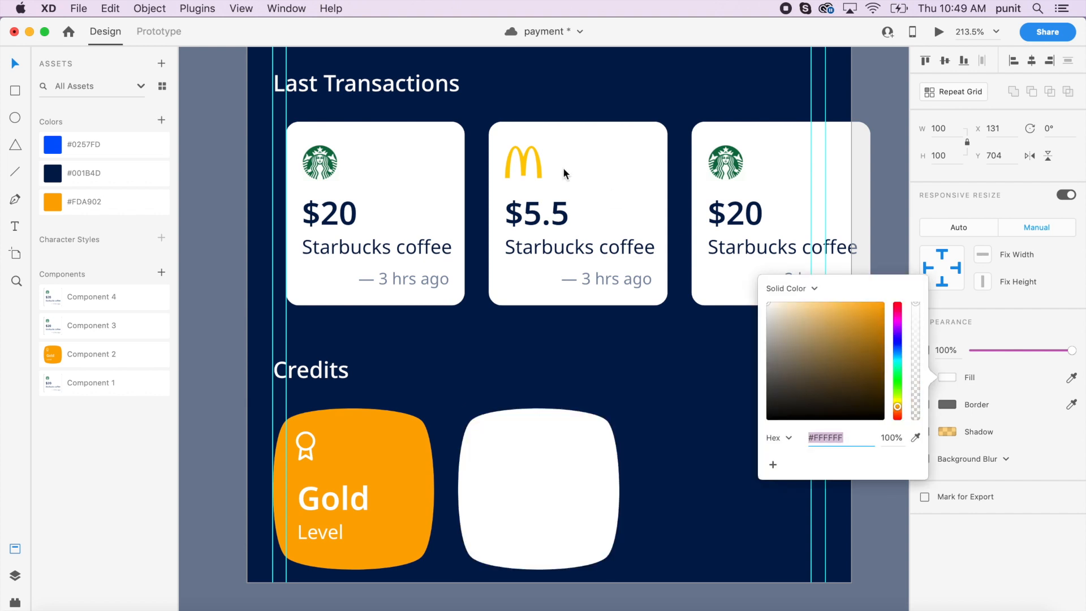
{"action": "left_click", "coordinate": [601, 306]}
Add the centre-aligned two-line text "20 Points" inside the white shape, coloured with the #001B4D swatch.
{"action": "left_click", "coordinate": [531, 466]}
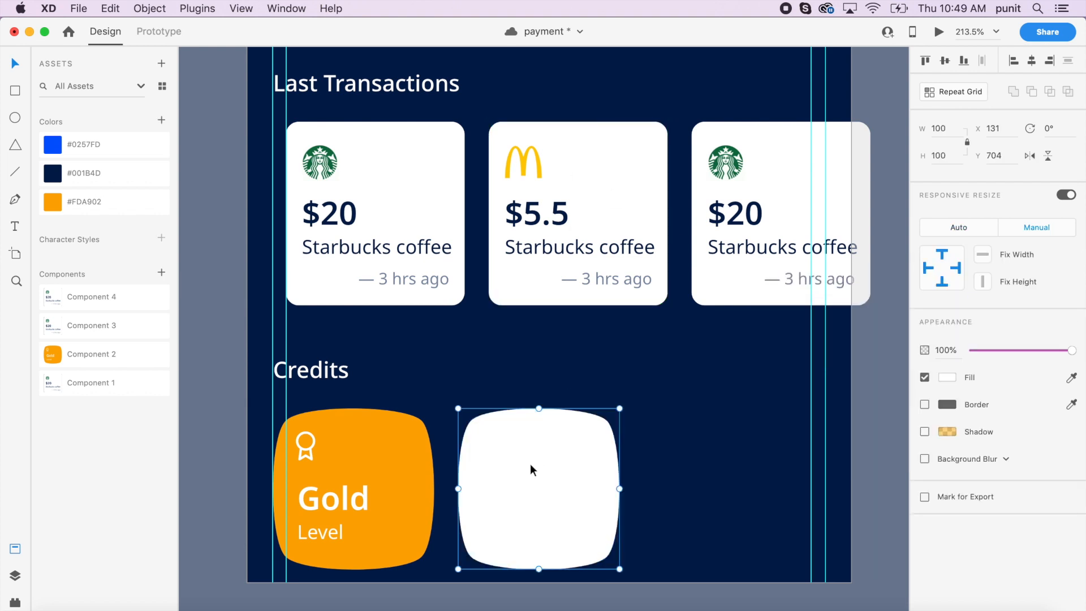
{"action": "key", "text": "t"}
{"action": "left_click", "coordinate": [498, 452]}
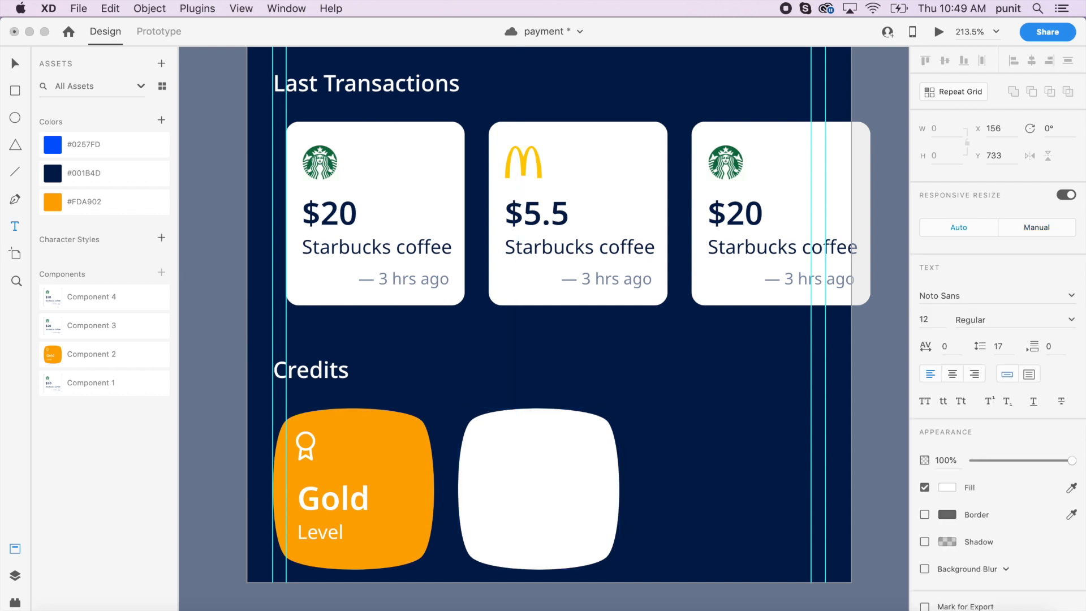
{"action": "key", "text": "Escape"}
{"action": "key", "text": "Escape"}
{"action": "left_click", "coordinate": [522, 474]}
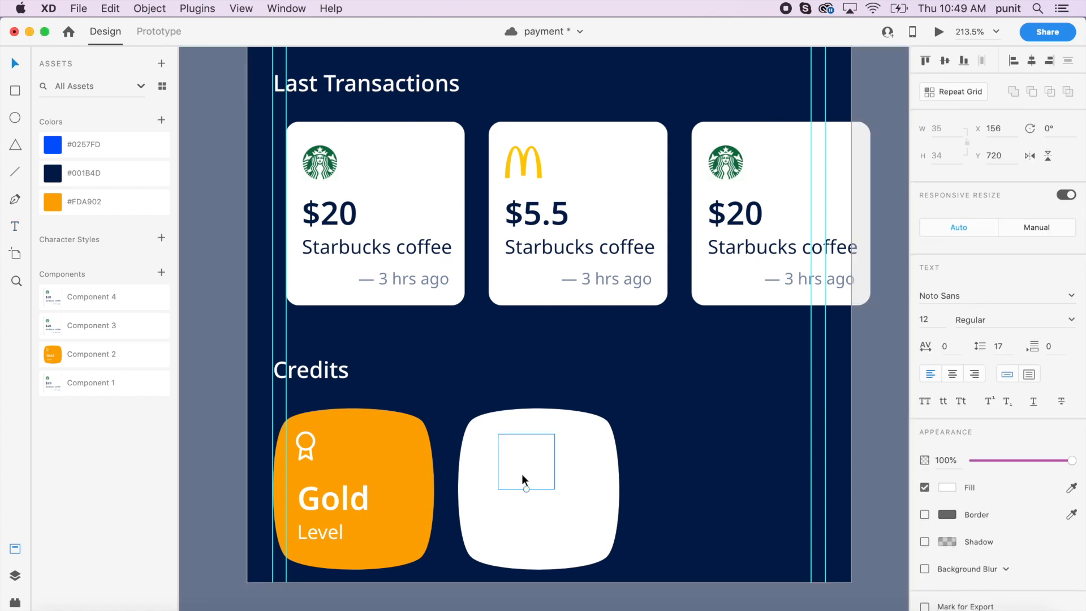
{"action": "left_click", "coordinate": [87, 173]}
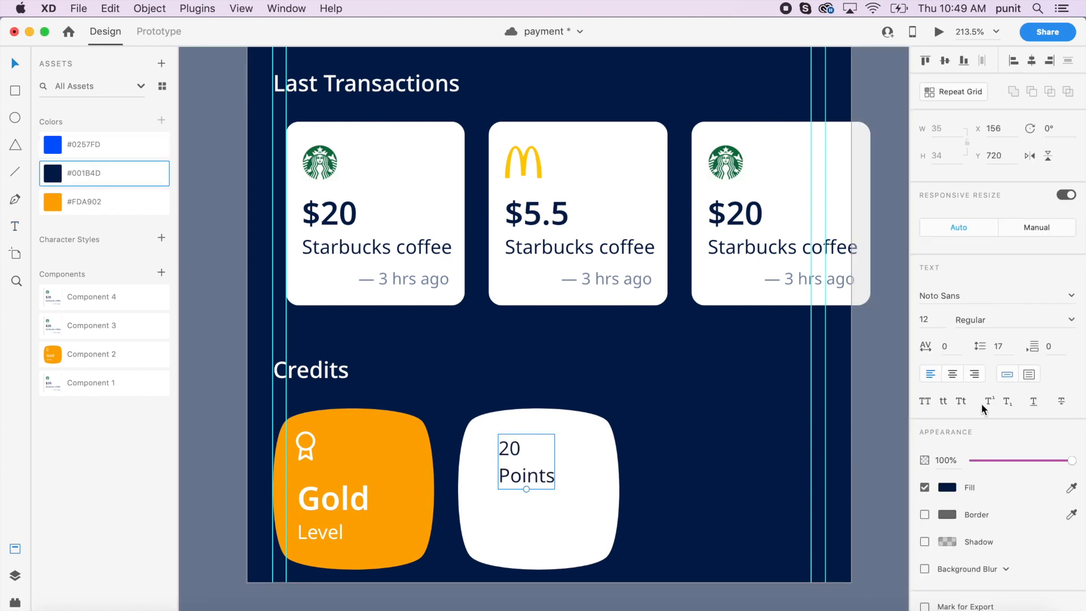
{"action": "left_click", "coordinate": [953, 374]}
{"action": "left_click_drag", "start_coordinate": [545, 480], "coordinate": [550, 498]}
Set the font size of the number 20 in the white badge to 20.
{"action": "double_click", "coordinate": [539, 478]}
{"action": "double_click", "coordinate": [534, 467]}
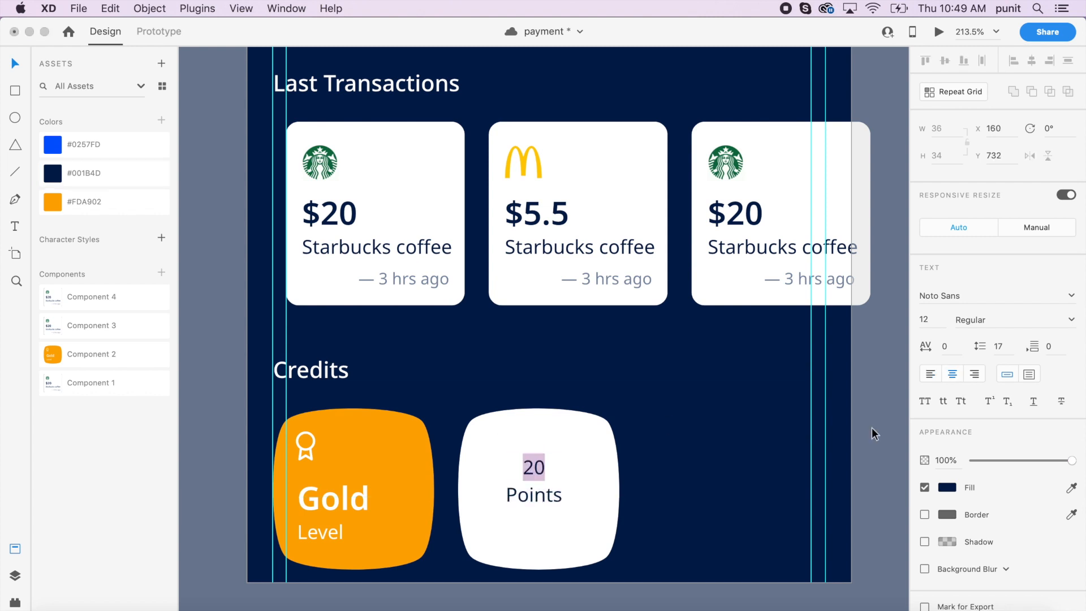
{"action": "left_click", "coordinate": [933, 319]}
{"action": "type", "text": "30"}
{"action": "key", "text": "Return"}
{"action": "type", "text": "20"}
{"action": "key", "text": "Return"}
{"action": "left_click", "coordinate": [552, 497]}
{"action": "double_click", "coordinate": [553, 497]}
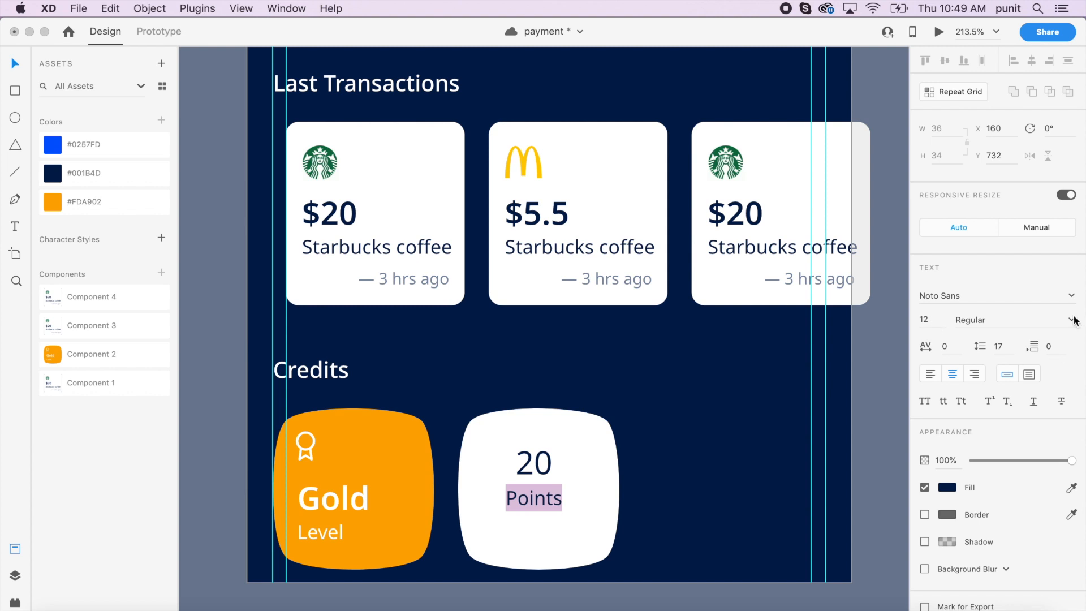
Make the number 20 bold and centre the 20 Points text within the white badge.
{"action": "double_click", "coordinate": [540, 472]}
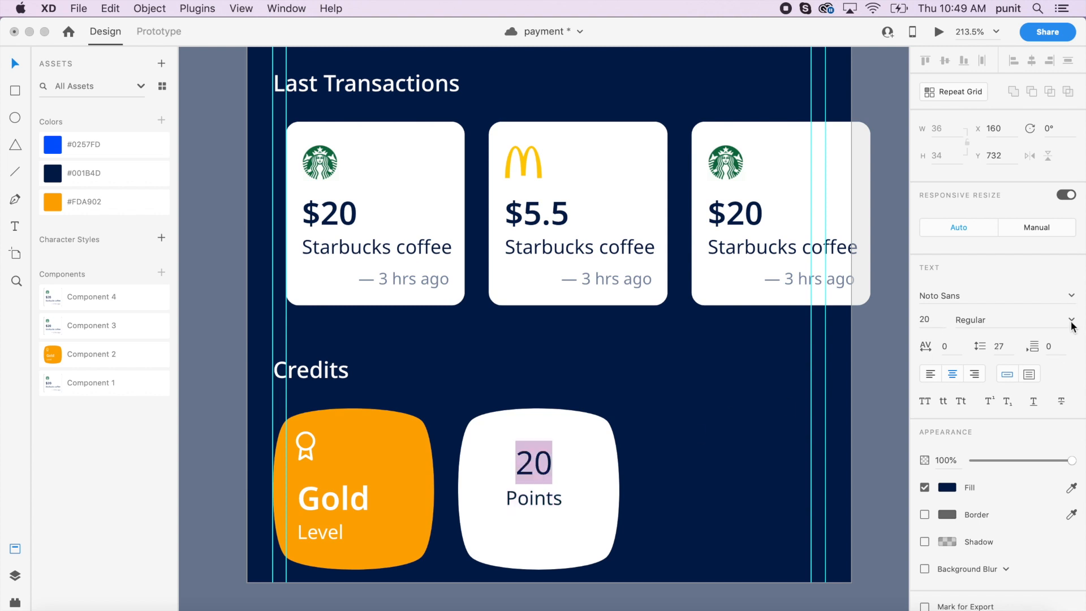
{"action": "key", "text": "super+b"}
{"action": "key", "text": "Escape"}
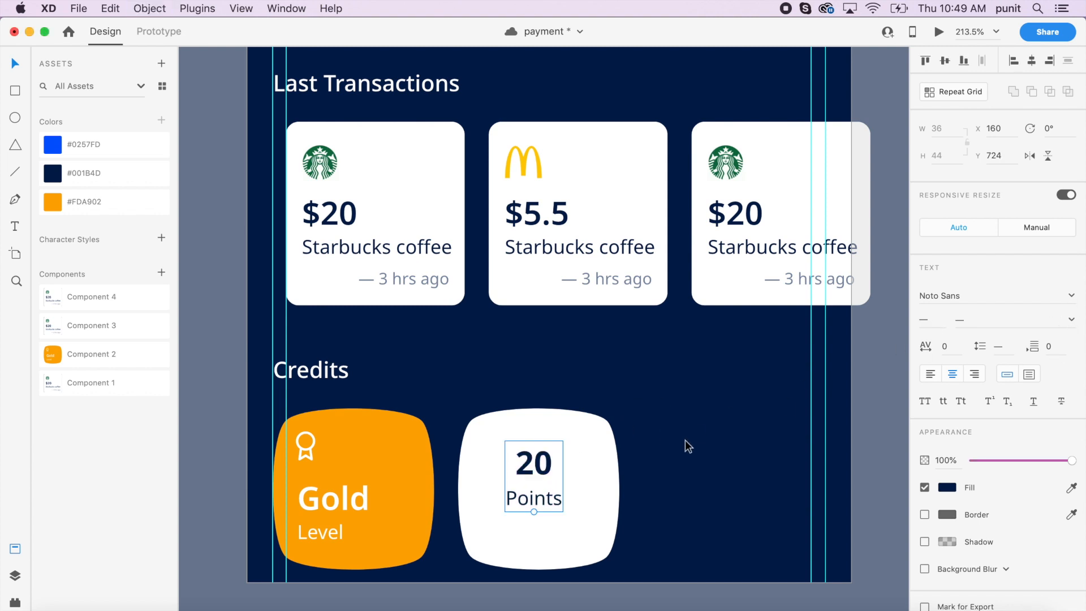
{"action": "left_click_drag", "start_coordinate": [537, 473], "coordinate": [544, 481]}
{"action": "left_click", "coordinate": [647, 455]}
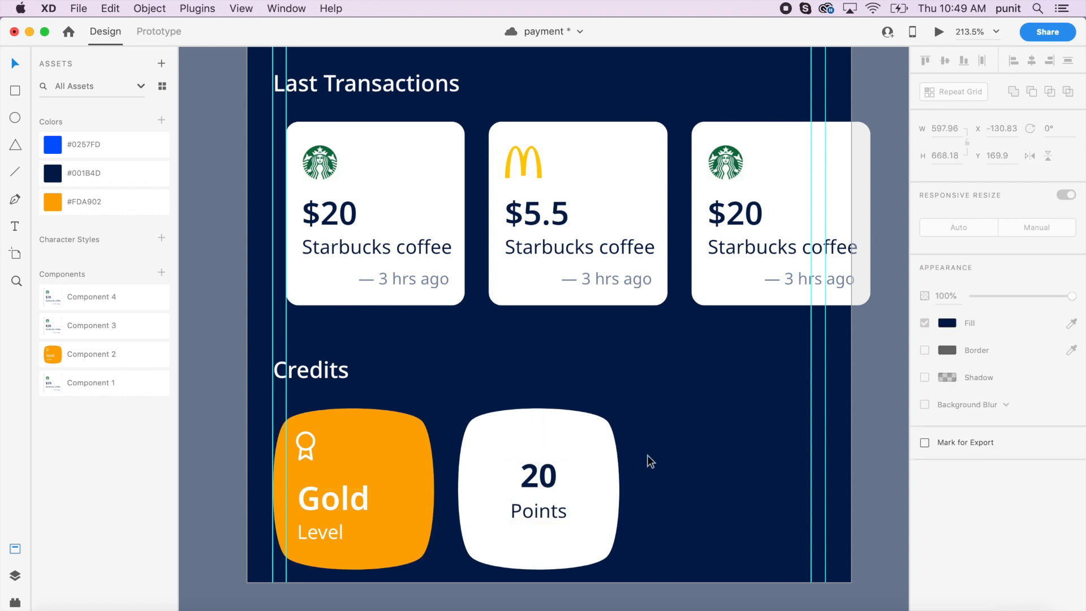
Duplicate the blank white badge shape beside the 20 Points badge in the Credits row, aligned with it and placed at X 246.
{"action": "scroll", "coordinate": [647, 456], "scroll_direction": "right", "scroll_amount": 4}
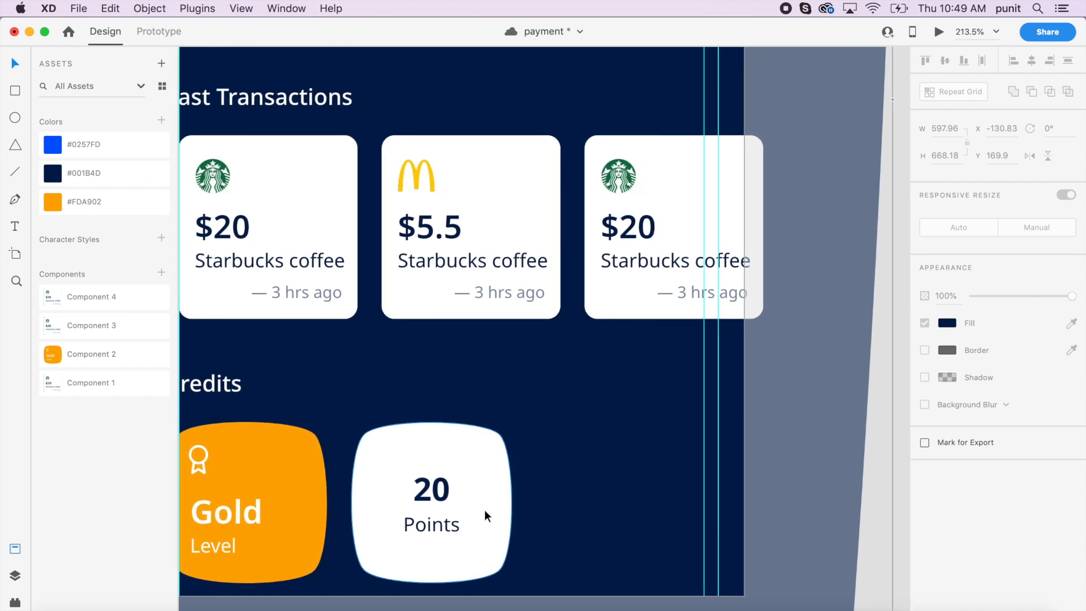
{"action": "left_click", "coordinate": [485, 514]}
{"action": "left_click_drag", "start_coordinate": [509, 506], "coordinate": [661, 497]}
{"action": "key", "text": "Right"}
{"action": "key", "text": "Right"}
{"action": "key", "text": "Right"}
{"action": "key", "text": "Right"}
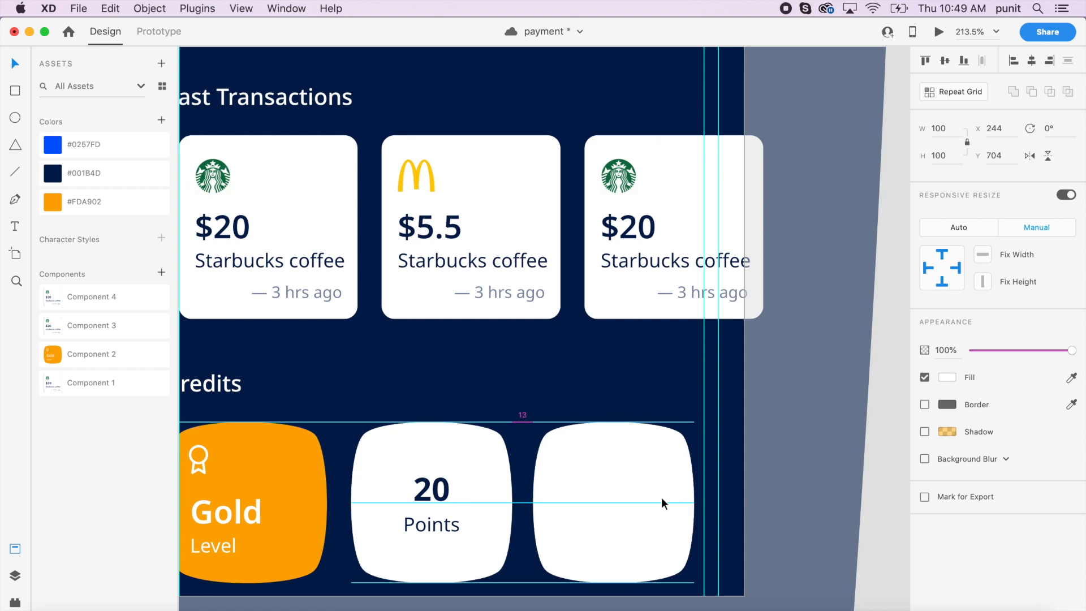
Select all three Credits badges with their contents and shift them right together to roughly centre the row on the artboard.
{"action": "scroll", "coordinate": [662, 498], "scroll_direction": "down", "scroll_amount": 3}
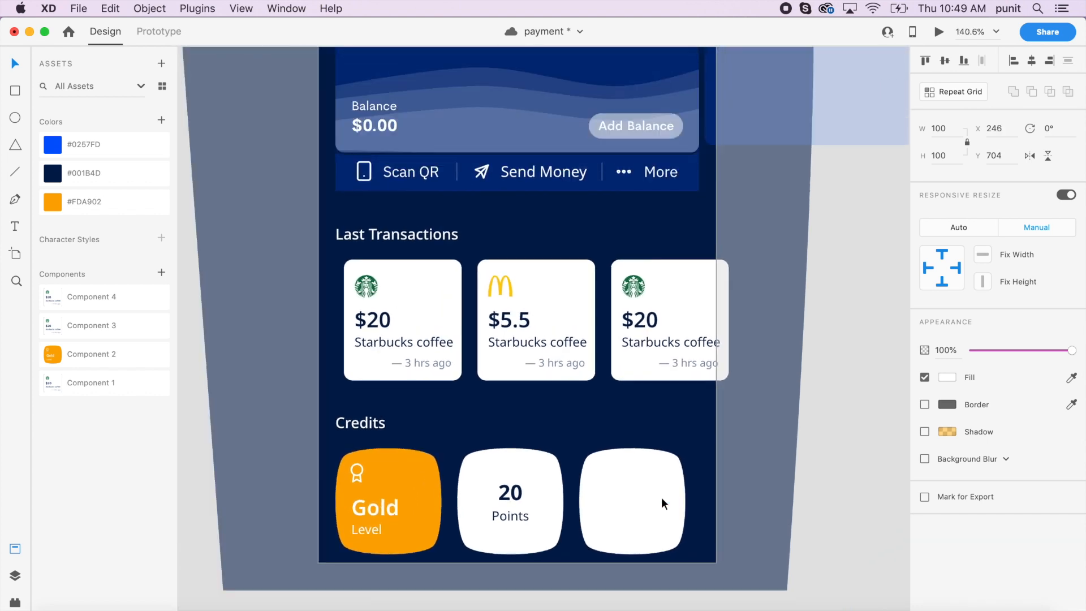
{"action": "left_click", "coordinate": [348, 452]}
{"action": "left_click_drag", "start_coordinate": [349, 452], "coordinate": [637, 500]}
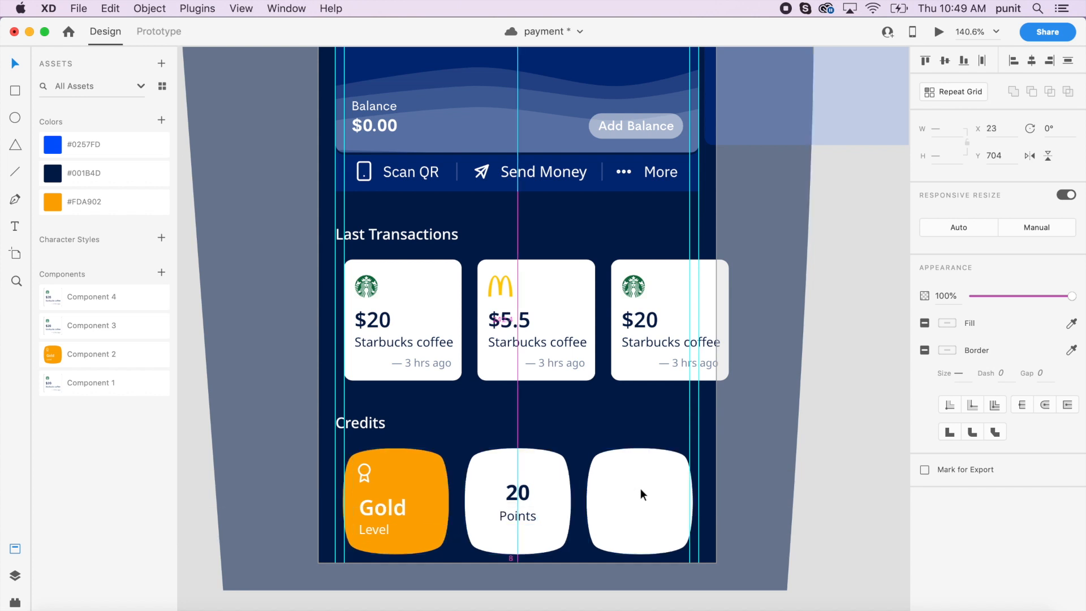
{"action": "scroll", "coordinate": [640, 488], "scroll_direction": "up", "scroll_amount": 3}
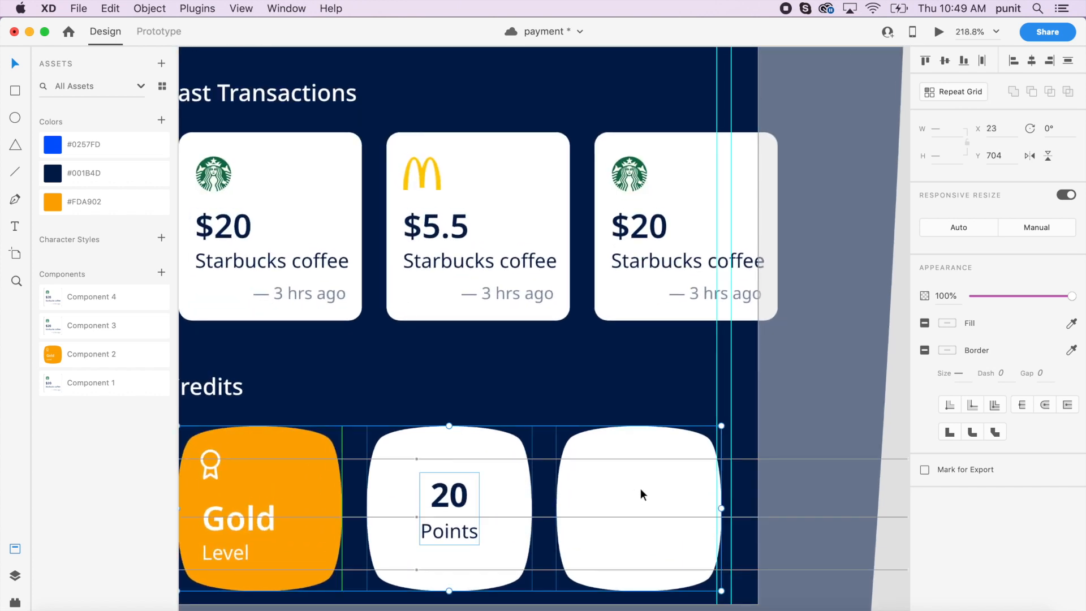
{"action": "scroll", "coordinate": [641, 489], "scroll_direction": "left", "scroll_amount": 2}
{"action": "key", "text": "Left"}
{"action": "left_click", "coordinate": [667, 383]}
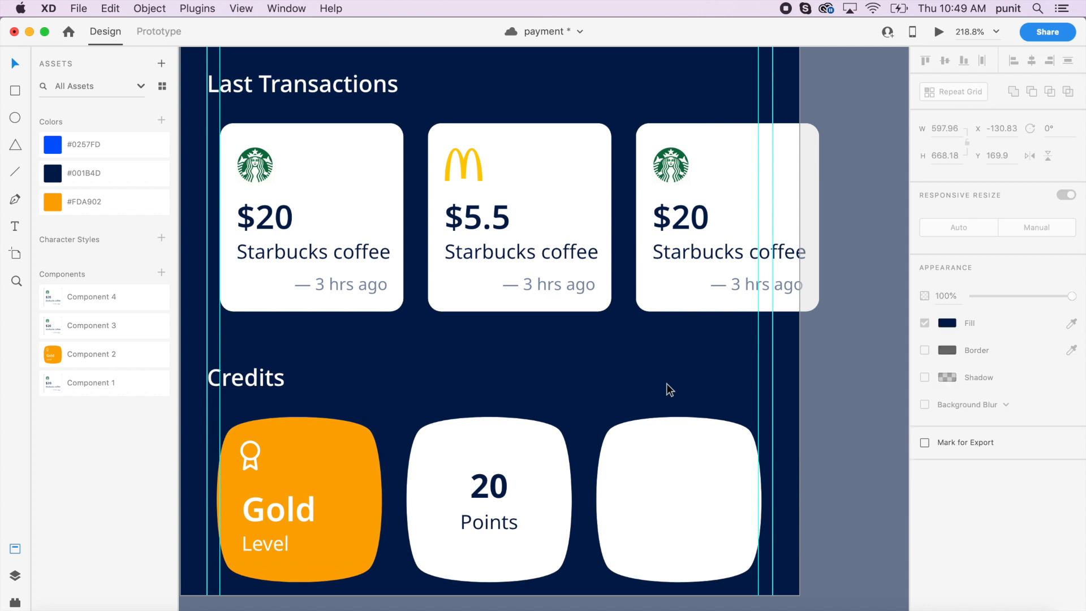
{"action": "scroll", "coordinate": [666, 384], "scroll_direction": "down", "scroll_amount": 3}
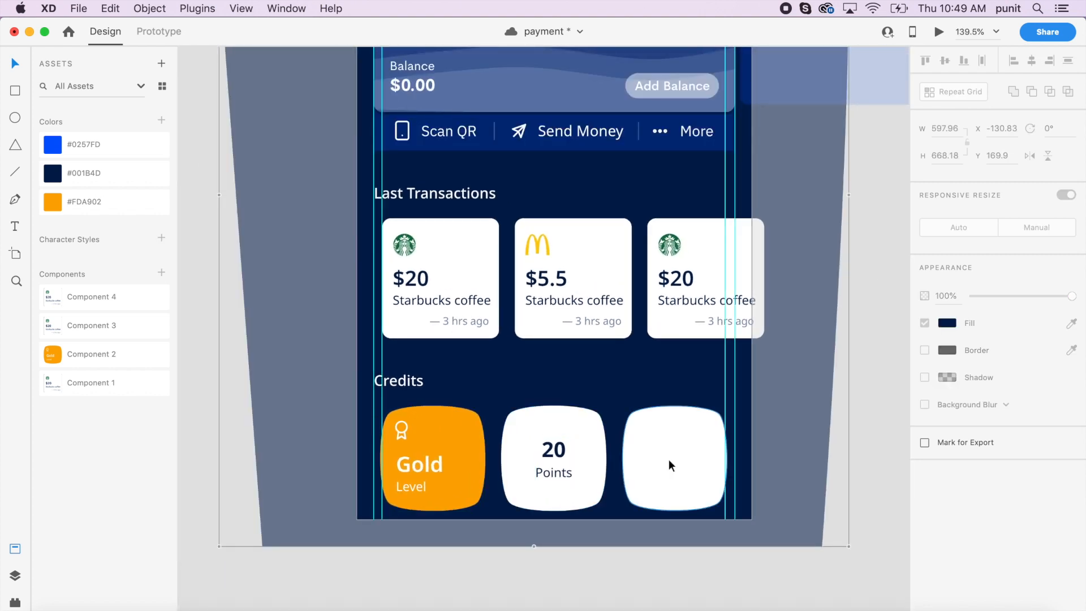
{"action": "scroll", "coordinate": [668, 459], "scroll_direction": "up", "scroll_amount": 5}
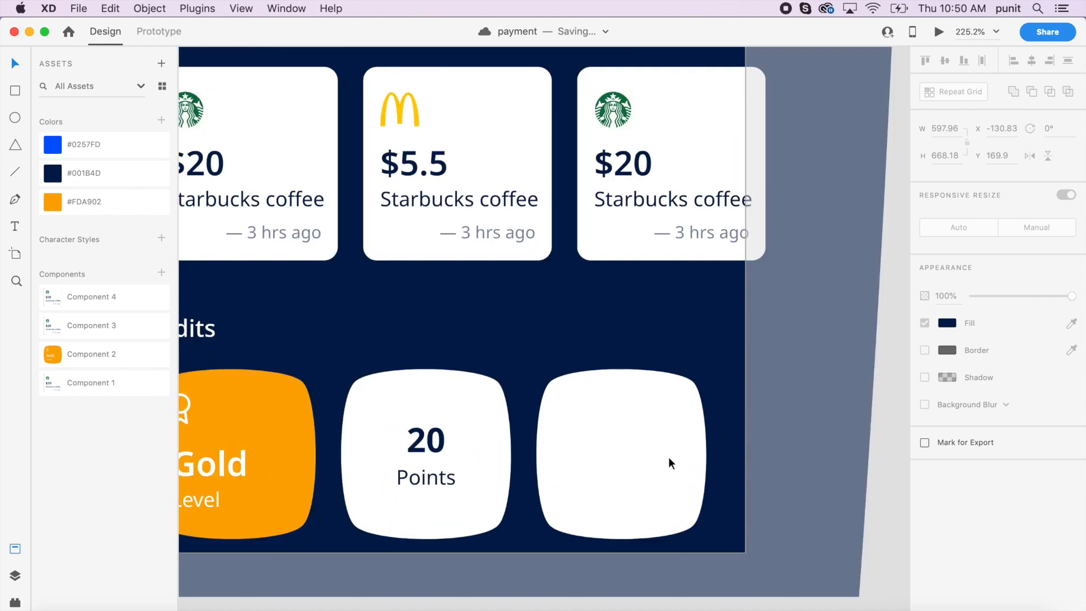
{"action": "left_click", "coordinate": [651, 446]}
{"action": "left_click", "coordinate": [943, 351]}
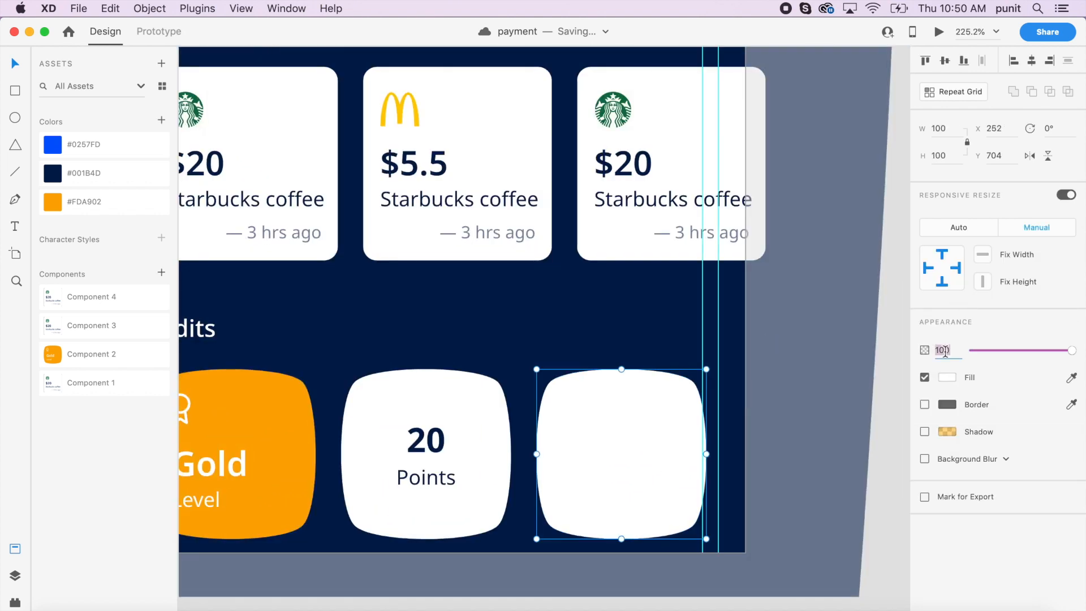
{"action": "type", "text": "100"}
{"action": "left_click", "coordinate": [623, 337]}
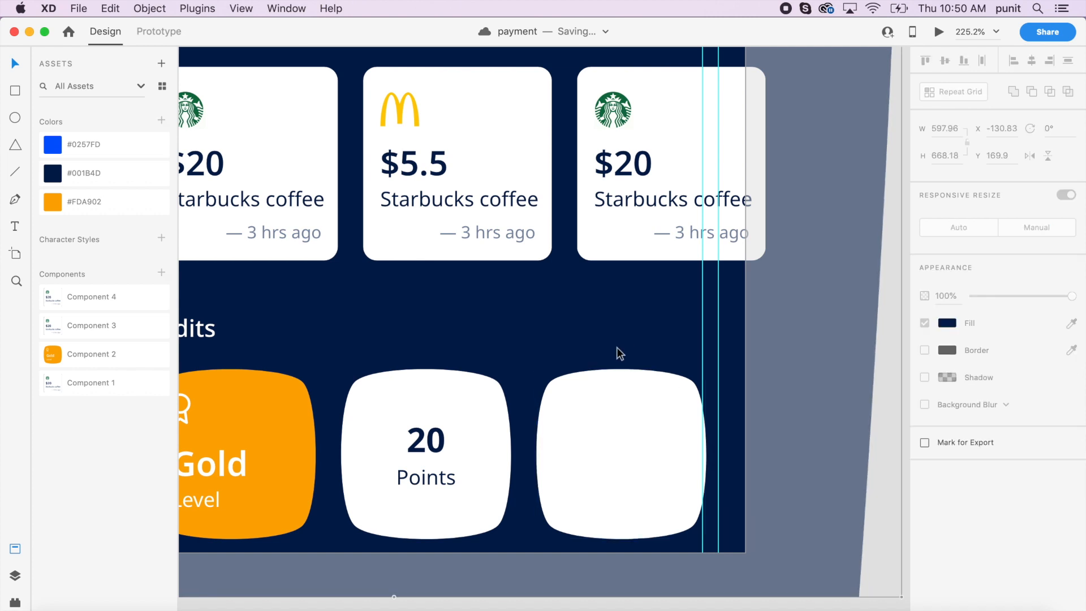
Draw a closed, wave-topped Pen shape over the blank third badge and stretch its top edge upward, making it about 122 × 83.
{"action": "key", "text": "p"}
{"action": "left_click", "coordinate": [529, 463]}
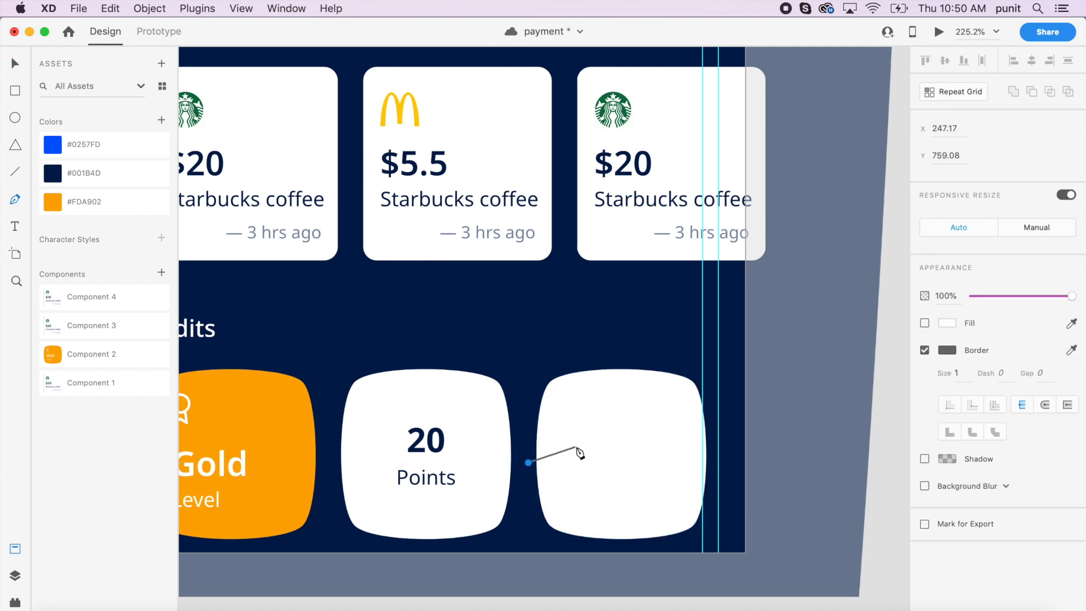
{"action": "left_click_drag", "start_coordinate": [592, 452], "coordinate": [622, 452]}
{"action": "left_click_drag", "start_coordinate": [703, 459], "coordinate": [720, 461]}
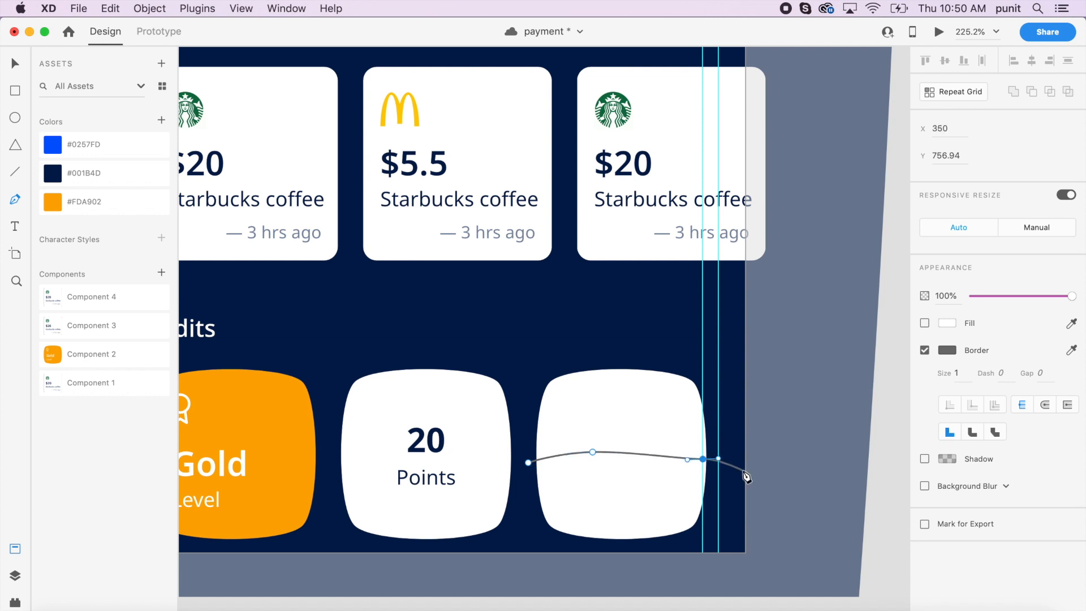
{"action": "left_click", "coordinate": [735, 468]}
{"action": "left_click", "coordinate": [703, 544]}
{"action": "left_click", "coordinate": [528, 543]}
{"action": "left_click", "coordinate": [528, 462]}
{"action": "key", "text": "Escape"}
{"action": "key", "text": "Escape"}
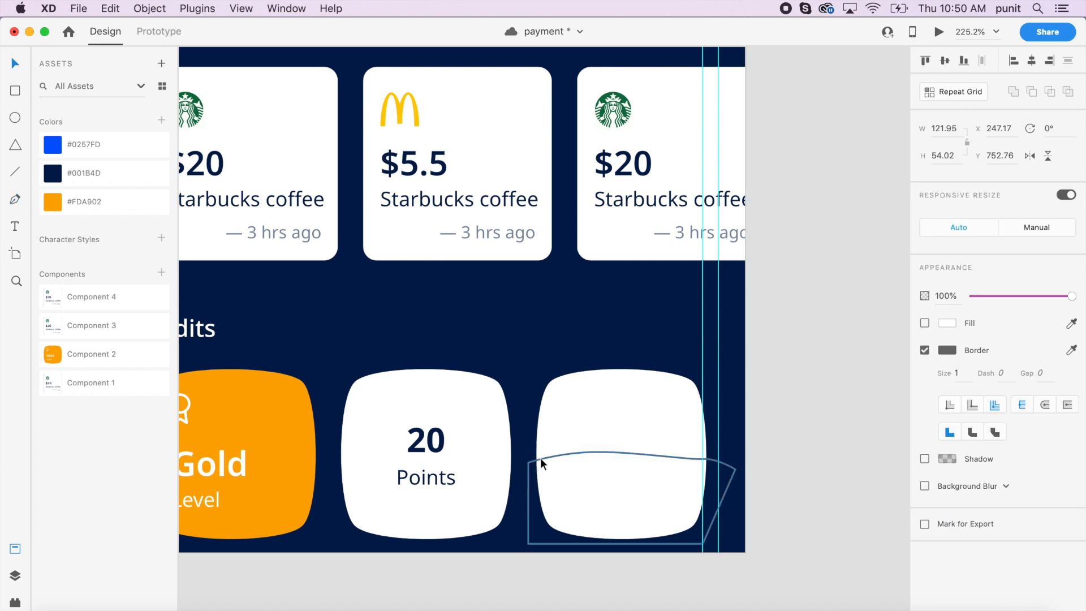
{"action": "left_click", "coordinate": [543, 459]}
{"action": "left_click_drag", "start_coordinate": [631, 452], "coordinate": [633, 402]}
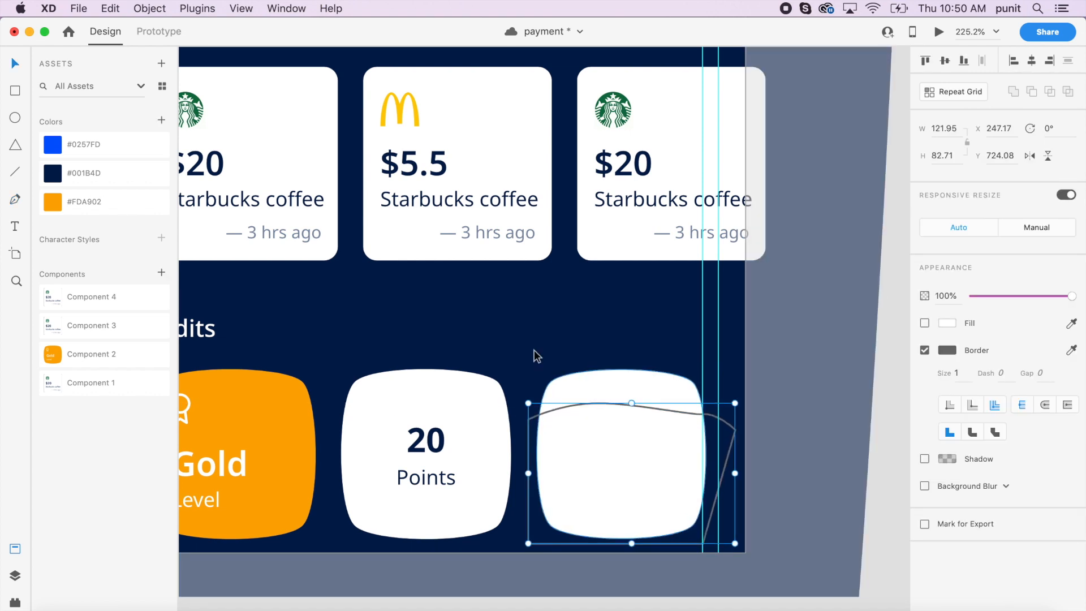
Fill the wave shape with the #001B4D swatch, remove its border and set its opacity to 10%.
{"action": "left_click", "coordinate": [83, 174]}
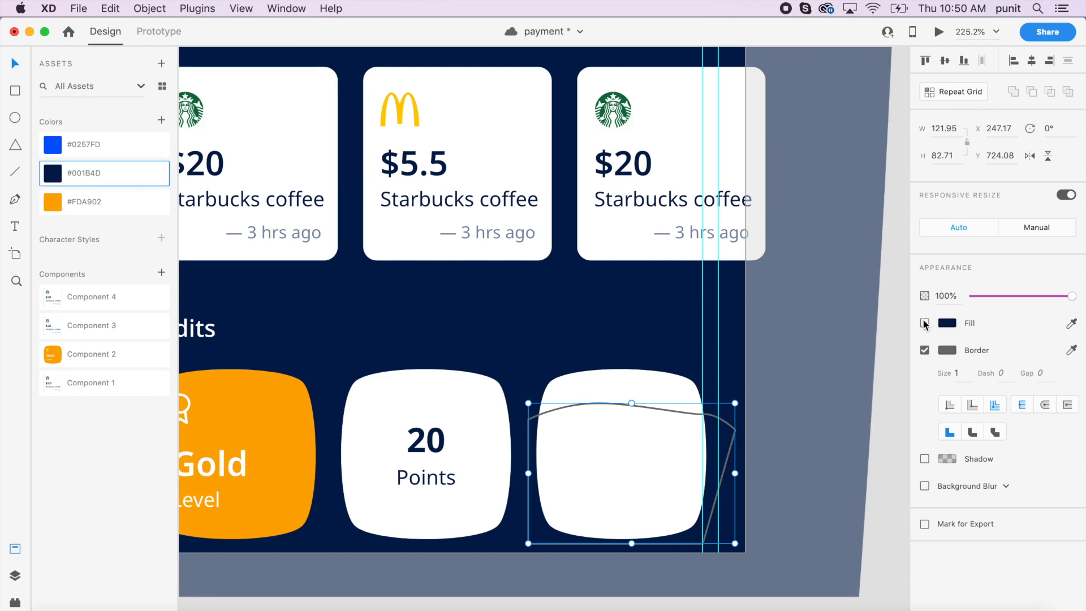
{"action": "left_click", "coordinate": [925, 323]}
{"action": "left_click", "coordinate": [924, 350]}
{"action": "left_click", "coordinate": [950, 294]}
{"action": "type", "text": "10"}
{"action": "key", "text": "Return"}
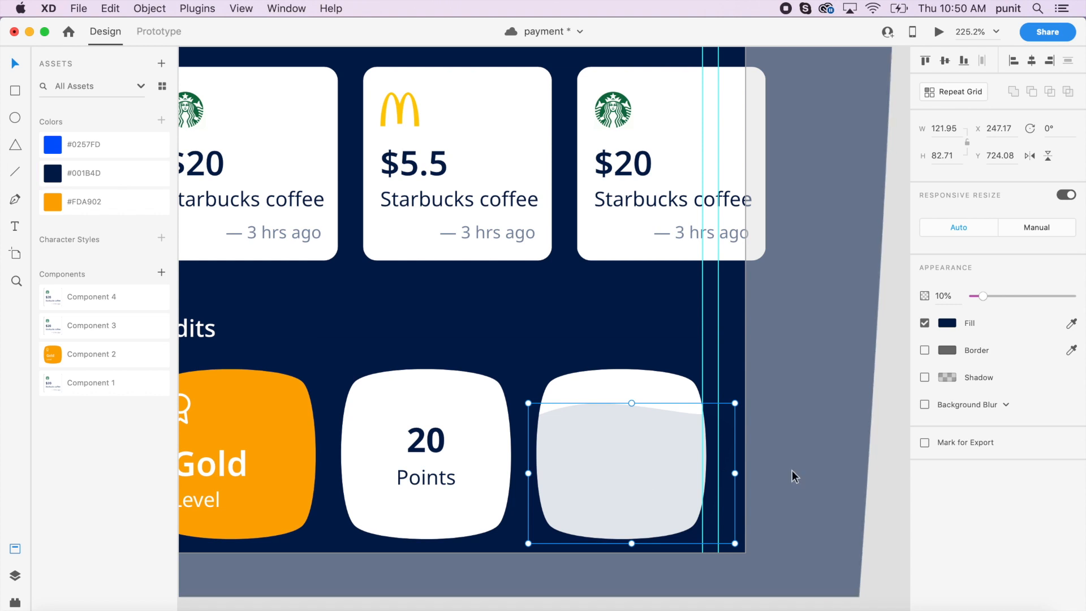
{"action": "left_click", "coordinate": [797, 470]}
Raise the wave shape's opacity to 15%.
{"action": "left_click", "coordinate": [617, 472]}
{"action": "left_click", "coordinate": [947, 323]}
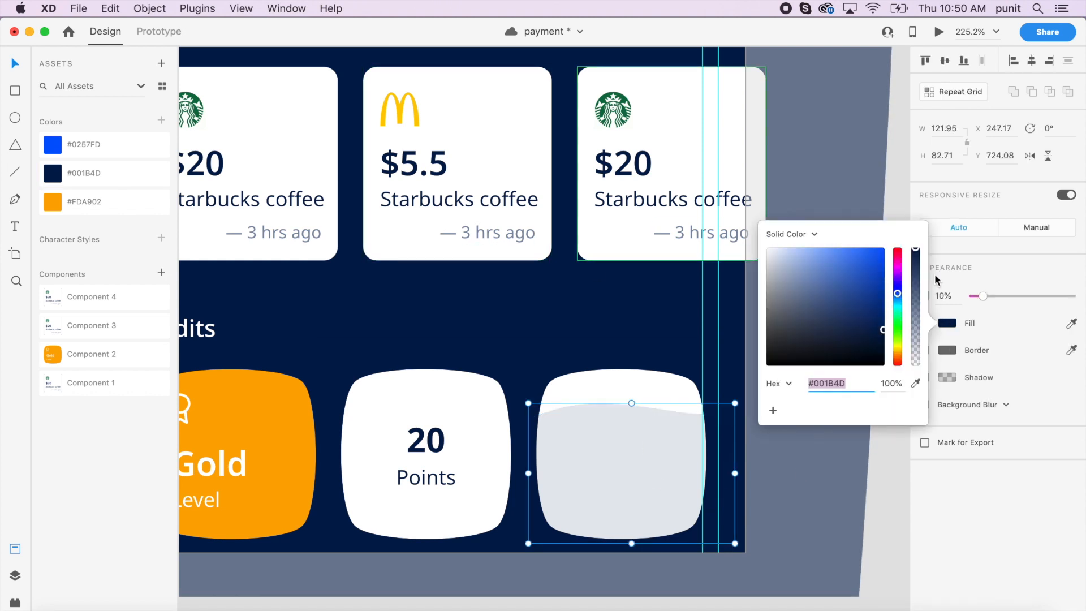
{"action": "left_click", "coordinate": [957, 296]}
{"action": "type", "text": "15"}
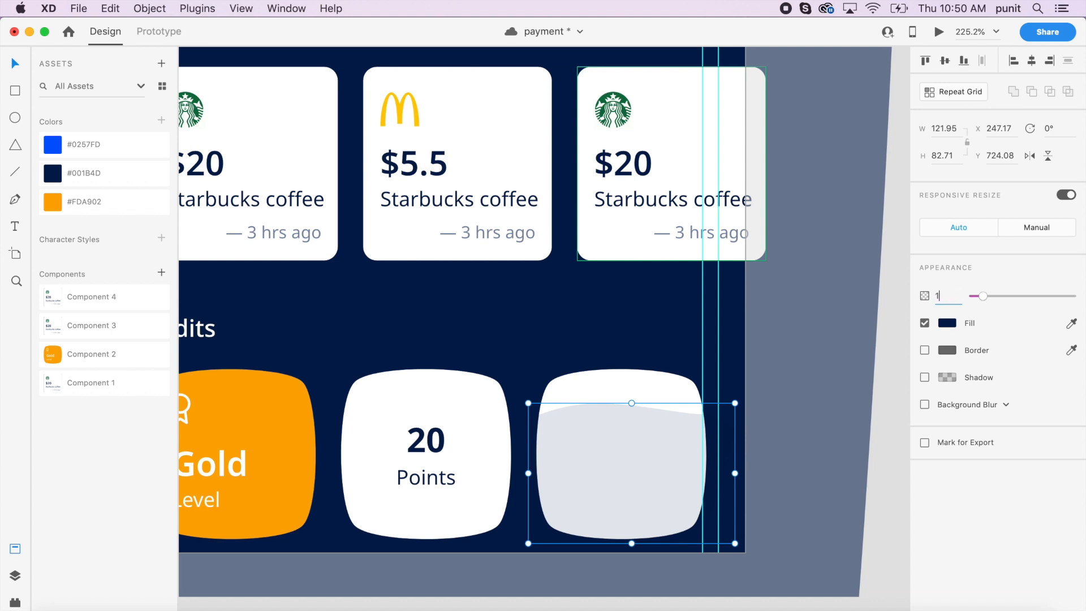
{"action": "key", "text": "Return"}
{"action": "left_click", "coordinate": [816, 336]}
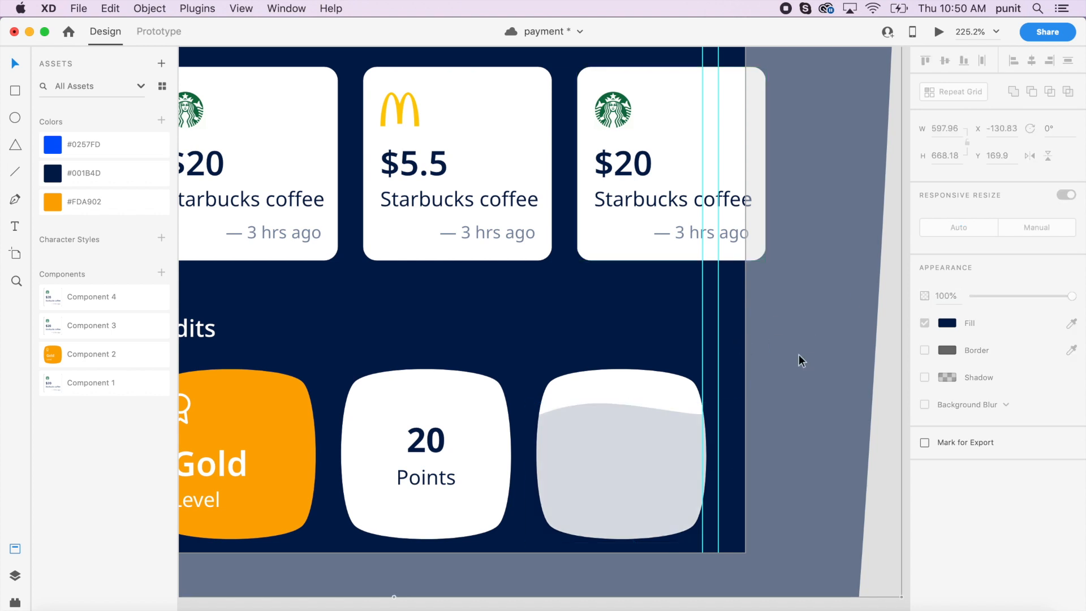
Copy the 20 Points text onto the third badge, centred over the wave shape.
{"action": "left_click", "coordinate": [412, 444]}
{"action": "left_click_drag", "start_coordinate": [412, 444], "coordinate": [606, 440]}
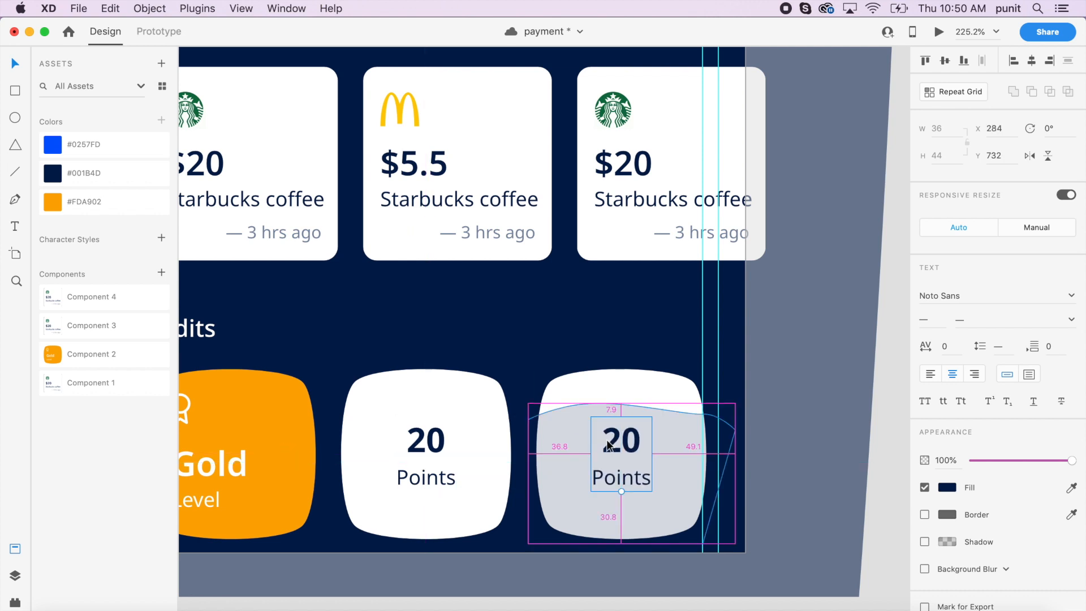
{"action": "left_click", "coordinate": [606, 440]}
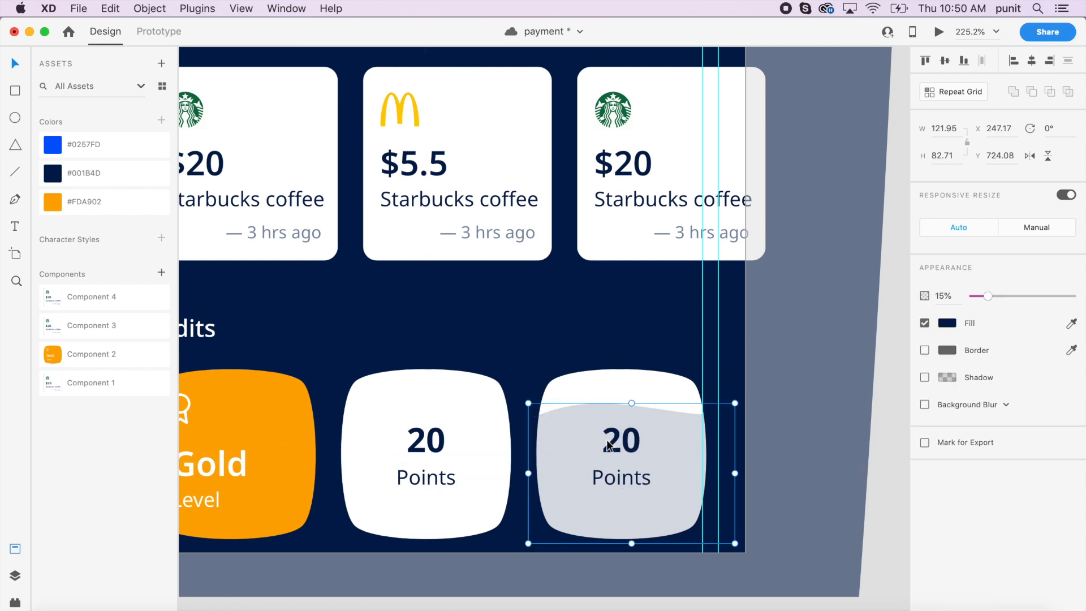
Change the number in the third badge's copied text to 10.
{"action": "left_click", "coordinate": [765, 393]}
{"action": "left_click", "coordinate": [687, 429]}
{"action": "double_click", "coordinate": [639, 439]}
{"action": "double_click", "coordinate": [639, 441]}
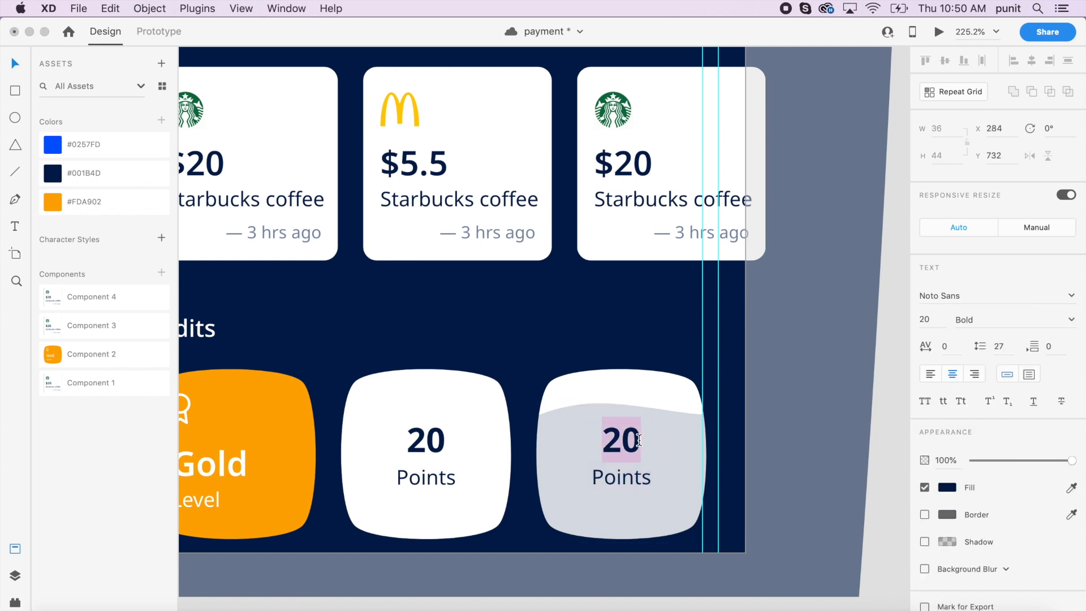
{"action": "type", "text": "10"}
Add the line "Till Diamond" beneath Points in the third badge's text.
{"action": "key", "text": "Return"}
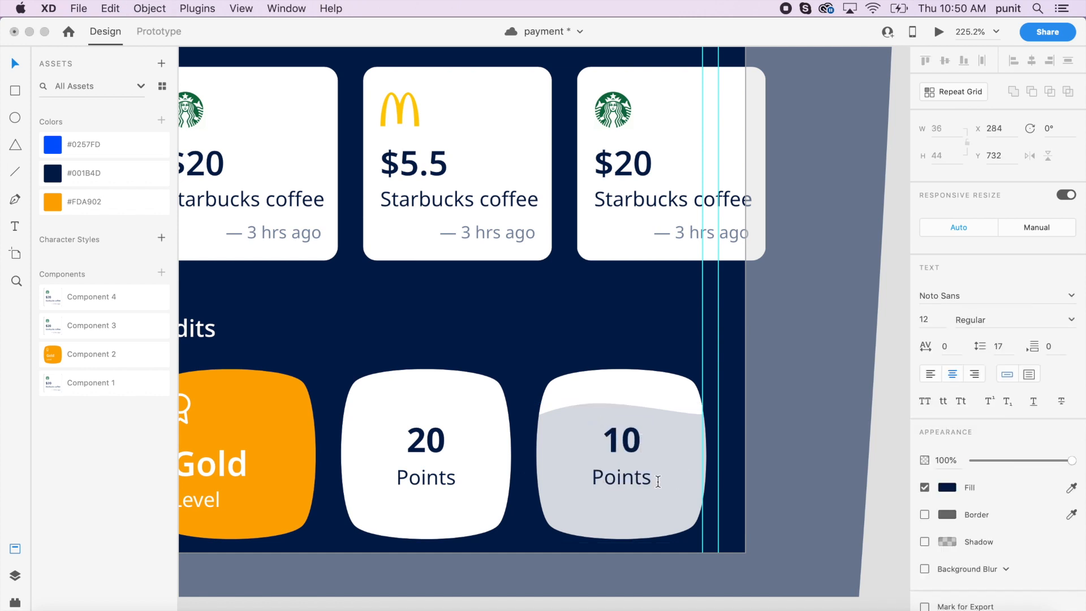
{"action": "type", "text": "Till diamond"}
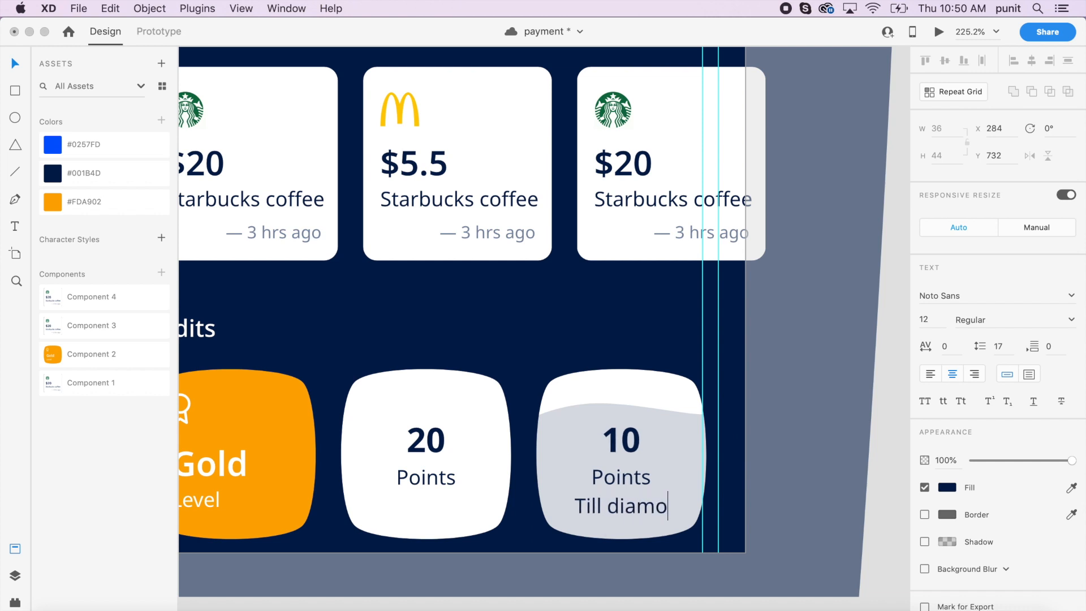
{"action": "left_click", "coordinate": [607, 505]}
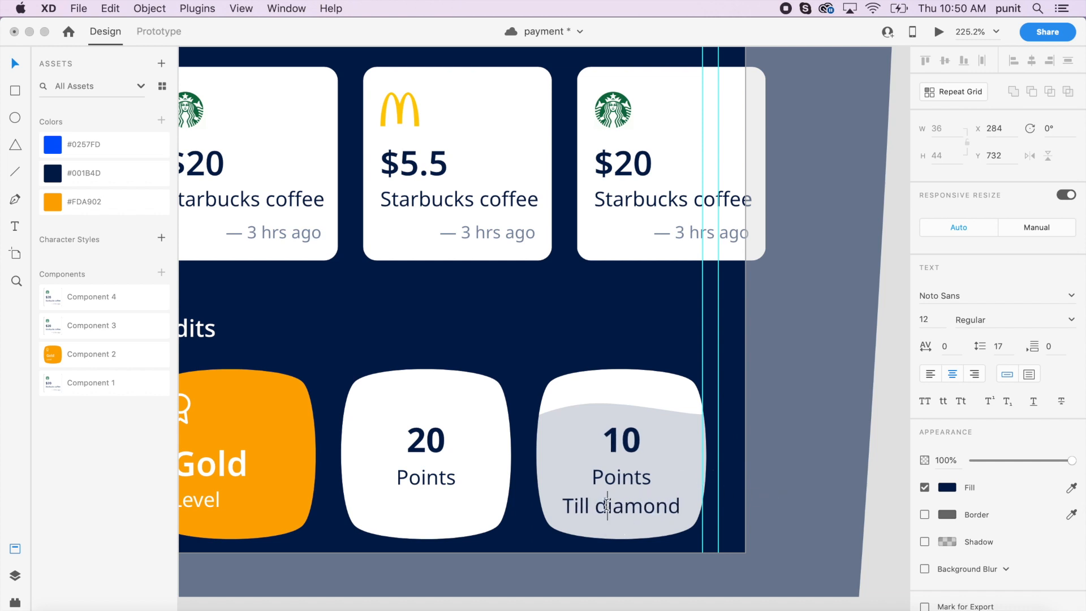
{"action": "key", "text": "BackSpace"}
{"action": "type", "text": "D"}
{"action": "key", "text": "Escape"}
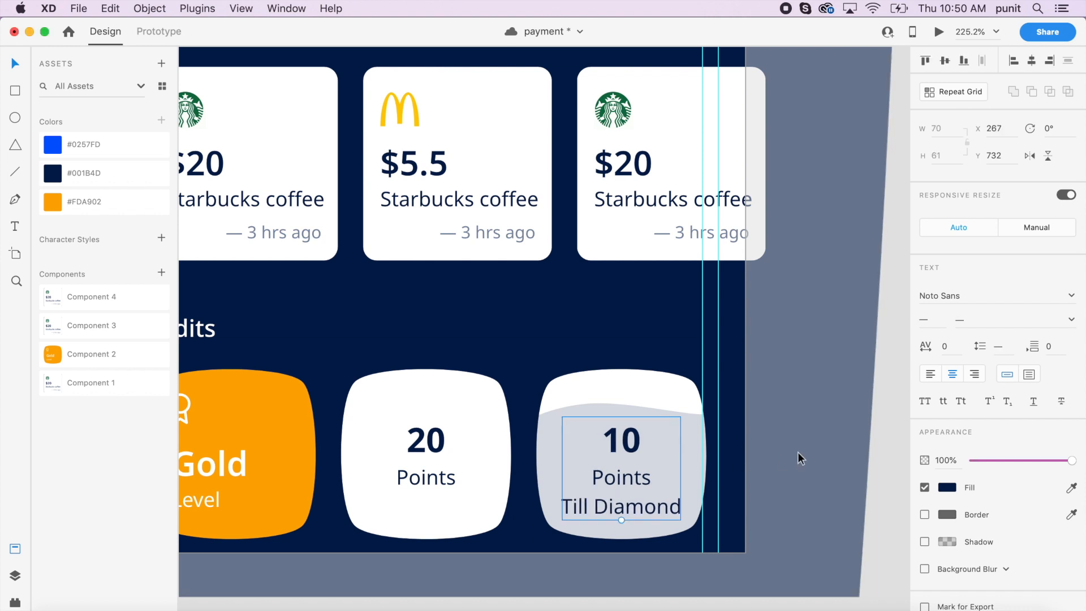
Set the fill colour opacity of only the "Till Diamond" line to 50%.
{"action": "triple_click", "coordinate": [674, 512]}
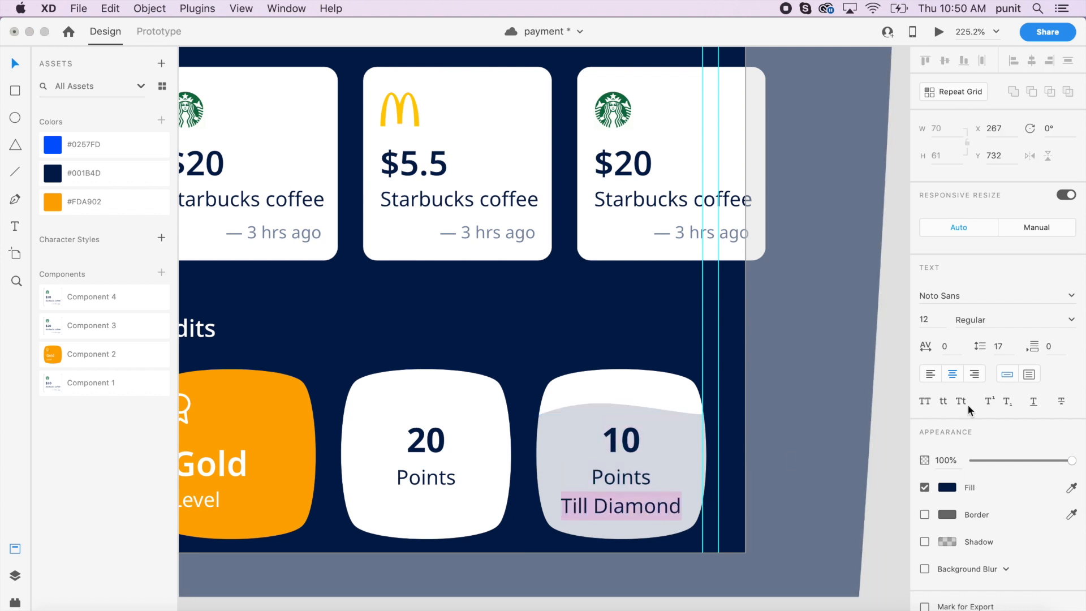
{"action": "left_click", "coordinate": [948, 486]}
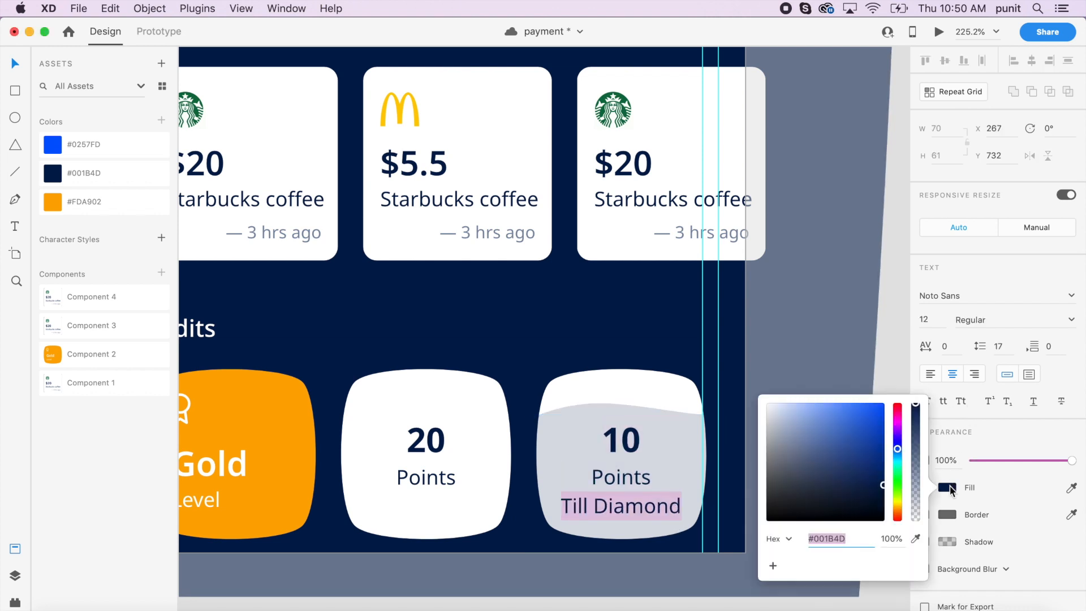
{"action": "left_click", "coordinate": [895, 542]}
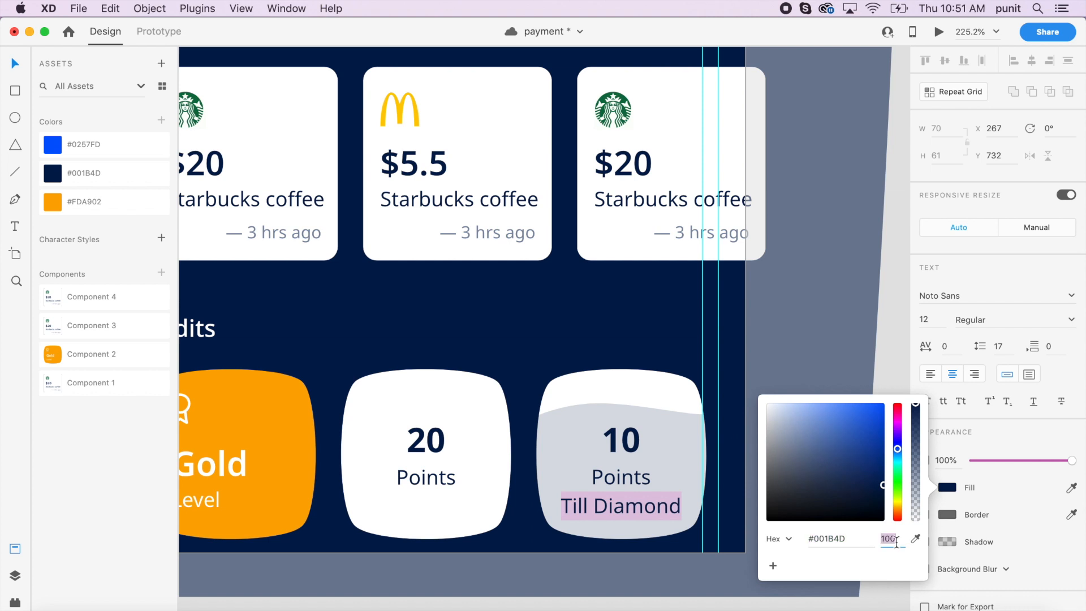
{"action": "type", "text": "50"}
{"action": "key", "text": "Return"}
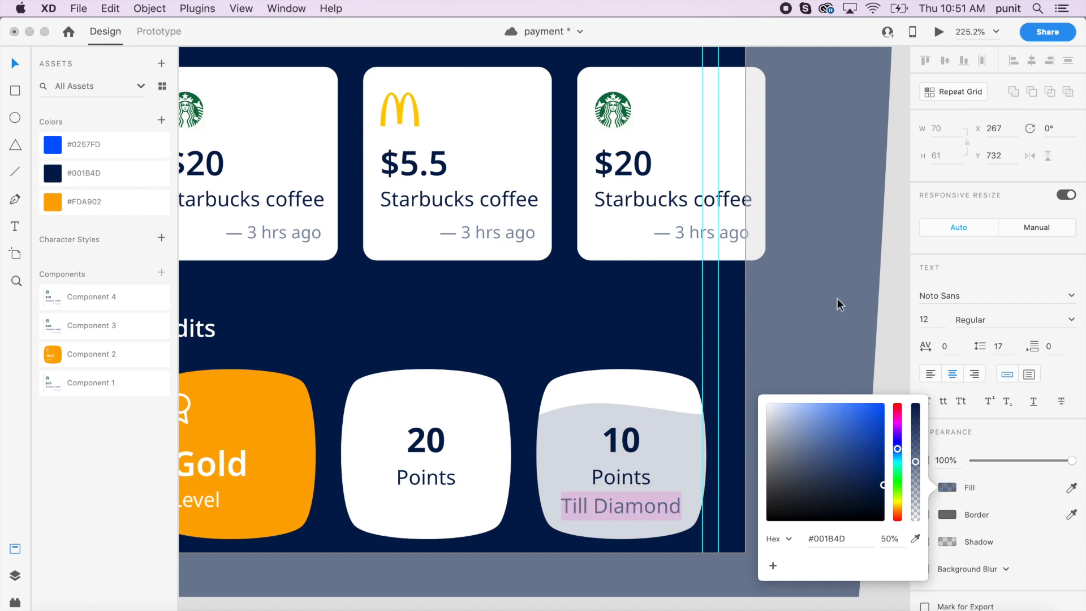
{"action": "left_click", "coordinate": [780, 339]}
{"action": "scroll", "coordinate": [790, 348], "scroll_direction": "down", "scroll_amount": 5}
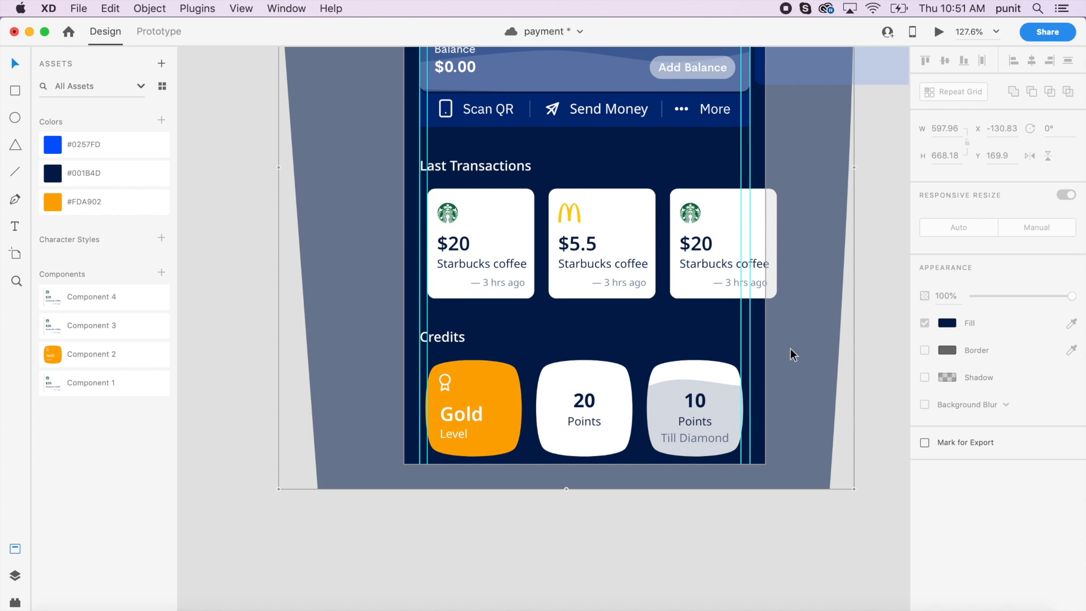
{"action": "scroll", "coordinate": [792, 354], "scroll_direction": "right", "scroll_amount": 1}
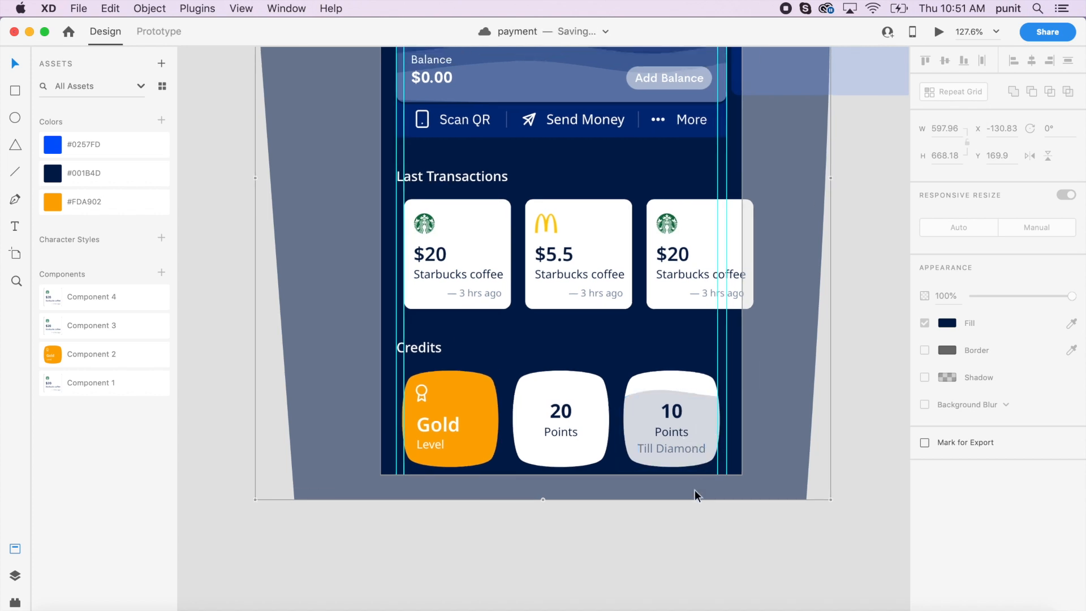
{"action": "key", "text": "Delete"}
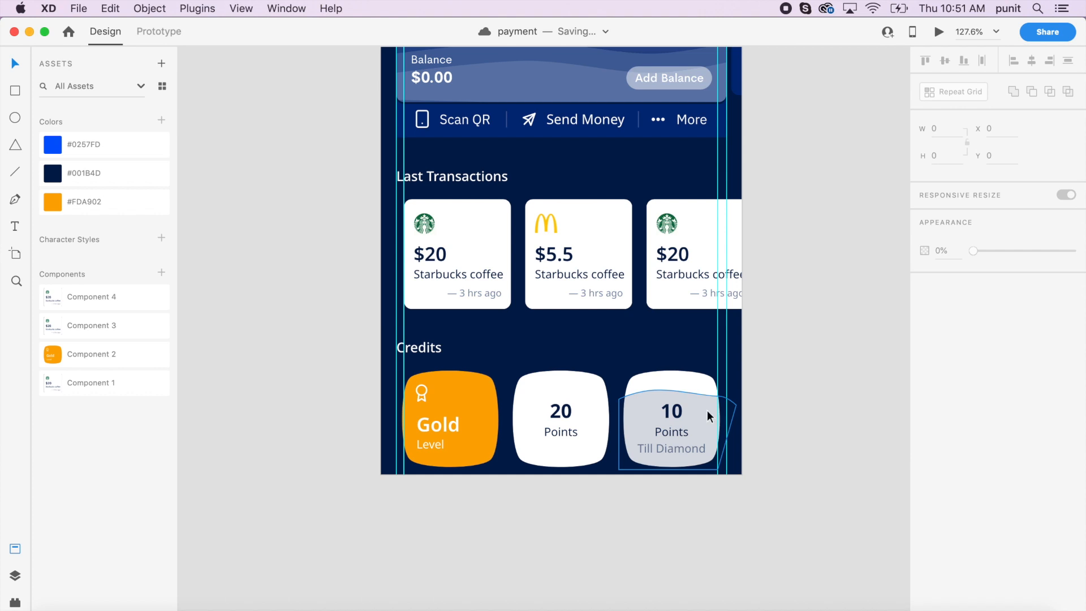
{"action": "scroll", "coordinate": [653, 405], "scroll_direction": "down", "scroll_amount": 4}
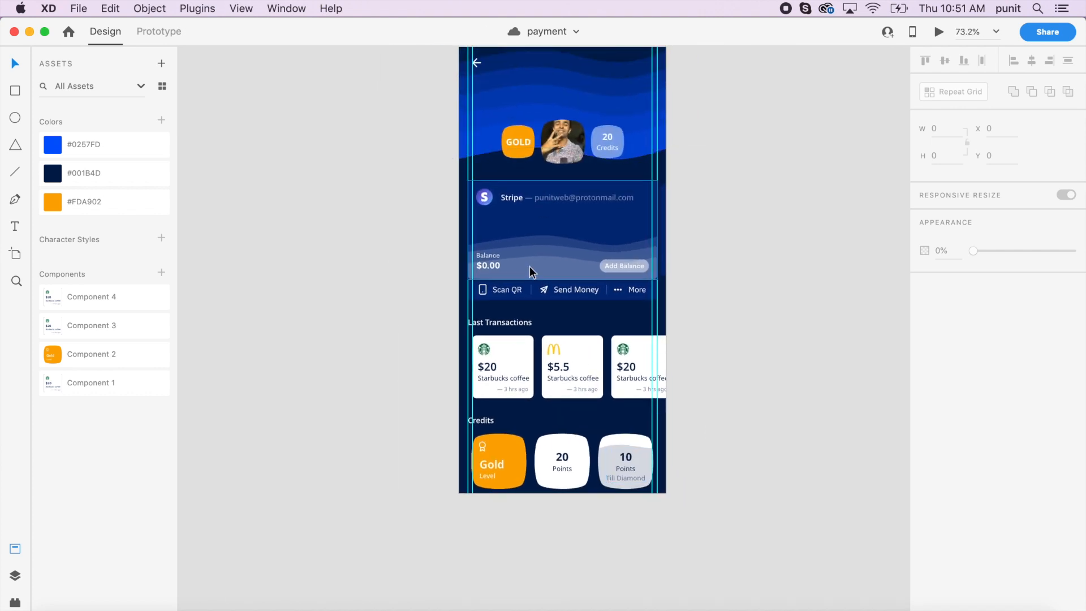
{"action": "scroll", "coordinate": [560, 283], "scroll_direction": "up", "scroll_amount": 2}
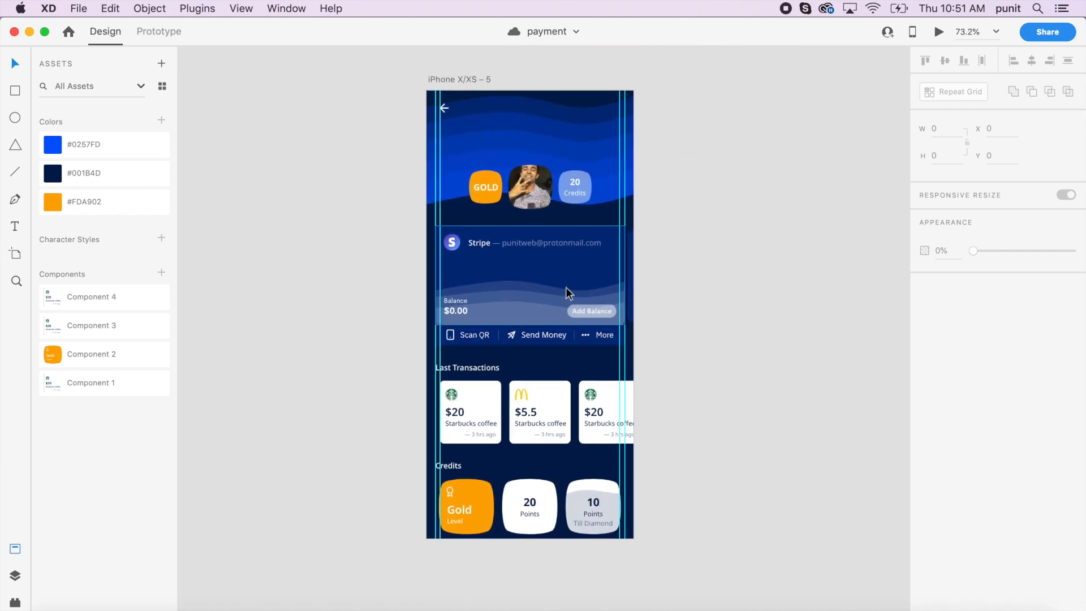
Duplicate the iPhone X/XS – 5 artboard beside the original.
{"action": "left_click", "coordinate": [444, 81]}
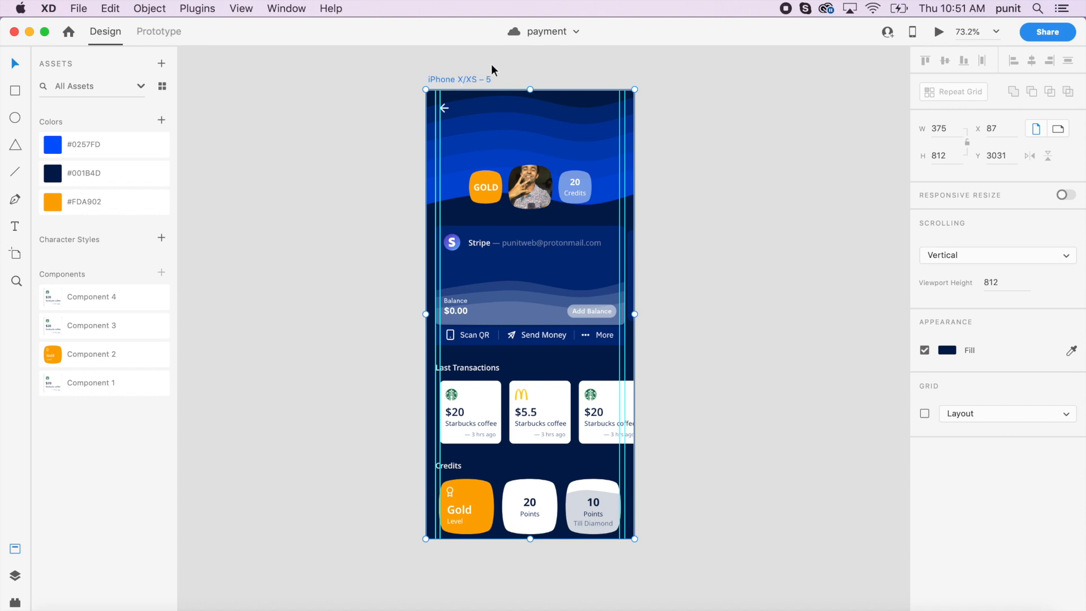
{"action": "key", "text": "super+d"}
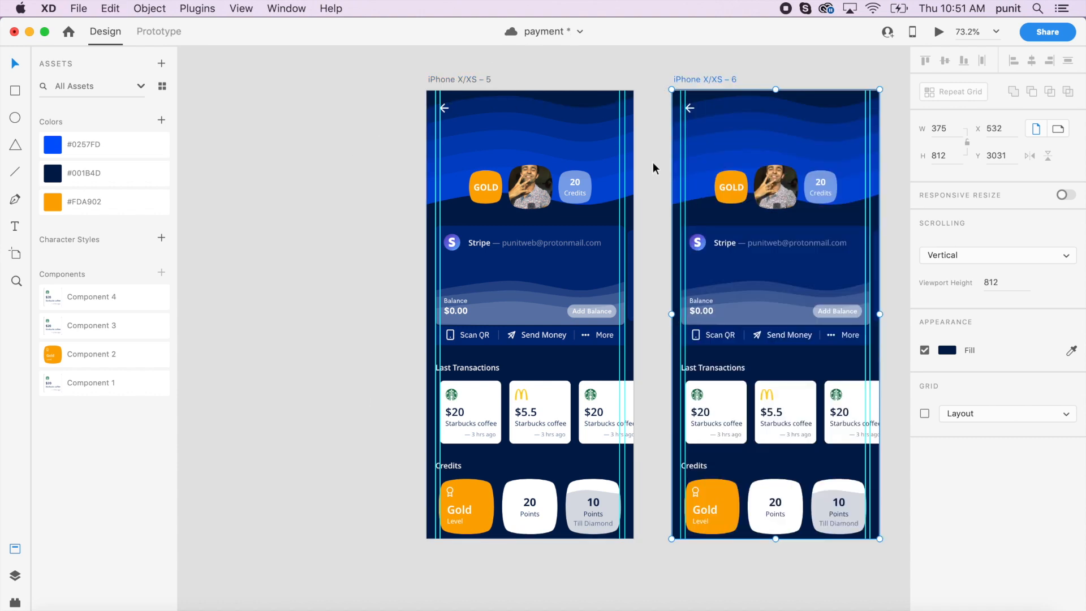
{"action": "scroll", "coordinate": [654, 165], "scroll_direction": "right", "scroll_amount": 3}
{"action": "scroll", "coordinate": [654, 165], "scroll_direction": "up", "scroll_amount": 1}
{"action": "scroll", "coordinate": [653, 169], "scroll_direction": "right", "scroll_amount": 3}
{"action": "scroll", "coordinate": [652, 169], "scroll_direction": "down", "scroll_amount": 1}
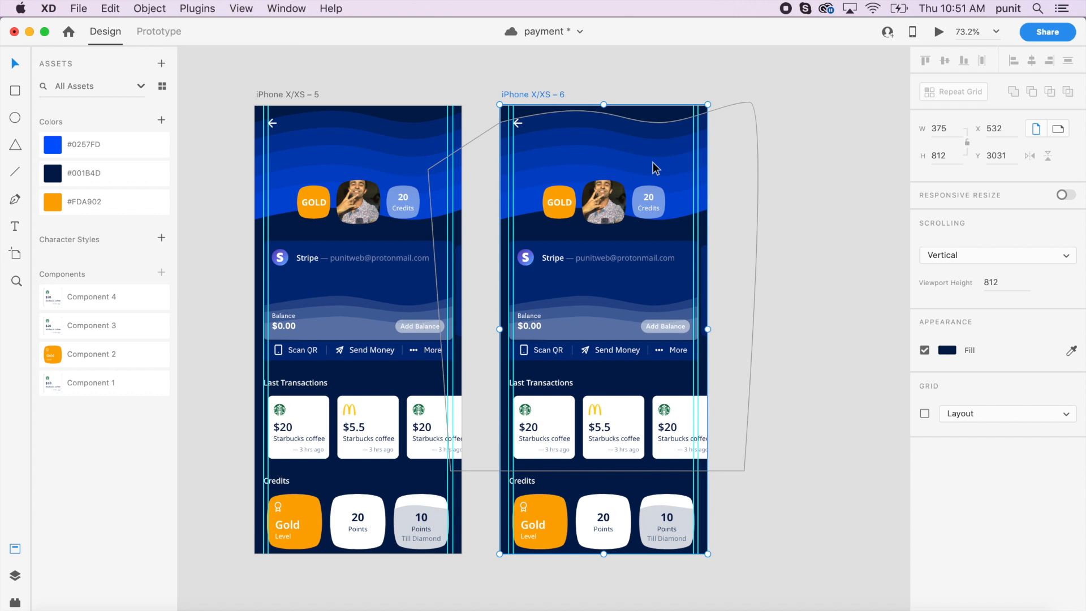
{"action": "scroll", "coordinate": [653, 168], "scroll_direction": "up", "scroll_amount": 5}
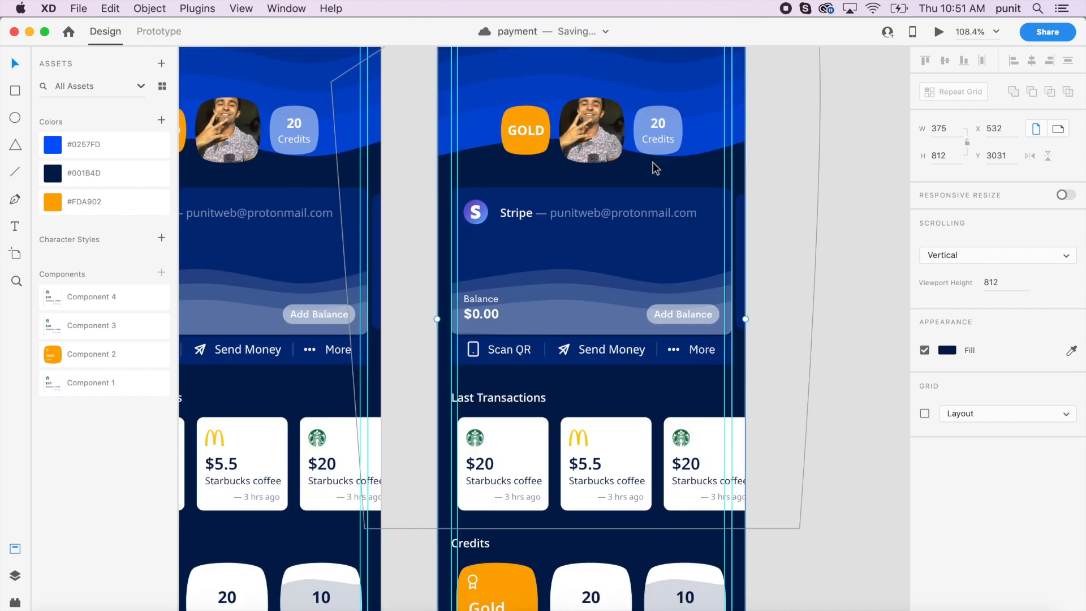
{"action": "scroll", "coordinate": [654, 168], "scroll_direction": "down", "scroll_amount": 5}
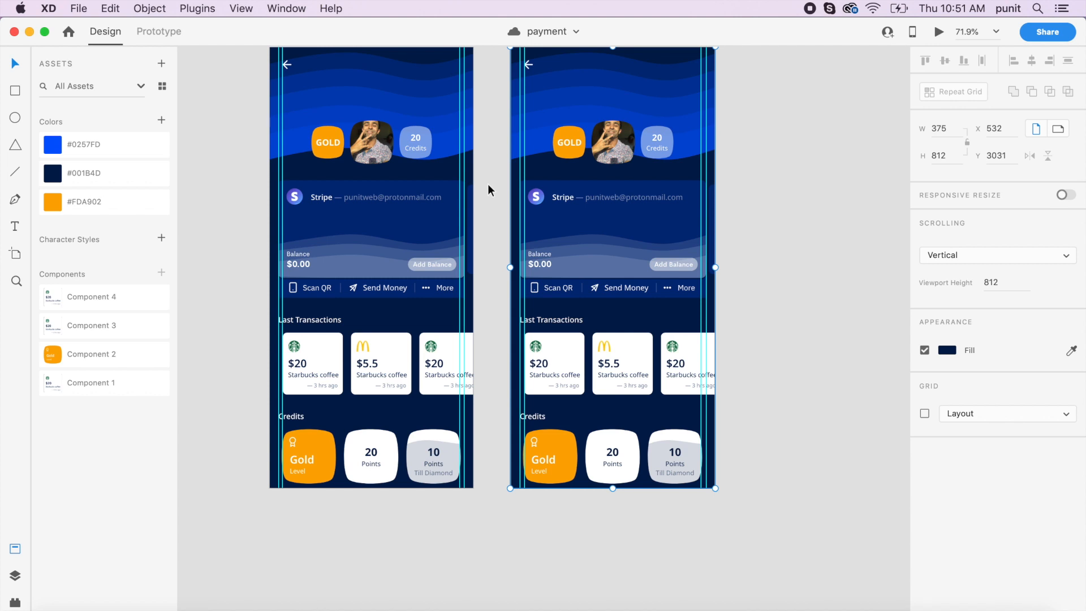
Move the Last Transactions and Credits sections on the duplicated artboard down together to Y 559.
{"action": "scroll", "coordinate": [501, 231], "scroll_direction": "right", "scroll_amount": 2}
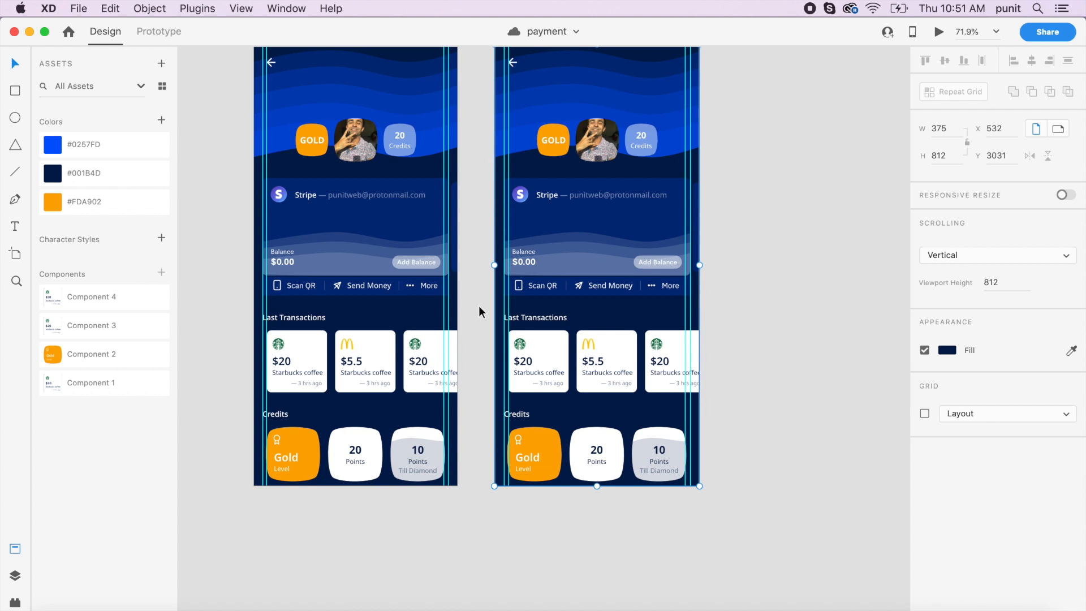
{"action": "left_click", "coordinate": [529, 343]}
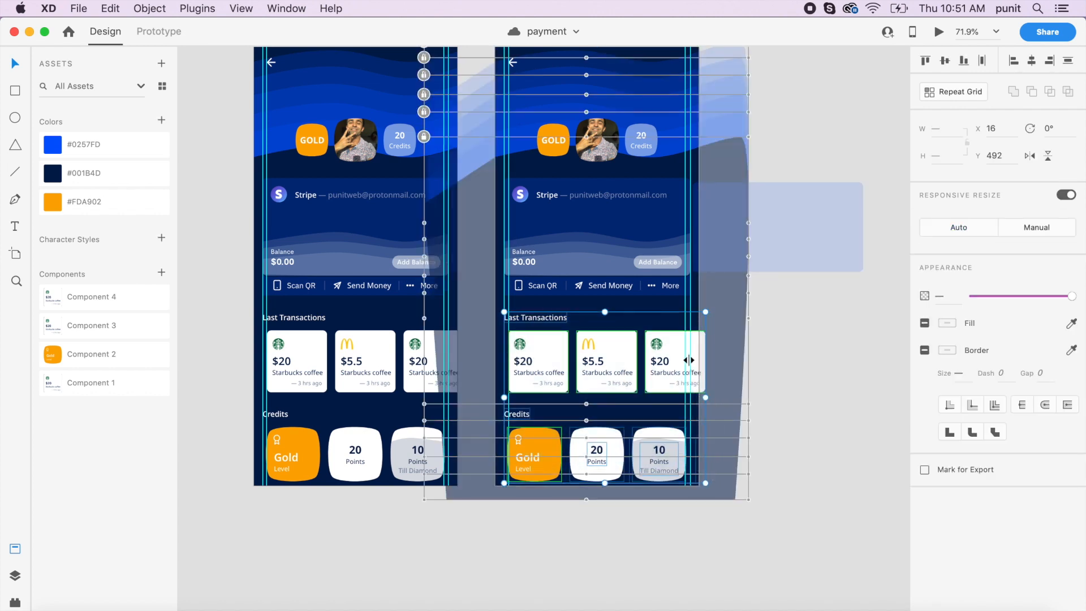
{"action": "left_click_drag", "start_coordinate": [673, 360], "coordinate": [673, 396]}
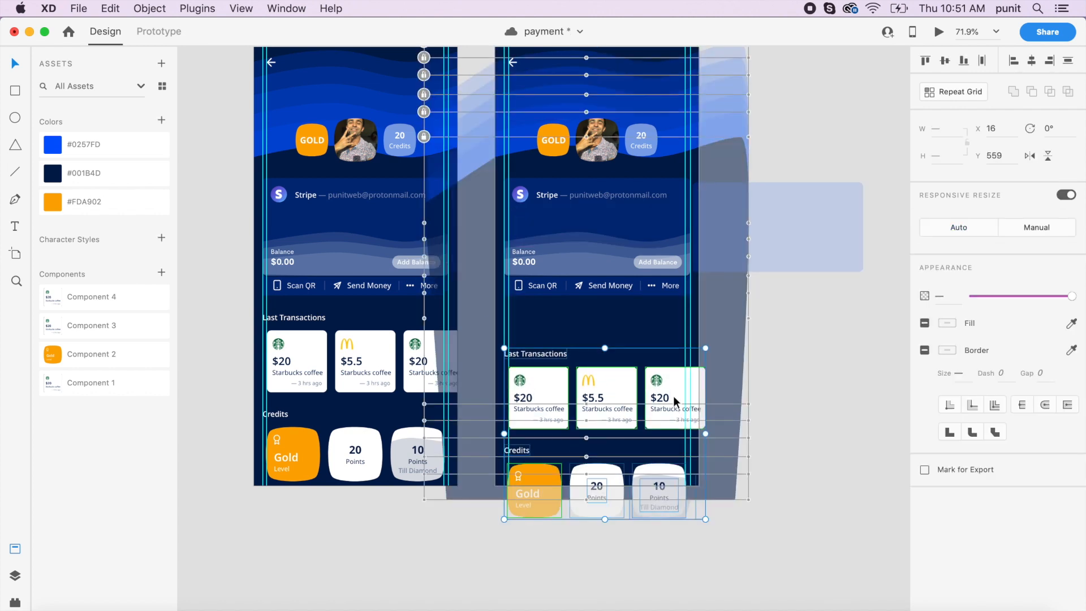
Enlarge the Send Money icon and label to about 159 × 28 and centre it just below the profile badges.
{"action": "left_click", "coordinate": [602, 287]}
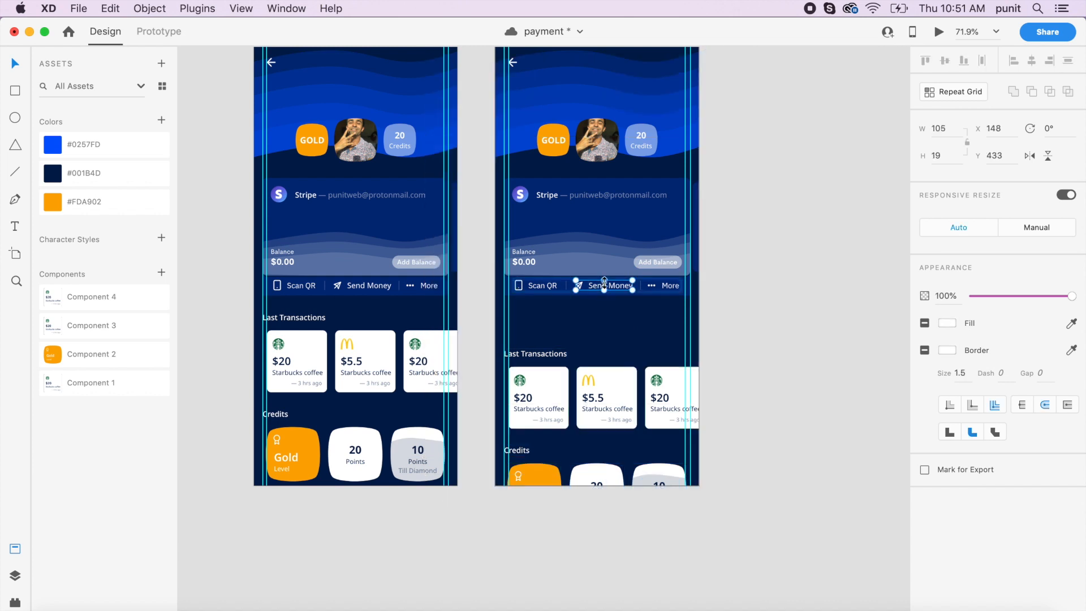
{"action": "left_click_drag", "start_coordinate": [607, 287], "coordinate": [619, 187]}
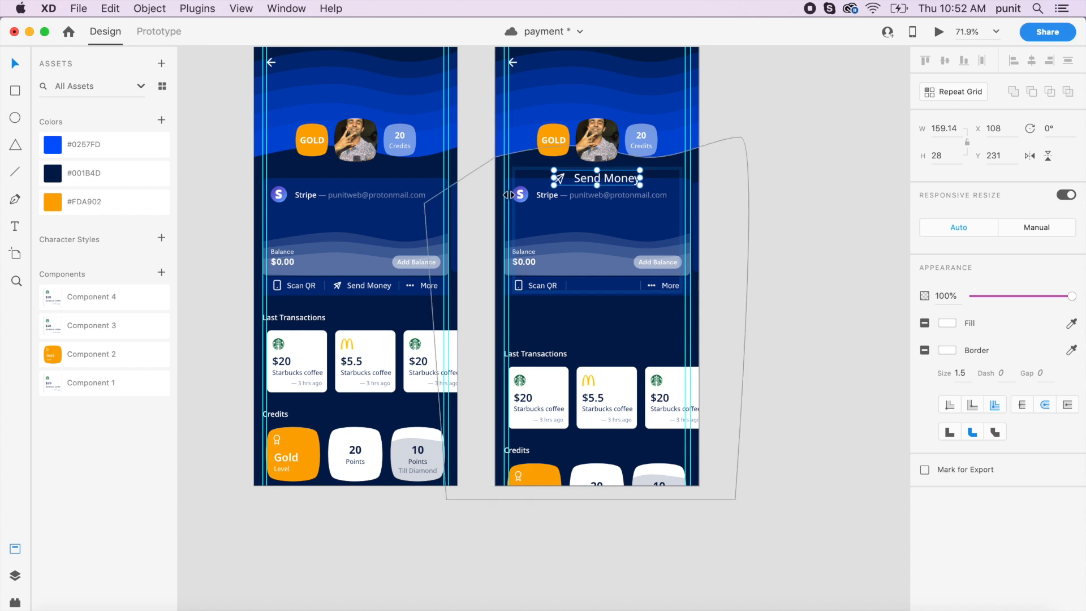
{"action": "left_click", "coordinate": [481, 201]}
Move the balance card's translucent wave shapes down to Y 349 and set their opacity to 0%.
{"action": "left_click", "coordinate": [530, 204]}
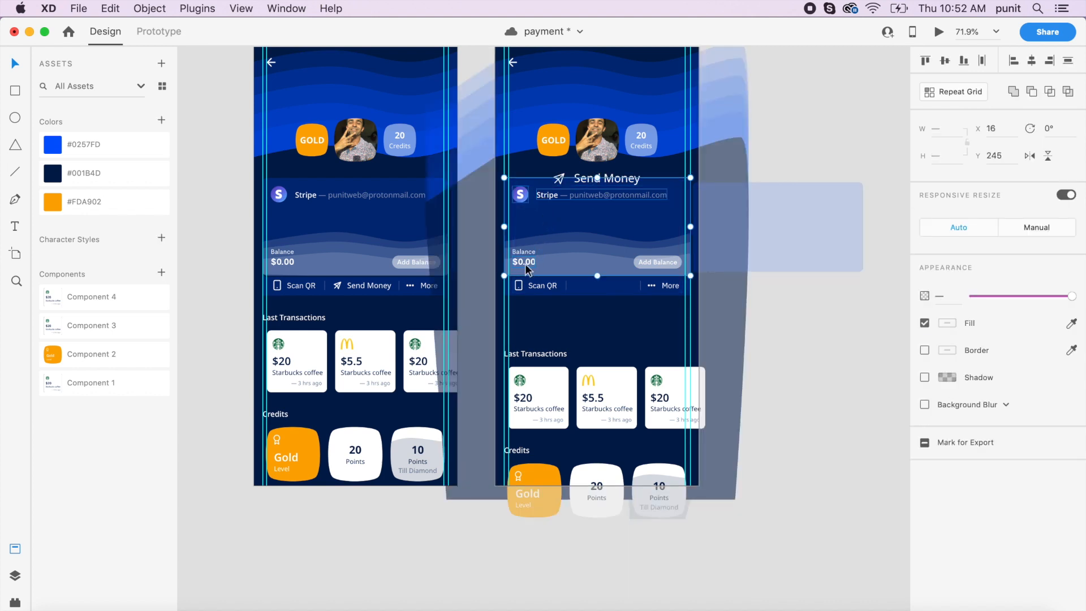
{"action": "left_click", "coordinate": [677, 261], "text": "shift"}
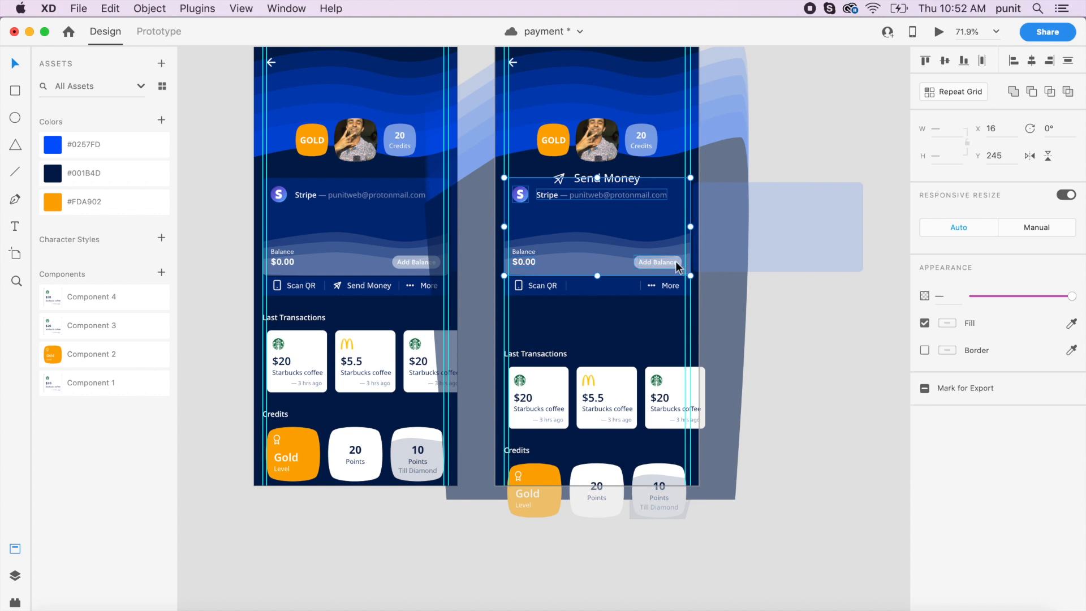
{"action": "left_click", "coordinate": [542, 292], "text": "shift"}
{"action": "left_click_drag", "start_coordinate": [586, 247], "coordinate": [591, 304]}
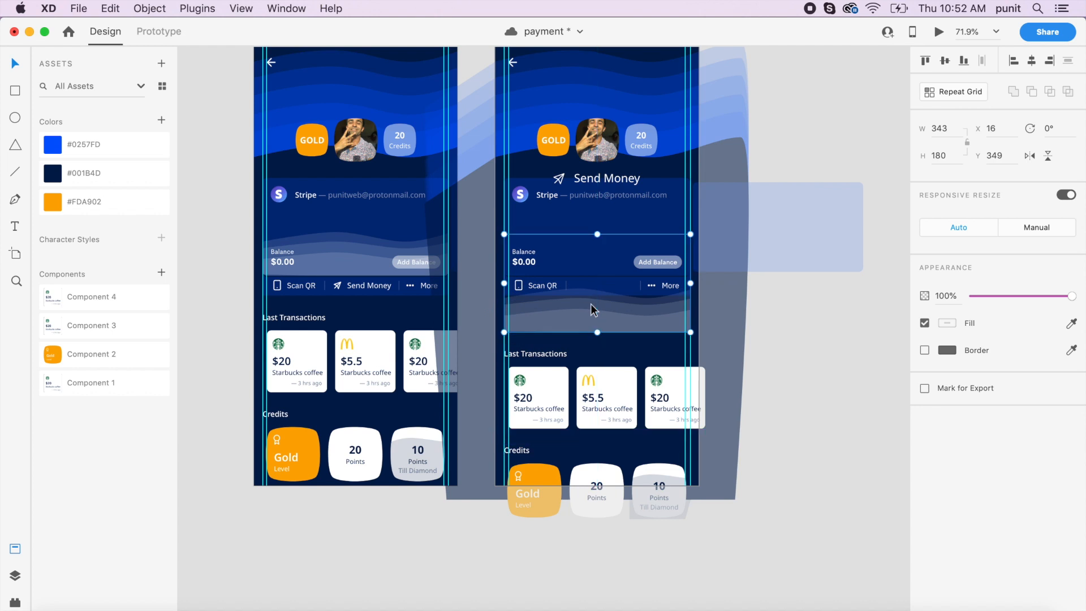
{"action": "left_click_drag", "start_coordinate": [1071, 296], "coordinate": [840, 300]}
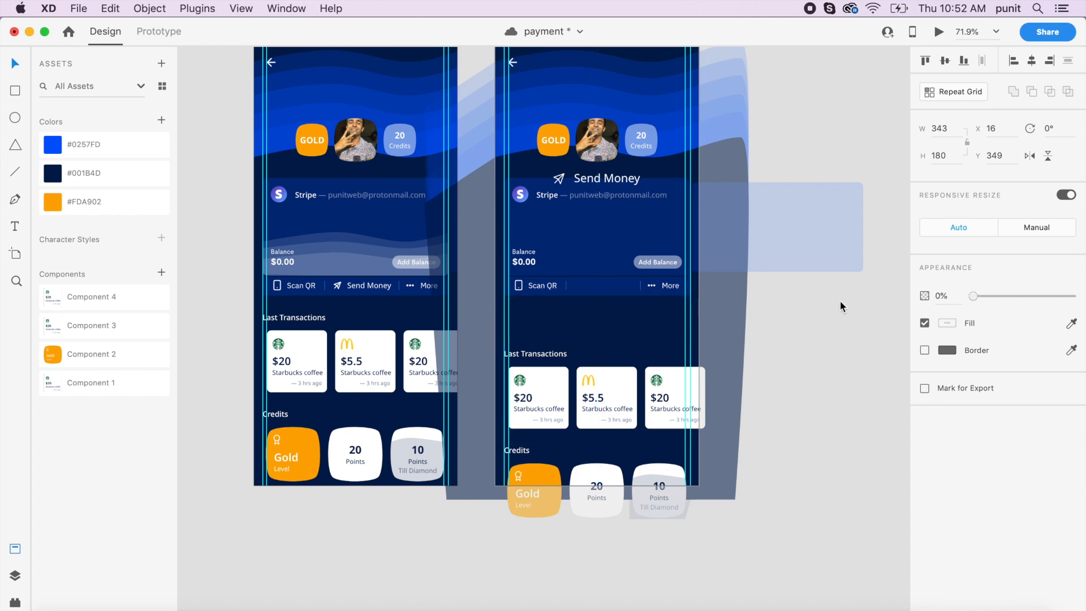
Move the card background with its Stripe logo and text down to Y 418 and set their opacity to 0%.
{"action": "left_click", "coordinate": [615, 220]}
{"action": "left_click", "coordinate": [582, 194], "text": "shift"}
{"action": "left_click", "coordinate": [524, 194], "text": "shift"}
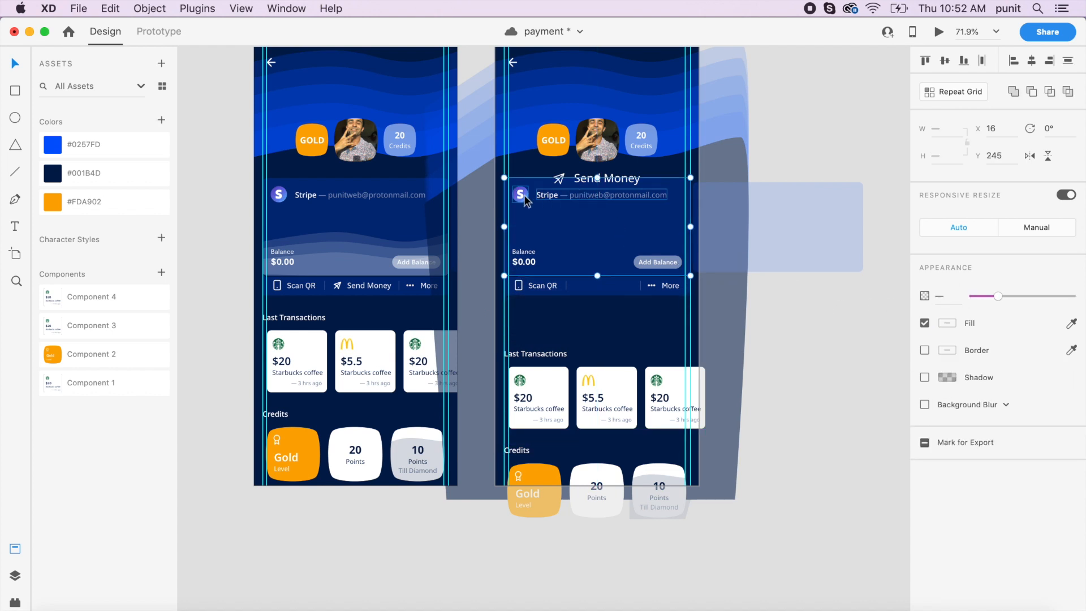
{"action": "left_click_drag", "start_coordinate": [598, 234], "coordinate": [599, 328]}
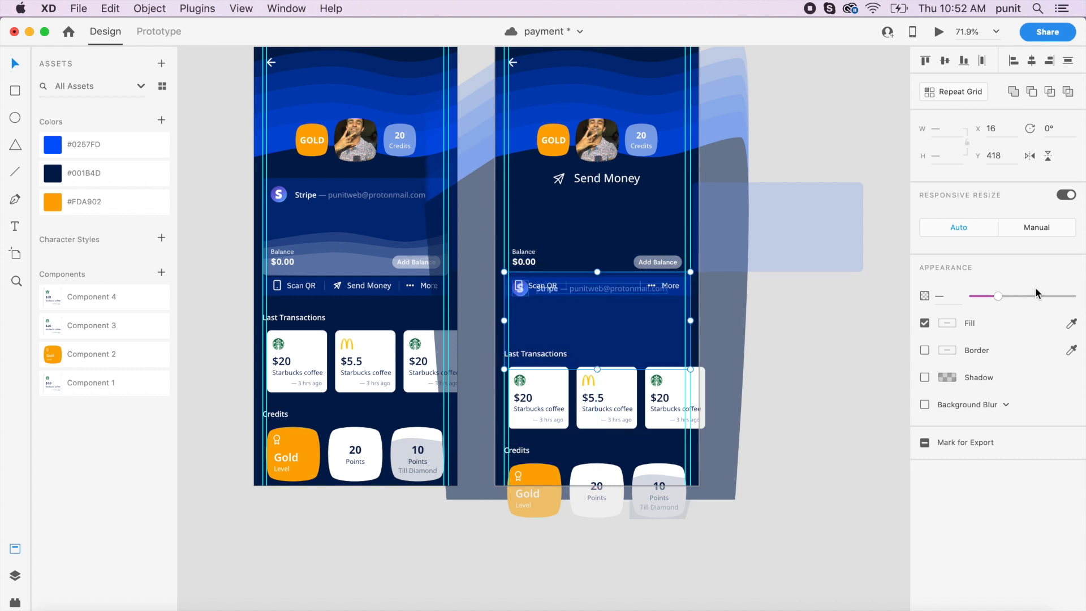
{"action": "key", "text": "Delete"}
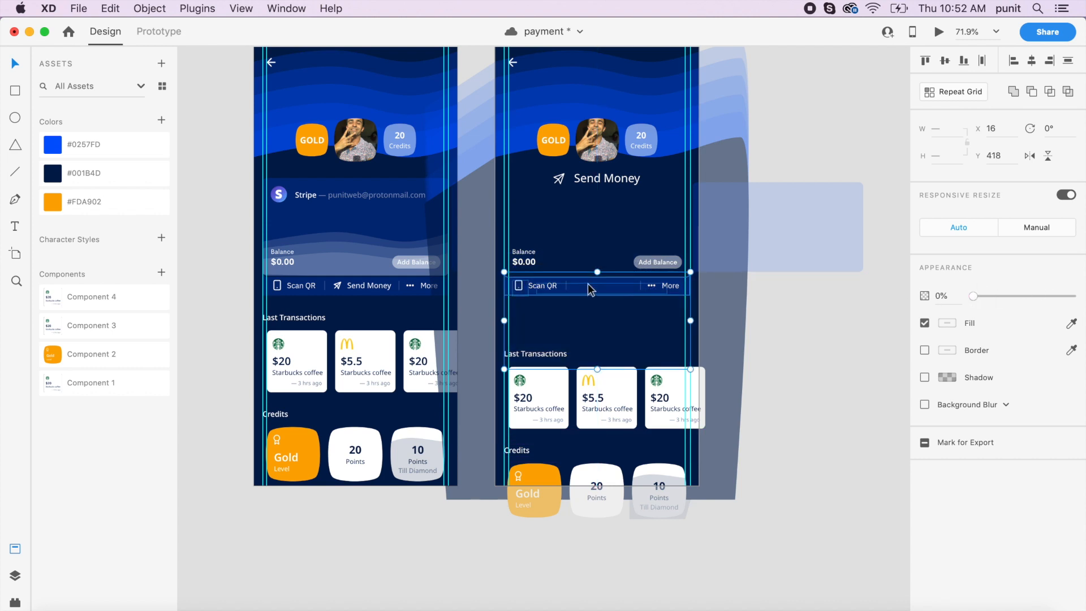
Set the opacity of the action bar background and its Scan QR and More items to 0%.
{"action": "left_click", "coordinate": [608, 294]}
{"action": "left_click_drag", "start_coordinate": [998, 296], "coordinate": [826, 284]}
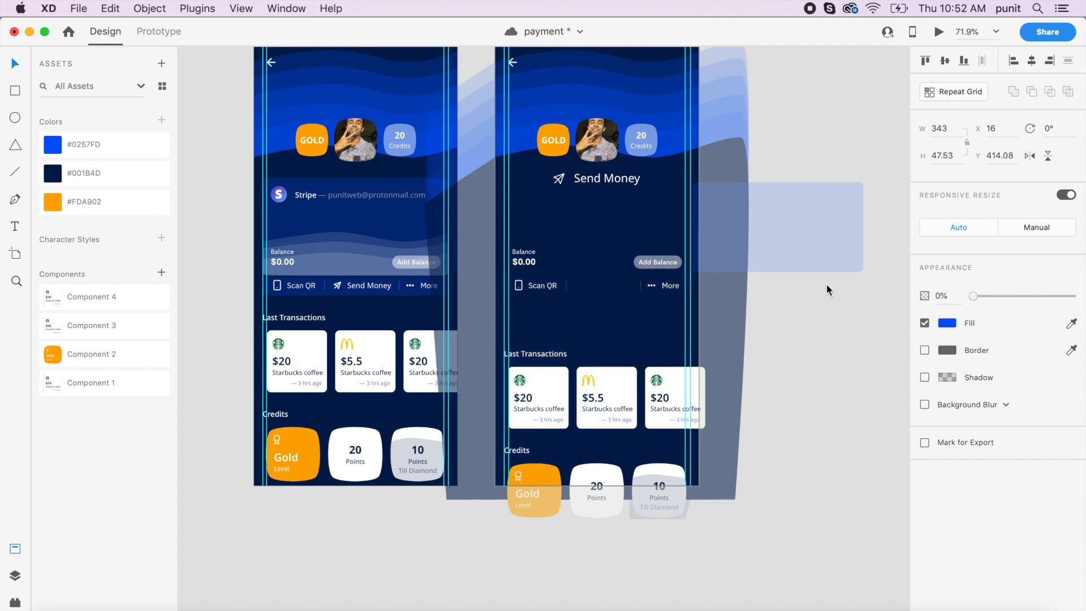
{"action": "scroll", "coordinate": [826, 285], "scroll_direction": "up", "scroll_amount": 3}
{"action": "scroll", "coordinate": [826, 285], "scroll_direction": "up", "scroll_amount": 2}
{"action": "scroll", "coordinate": [827, 284], "scroll_direction": "left", "scroll_amount": 6}
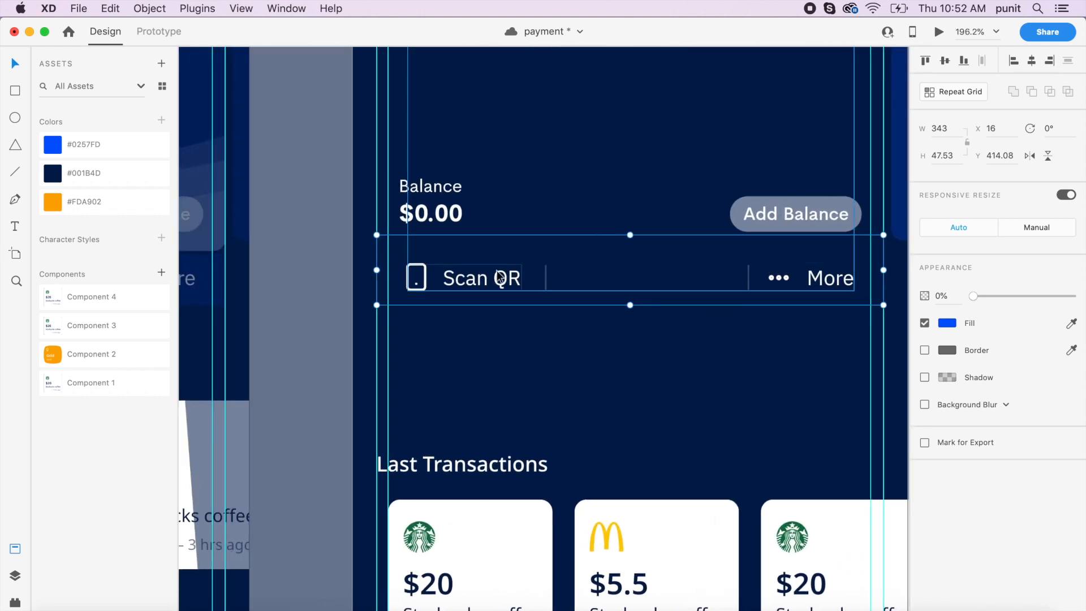
{"action": "double_click", "coordinate": [495, 276]}
{"action": "left_click", "coordinate": [830, 278], "text": "shift"}
{"action": "left_click_drag", "start_coordinate": [1013, 295], "coordinate": [965, 298]}
Set the opacity of both vertical divider lines in the action bar to 0%.
{"action": "left_click", "coordinate": [747, 281]}
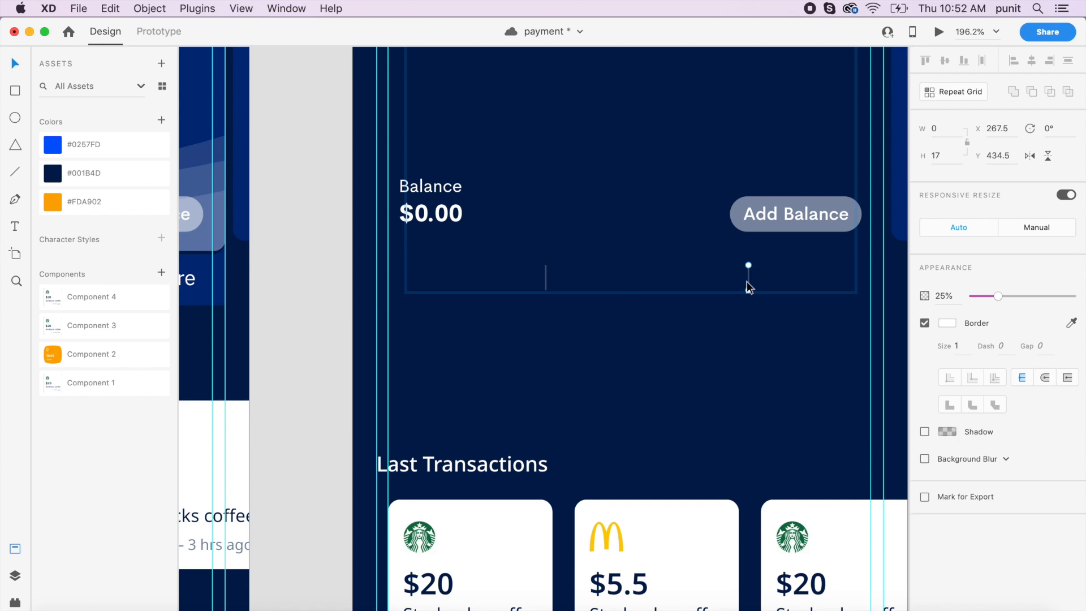
{"action": "left_click", "coordinate": [548, 278]}
{"action": "left_click", "coordinate": [559, 331]}
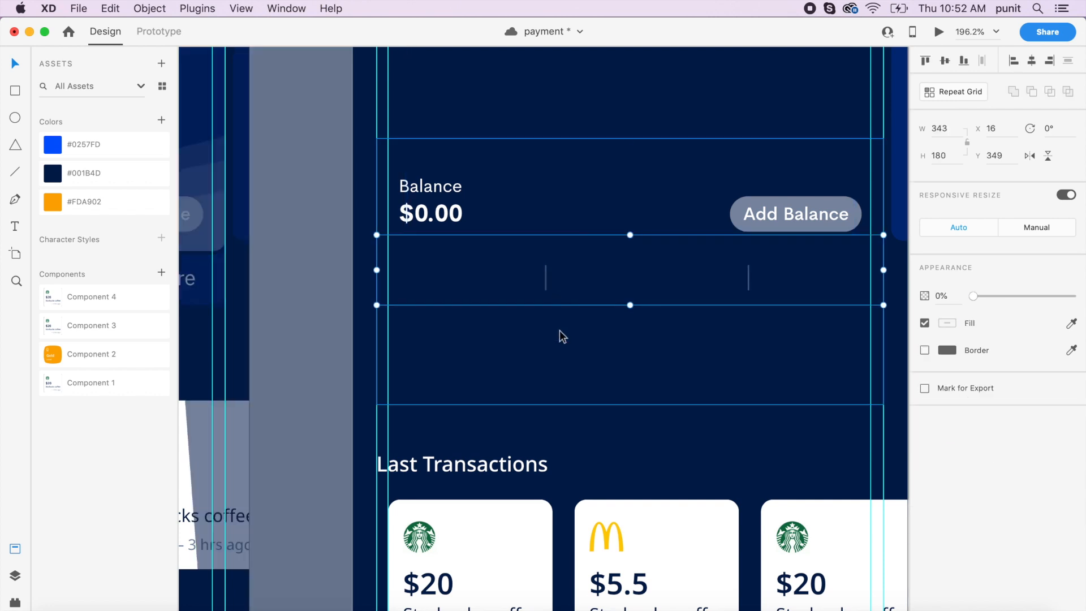
{"action": "left_click", "coordinate": [546, 280]}
{"action": "left_click", "coordinate": [547, 281]}
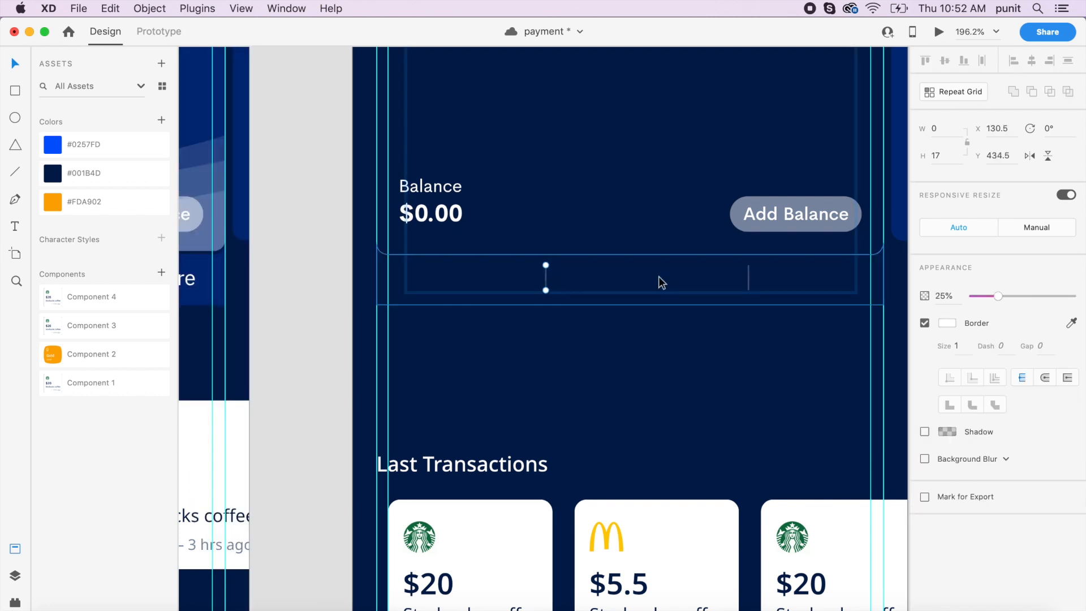
{"action": "left_click", "coordinate": [747, 281], "text": "shift"}
{"action": "left_click_drag", "start_coordinate": [986, 294], "coordinate": [921, 293]}
{"action": "left_click", "coordinate": [637, 344]}
Move the Balance text, $0.00 and the Add Balance button down to Y 465 and fade them out completely.
{"action": "key", "text": "super+0"}
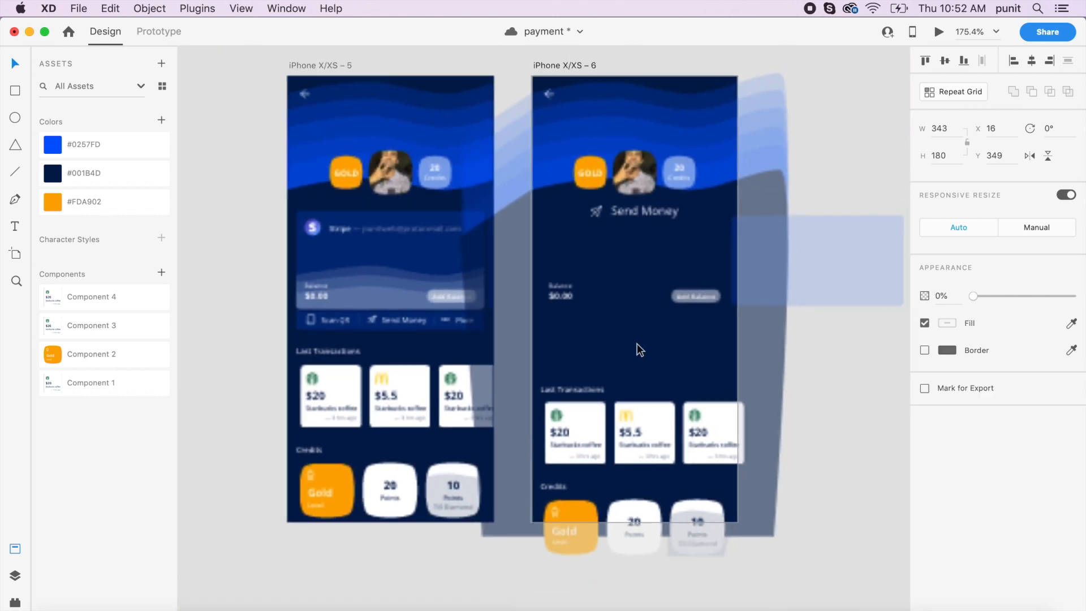
{"action": "left_click", "coordinate": [560, 286]}
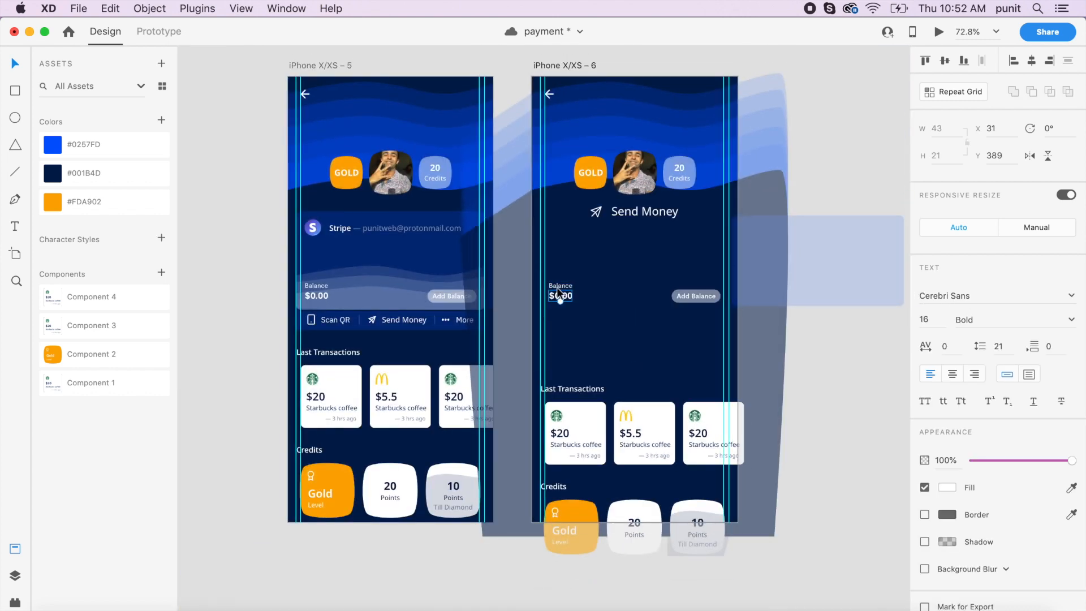
{"action": "left_click", "coordinate": [697, 297], "text": "shift"}
{"action": "left_click_drag", "start_coordinate": [695, 296], "coordinate": [694, 347]}
{"action": "left_click_drag", "start_coordinate": [979, 300], "coordinate": [968, 294]}
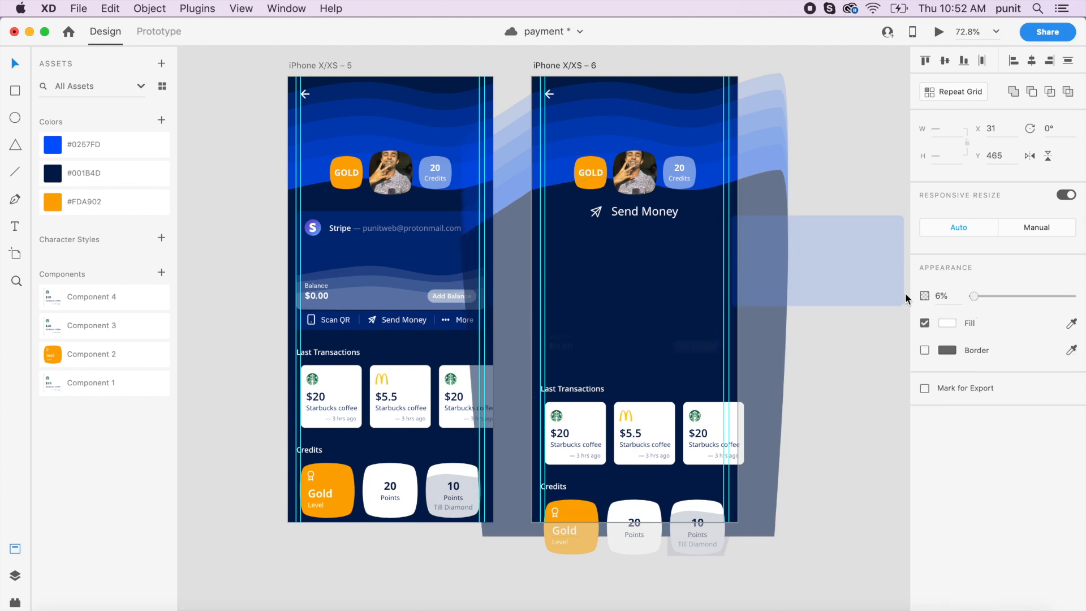
Move the Last Transactions and Credits sections further down and make them fully transparent.
{"action": "left_click", "coordinate": [796, 373]}
{"action": "left_click_drag", "start_coordinate": [518, 388], "coordinate": [742, 537]}
{"action": "left_click_drag", "start_coordinate": [709, 440], "coordinate": [713, 478]}
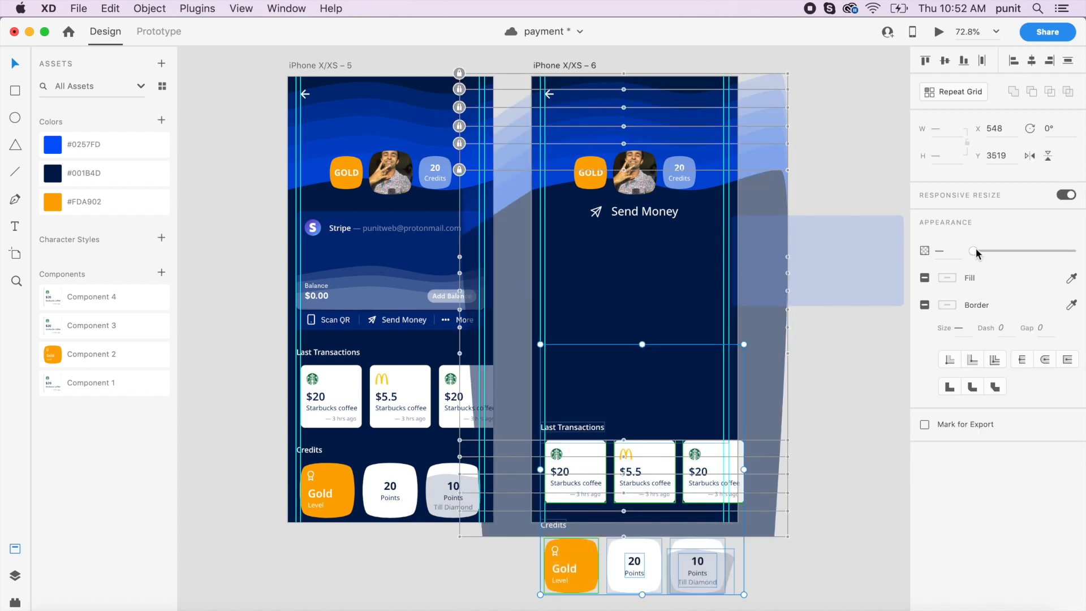
{"action": "left_click_drag", "start_coordinate": [981, 255], "coordinate": [956, 253]}
{"action": "left_click", "coordinate": [873, 487]}
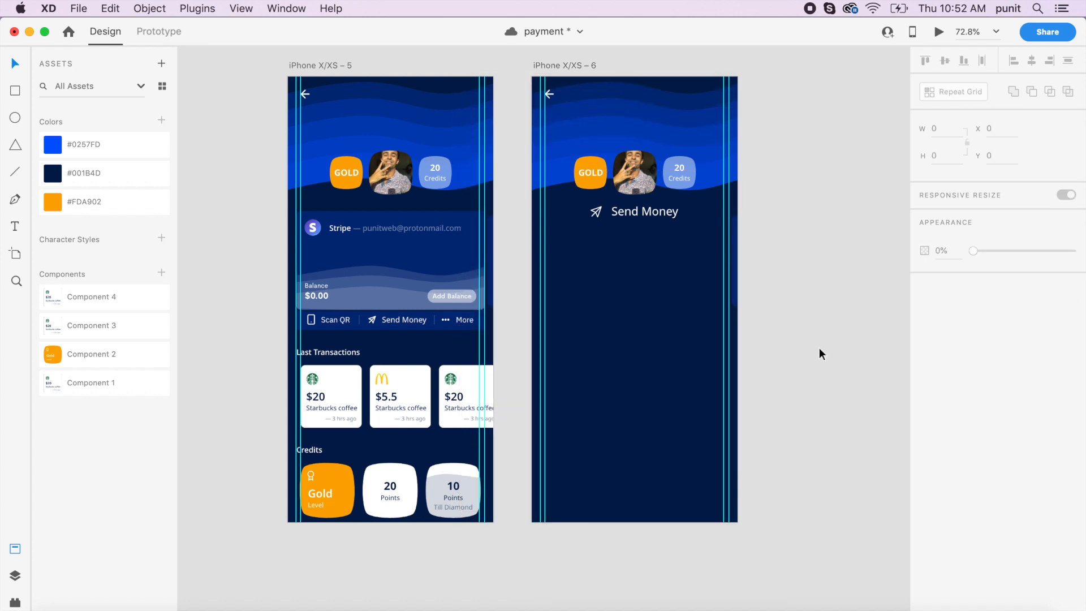
Unlock the background wave shapes on iPhone X/XS – 6 and move them up into a short header.
{"action": "scroll", "coordinate": [819, 347], "scroll_direction": "up", "scroll_amount": 3}
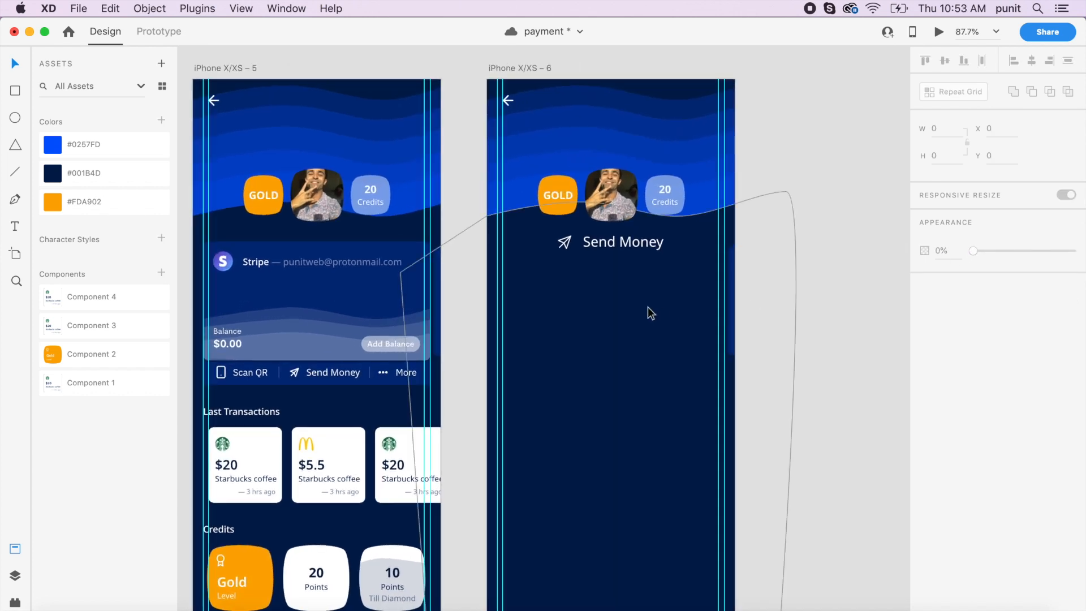
{"action": "left_click_drag", "start_coordinate": [705, 68], "coordinate": [748, 221]}
{"action": "key", "text": "super+l"}
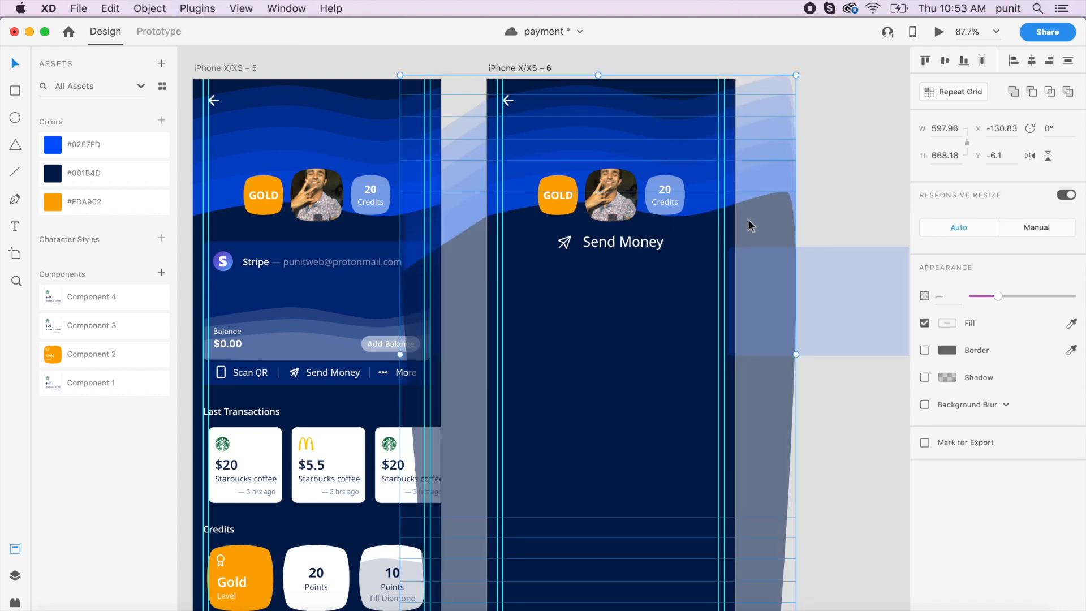
{"action": "left_click_drag", "start_coordinate": [600, 75], "coordinate": [585, 124]}
{"action": "mouse_move", "coordinate": [574, 109]}
{"action": "left_mouse_down"}
{"action": "mouse_move", "coordinate": [570, 99]}
{"action": "mouse_move", "coordinate": [570, 109]}
{"action": "left_mouse_up"}
{"action": "left_click", "coordinate": [818, 231]}
Straighten the navy wave's top edge by aligning its corner points at about Y 51, then lower the shape slightly.
{"action": "double_click", "coordinate": [583, 242]}
{"action": "left_click", "coordinate": [588, 229]}
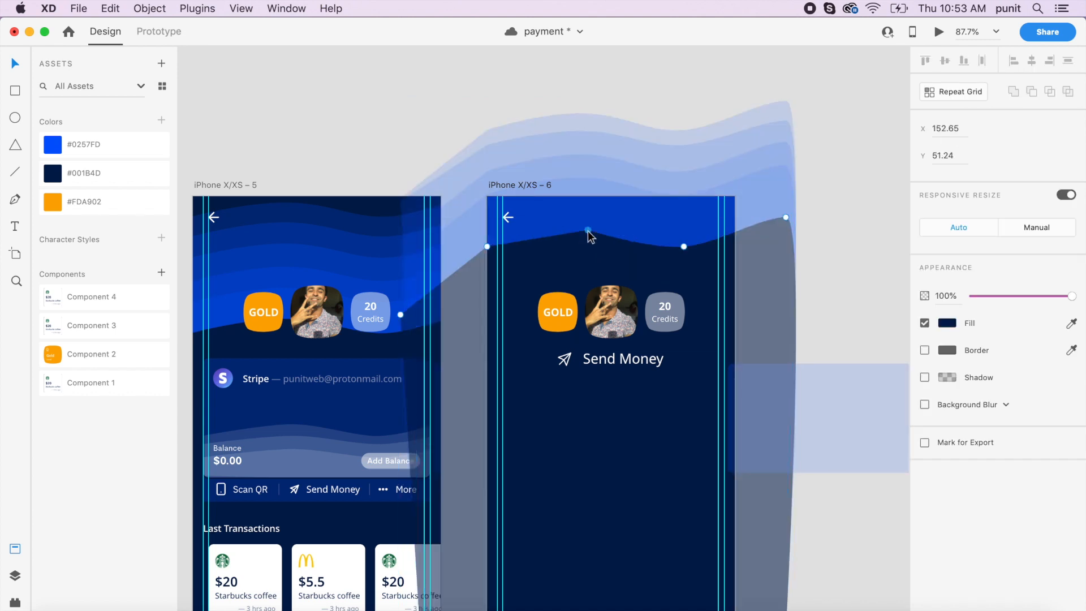
{"action": "left_click", "coordinate": [684, 247]}
{"action": "double_click", "coordinate": [685, 247]}
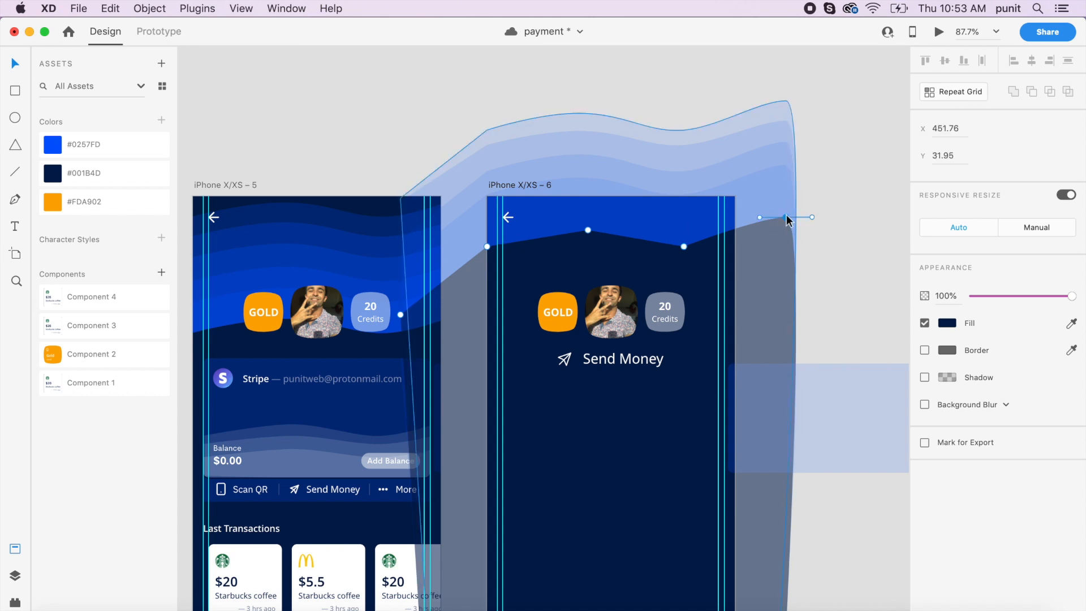
{"action": "left_click_drag", "start_coordinate": [684, 247], "coordinate": [685, 230]}
{"action": "left_click_drag", "start_coordinate": [487, 246], "coordinate": [486, 232]}
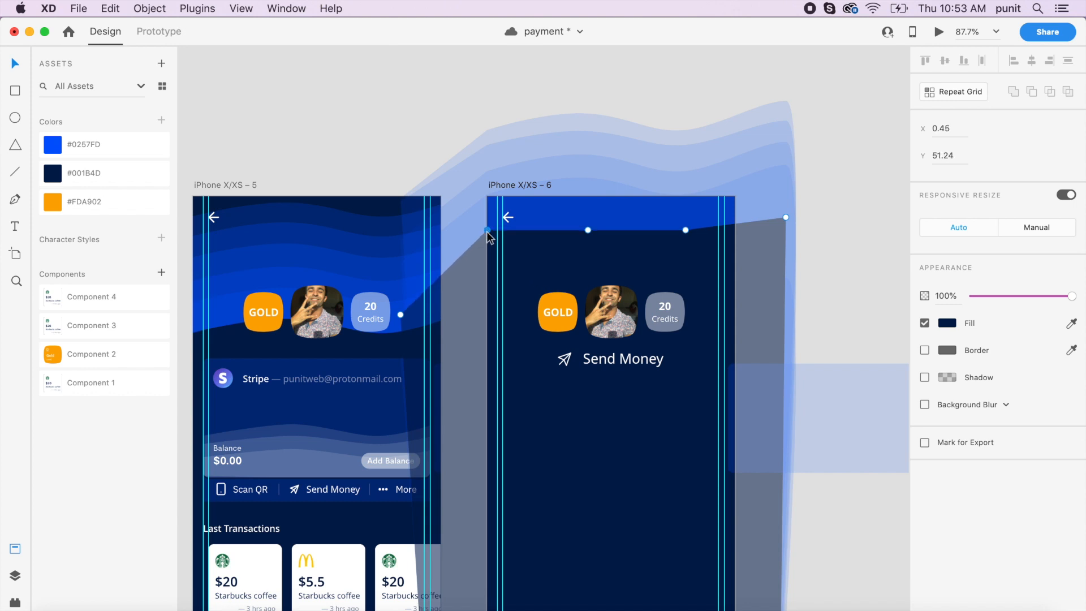
{"action": "left_click_drag", "start_coordinate": [784, 217], "coordinate": [784, 230]}
{"action": "left_click", "coordinate": [853, 218]}
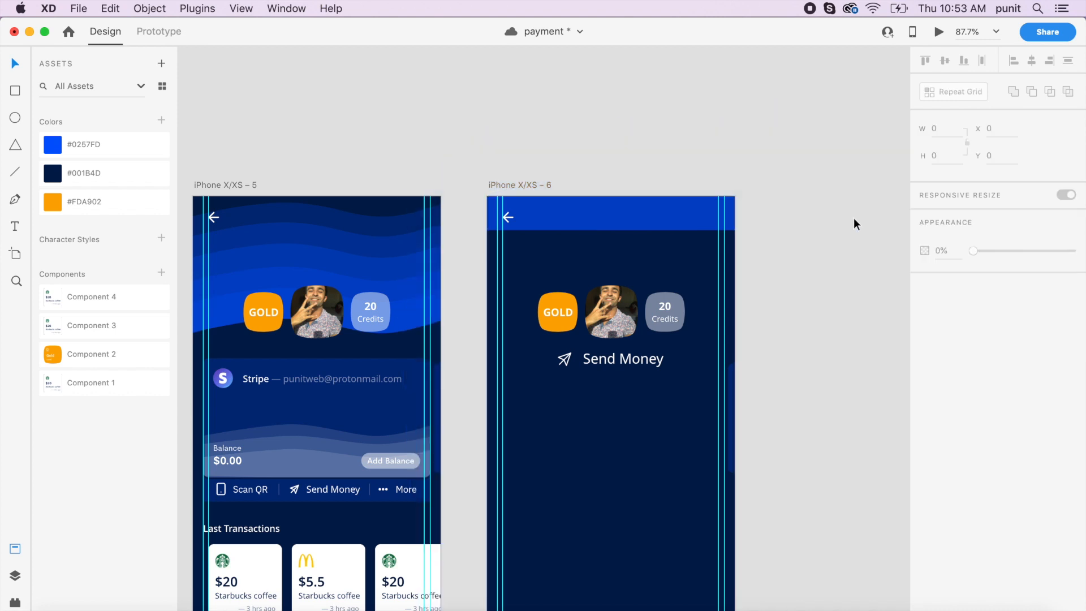
{"action": "left_click", "coordinate": [655, 258]}
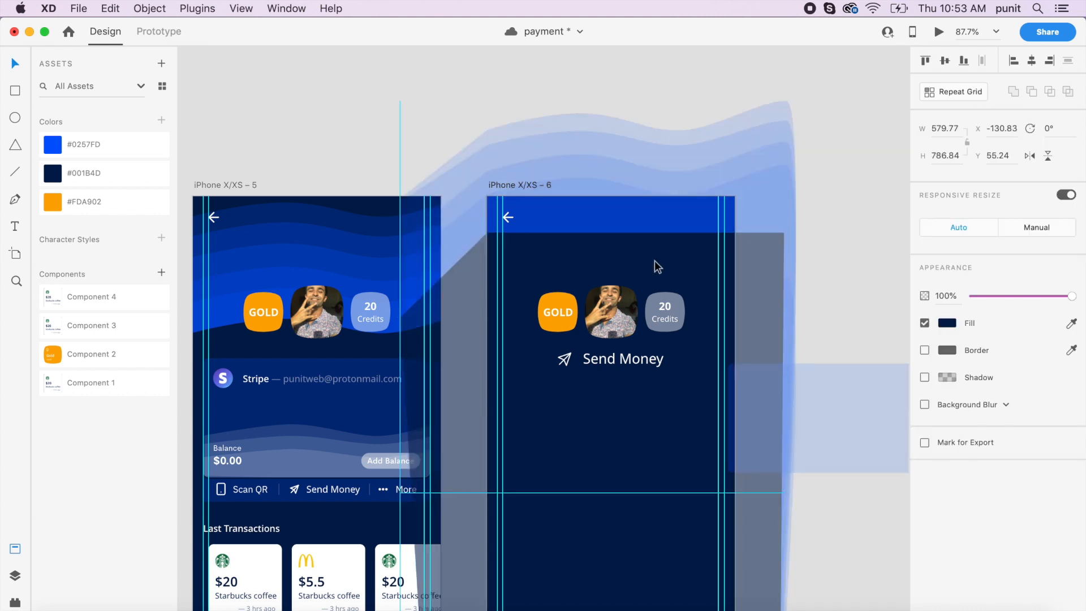
Move the GOLD badge, profile photo and 20 Credits badge together up into the short header, at X 105, Y 24.97.
{"action": "left_click", "coordinate": [596, 317]}
{"action": "left_click", "coordinate": [552, 318], "text": "shift"}
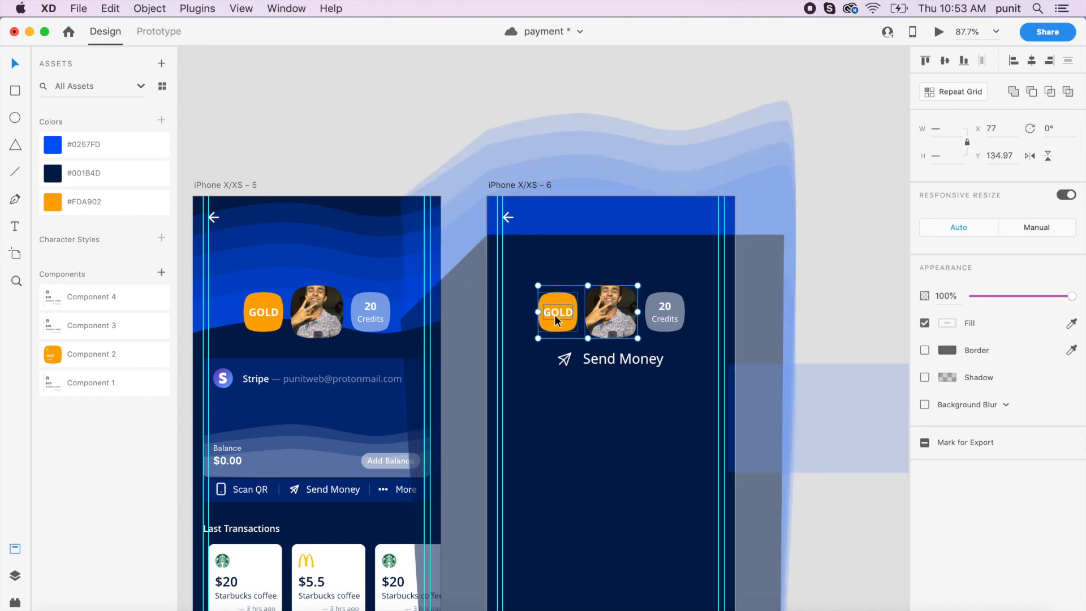
{"action": "left_click", "coordinate": [665, 321], "text": "shift"}
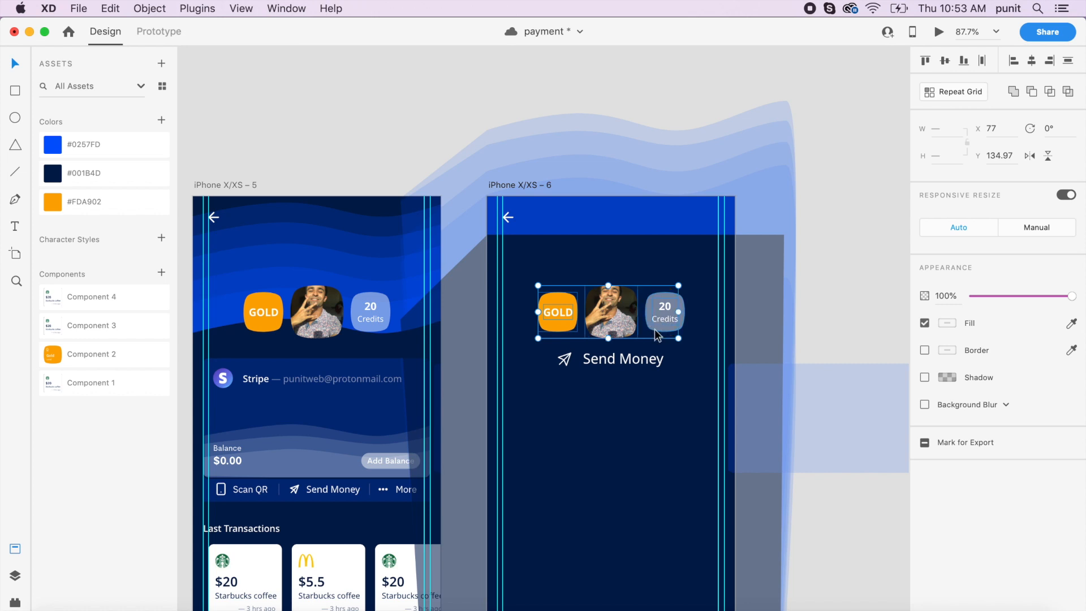
{"action": "scroll", "coordinate": [656, 333], "scroll_direction": "up", "scroll_amount": 5}
{"action": "left_click_drag", "start_coordinate": [599, 327], "coordinate": [592, 200]}
{"action": "left_click_drag", "start_coordinate": [703, 221], "coordinate": [634, 206]}
{"action": "left_click_drag", "start_coordinate": [560, 179], "coordinate": [592, 181]}
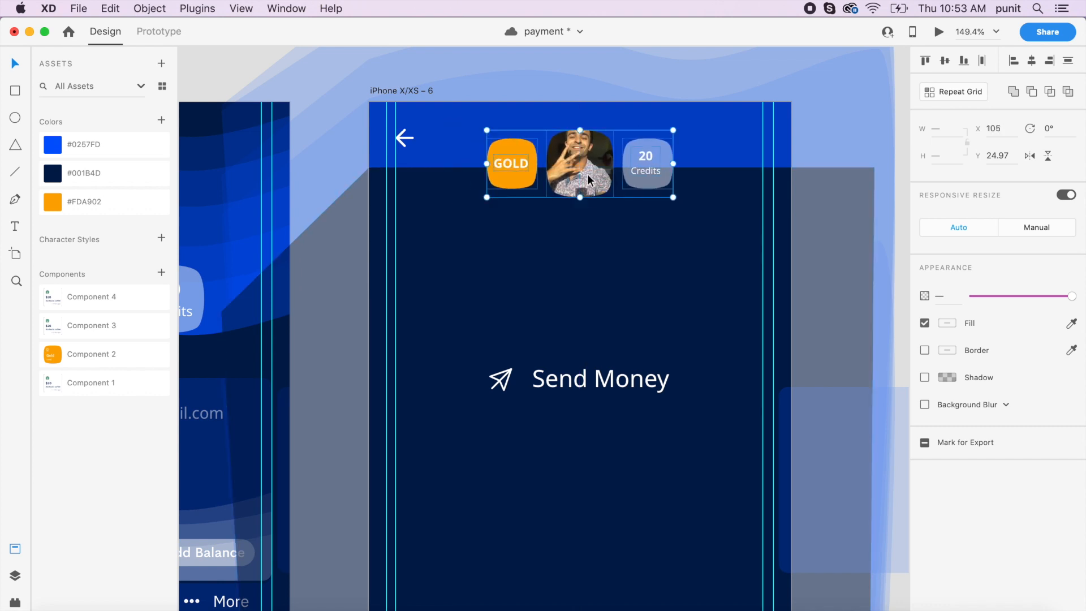
Move the Send Money heading with its icon up to just below the profile photo row.
{"action": "left_click", "coordinate": [605, 281]}
{"action": "double_click", "coordinate": [562, 382]}
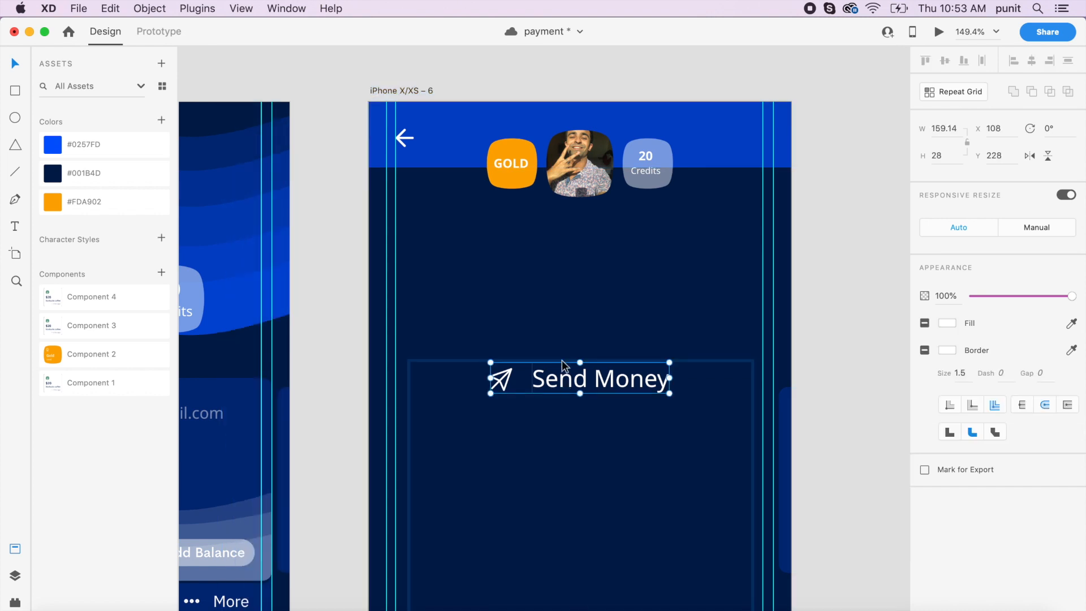
{"action": "left_click_drag", "start_coordinate": [563, 365], "coordinate": [564, 236]}
{"action": "left_click", "coordinate": [827, 310]}
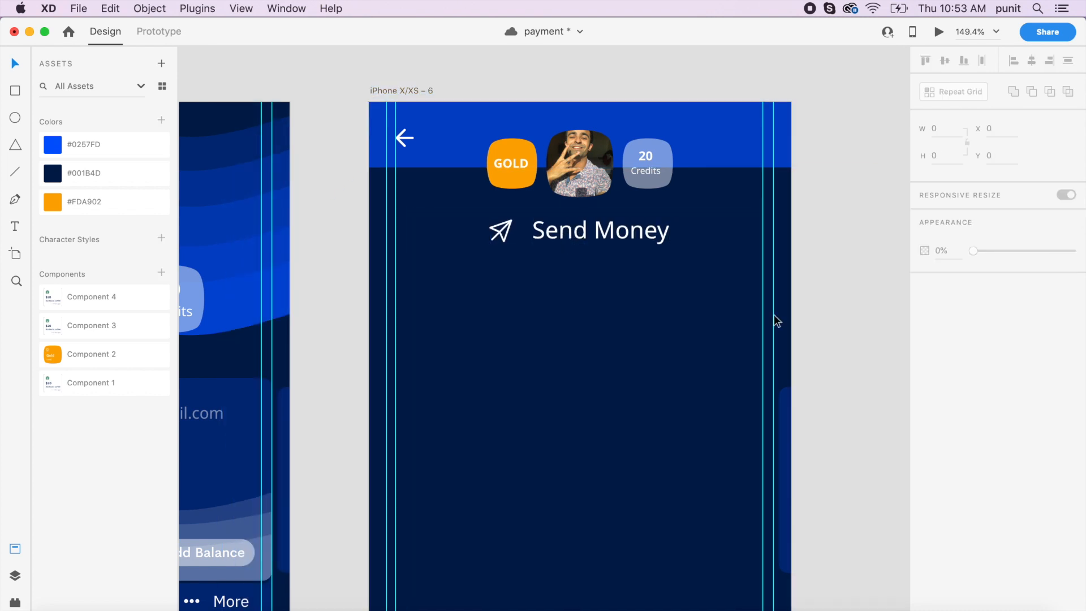
{"action": "left_click", "coordinate": [624, 240]}
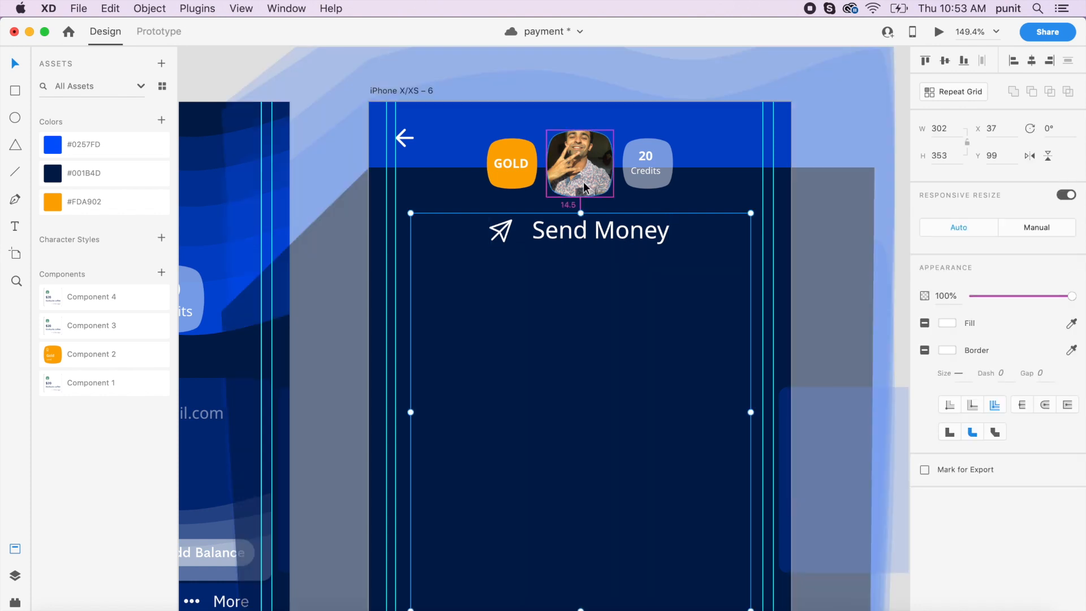
{"action": "left_click_drag", "start_coordinate": [588, 225], "coordinate": [586, 222]}
{"action": "left_click", "coordinate": [812, 236]}
Copy the row of payment provider cards from iPhone X/XS – 4 to iPhone X/XS – 6, below the Send Money heading.
{"action": "scroll", "coordinate": [812, 237], "scroll_direction": "down", "scroll_amount": 2}
{"action": "scroll", "coordinate": [812, 237], "scroll_direction": "down", "scroll_amount": 6}
{"action": "scroll", "coordinate": [812, 236], "scroll_direction": "up", "scroll_amount": 3}
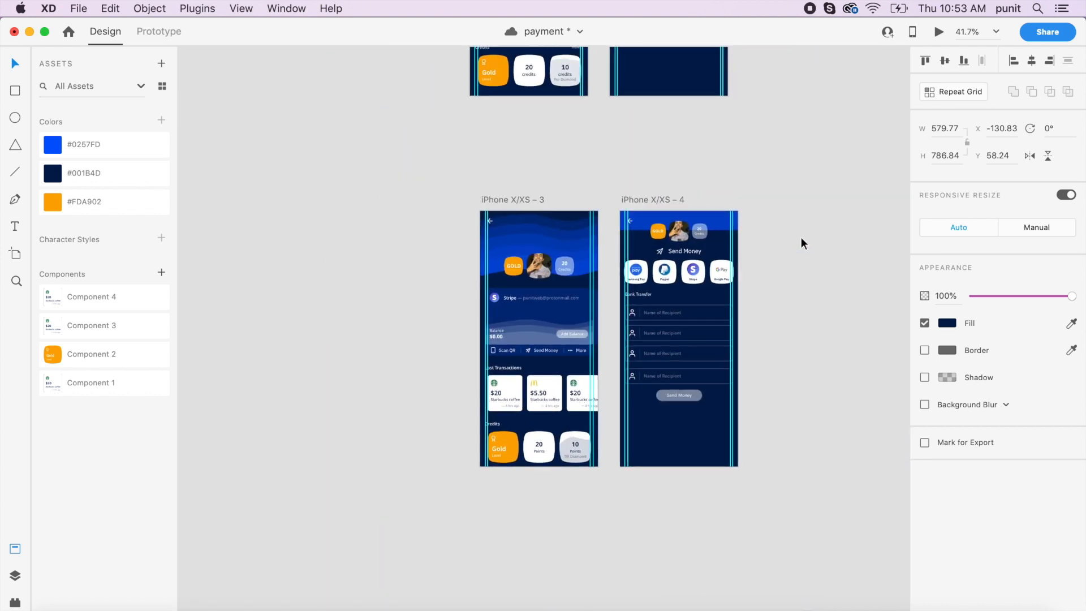
{"action": "left_click", "coordinate": [640, 270]}
{"action": "key", "text": "super+c"}
{"action": "scroll", "coordinate": [640, 270], "scroll_direction": "down", "scroll_amount": 8}
{"action": "key", "text": "super+v"}
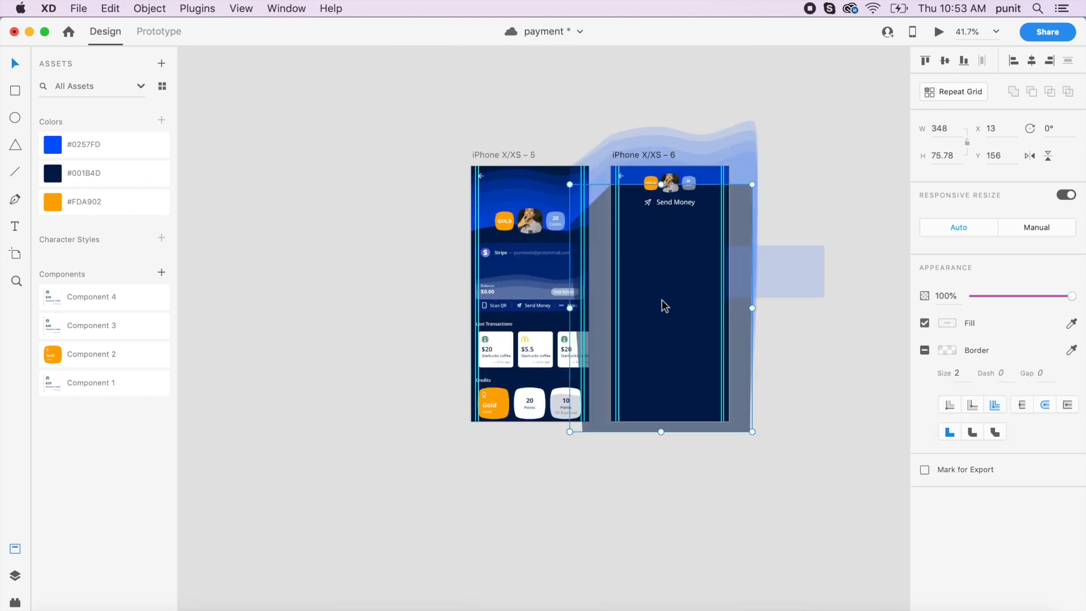
{"action": "left_click", "coordinate": [793, 337]}
{"action": "scroll", "coordinate": [793, 337], "scroll_direction": "up", "scroll_amount": 5}
{"action": "scroll", "coordinate": [793, 338], "scroll_direction": "up", "scroll_amount": 2}
{"action": "scroll", "coordinate": [793, 338], "scroll_direction": "left", "scroll_amount": 3}
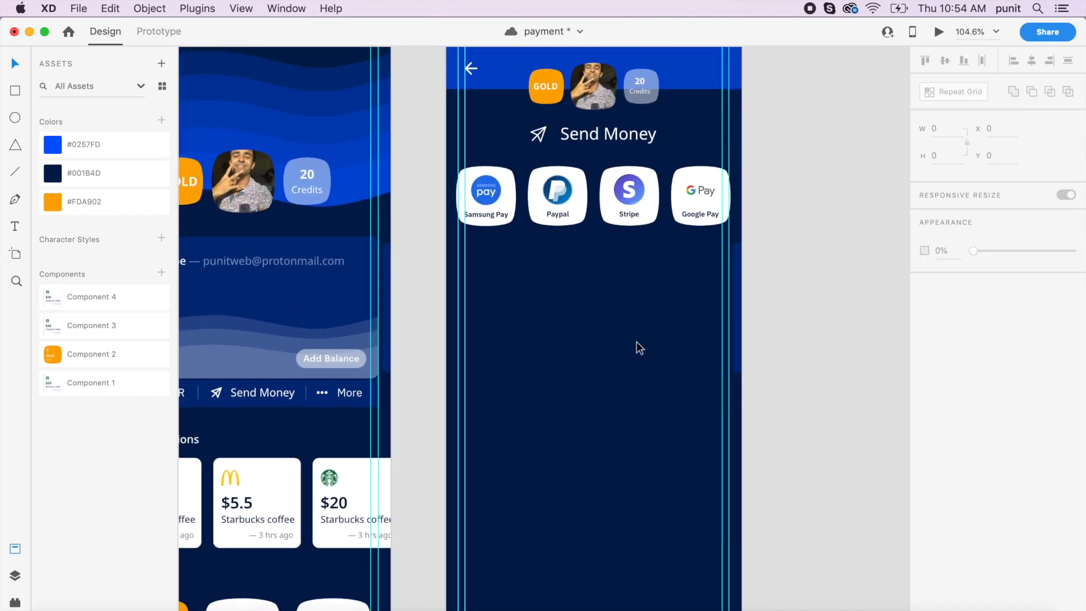
Copy the Bank Transfer label from iPhone X/XS – 4 to iPhone X/XS – 6, below the payment provider cards.
{"action": "scroll", "coordinate": [594, 349], "scroll_direction": "up", "scroll_amount": 3}
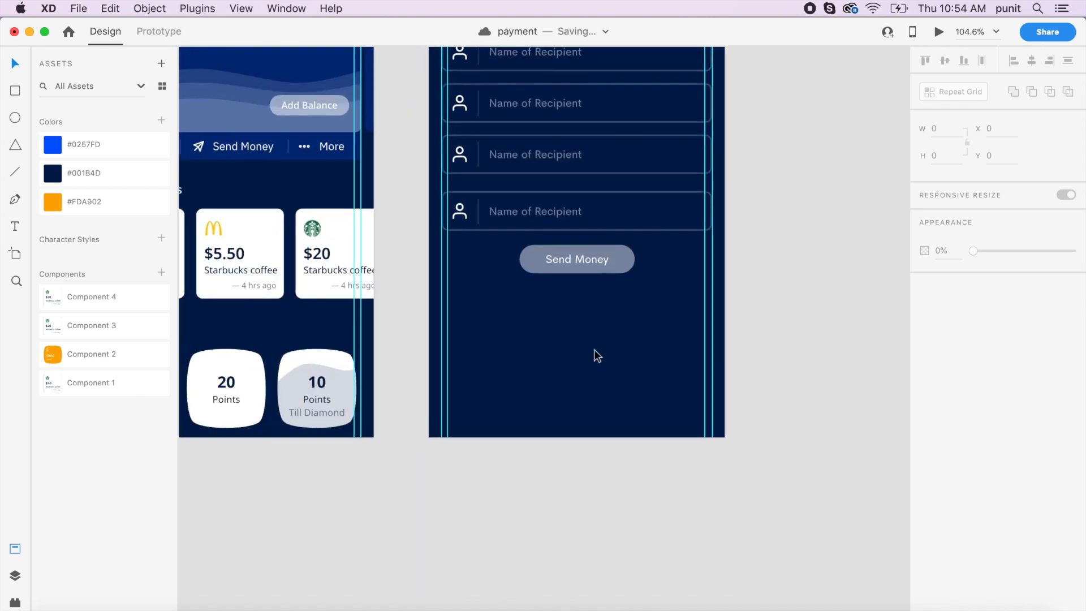
{"action": "scroll", "coordinate": [593, 348], "scroll_direction": "up", "scroll_amount": 3}
{"action": "scroll", "coordinate": [594, 349], "scroll_direction": "up", "scroll_amount": 1}
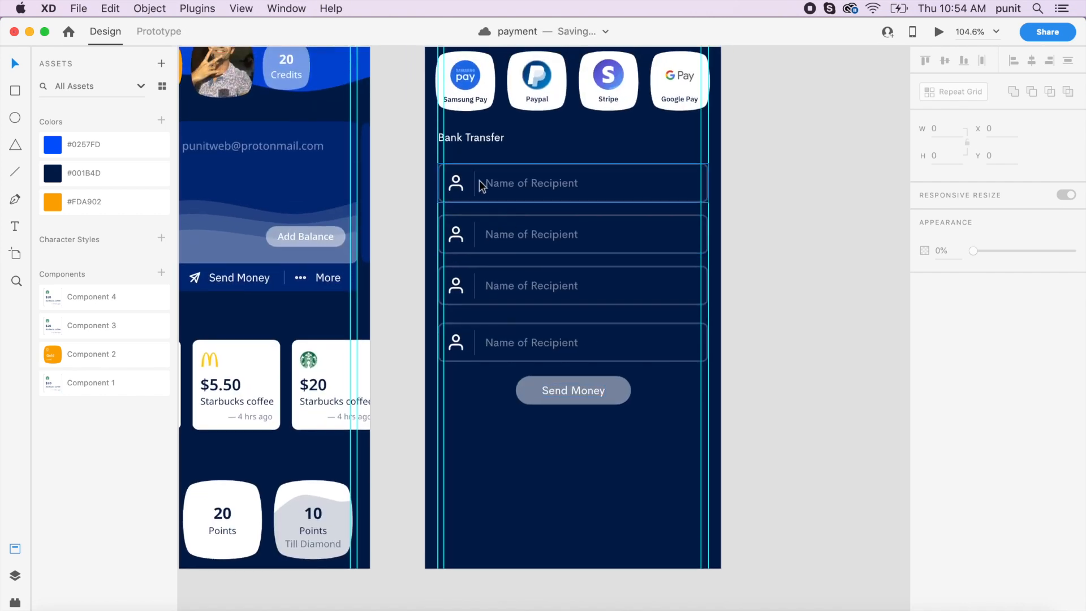
{"action": "left_click", "coordinate": [469, 136]}
{"action": "scroll", "coordinate": [469, 136], "scroll_direction": "up", "scroll_amount": 8}
{"action": "scroll", "coordinate": [470, 141], "scroll_direction": "down", "scroll_amount": 9}
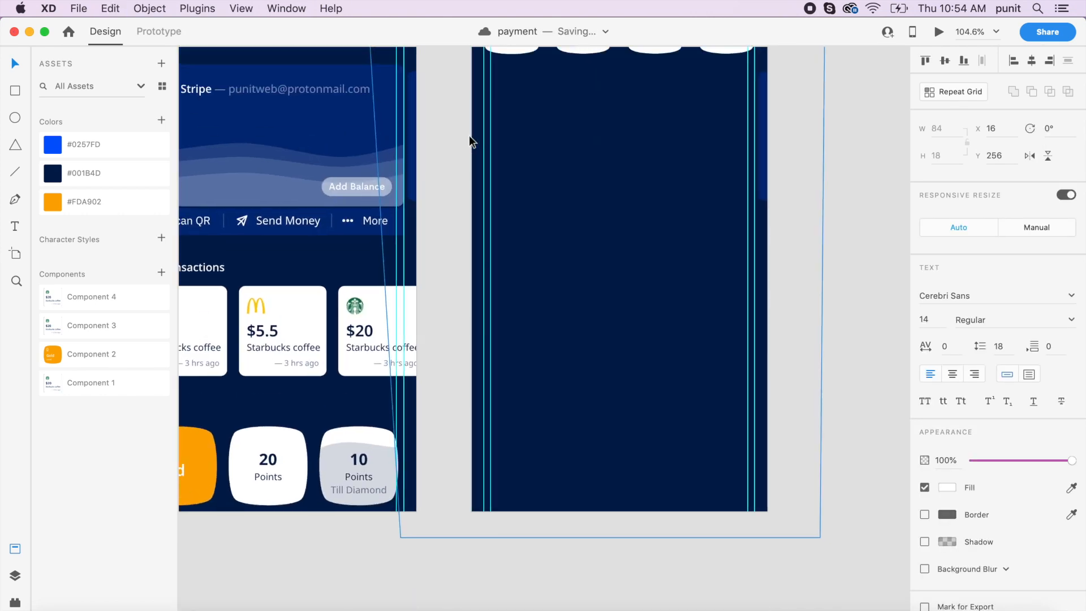
{"action": "scroll", "coordinate": [487, 186], "scroll_direction": "up", "scroll_amount": 3}
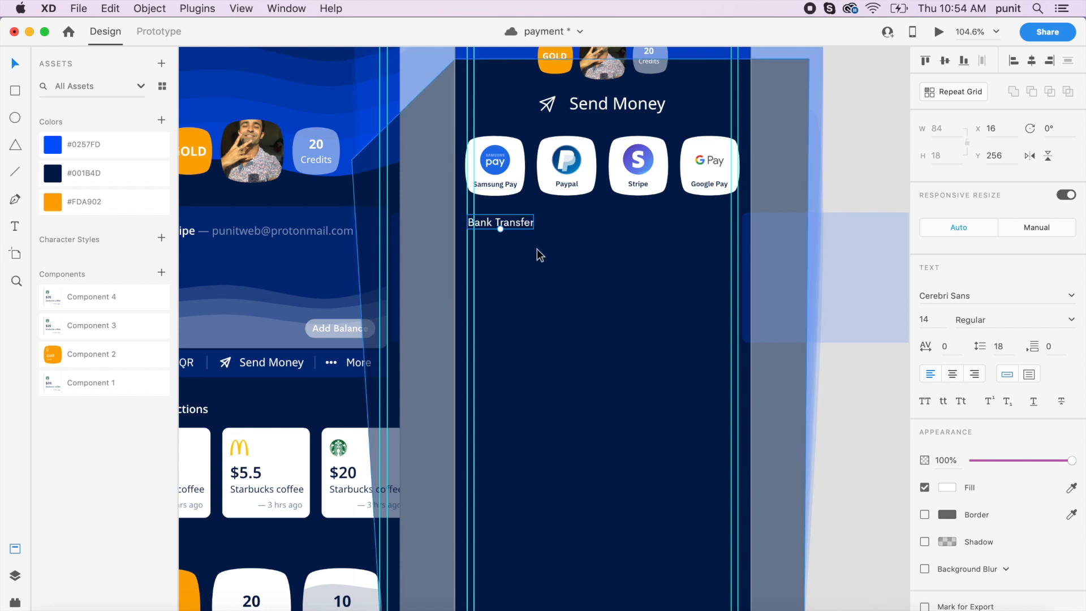
Draw a 343 wide rectangle below the Bank Transfer label at X 16, Y 292 and set its height to 50.
{"action": "left_click", "coordinate": [537, 249]}
{"action": "key", "text": "r"}
{"action": "mouse_move", "coordinate": [466, 243]}
{"action": "left_mouse_down"}
{"action": "mouse_move", "coordinate": [650, 286]}
{"action": "mouse_move", "coordinate": [738, 277]}
{"action": "left_mouse_up"}
{"action": "key", "text": "v"}
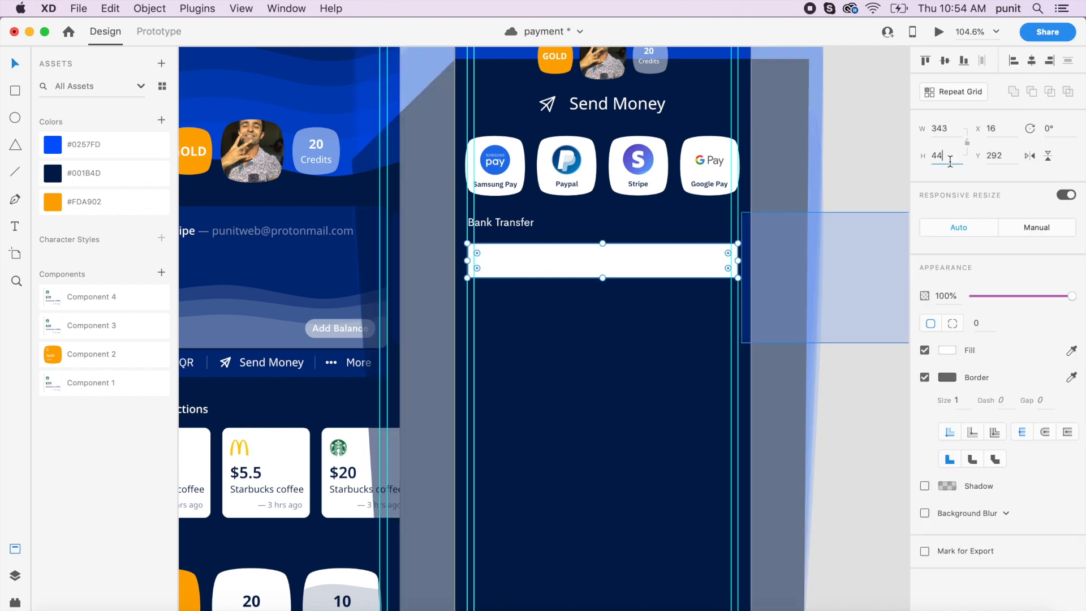
{"action": "type", "text": "50"}
{"action": "key", "text": "Return"}
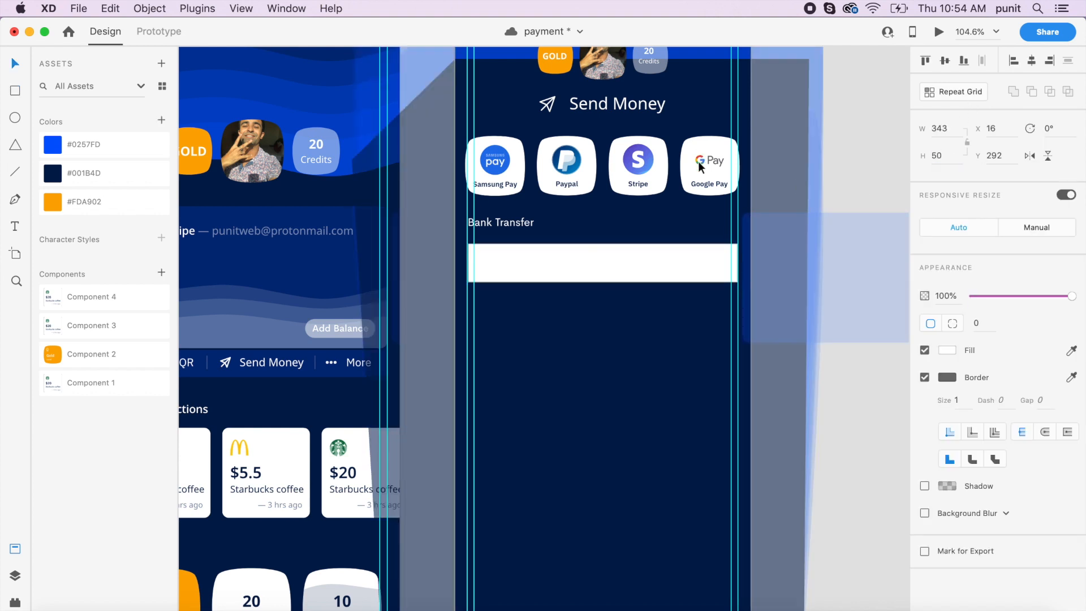
Turn off the rectangle's border and set its corner radius to 8.
{"action": "scroll", "coordinate": [699, 205], "scroll_direction": "up", "scroll_amount": 5}
{"action": "left_click", "coordinate": [925, 377]}
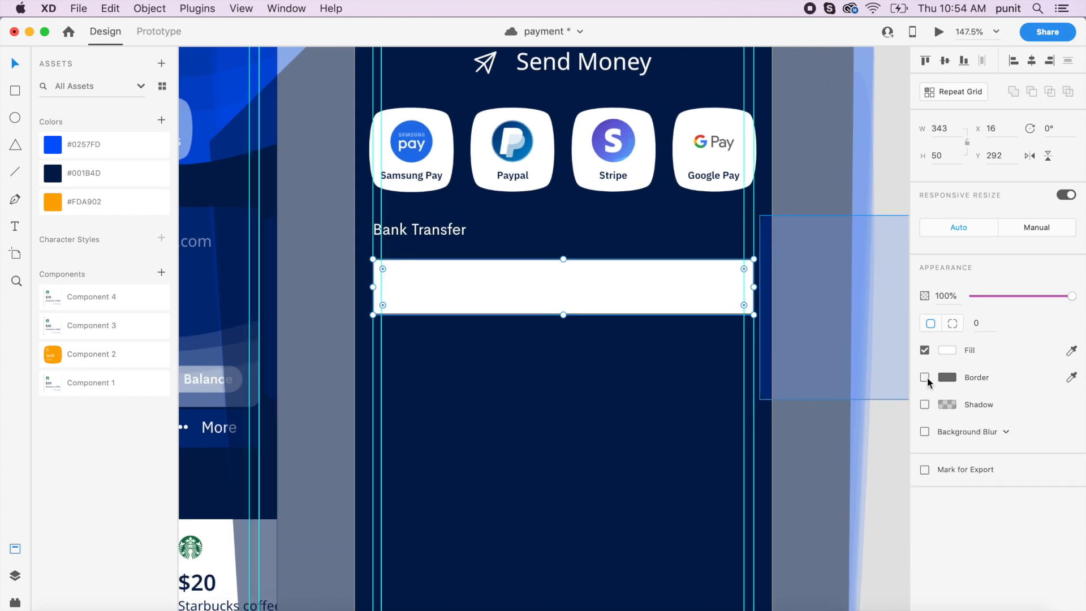
{"action": "left_click", "coordinate": [979, 326]}
{"action": "type", "text": "8"}
{"action": "key", "text": "Return"}
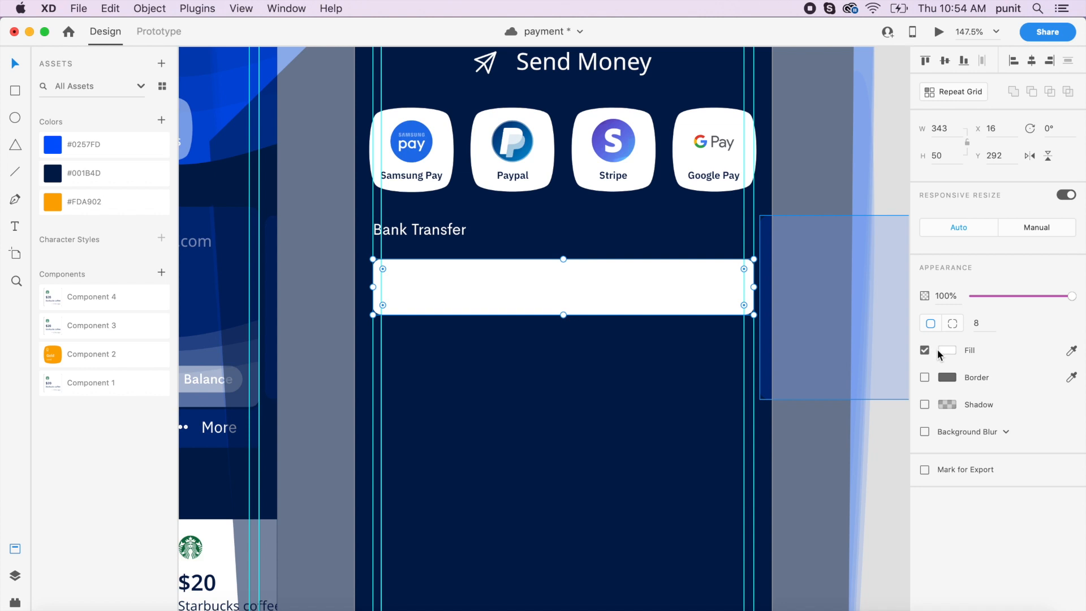
Set the rectangle's fill opacity to 0% and give it a border of size 2.
{"action": "left_click", "coordinate": [943, 351]}
{"action": "left_click", "coordinate": [915, 390]}
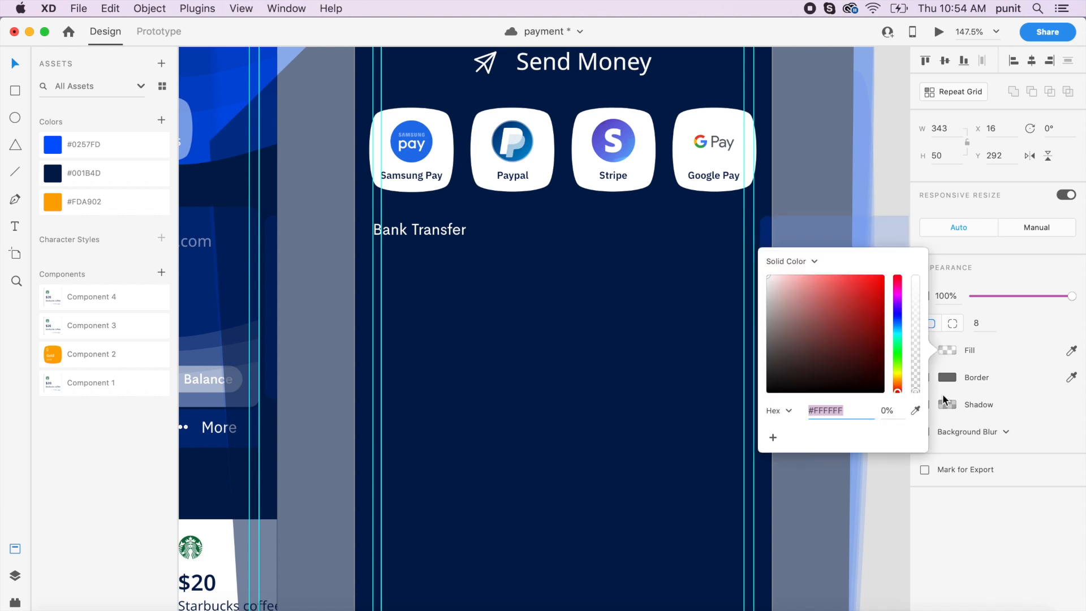
{"action": "left_click", "coordinate": [998, 353]}
{"action": "left_click", "coordinate": [925, 378]}
{"action": "left_click", "coordinate": [964, 401]}
{"action": "type", "text": "2"}
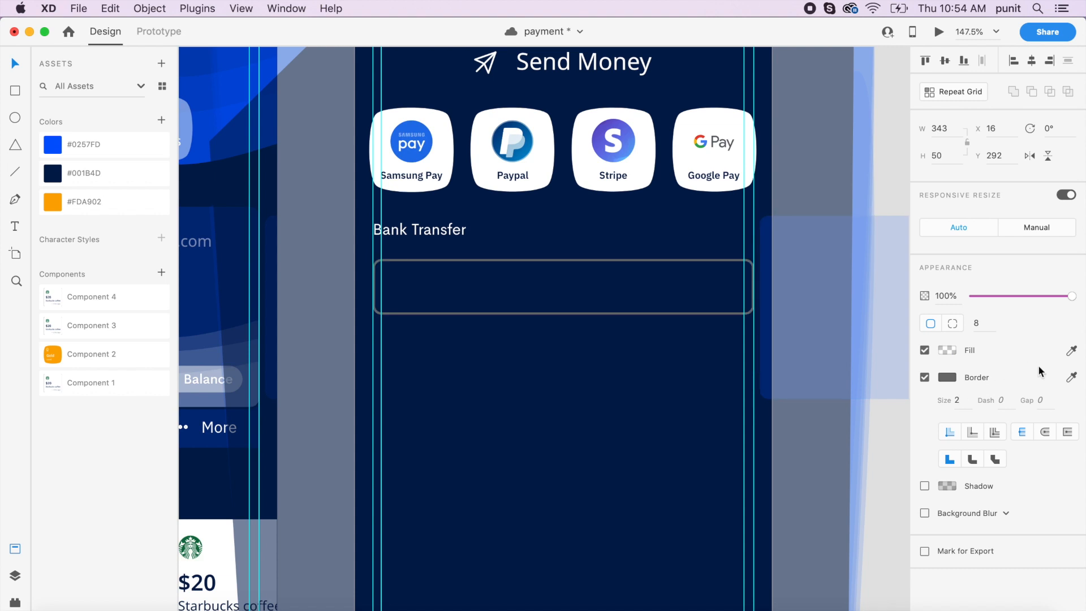
Color the rectangle's border white (#FFFFFF) at 25% opacity.
{"action": "left_click", "coordinate": [947, 378]}
{"action": "left_click_drag", "start_coordinate": [841, 368], "coordinate": [702, 264]}
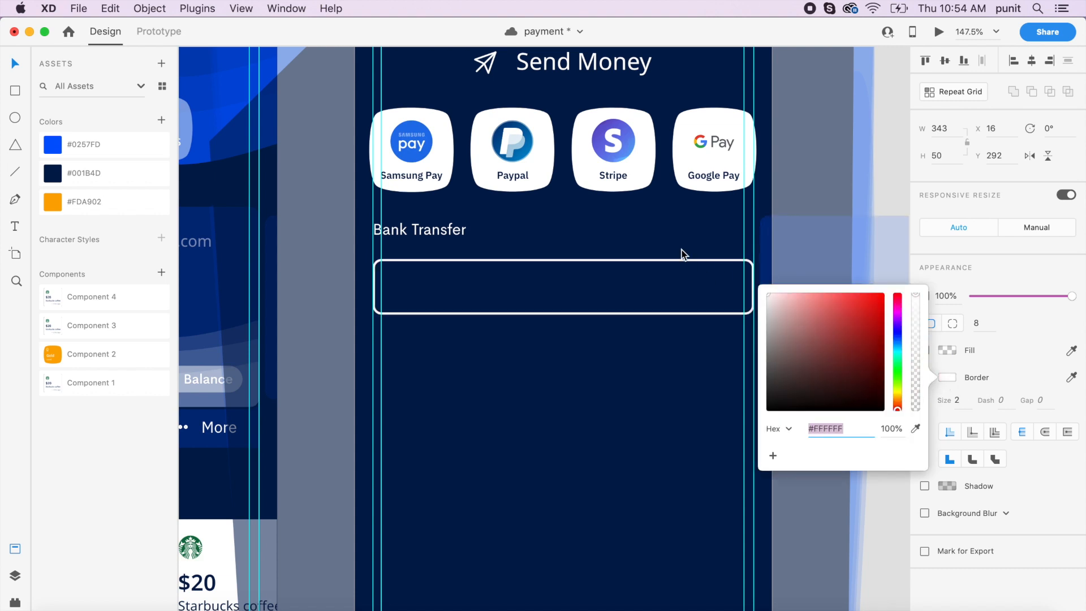
{"action": "left_click", "coordinate": [898, 429]}
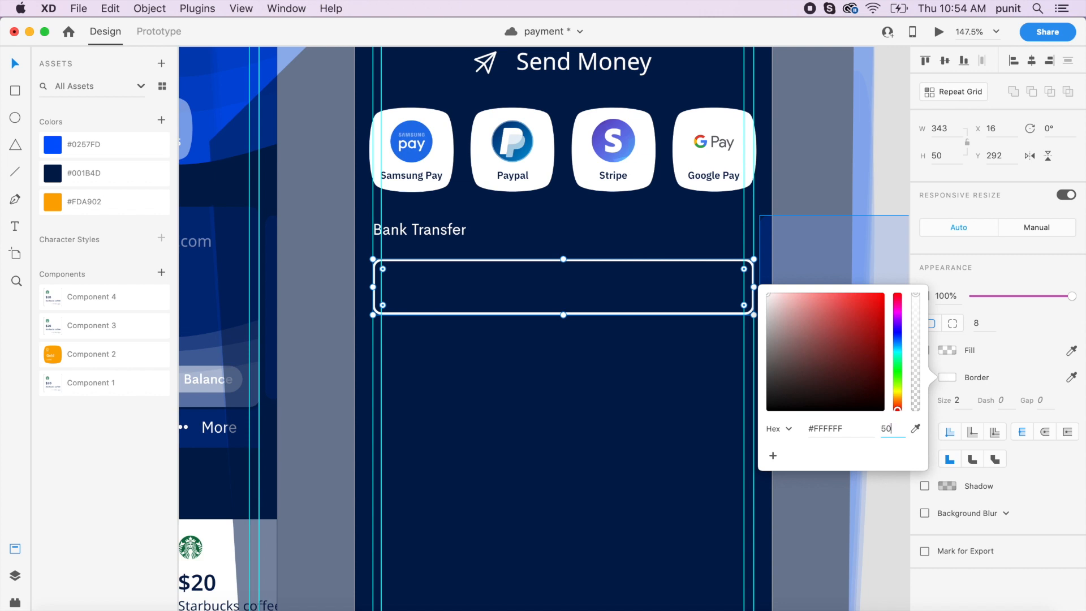
{"action": "type", "text": "25"}
{"action": "key", "text": "Return"}
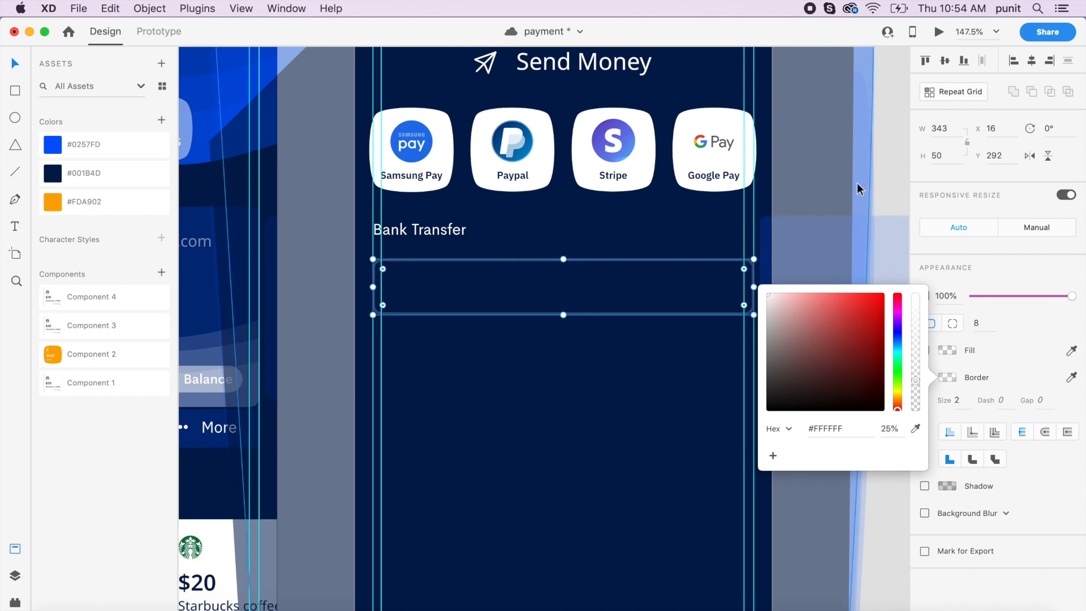
{"action": "left_click", "coordinate": [884, 166]}
{"action": "left_click", "coordinate": [640, 315]}
{"action": "left_click", "coordinate": [698, 388]}
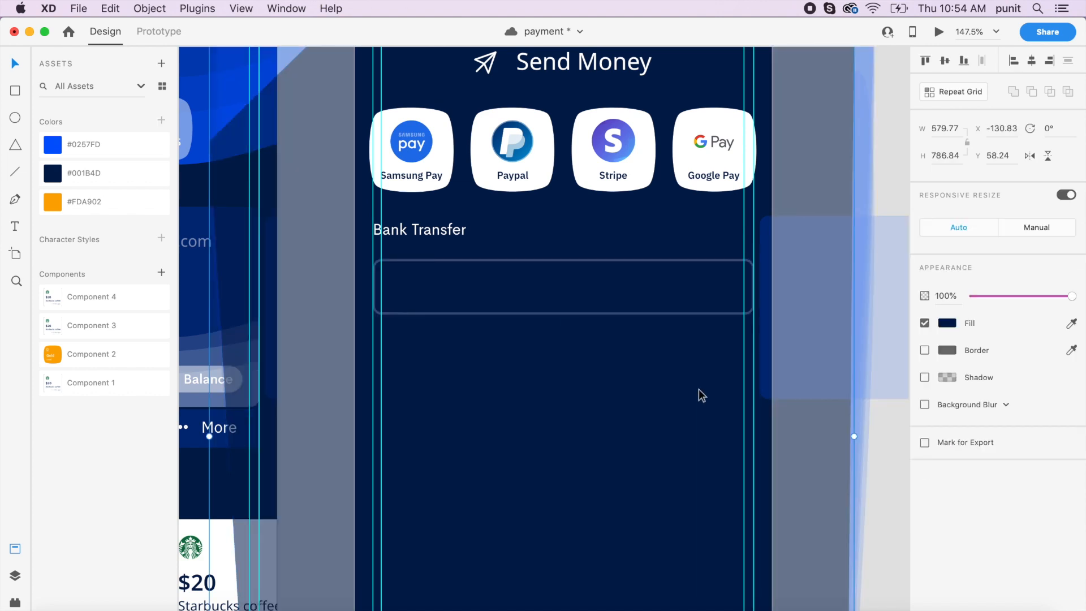
Bring the user(2).svg icon from the downloads onto the canvas and make its border white.
{"action": "left_click", "coordinate": [873, 604]}
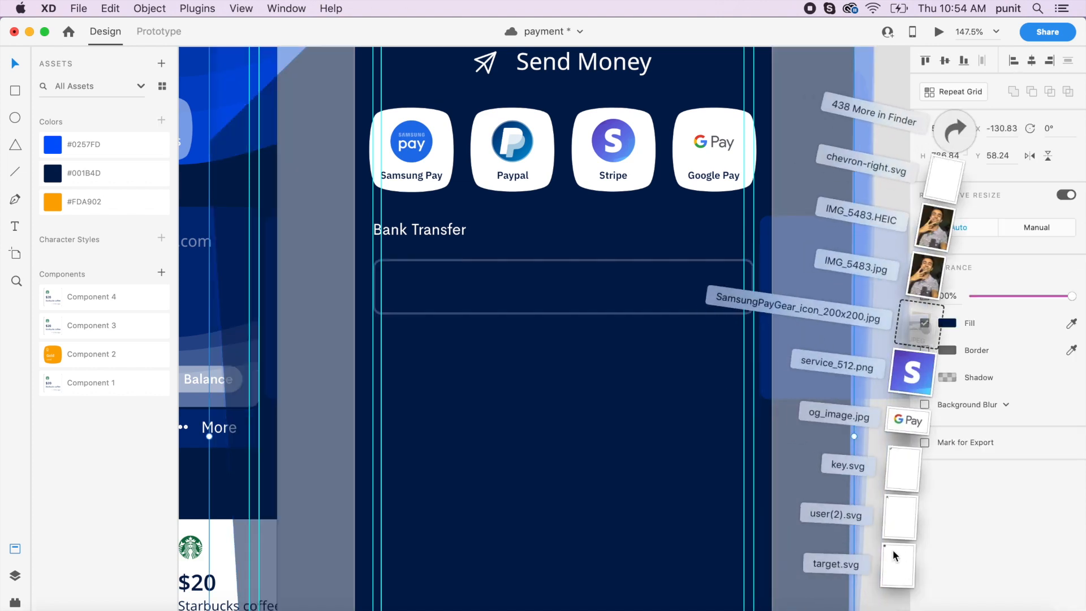
{"action": "left_click_drag", "start_coordinate": [894, 519], "coordinate": [890, 465]}
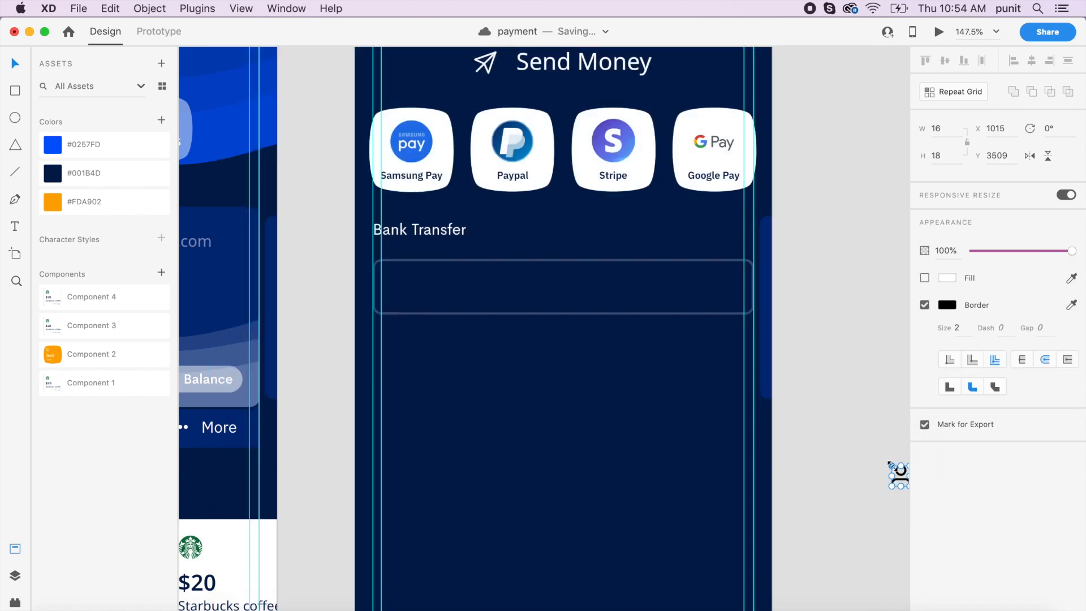
{"action": "scroll", "coordinate": [891, 471], "scroll_direction": "right", "scroll_amount": 2}
{"action": "scroll", "coordinate": [878, 481], "scroll_direction": "up", "scroll_amount": 5}
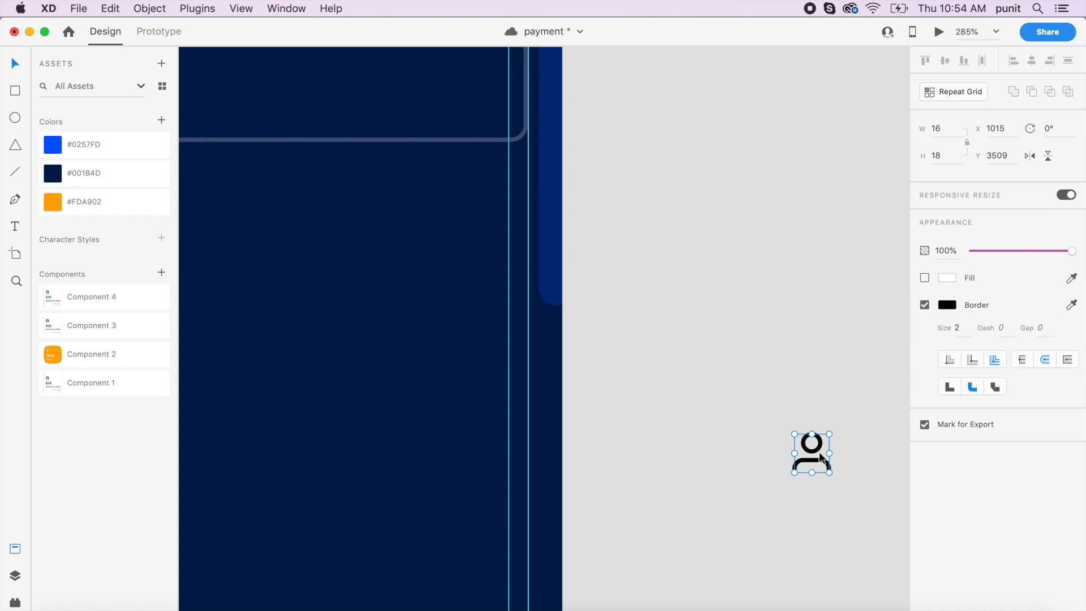
{"action": "left_click", "coordinate": [948, 305]}
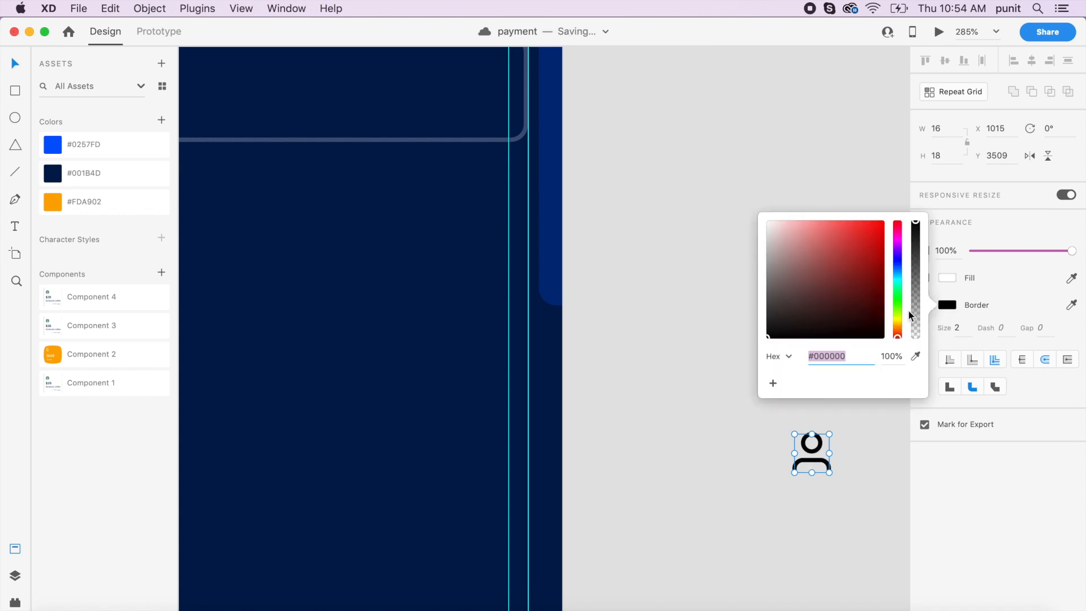
{"action": "left_click_drag", "start_coordinate": [820, 254], "coordinate": [708, 158]}
{"action": "left_click", "coordinate": [653, 349]}
Place the user icon inside the start of the Bank Transfer input field, vertically centered at X 31, Y 308.
{"action": "left_click_drag", "start_coordinate": [810, 459], "coordinate": [244, 253]}
{"action": "scroll", "coordinate": [244, 254], "scroll_direction": "left", "scroll_amount": 7}
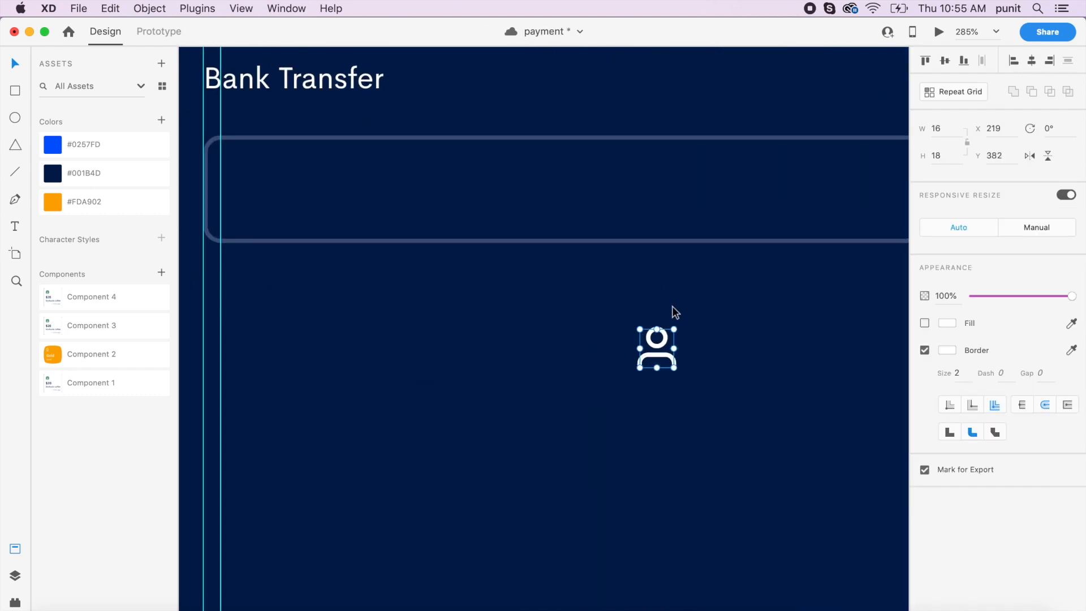
{"action": "left_click_drag", "start_coordinate": [666, 346], "coordinate": [250, 184]}
{"action": "scroll", "coordinate": [253, 175], "scroll_direction": "left", "scroll_amount": 5}
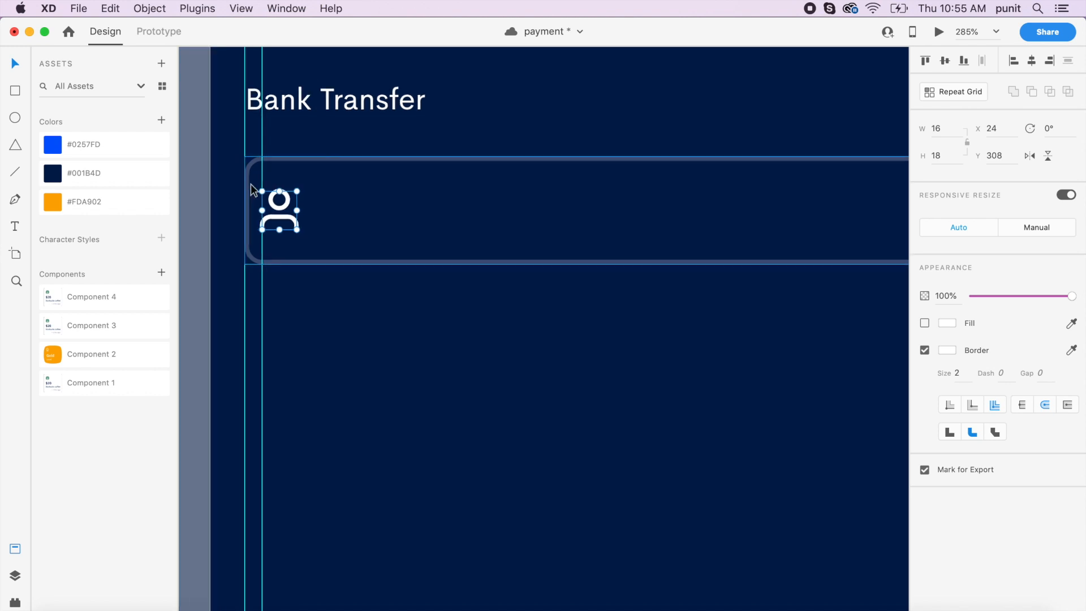
{"action": "scroll", "coordinate": [256, 168], "scroll_direction": "up", "scroll_amount": 5}
{"action": "key", "text": "Right"}
{"action": "key", "text": "Right"}
{"action": "key", "text": "Right"}
{"action": "key", "text": "Right"}
{"action": "key", "text": "Right"}
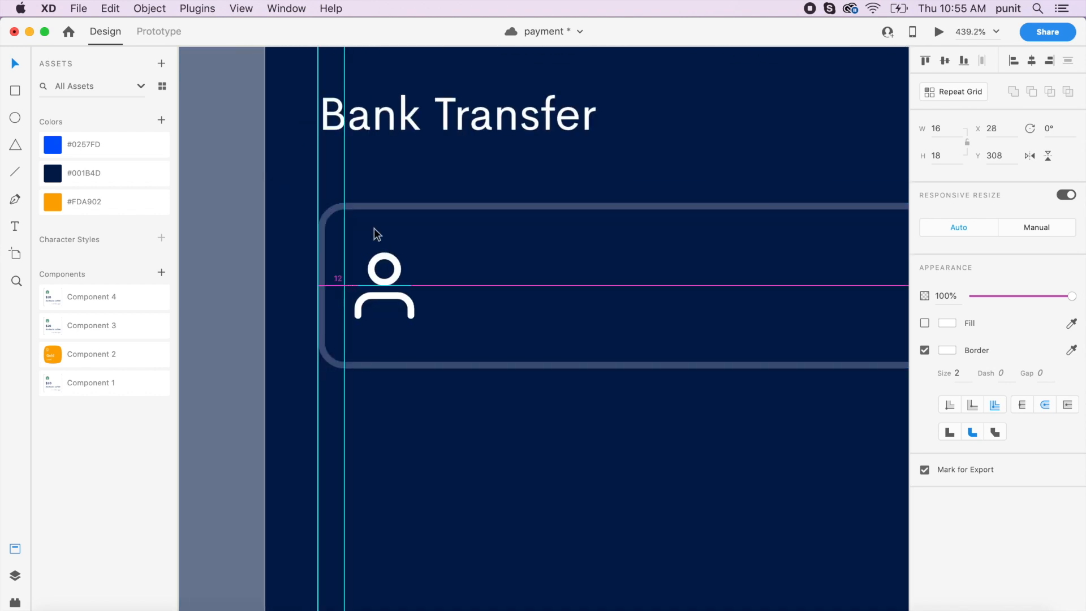
{"action": "key", "text": "Right"}
{"action": "key", "text": "Right"}
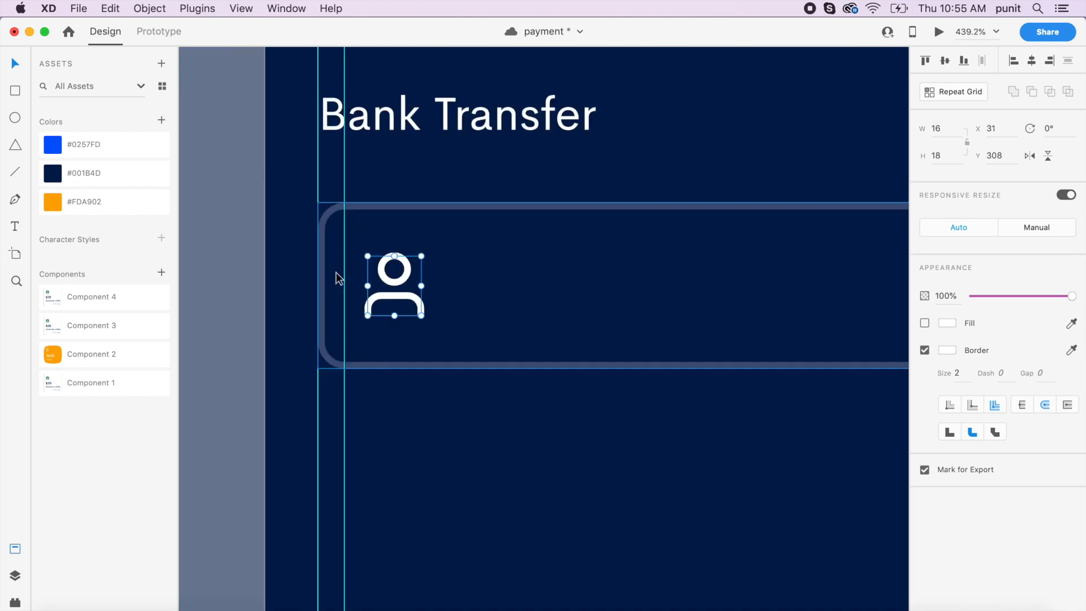
Draw a 25 high vertical divider line after the user icon and center it in the field at X 62.5, Y 304.5.
{"action": "scroll", "coordinate": [523, 309], "scroll_direction": "right", "scroll_amount": 2}
{"action": "key", "text": "l"}
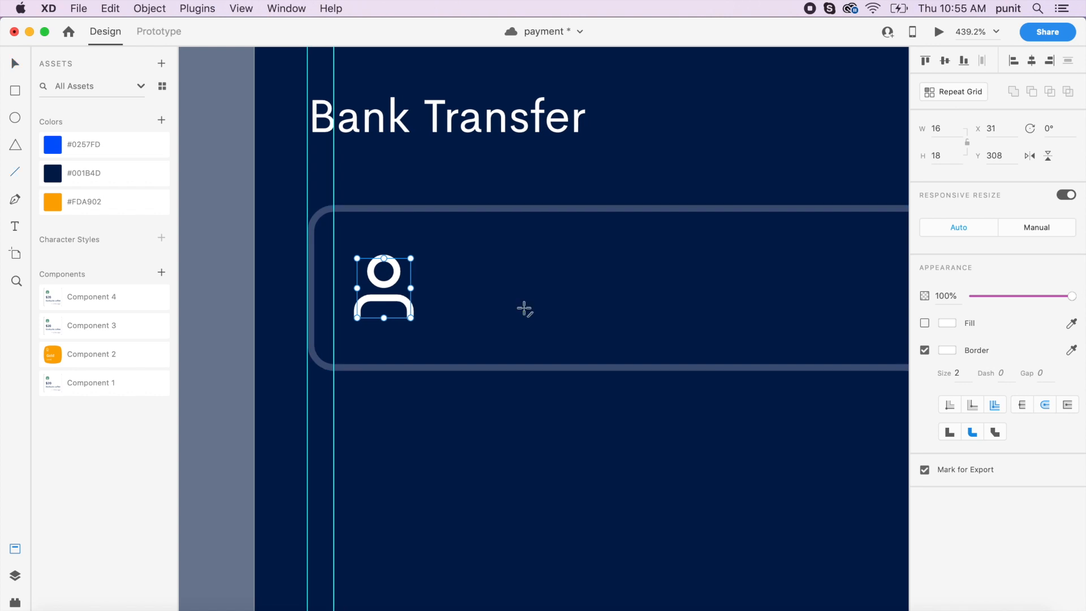
{"action": "left_click_drag", "start_coordinate": [465, 323], "coordinate": [464, 240]}
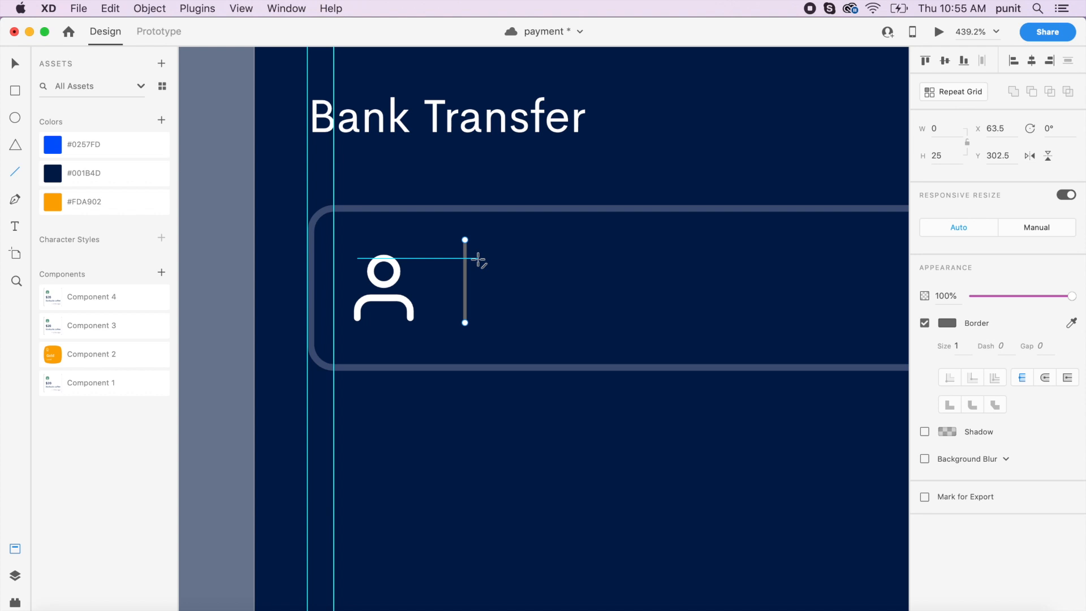
{"action": "key", "text": "Escape"}
{"action": "left_click_drag", "start_coordinate": [463, 267], "coordinate": [464, 275]}
{"action": "key", "text": "Left"}
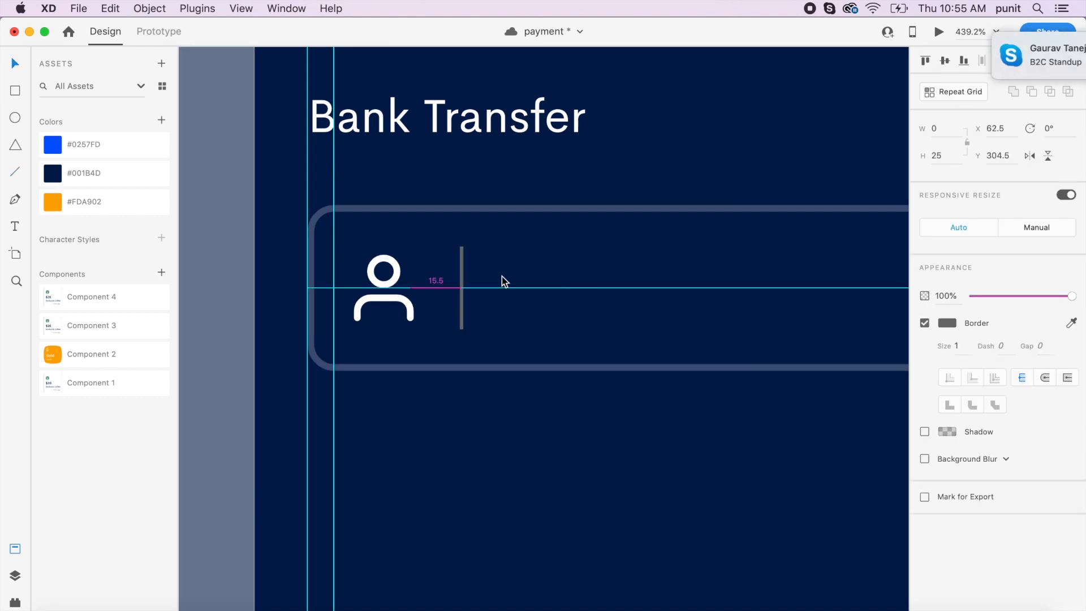
{"action": "scroll", "coordinate": [622, 254], "scroll_direction": "left", "scroll_amount": 10}
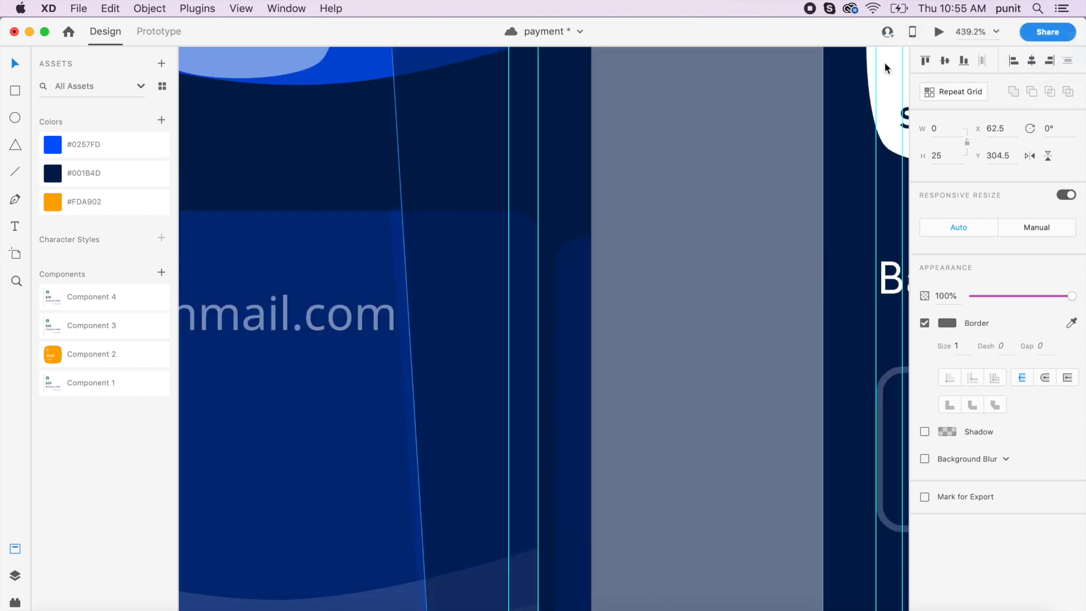
Make the divider line in the Bank Transfer field white (#FFFFFF) with 20% opacity.
{"action": "scroll", "coordinate": [746, 202], "scroll_direction": "right", "scroll_amount": 10}
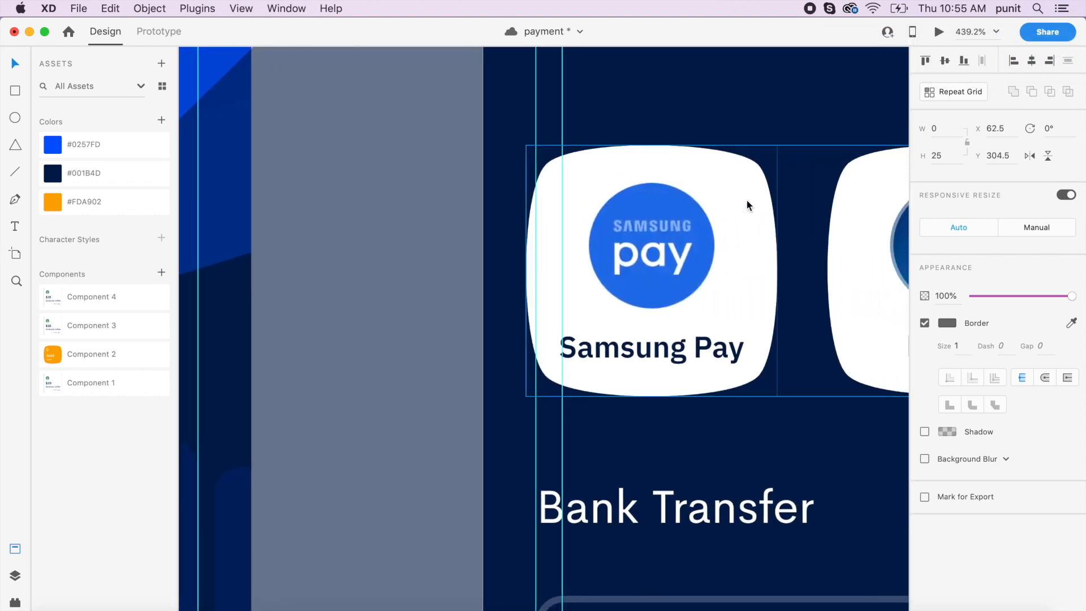
{"action": "scroll", "coordinate": [747, 204], "scroll_direction": "down", "scroll_amount": 5}
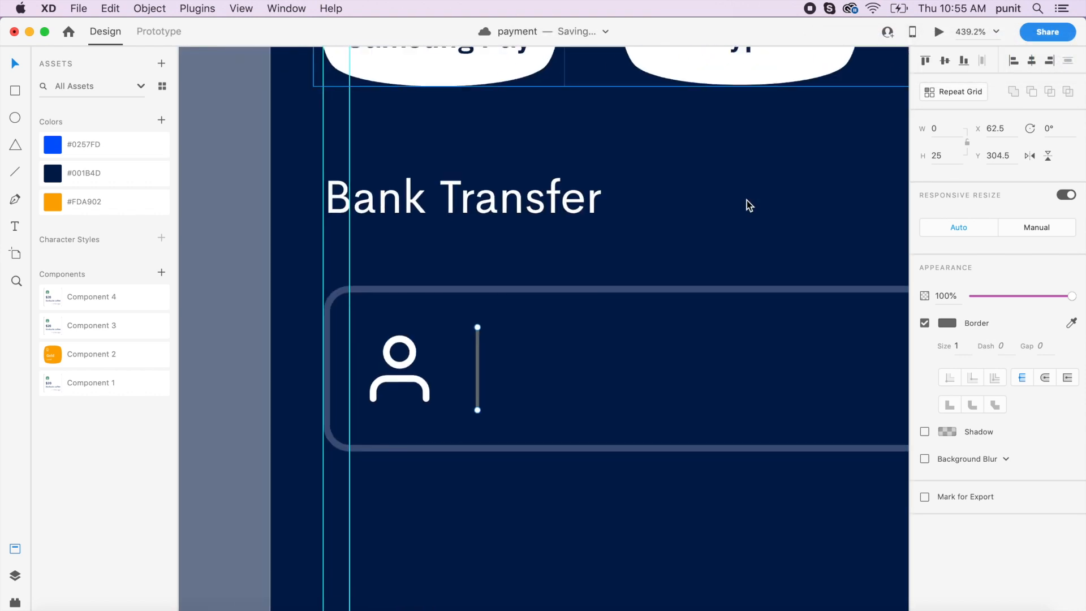
{"action": "left_click", "coordinate": [946, 324]}
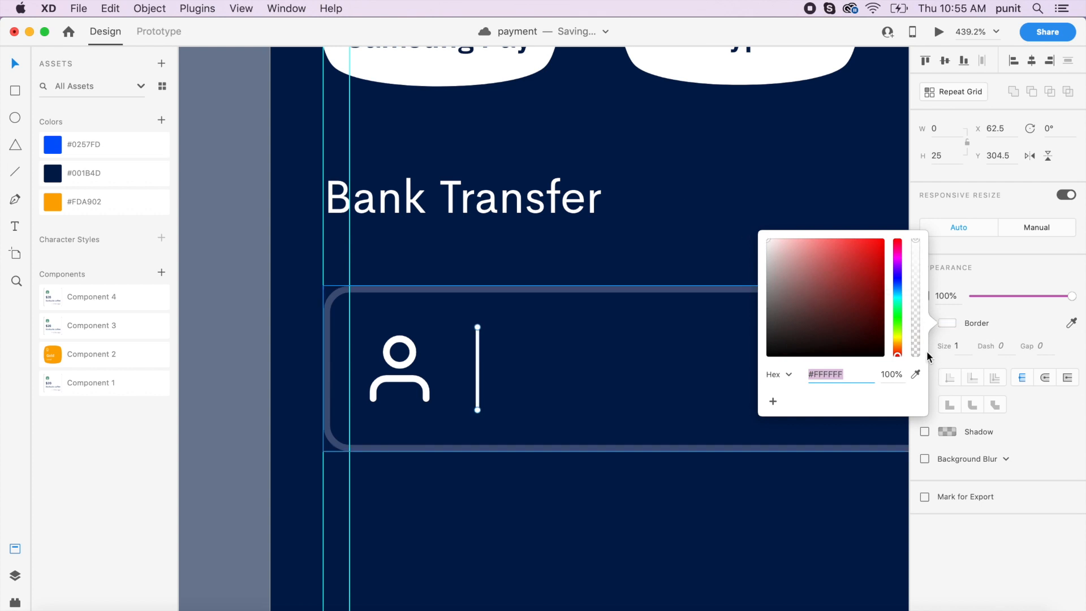
{"action": "left_click", "coordinate": [954, 297]}
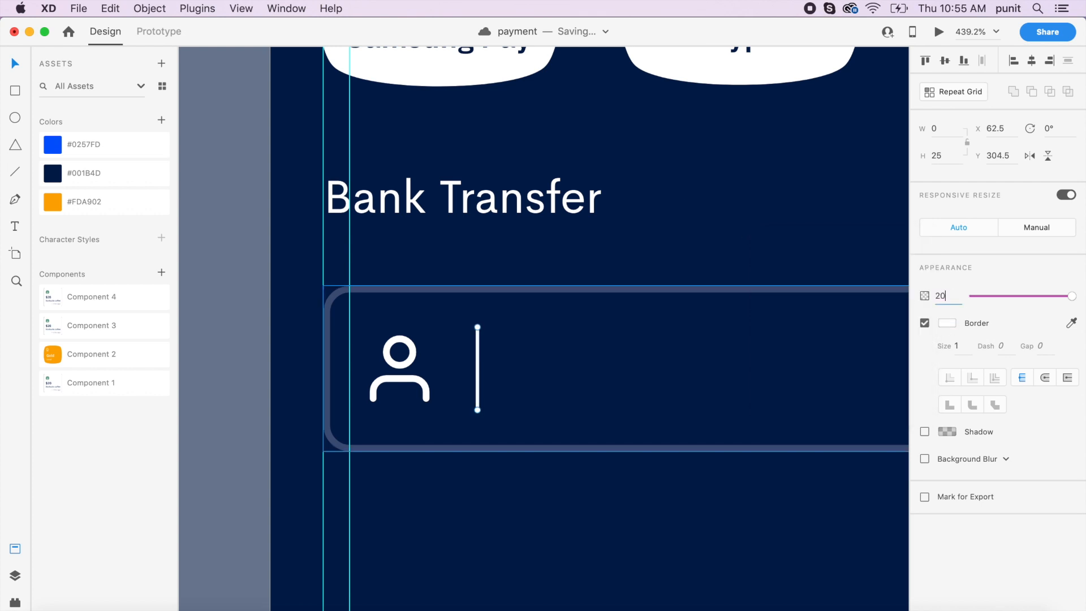
{"action": "key", "text": "Return"}
Add the placeholder text "Name of Recipient" after the divider in the Bank Transfer field.
{"action": "left_click", "coordinate": [755, 360]}
{"action": "scroll", "coordinate": [756, 361], "scroll_direction": "right", "scroll_amount": 5}
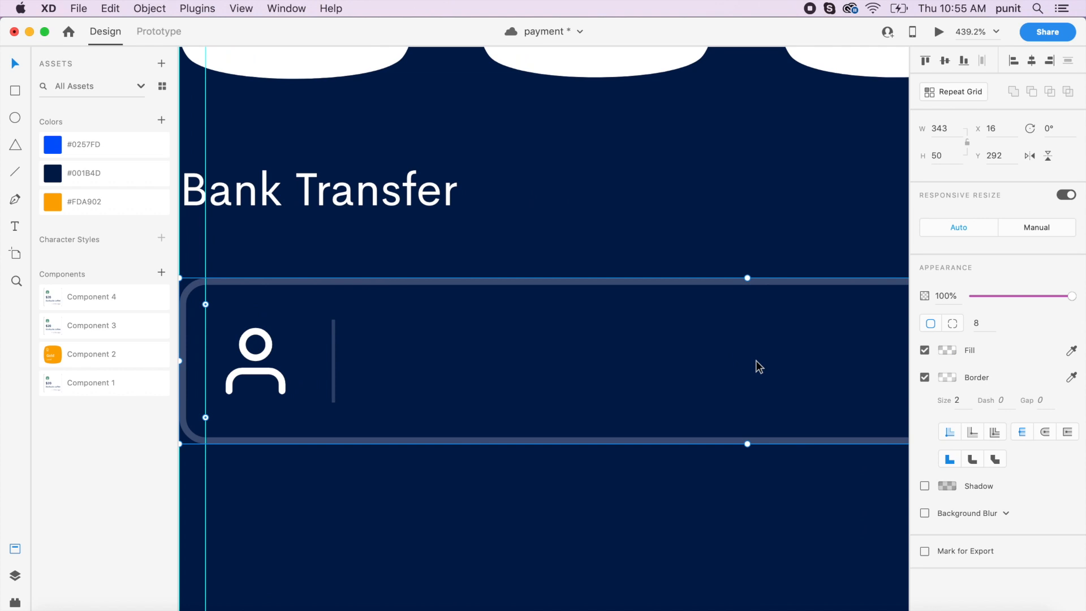
{"action": "key", "text": "t"}
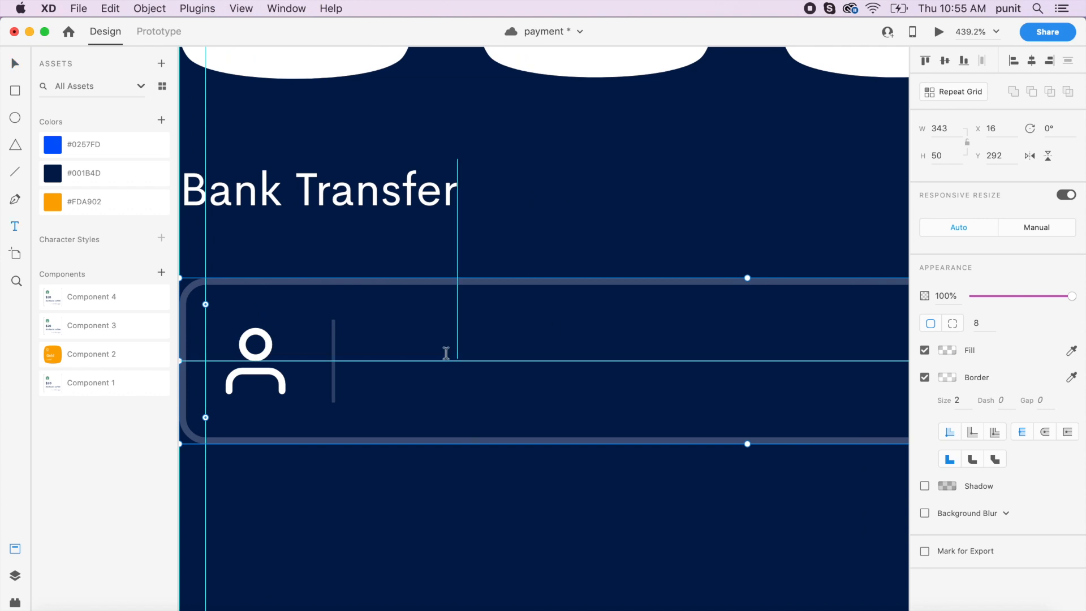
{"action": "left_click", "coordinate": [401, 357]}
{"action": "type", "text": "Name of "}
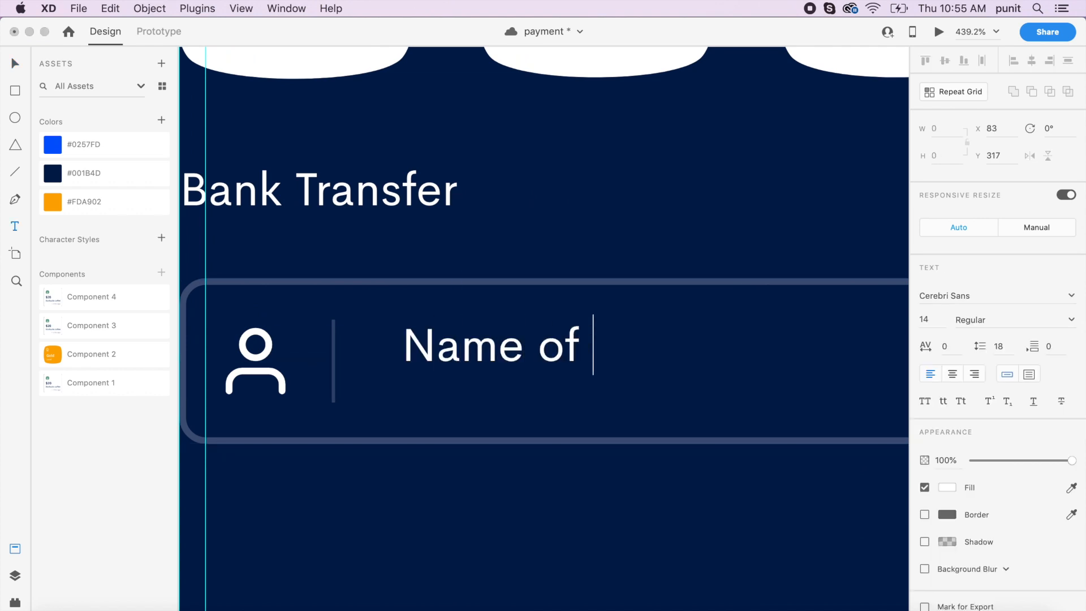
{"action": "type", "text": "Recipient"}
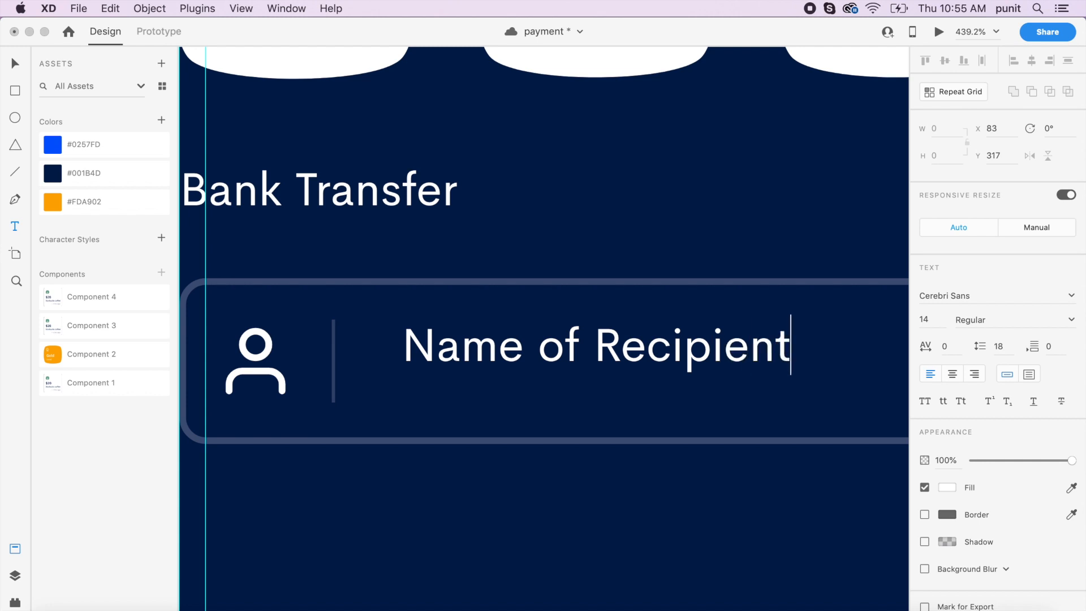
{"action": "key", "text": "Escape"}
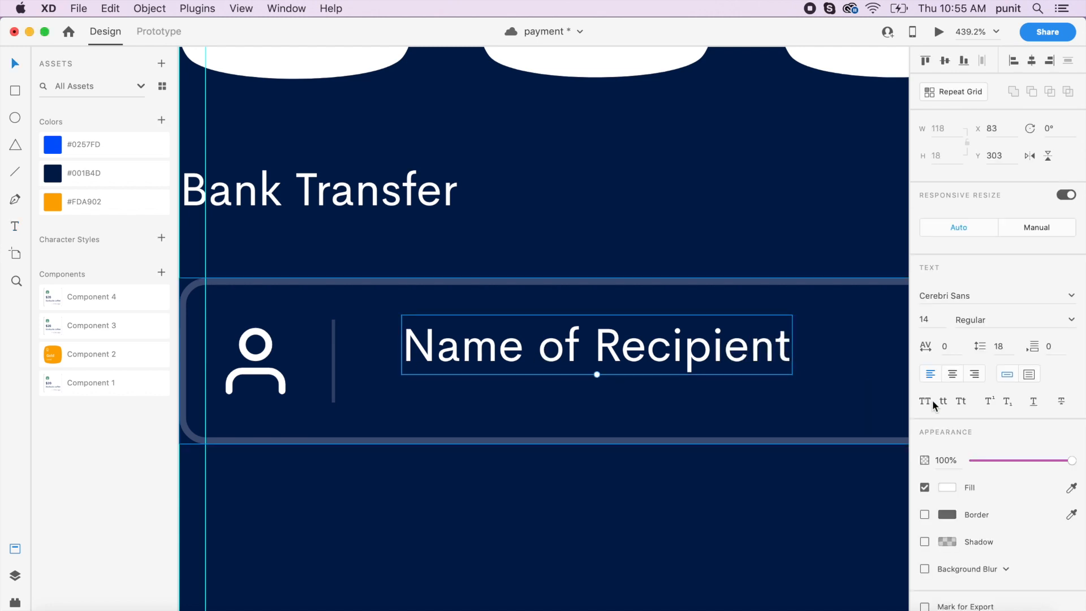
Set the placeholder text to 50% opacity and the Noto Sans font.
{"action": "type", "text": "50"}
{"action": "key", "text": "Return"}
{"action": "left_click", "coordinate": [960, 298]}
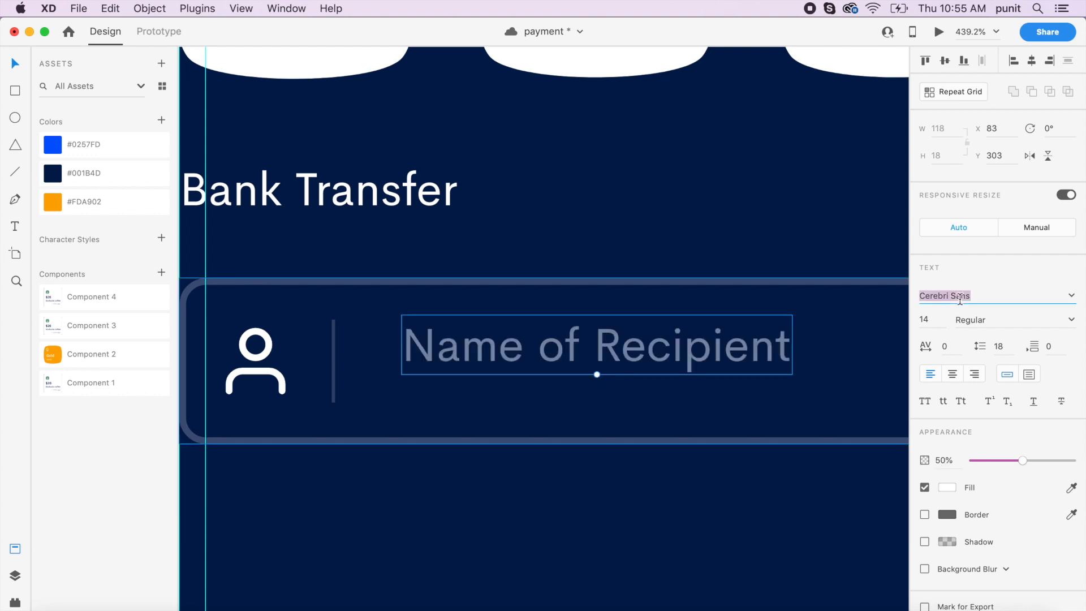
{"action": "type", "text": "Noto Sans"}
{"action": "key", "text": "Return"}
Move the placeholder text closer to the divider and center it vertically in the field, at X 76, Y 307.
{"action": "left_click", "coordinate": [598, 352]}
{"action": "left_click_drag", "start_coordinate": [602, 358], "coordinate": [585, 364]}
{"action": "key", "text": "Up"}
{"action": "key", "text": "Down"}
{"action": "key", "text": "Down"}
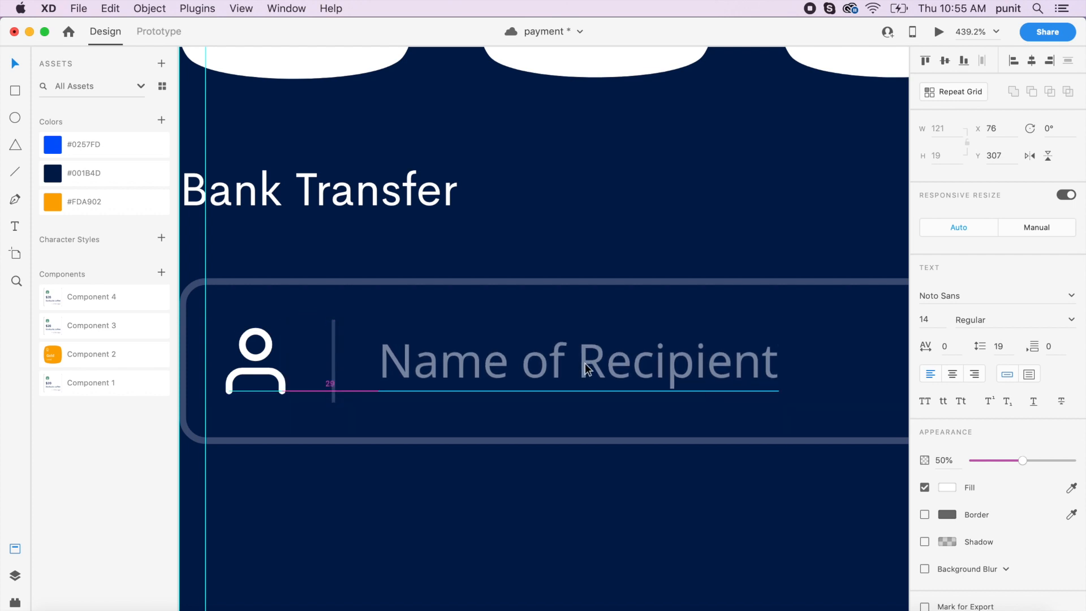
Group the placeholder text, user icon, divider and rounded rectangle into one input field.
{"action": "scroll", "coordinate": [585, 363], "scroll_direction": "right", "scroll_amount": 1}
{"action": "scroll", "coordinate": [584, 363], "scroll_direction": "down", "scroll_amount": 5}
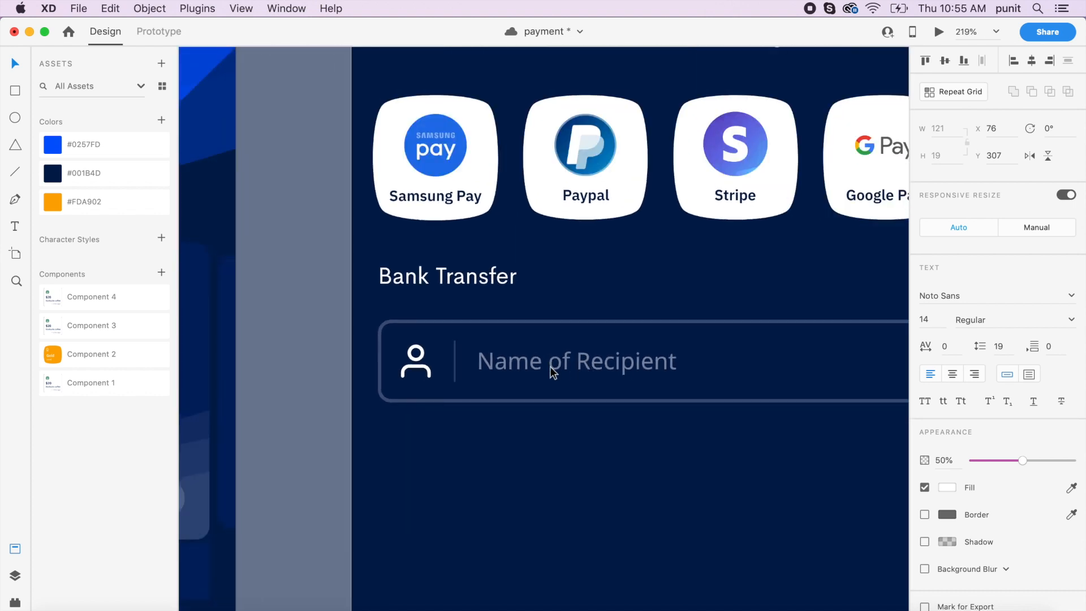
{"action": "left_click", "coordinate": [422, 370], "text": "shift"}
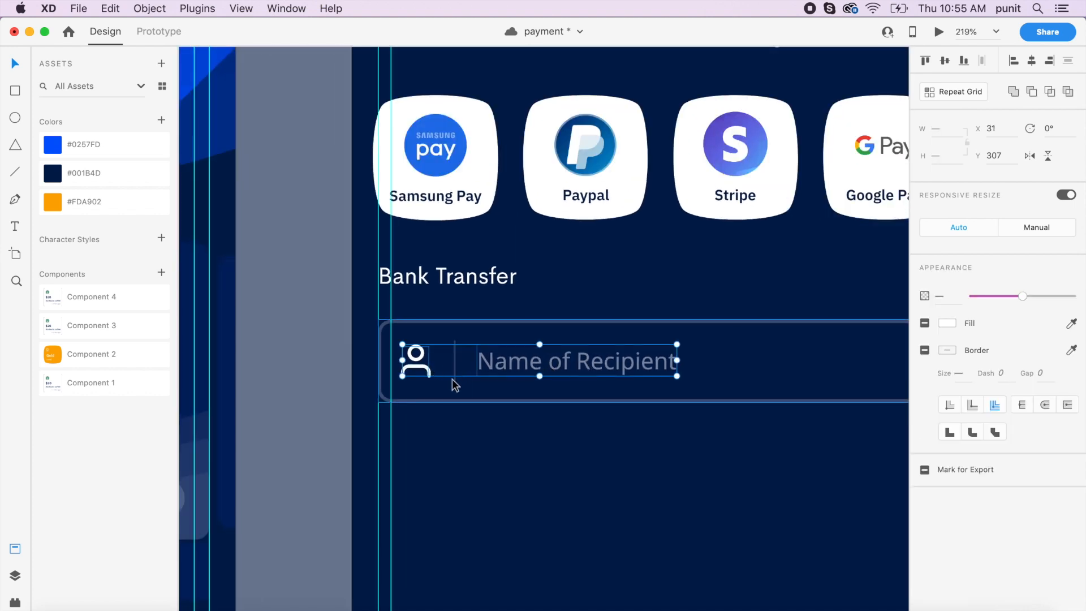
{"action": "left_click", "coordinate": [429, 402], "text": "shift"}
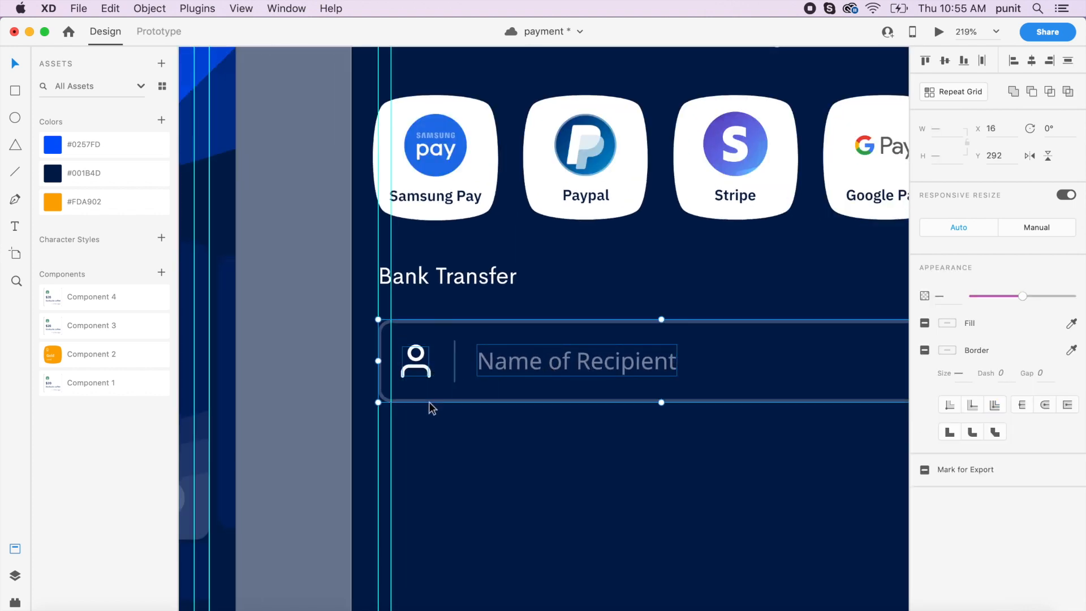
{"action": "key", "text": "super+g"}
Duplicate the grouped input field directly below the first one, at Y 357.
{"action": "left_click_drag", "start_coordinate": [417, 366], "coordinate": [419, 468], "text": "alt"}
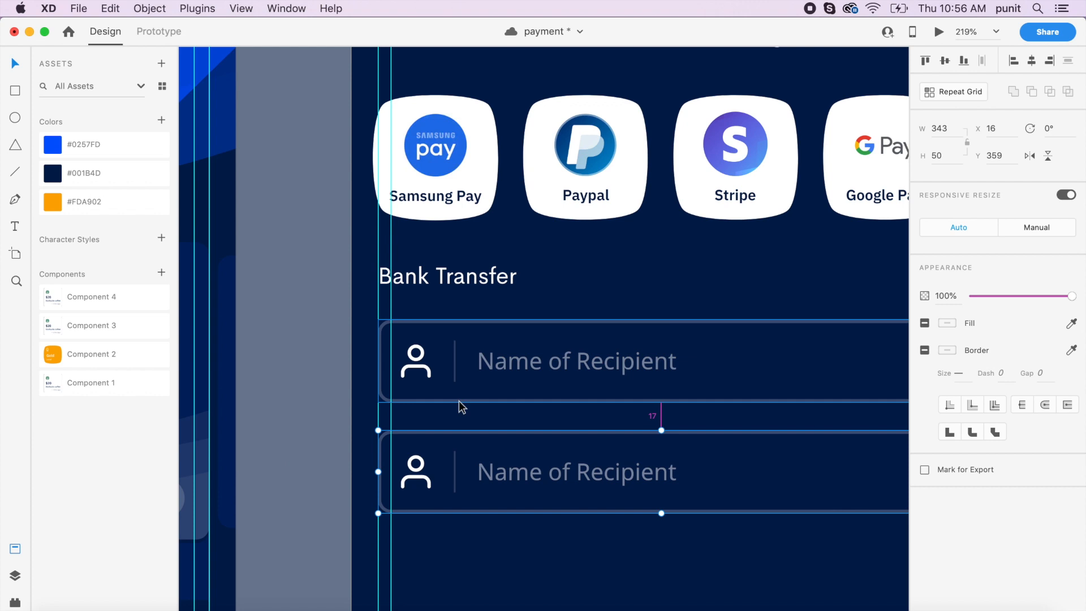
{"action": "key", "text": "Up"}
{"action": "key", "text": "Up"}
{"action": "key", "text": "Up"}
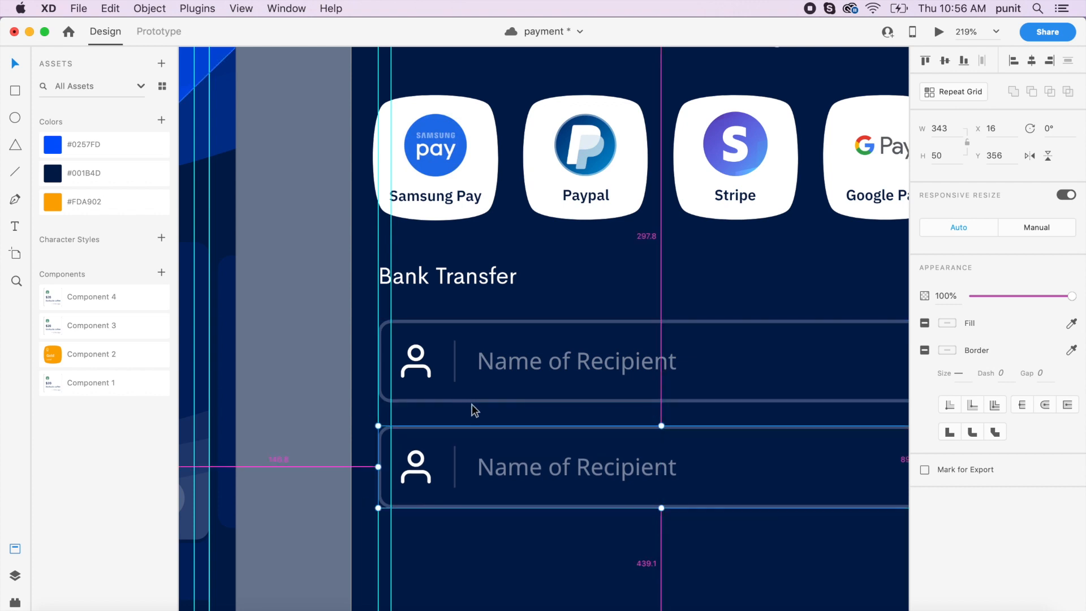
{"action": "key", "text": "Down"}
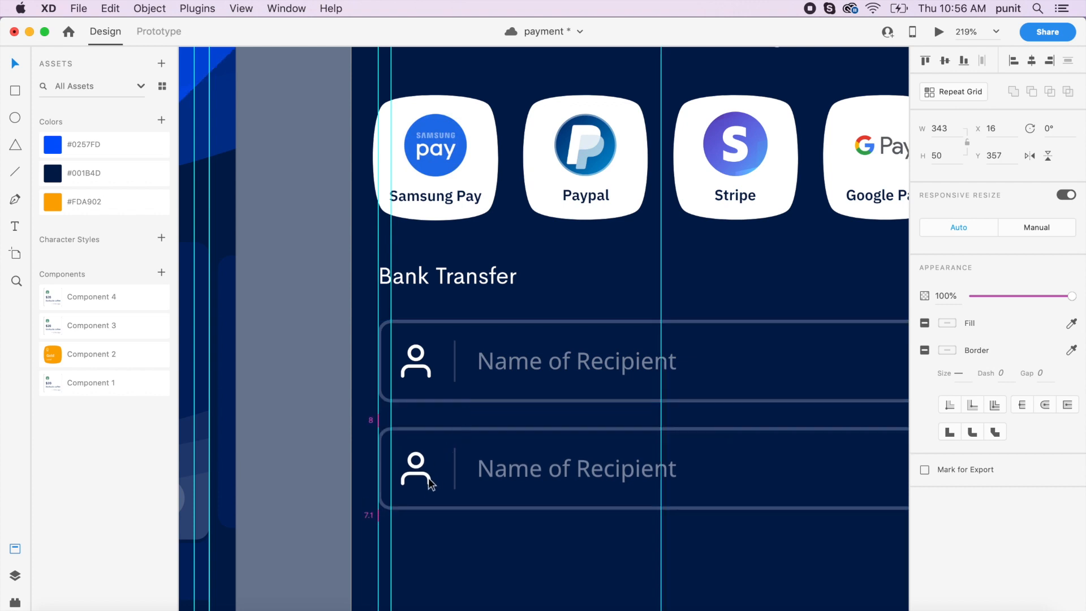
Place a third copy of the input field below the second one, at Y 421.
{"action": "left_click_drag", "start_coordinate": [427, 480], "coordinate": [422, 578]}
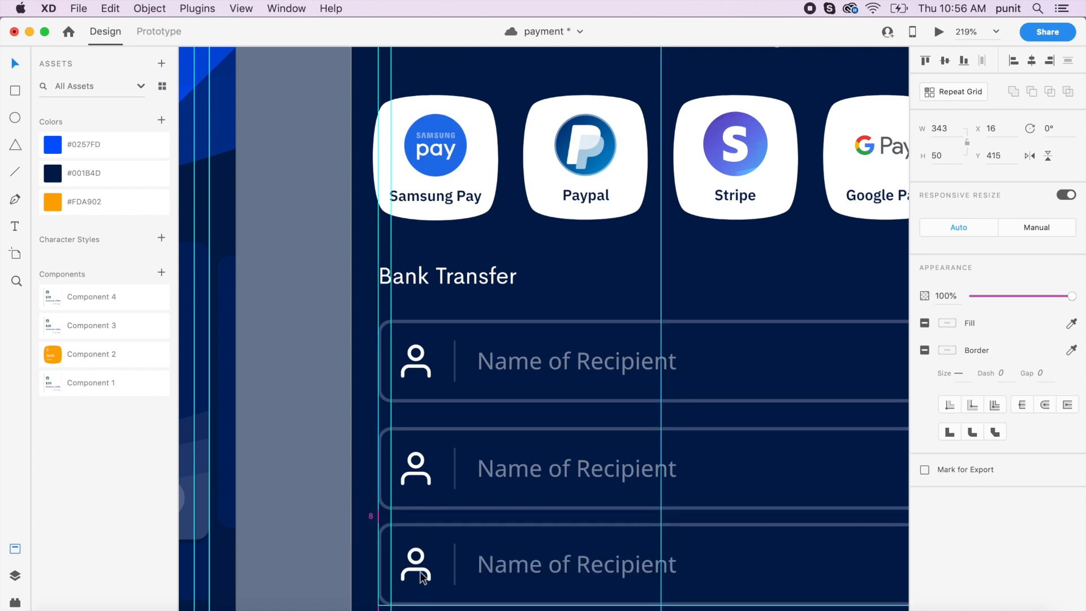
{"action": "scroll", "coordinate": [421, 578], "scroll_direction": "down", "scroll_amount": 3}
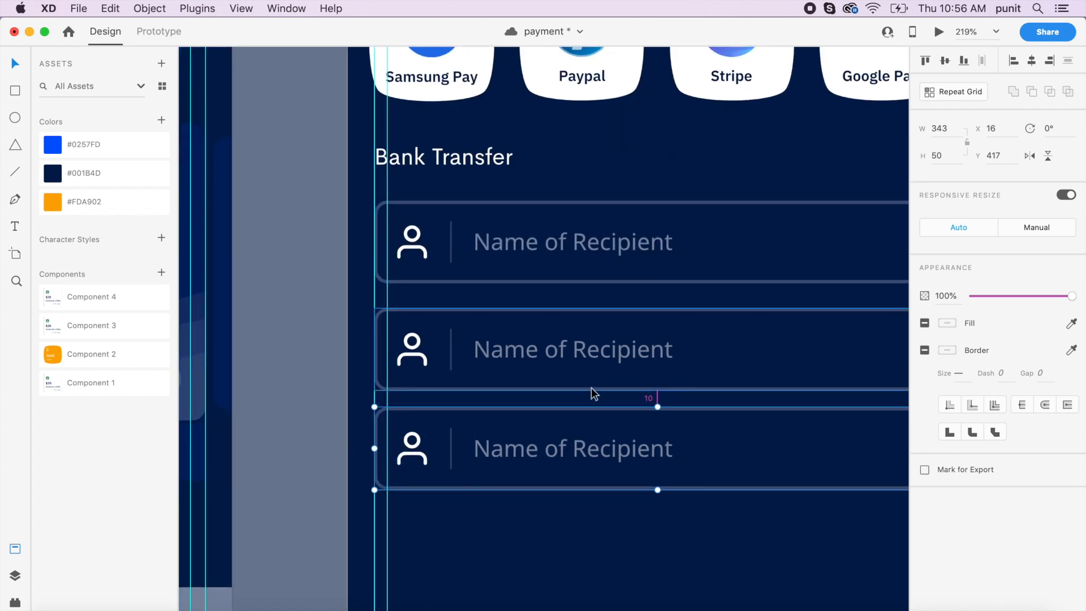
{"action": "key", "text": "Down"}
{"action": "key", "text": "Down"}
{"action": "key", "text": "Down"}
{"action": "key", "text": "Down"}
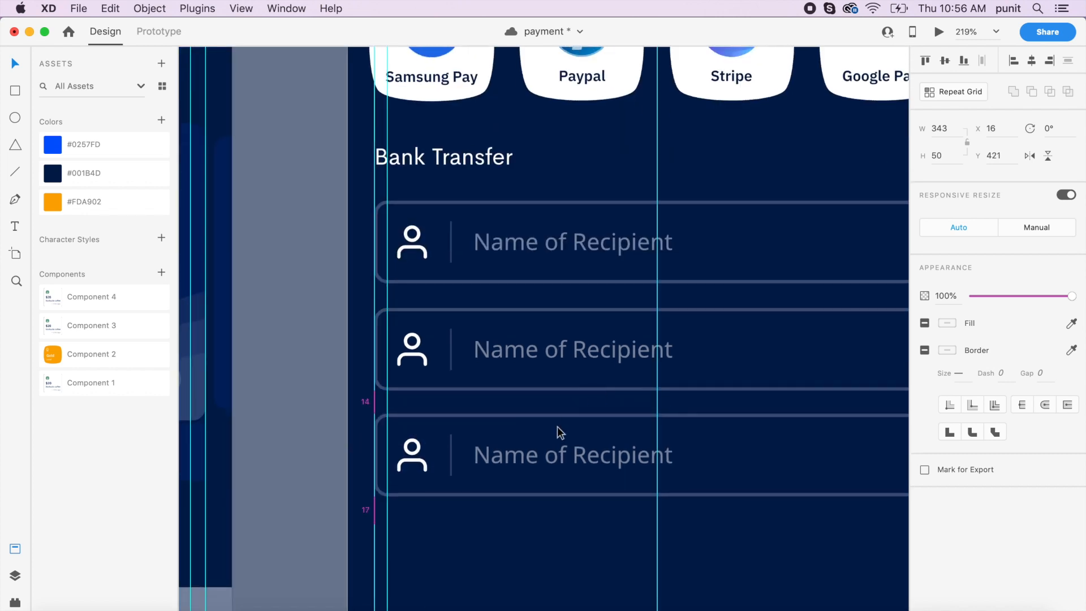
Add a fourth copy of the input field below the third one, at Y 486.
{"action": "key", "text": "super+d"}
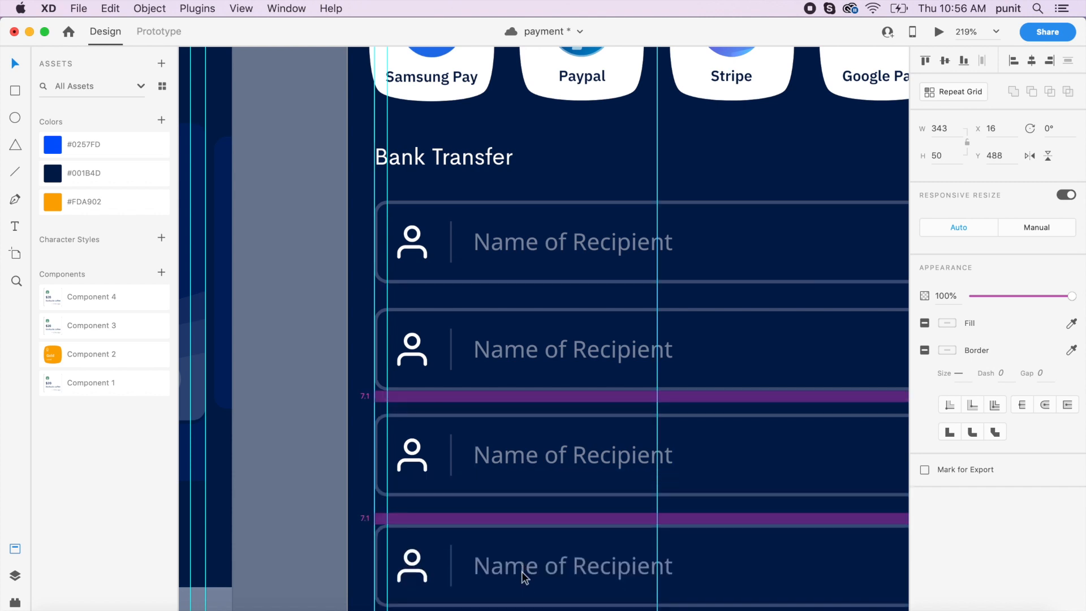
{"action": "key", "text": "Up"}
{"action": "key", "text": "Up"}
{"action": "key", "text": "Up"}
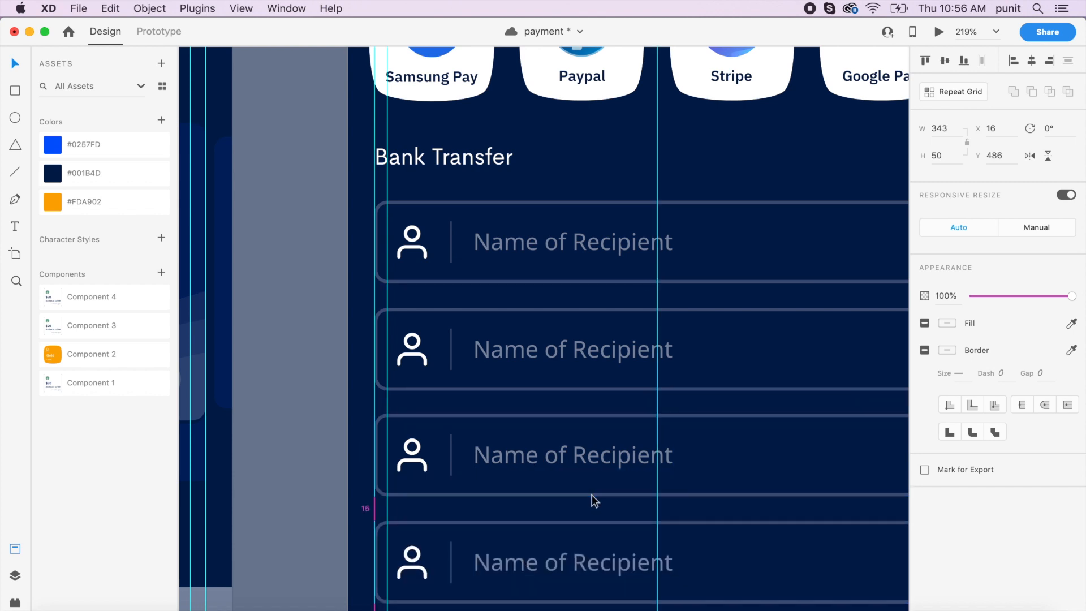
{"action": "key", "text": "Down"}
Draw a button rectangle about 126 wide below the last input field and set its height to 25.
{"action": "scroll", "coordinate": [592, 494], "scroll_direction": "down", "scroll_amount": 5}
{"action": "key", "text": "r"}
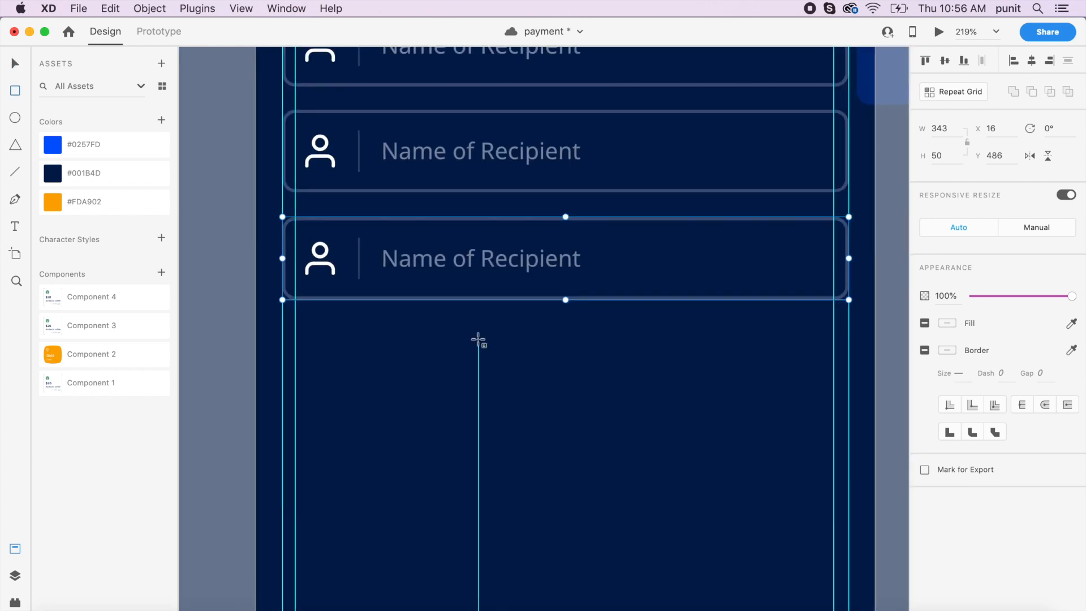
{"action": "left_click_drag", "start_coordinate": [453, 326], "coordinate": [662, 369]}
{"action": "key", "text": "v"}
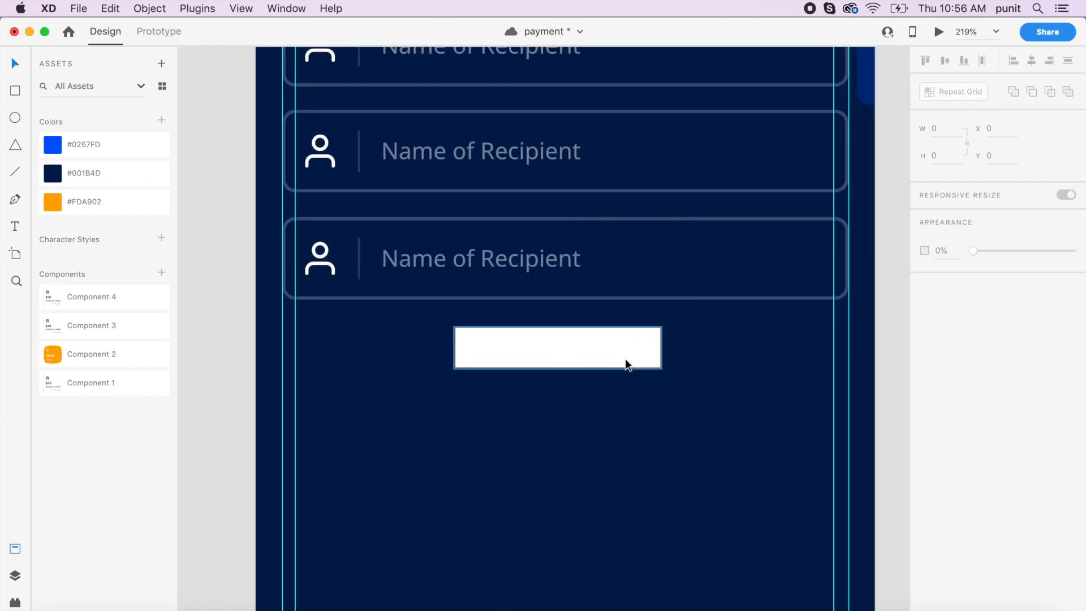
{"action": "type", "text": "50"}
{"action": "key", "text": "Return"}
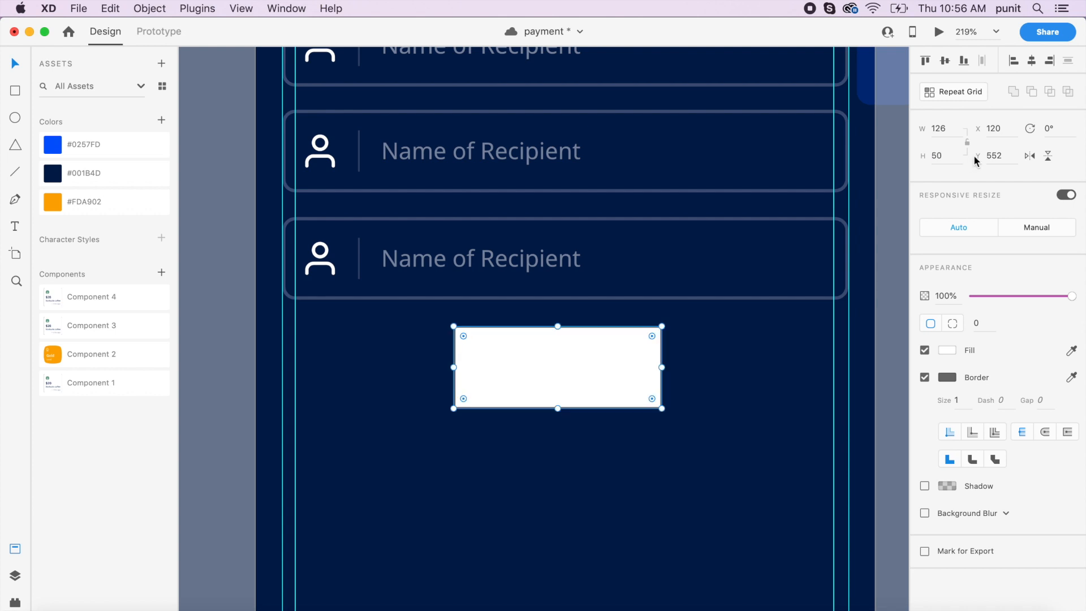
{"action": "type", "text": "25"}
{"action": "key", "text": "Return"}
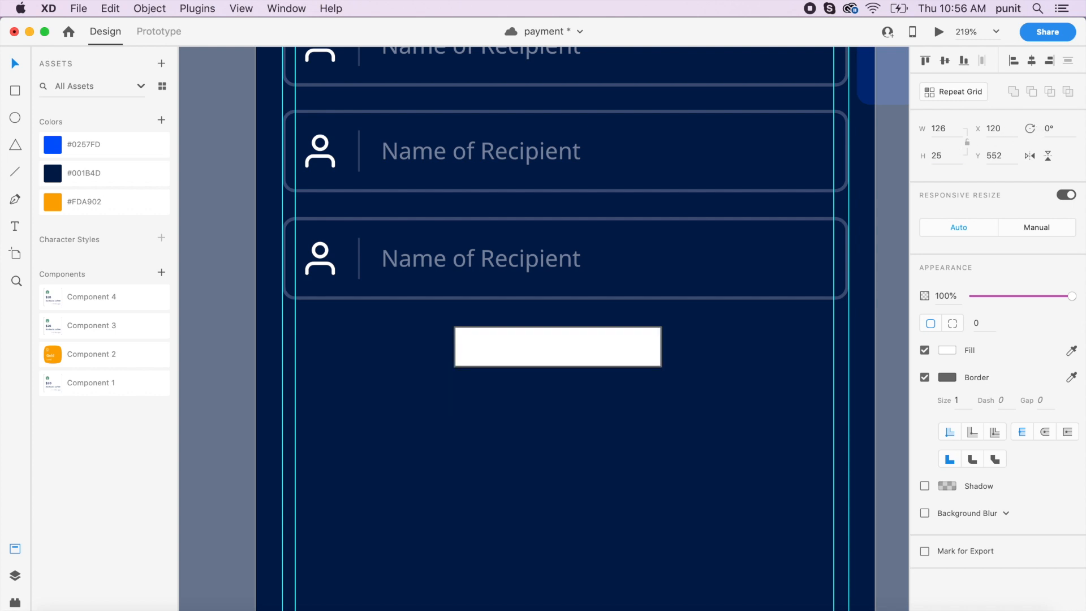
Remove the button rectangle's border and round its corners with a radius of 50.
{"action": "left_click", "coordinate": [926, 379]}
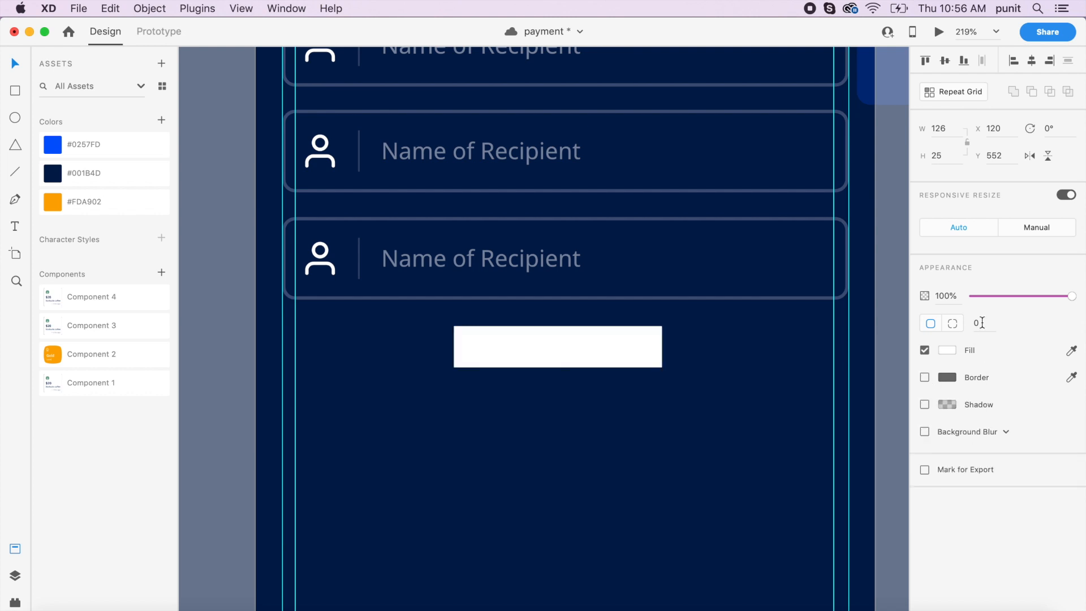
{"action": "left_click", "coordinate": [986, 322]}
{"action": "type", "text": "50"}
{"action": "key", "text": "Return"}
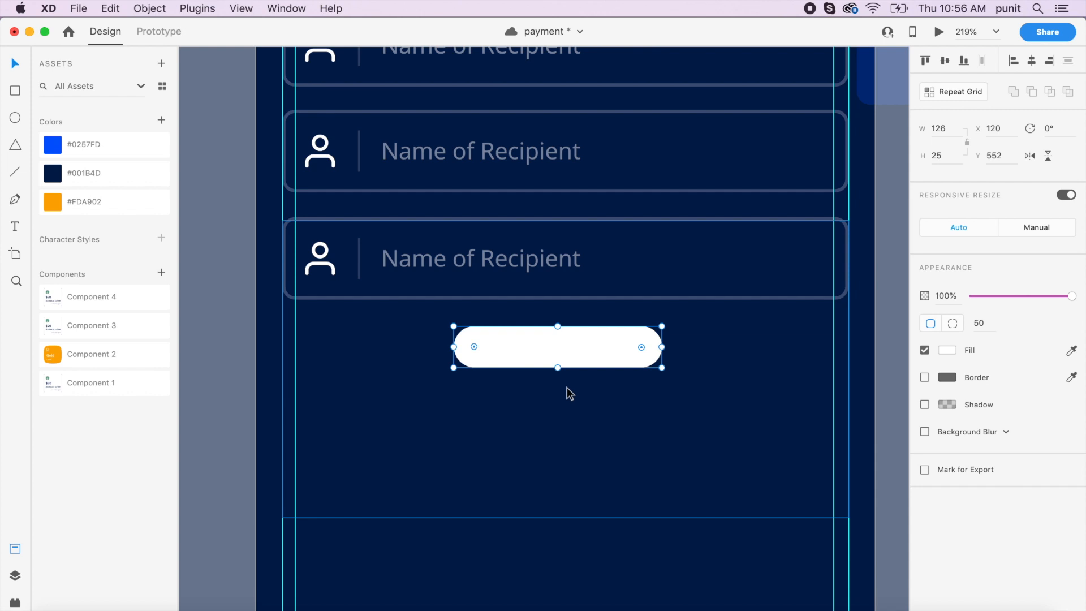
Center the button horizontally on the artboard and set its opacity to 50%.
{"action": "left_click", "coordinate": [1031, 62]}
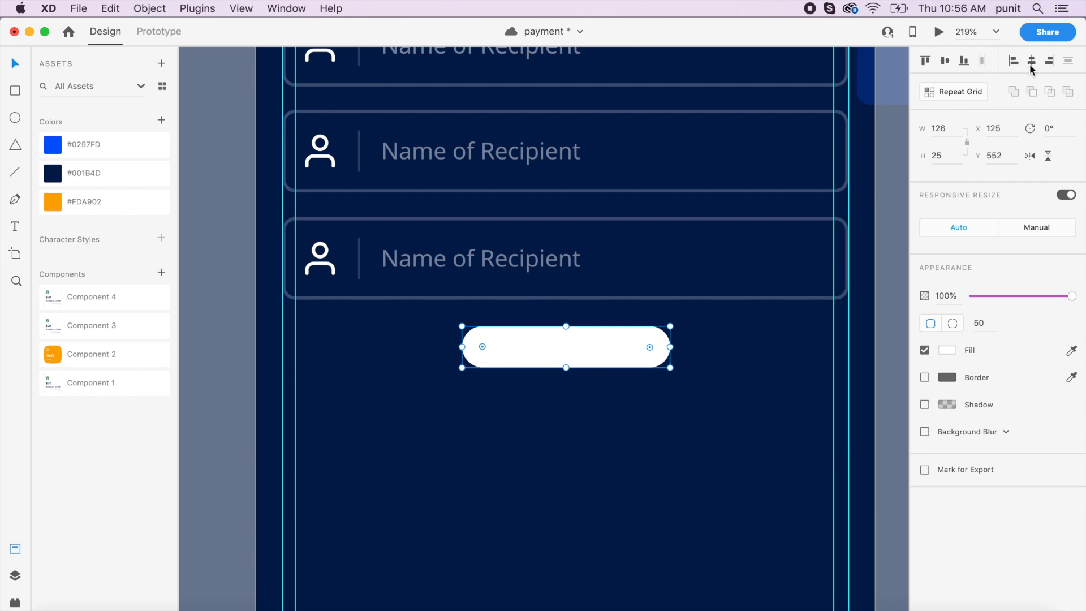
{"action": "left_click", "coordinate": [944, 297]}
{"action": "type", "text": "50"}
{"action": "key", "text": "Return"}
Add the label "Send Money" at text size 12 and center it on the button.
{"action": "key", "text": "t"}
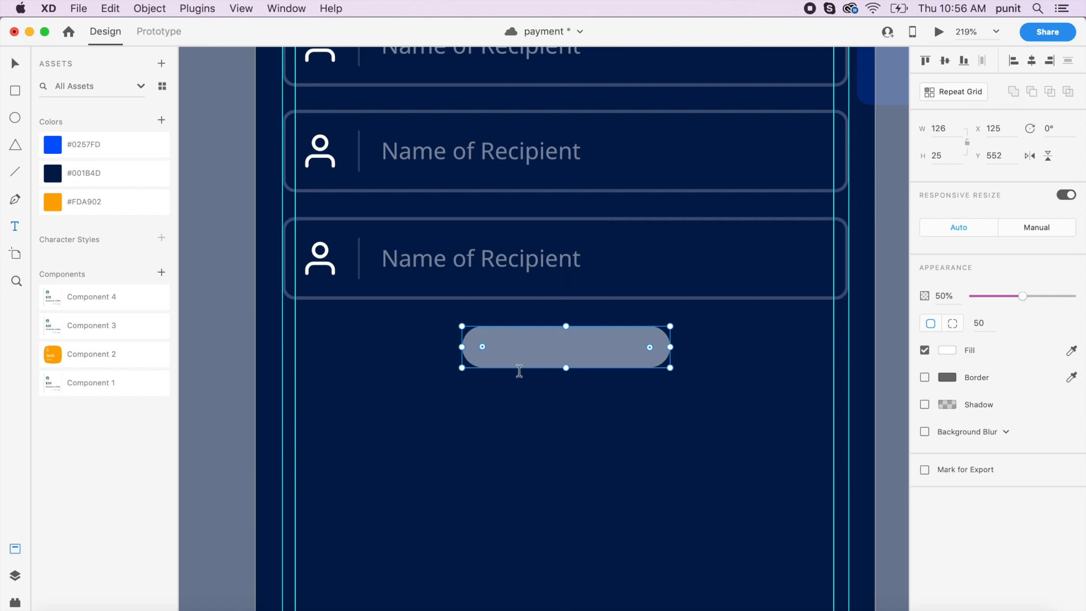
{"action": "left_click", "coordinate": [511, 346]}
{"action": "type", "text": "Send Money"}
{"action": "key", "text": "Escape"}
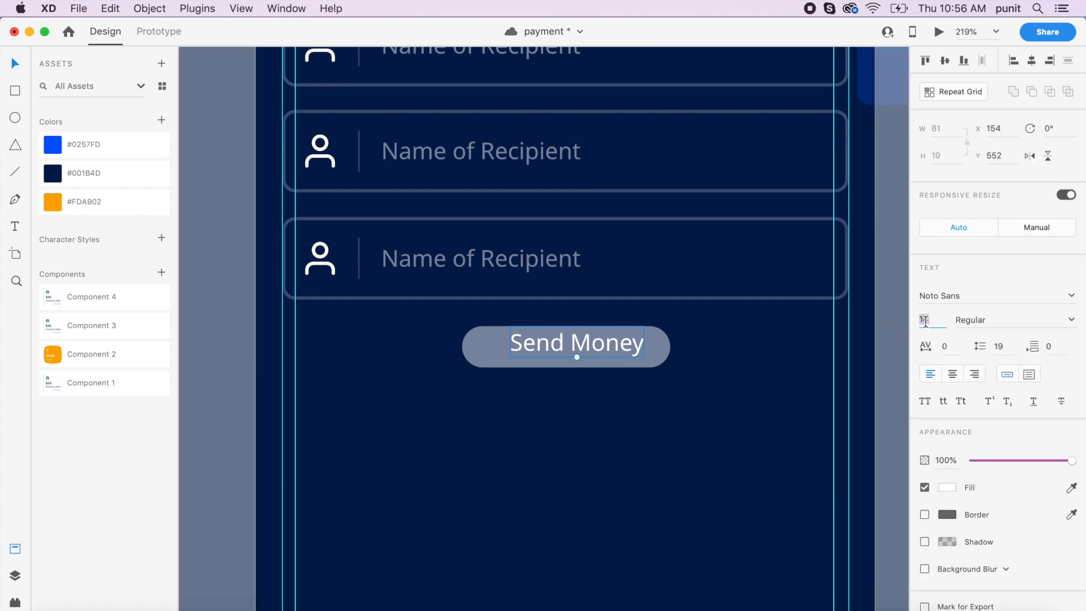
{"action": "type", "text": "12"}
{"action": "key", "text": "Return"}
{"action": "left_click_drag", "start_coordinate": [586, 343], "coordinate": [587, 349]}
{"action": "left_click", "coordinate": [652, 487]}
In Prototype mode, link the Send Money action on artboard iPhone X/XS – 5 to artboard iPhone X/XS – 6.
{"action": "scroll", "coordinate": [653, 488], "scroll_direction": "down", "scroll_amount": 5}
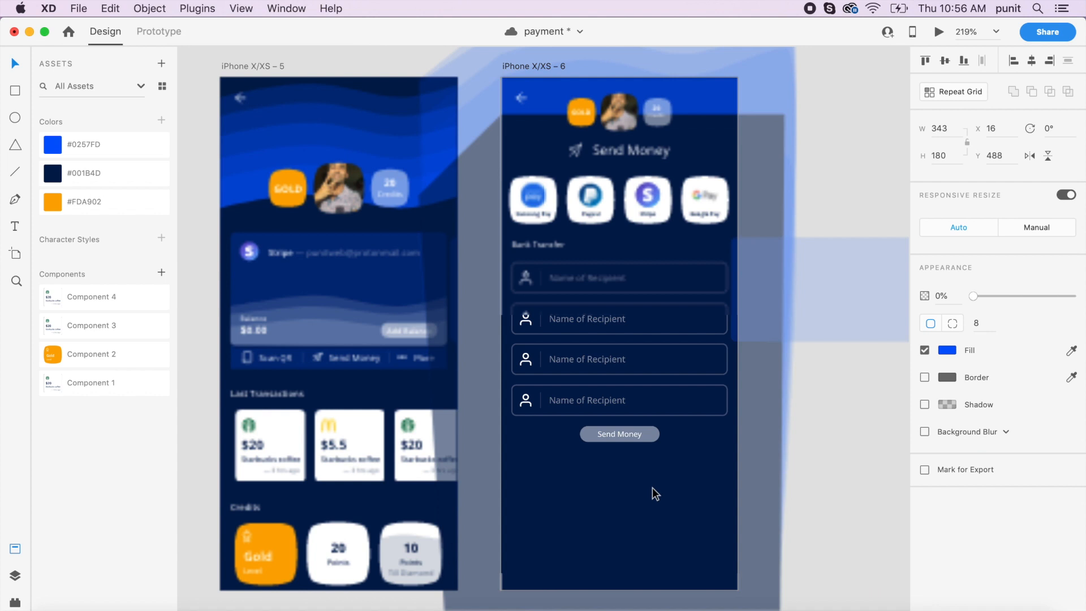
{"action": "scroll", "coordinate": [653, 487], "scroll_direction": "down", "scroll_amount": 2}
{"action": "scroll", "coordinate": [653, 487], "scroll_direction": "left", "scroll_amount": 2}
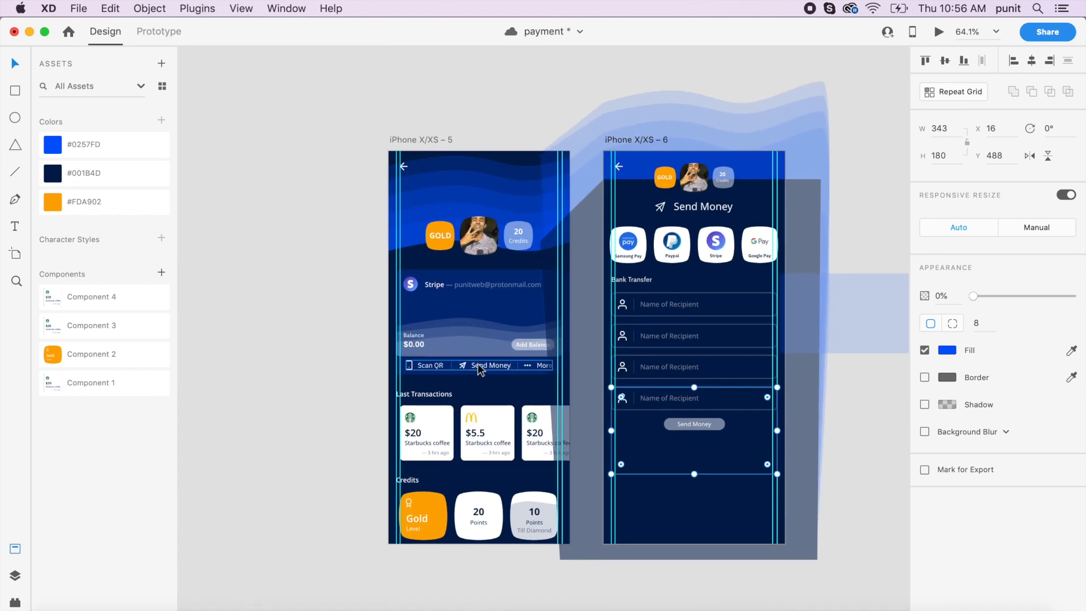
{"action": "left_click", "coordinate": [479, 370]}
{"action": "left_click", "coordinate": [176, 34]}
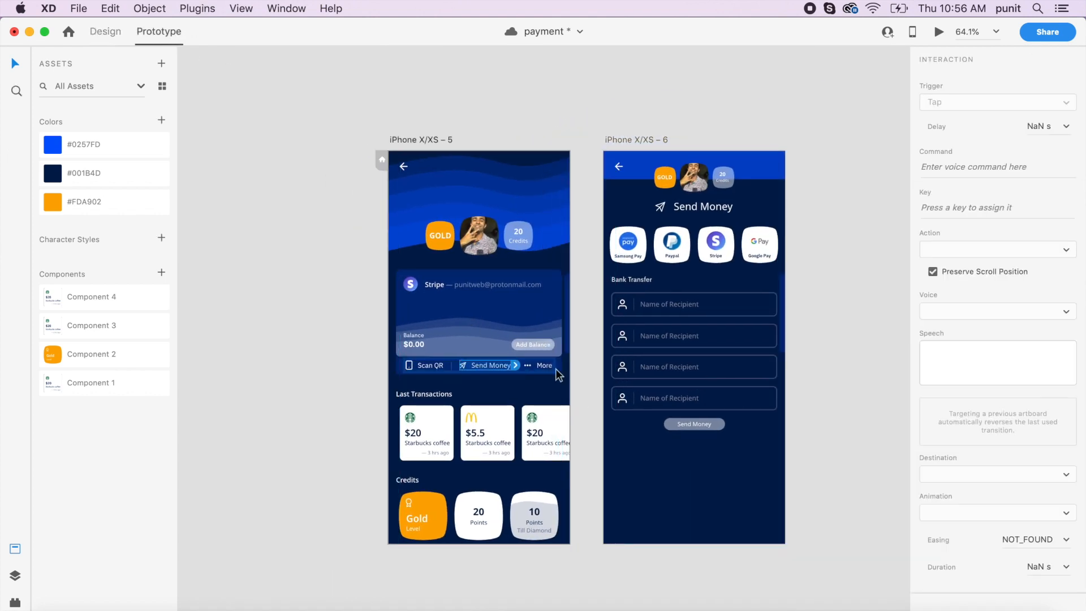
{"action": "left_click_drag", "start_coordinate": [521, 371], "coordinate": [684, 350]}
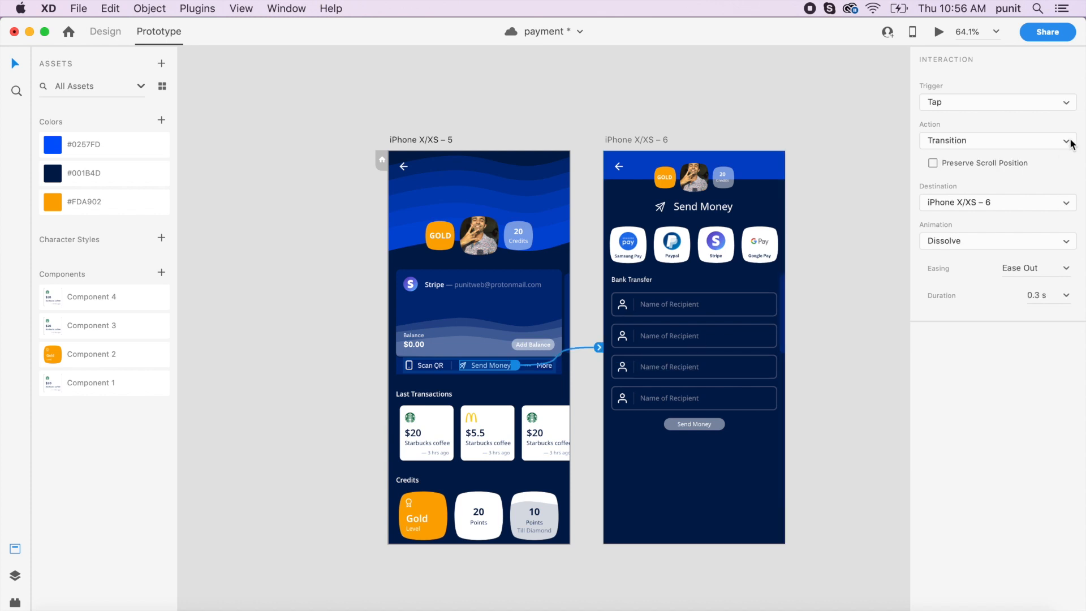
Set the Send Money interaction's action to Auto-Animate with Ease In-Out easing and a duration of 1 s.
{"action": "left_click", "coordinate": [1066, 141]}
{"action": "left_click", "coordinate": [1048, 154]}
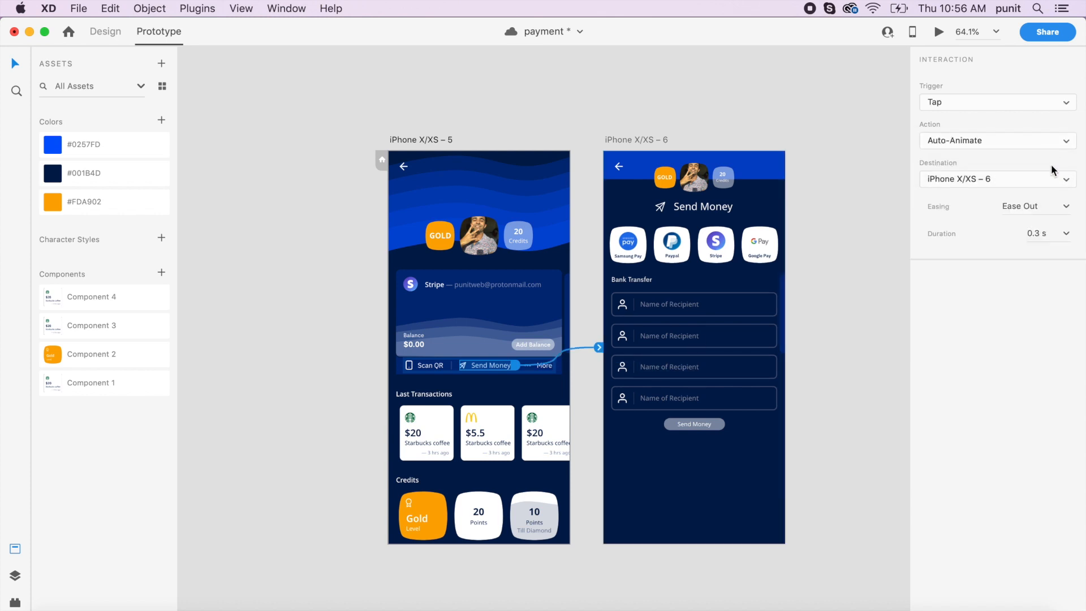
{"action": "left_click", "coordinate": [1066, 207]}
{"action": "left_click", "coordinate": [1041, 265]}
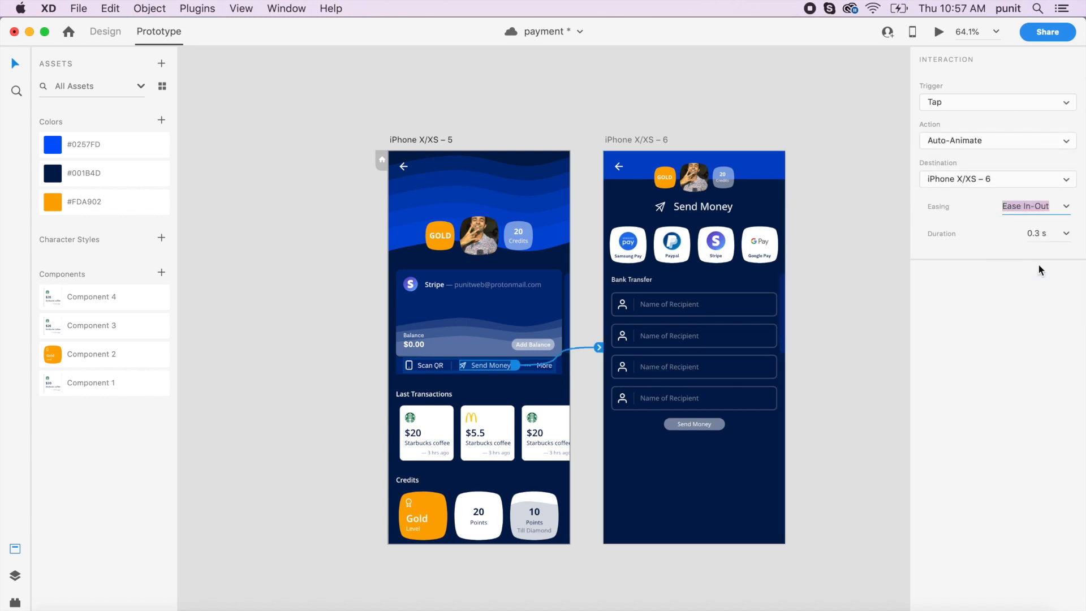
{"action": "left_click", "coordinate": [1056, 236]}
{"action": "type", "text": "1"}
{"action": "key", "text": "Return"}
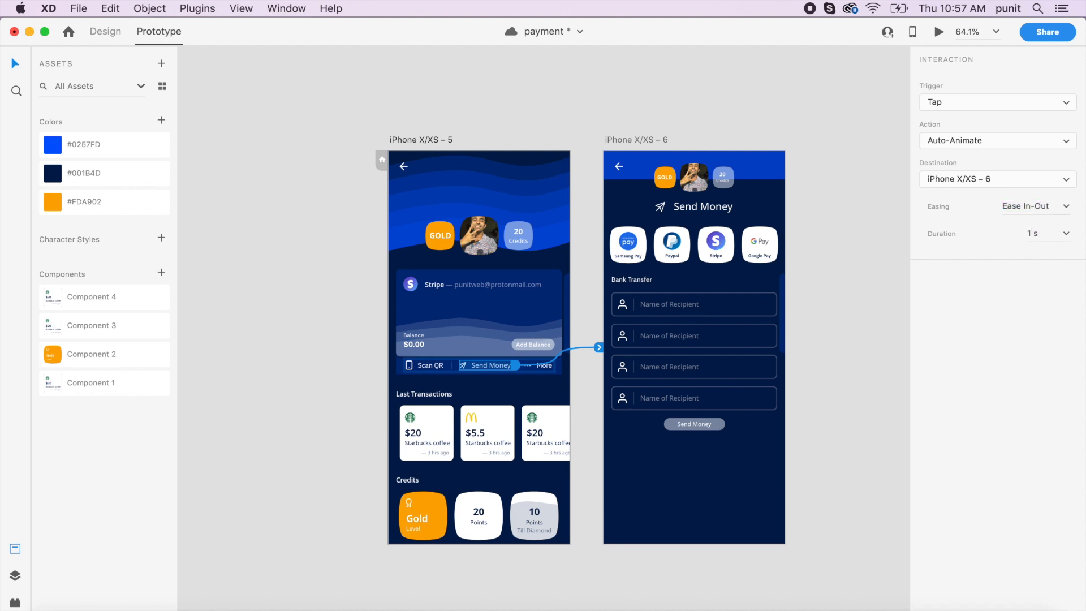
Link the back arrow on artboard iPhone X/XS – 6 to artboard iPhone X/XS – 5.
{"action": "left_click", "coordinate": [621, 167]}
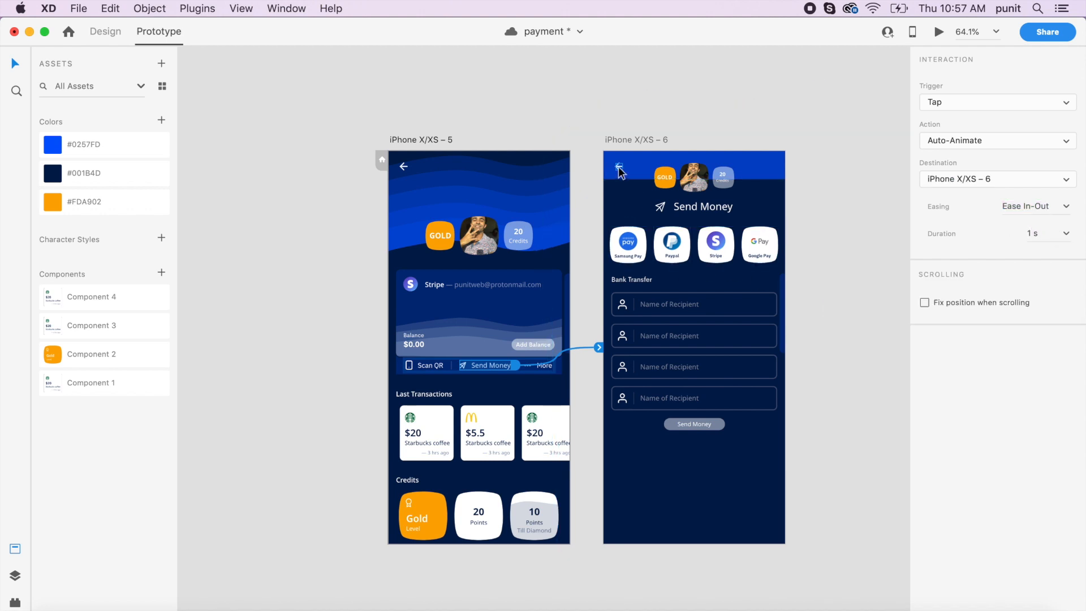
{"action": "left_click_drag", "start_coordinate": [627, 167], "coordinate": [508, 248]}
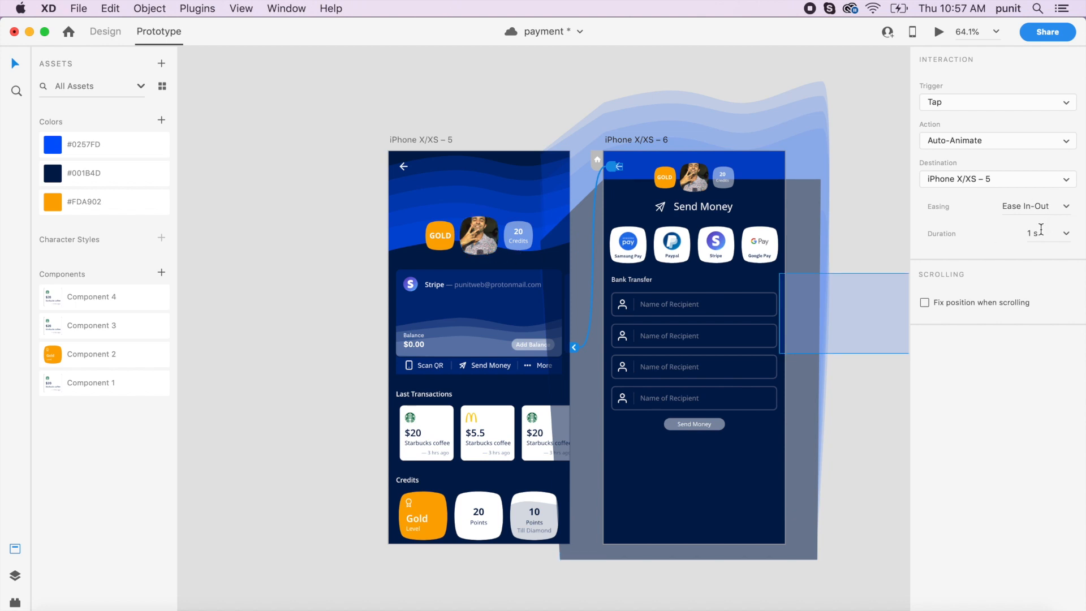
Preview the prototype from artboard iPhone X/XS – 5, testing the Send Money and back transitions, and close the preview.
{"action": "left_click", "coordinate": [512, 200]}
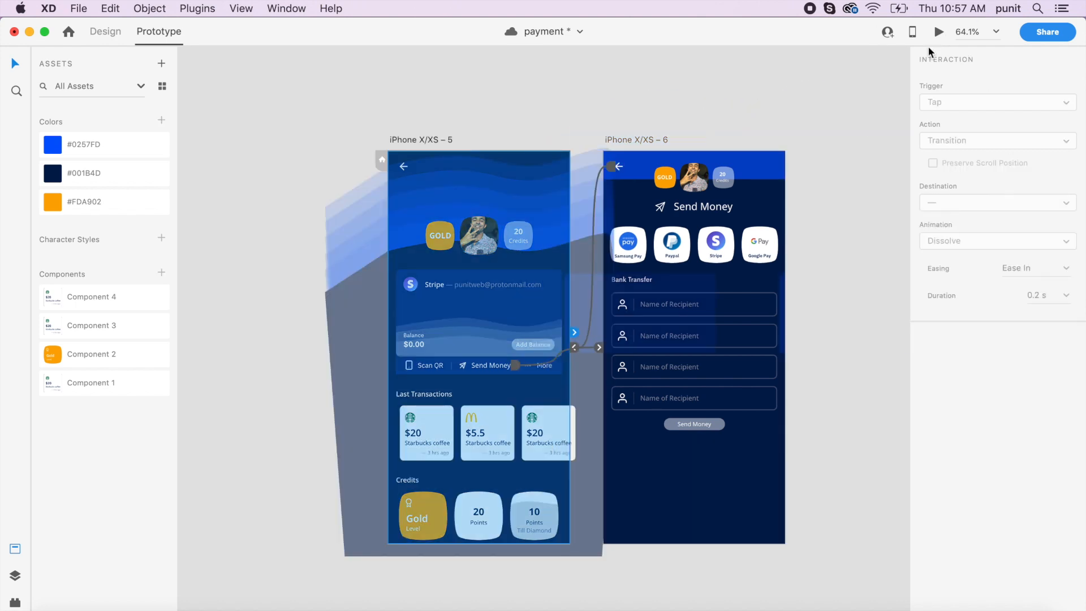
{"action": "left_click", "coordinate": [939, 31]}
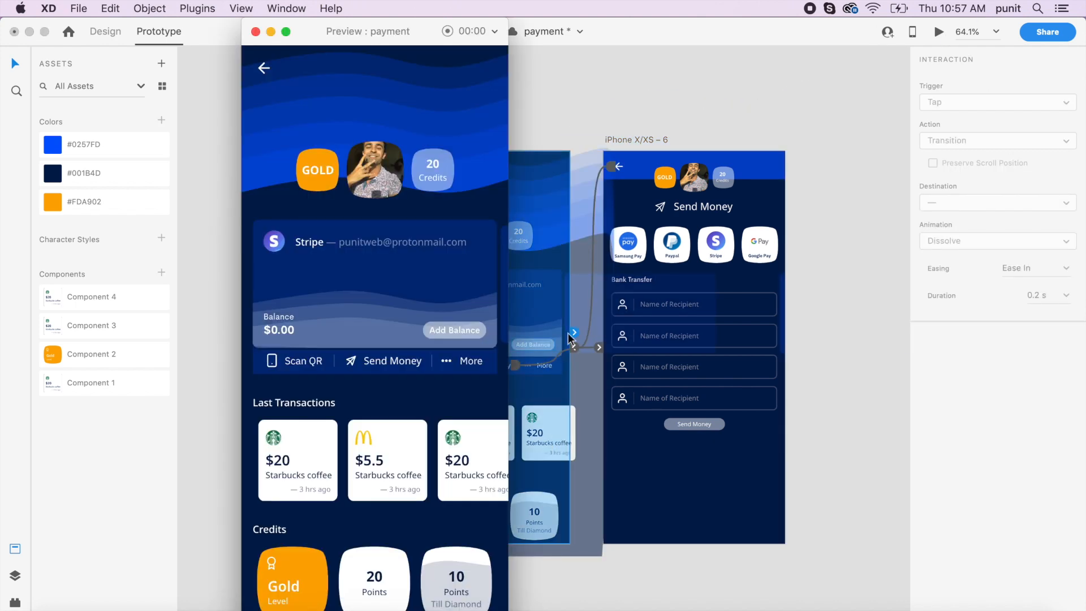
{"action": "left_click", "coordinate": [392, 361]}
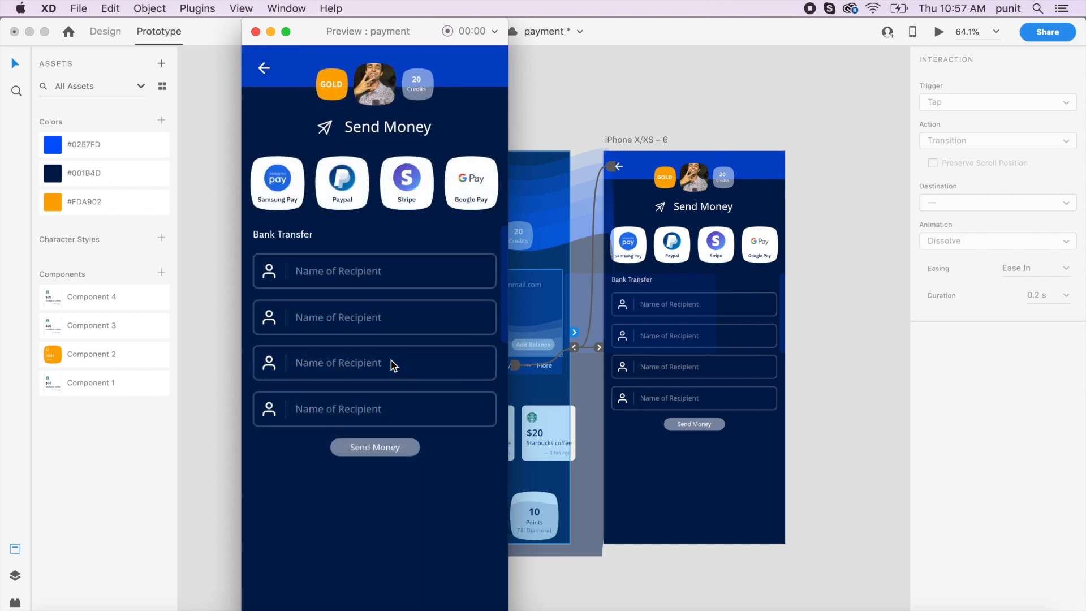
{"action": "left_click", "coordinate": [264, 69]}
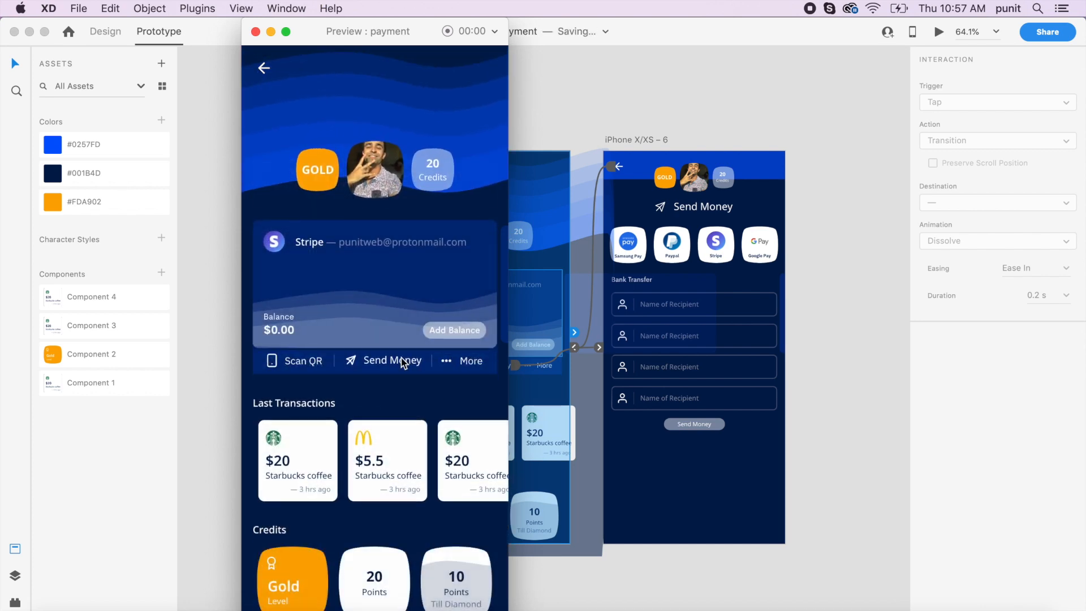
{"action": "left_click", "coordinate": [403, 362]}
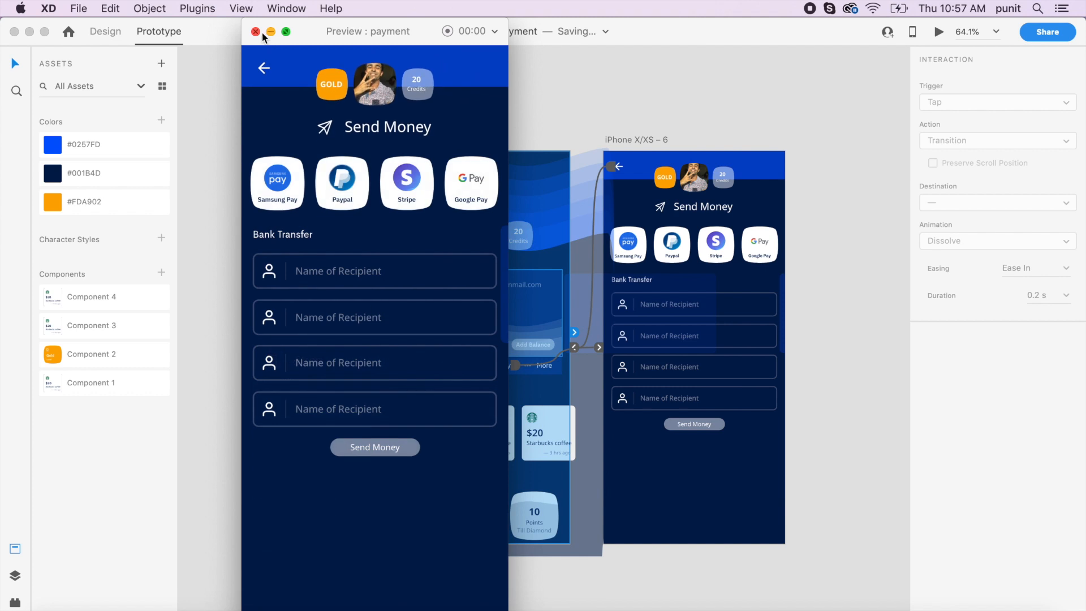
{"action": "left_click", "coordinate": [256, 32]}
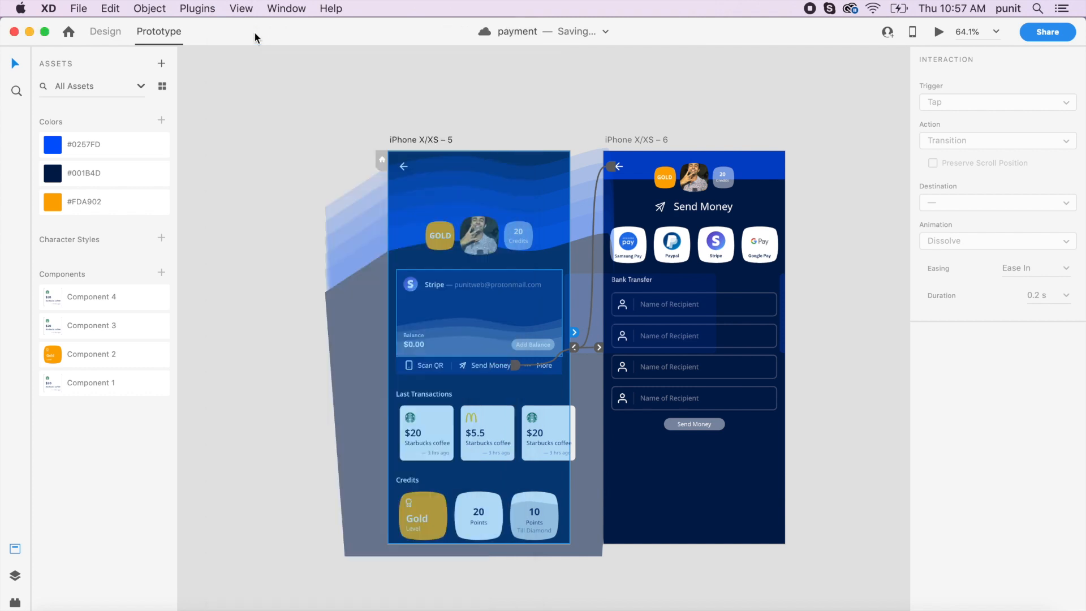
Place hidden copies of the provider cards, four recipient fields and Send Money button lower down on artboard iPhone X/XS – 5.
{"action": "left_click", "coordinate": [702, 249]}
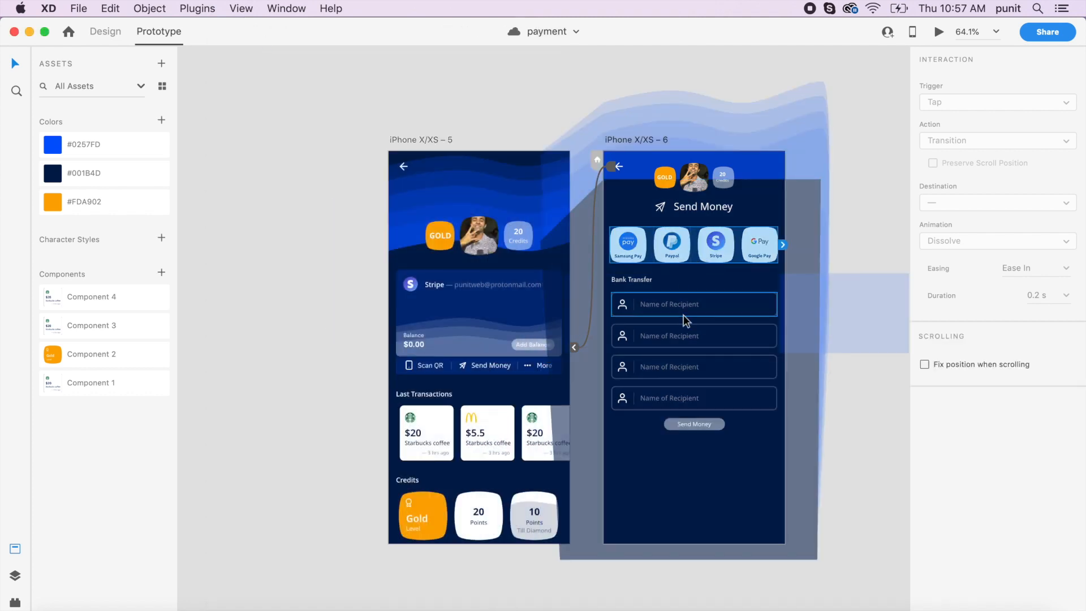
{"action": "left_click", "coordinate": [650, 342], "text": "shift"}
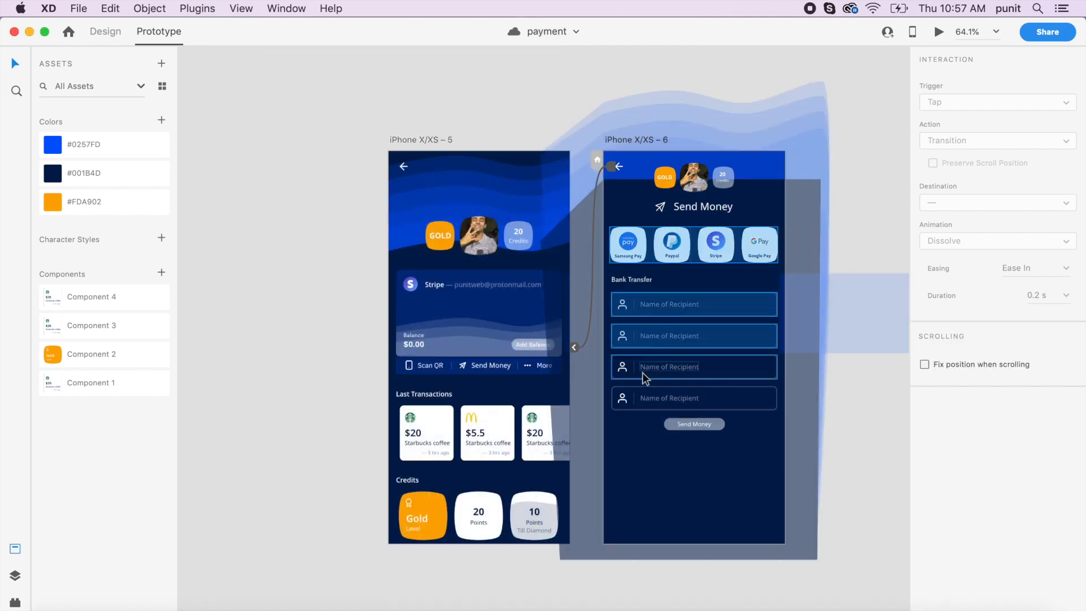
{"action": "left_click", "coordinate": [643, 366], "text": "shift"}
{"action": "left_click", "coordinate": [645, 397], "text": "shift"}
{"action": "left_click", "coordinate": [708, 427], "text": "shift"}
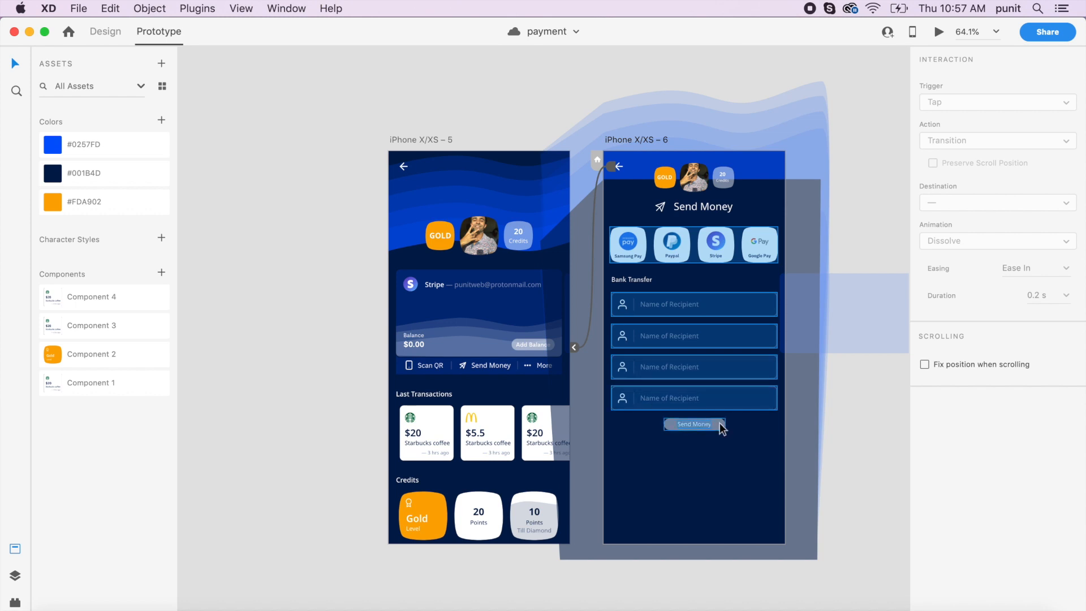
{"action": "left_click_drag", "start_coordinate": [722, 428], "coordinate": [461, 416]}
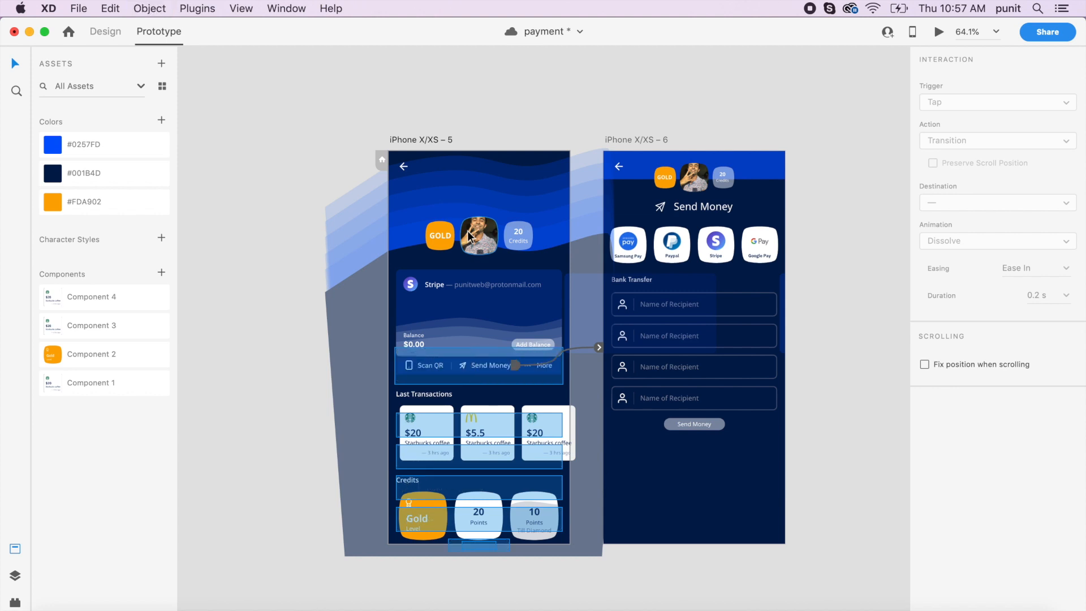
{"action": "left_click", "coordinate": [545, 106]}
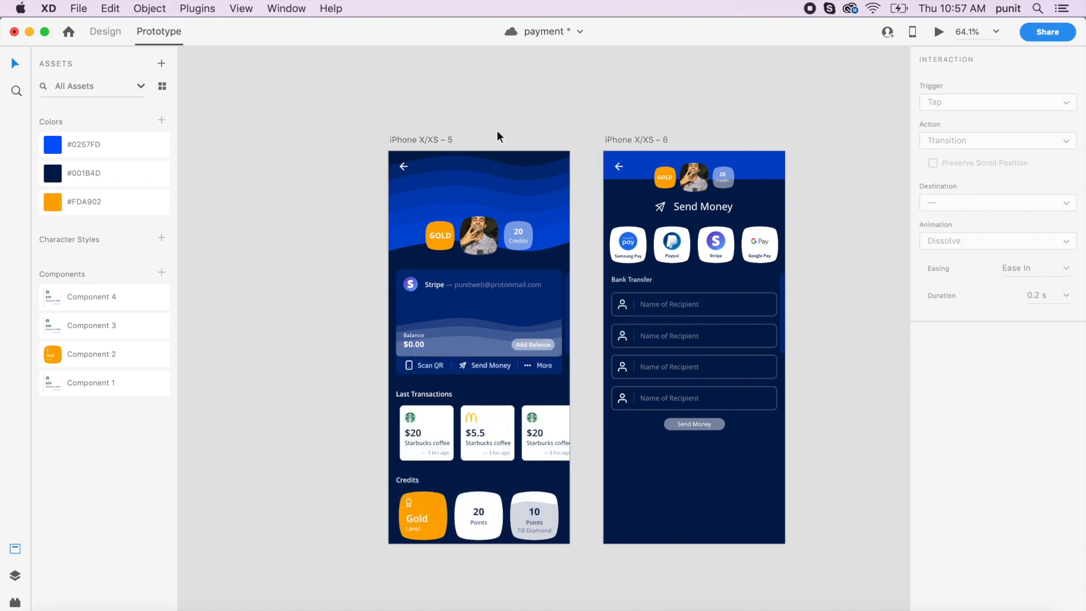
Preview the revised Auto-Animate transition from artboard iPhone X/XS – 5, going to Send Money and back twice, and close the preview.
{"action": "left_click", "coordinate": [443, 138]}
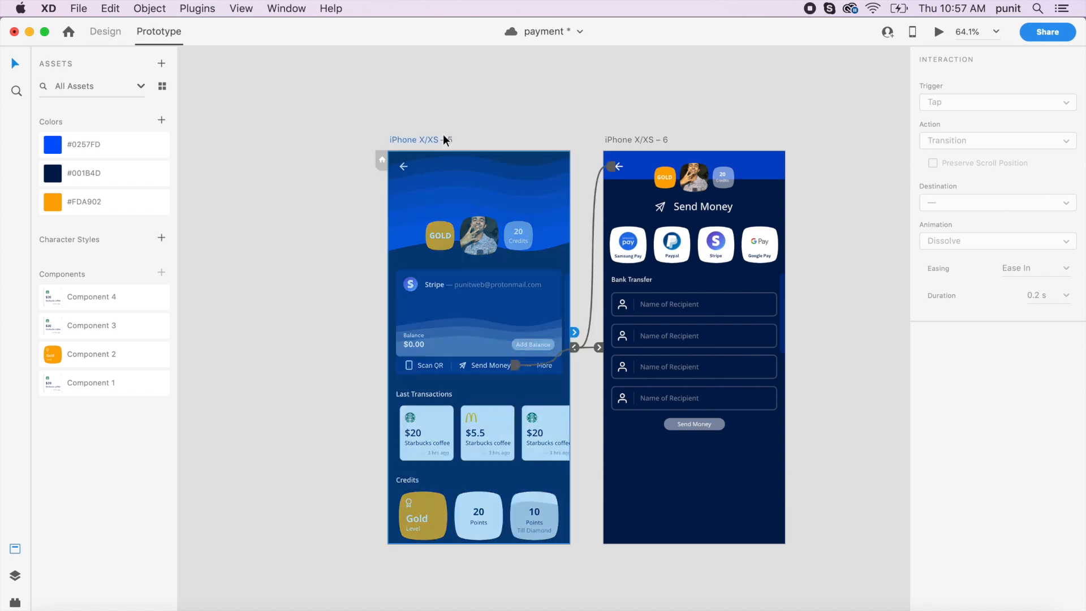
{"action": "left_click", "coordinate": [939, 33]}
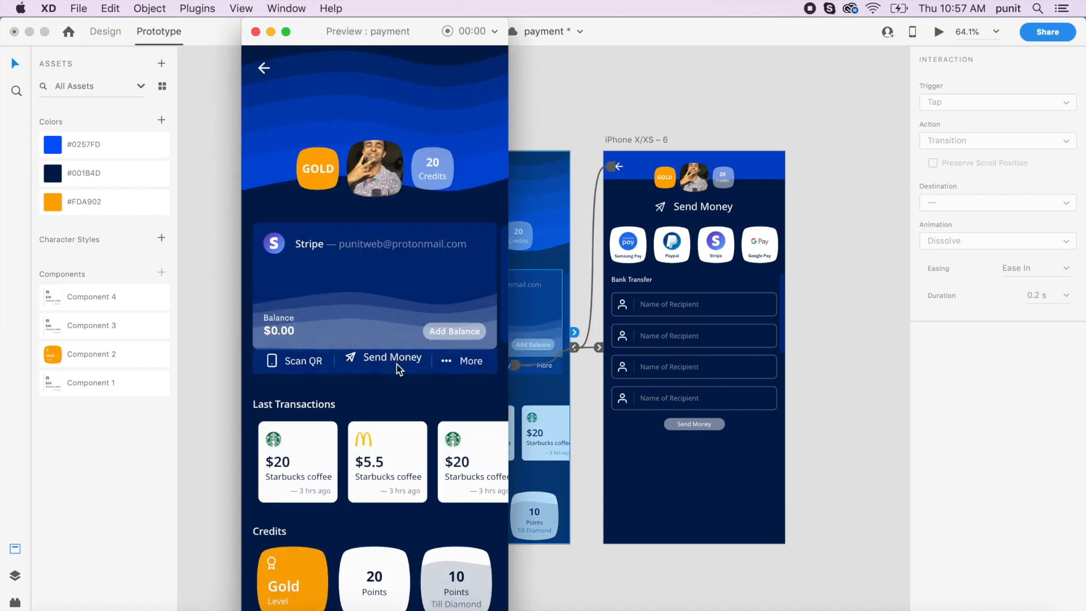
{"action": "left_click", "coordinate": [396, 365]}
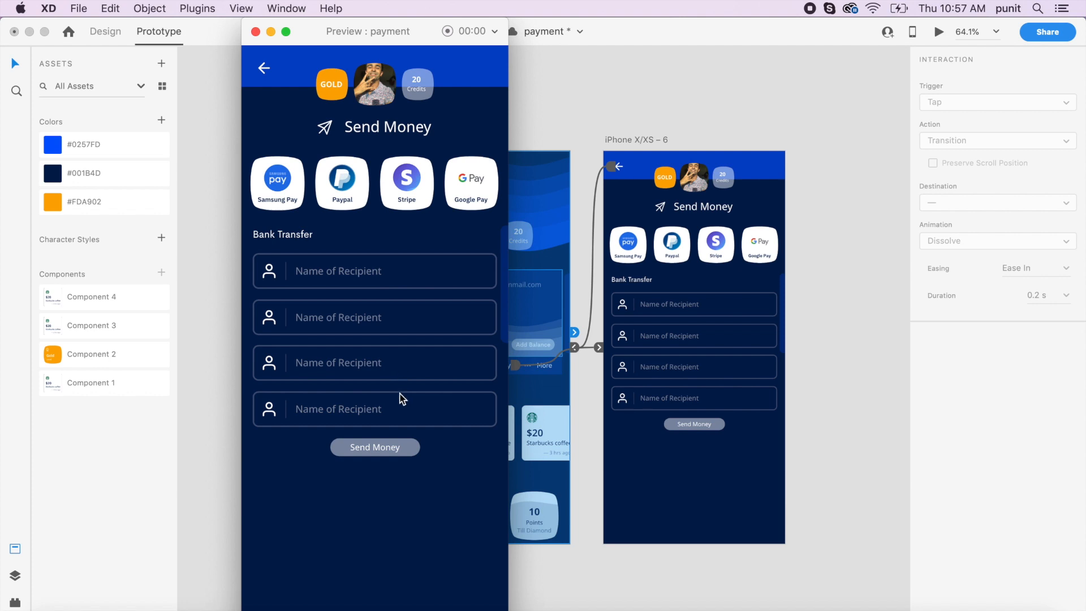
{"action": "left_click", "coordinate": [267, 67]}
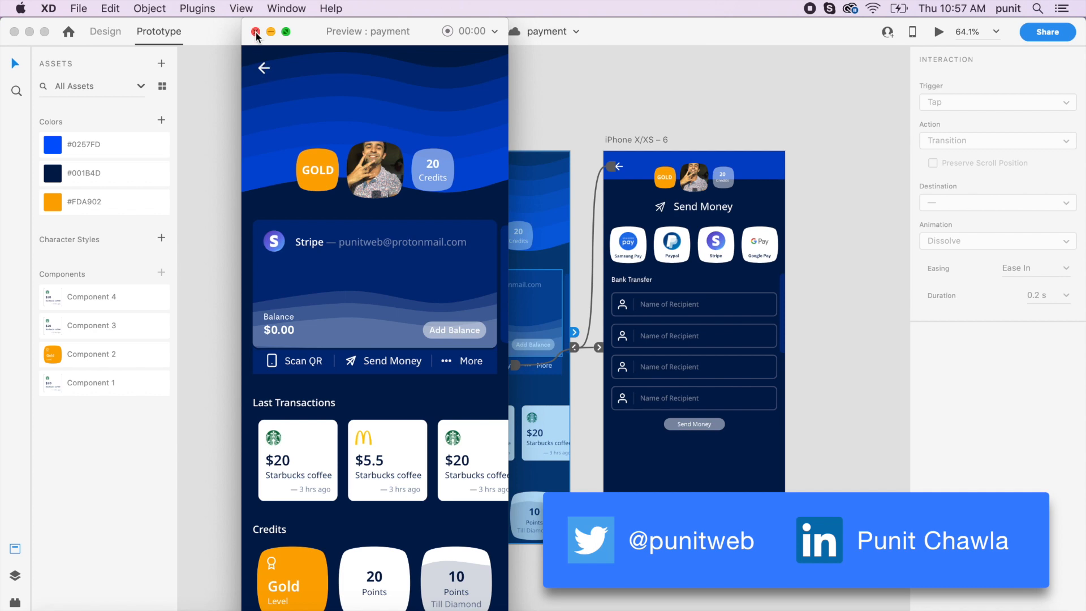
{"action": "left_click", "coordinate": [405, 362]}
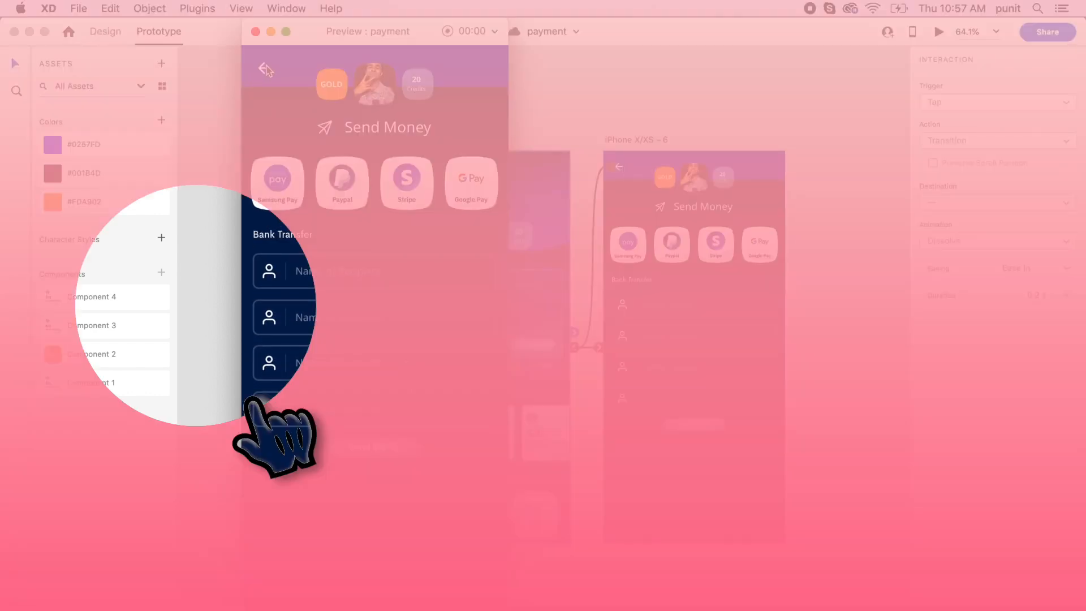
{"action": "left_click", "coordinate": [265, 68]}
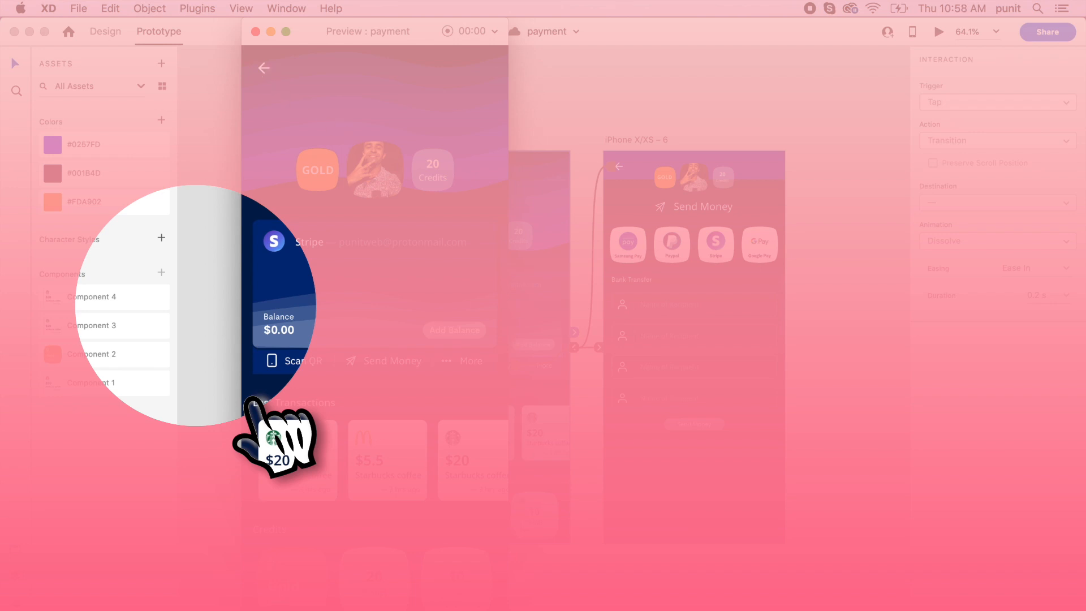
{"action": "left_click", "coordinate": [255, 33]}
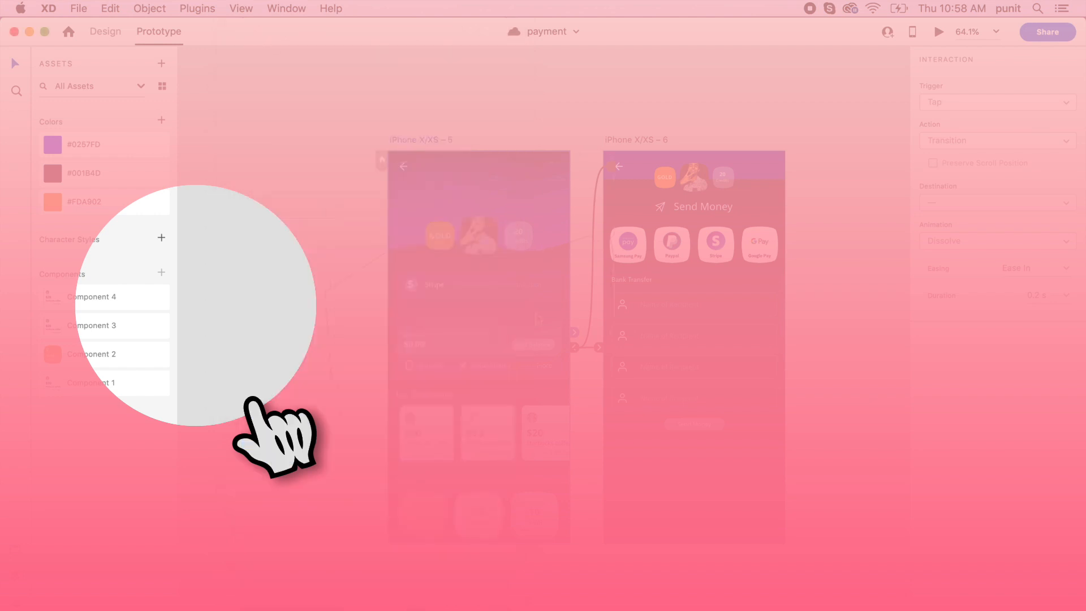